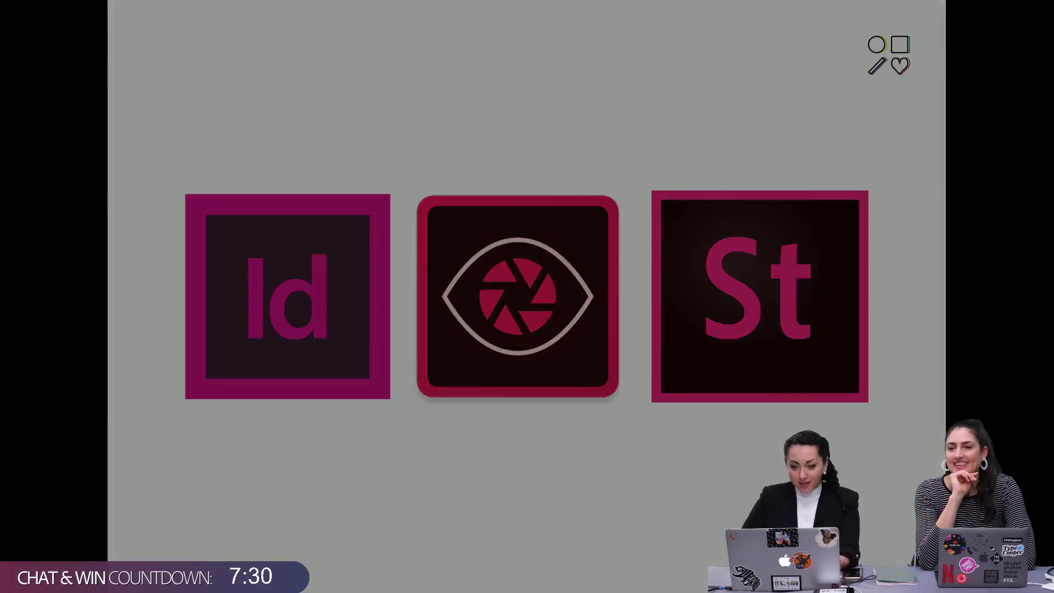
Step: Leave the full-screen PDF slideshow, minimise INTRO.pdf and switch to the moodboard template in InDesign
key(Escape)
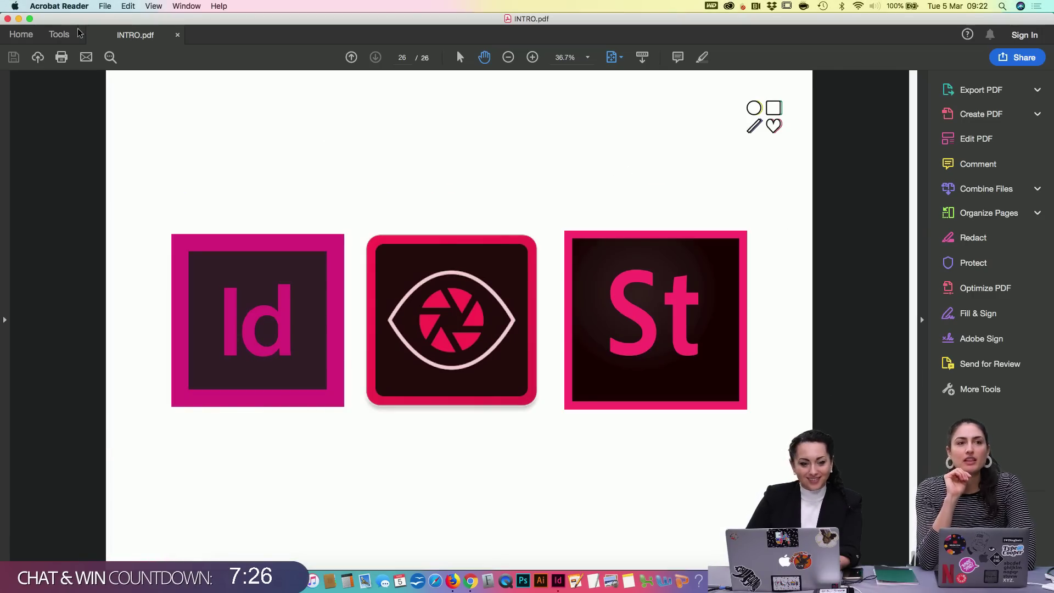
click(18, 19)
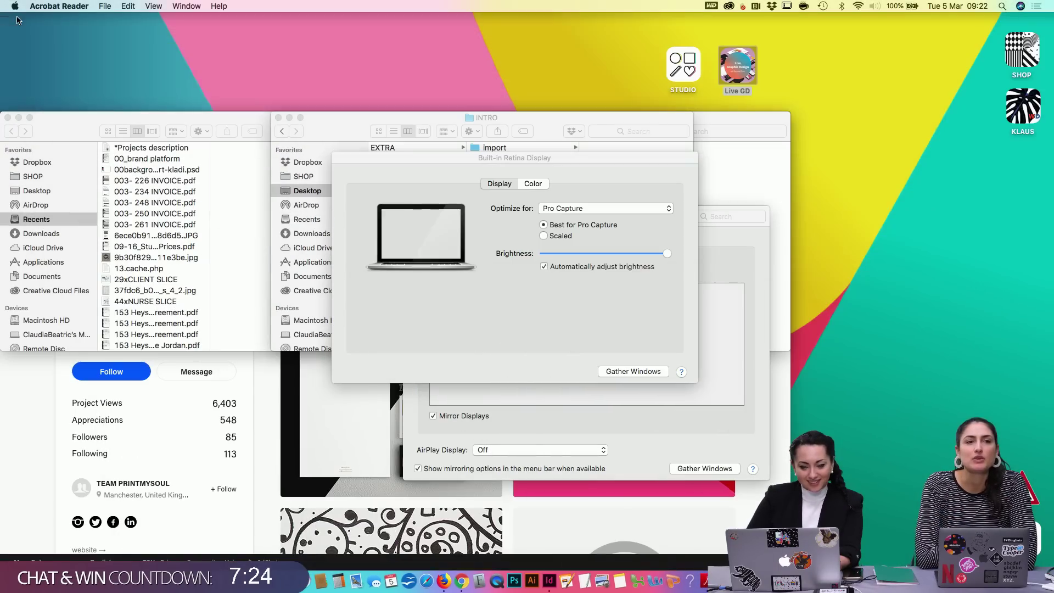
mouse_move(3, 4)
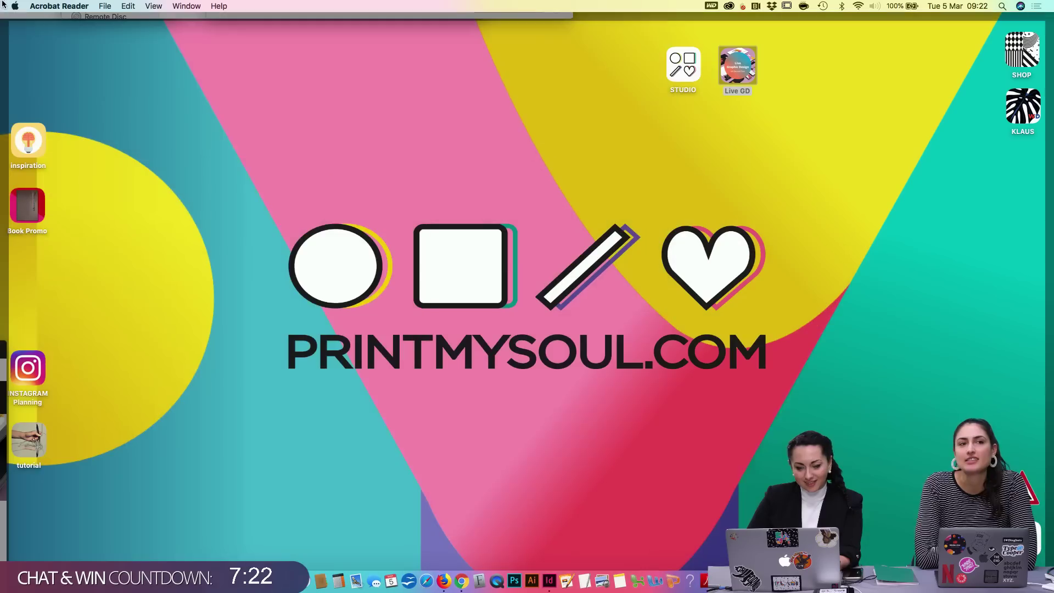
key(super+Tab)
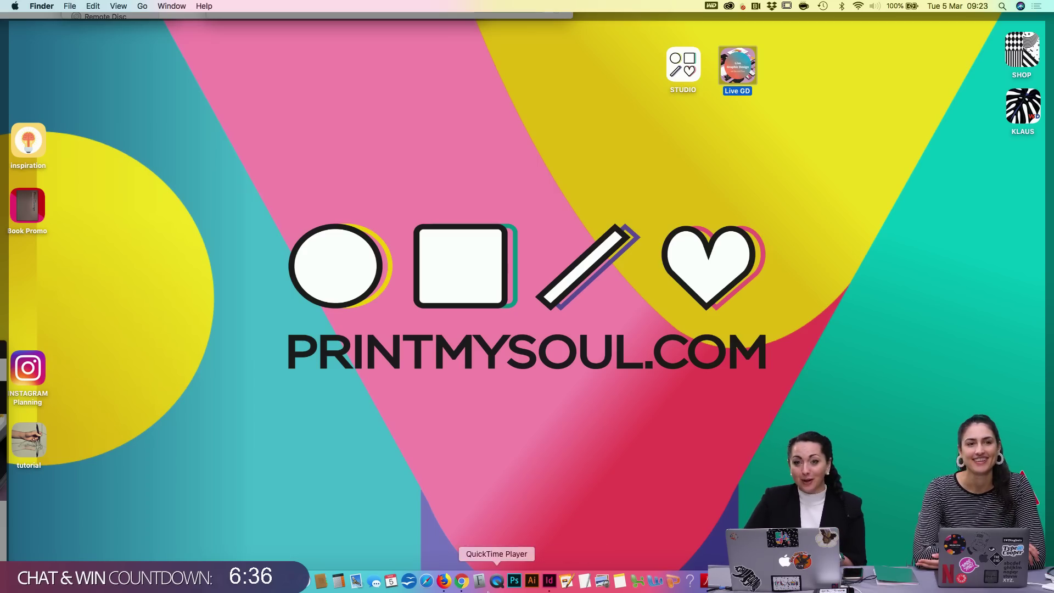
click(548, 585)
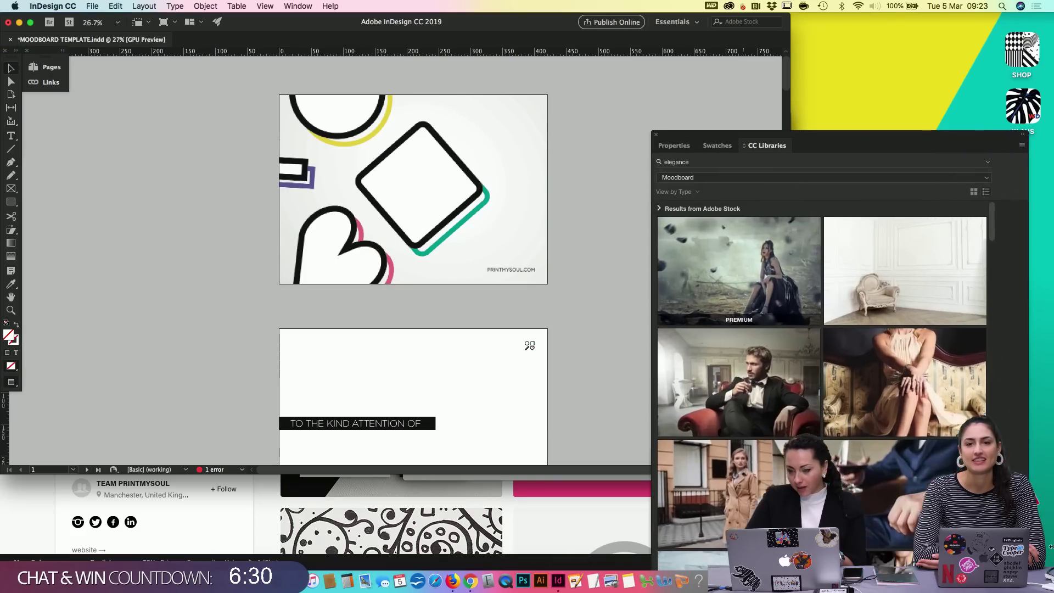
Step: Close the floating CC Libraries panel group and enlarge the InDesign window to fill the screen
click(656, 134)
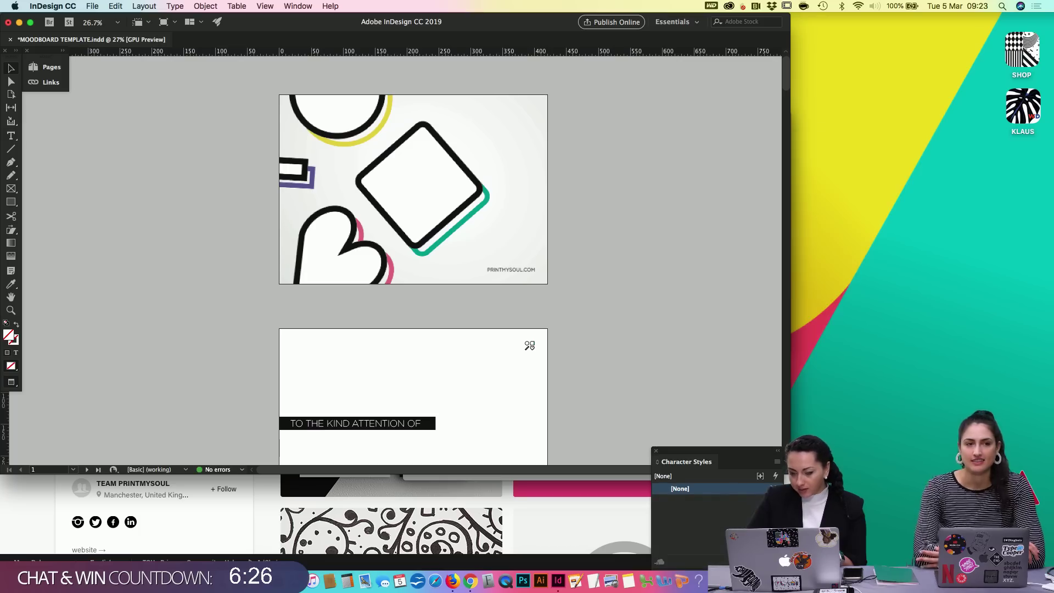
key(super+Tab)
key(ctrl+alt+Return)
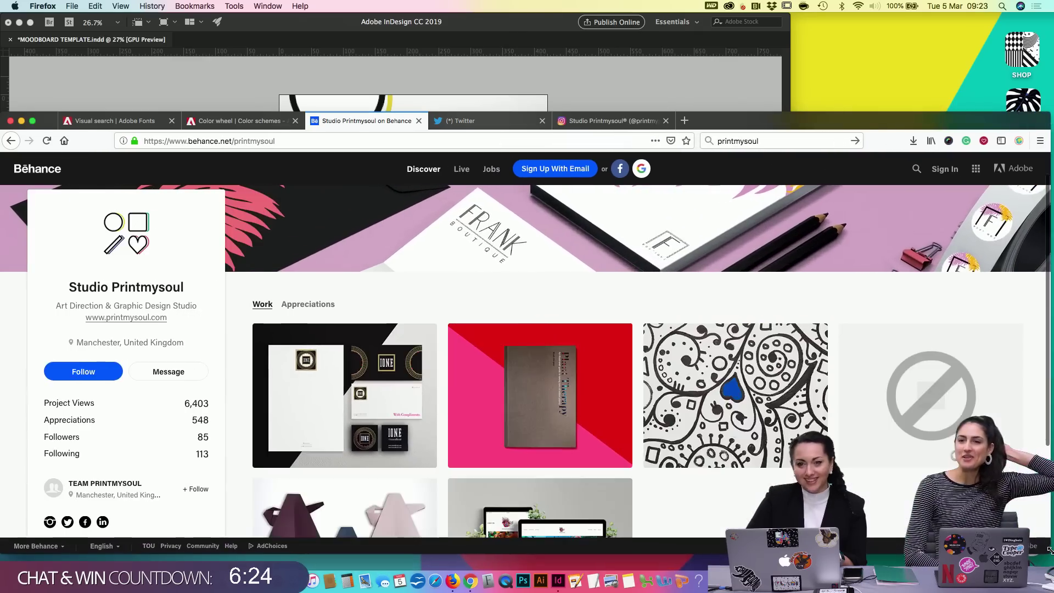
click(558, 581)
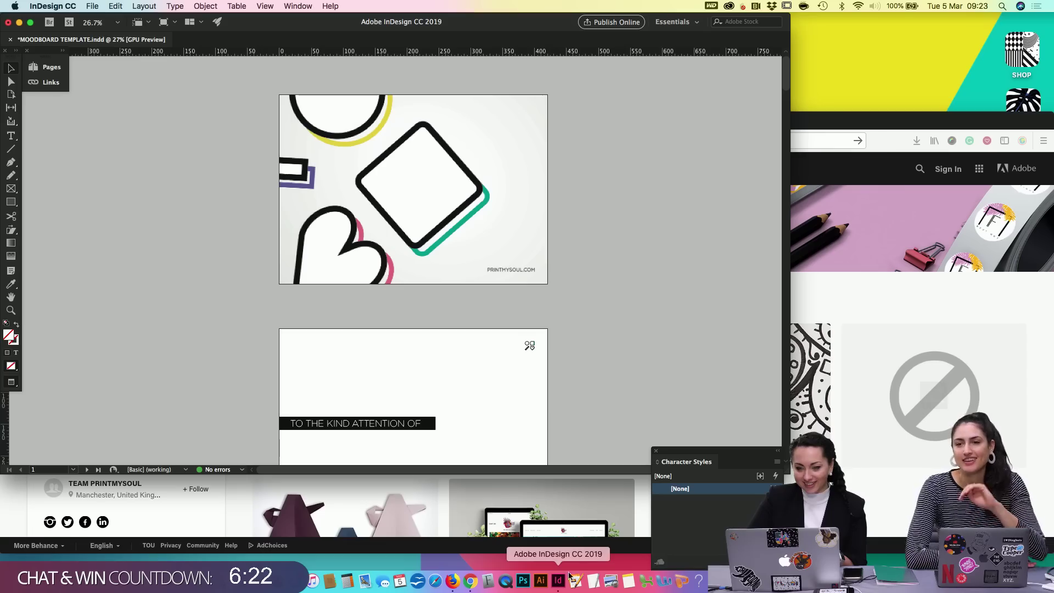
key(ctrl+alt+Return)
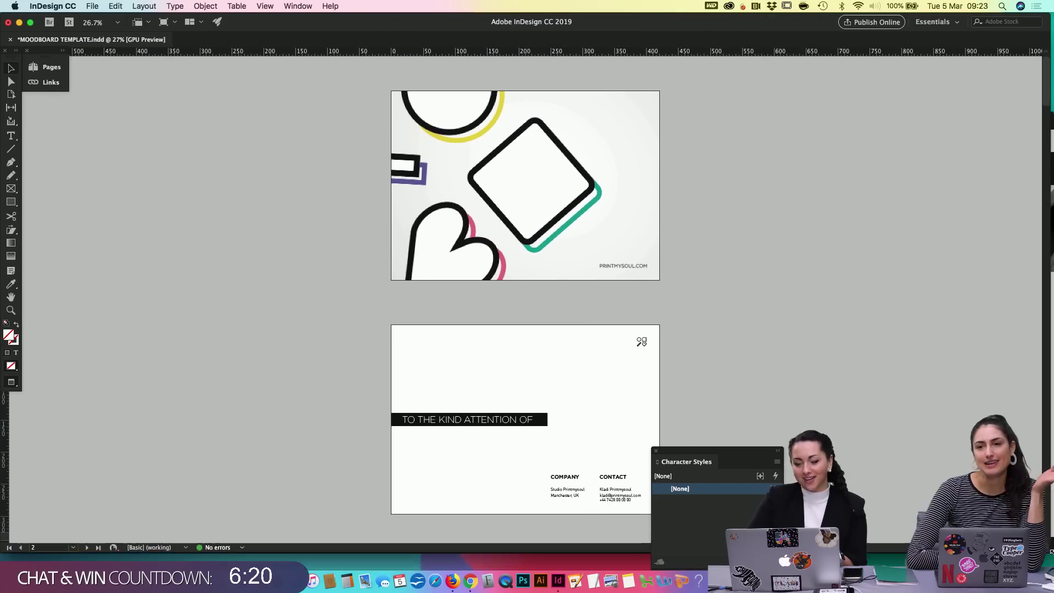
Step: Shift the floating Character Styles panel off the pages and change the workspace to Essentials Classic
drag(713, 450, 962, 403)
click(938, 22)
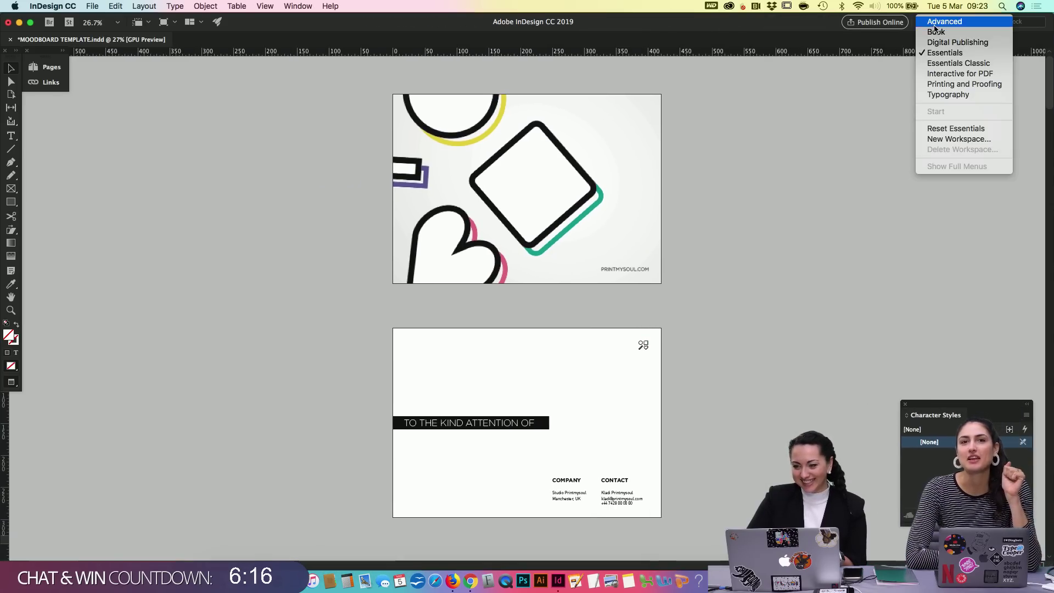
click(933, 53)
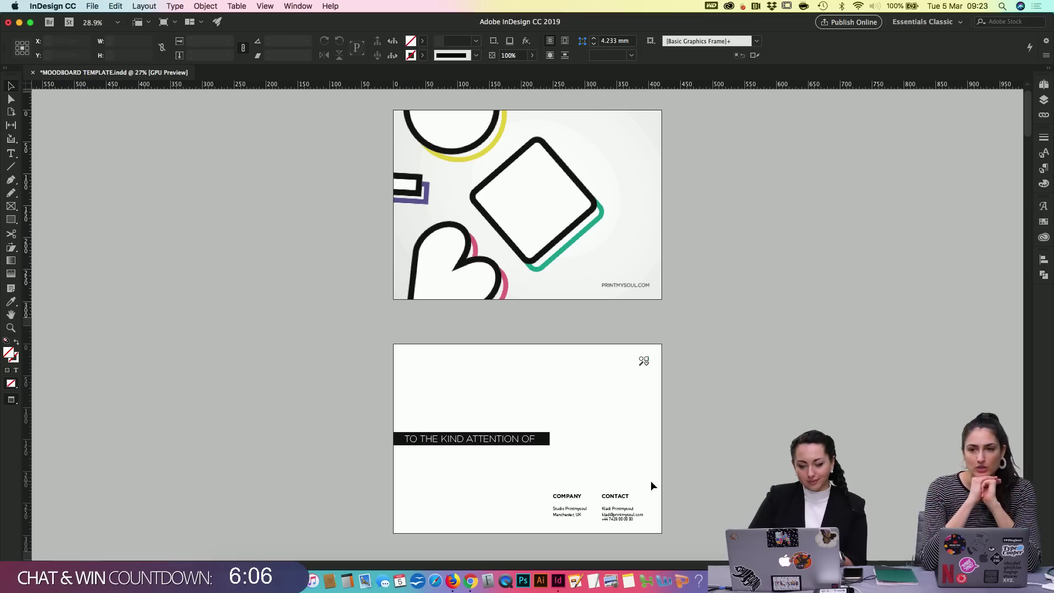
key(ctrl+Up)
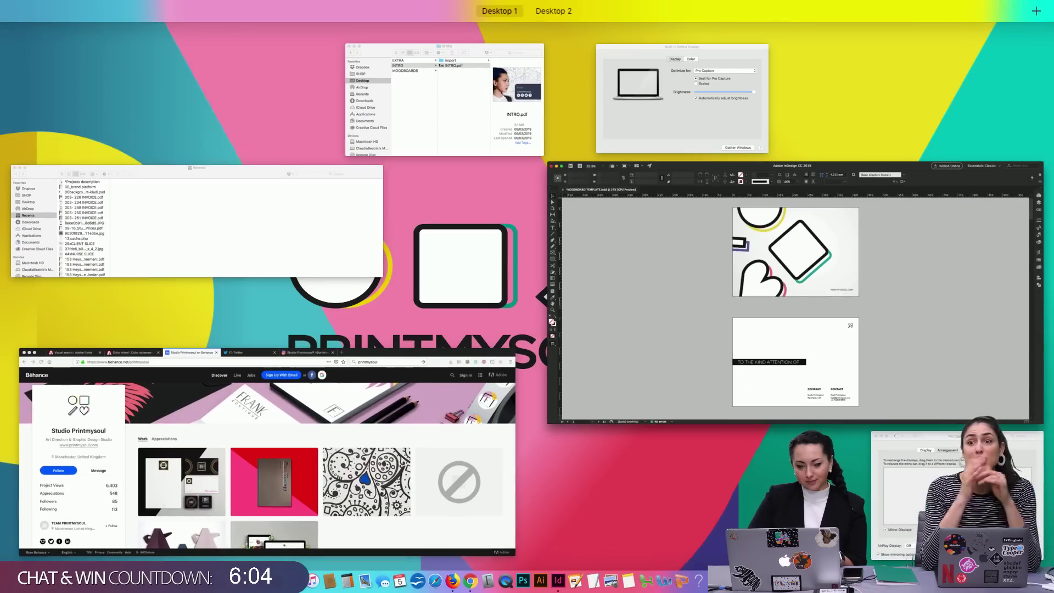
click(620, 253)
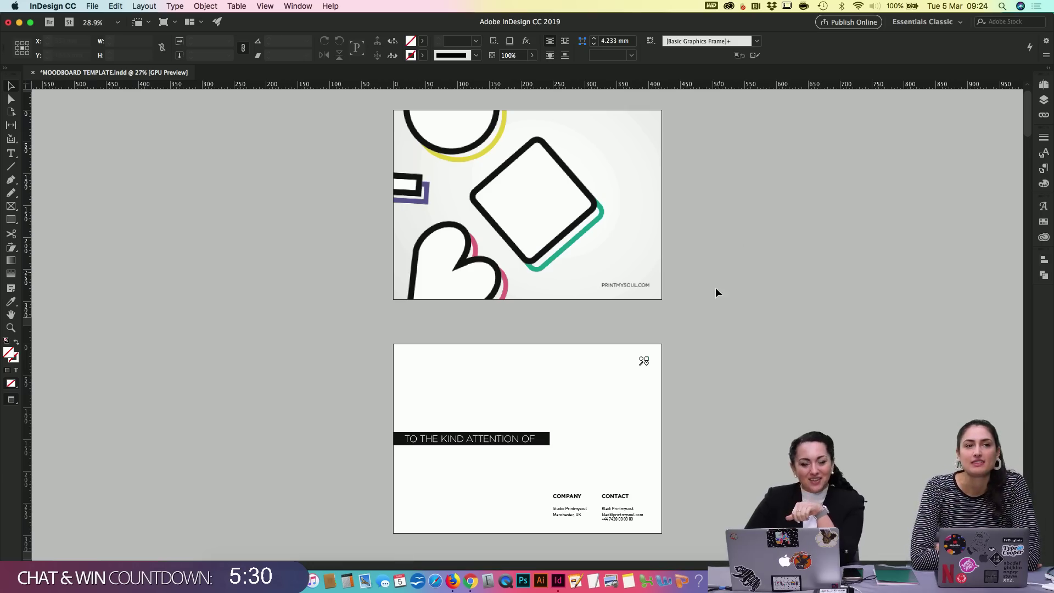
Step: Look through the moodboard template's pages, from the cover and corporate objectives to look and feel, typography, patterns and palette
scroll(801, 307, down, 1)
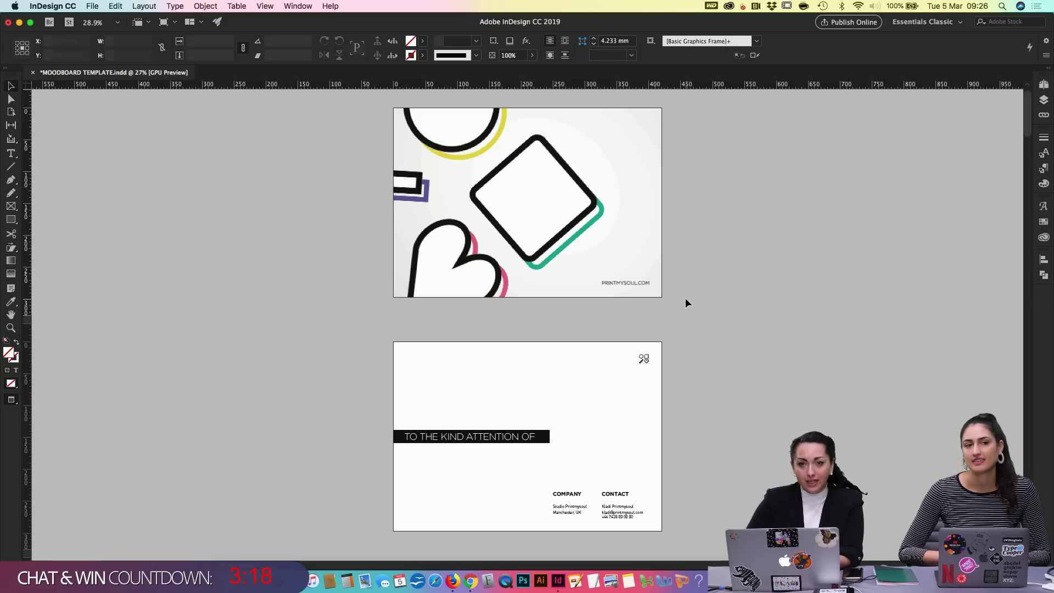
scroll(706, 308, down, 5)
scroll(707, 317, down, 10)
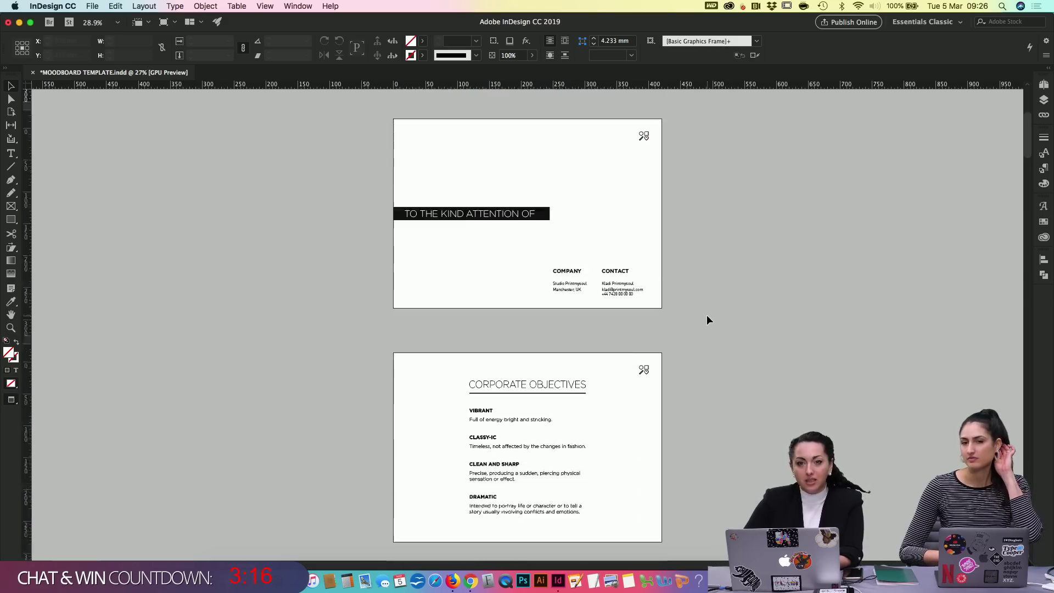
scroll(706, 315, down, 7)
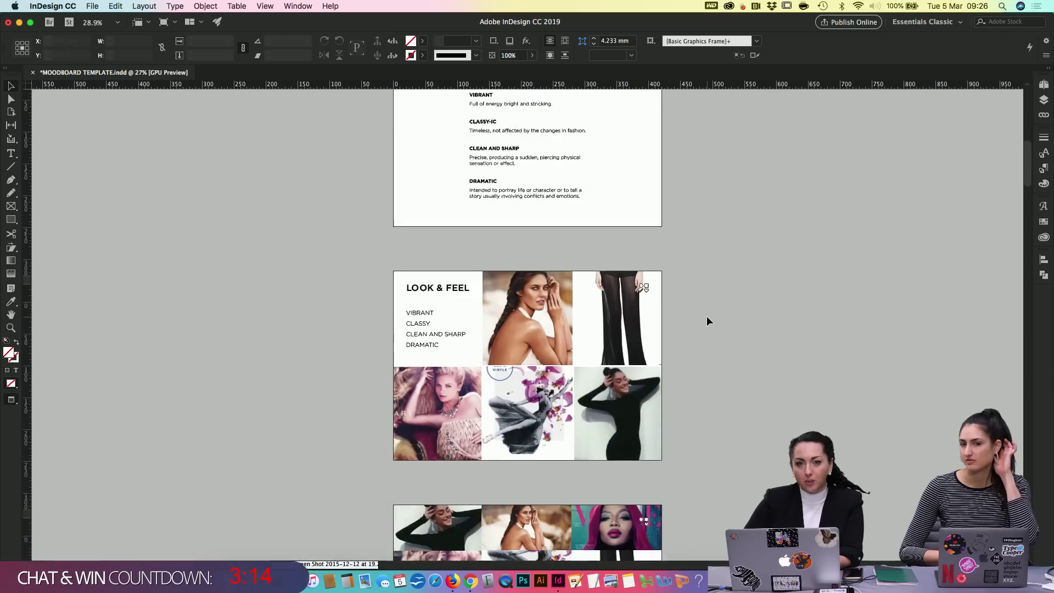
right_click(706, 315)
click(765, 284)
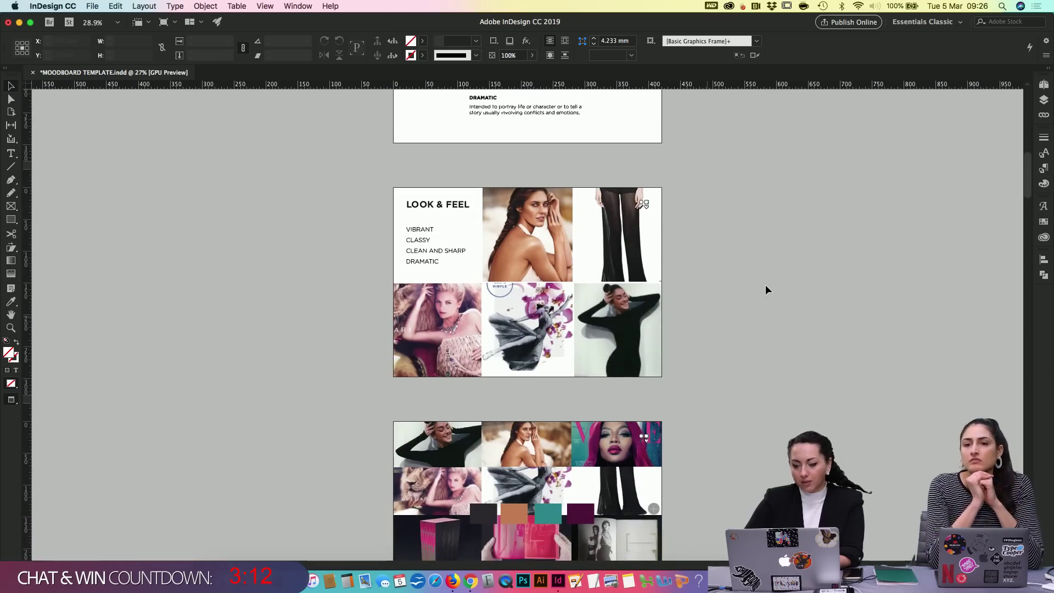
scroll(765, 284, down, 20)
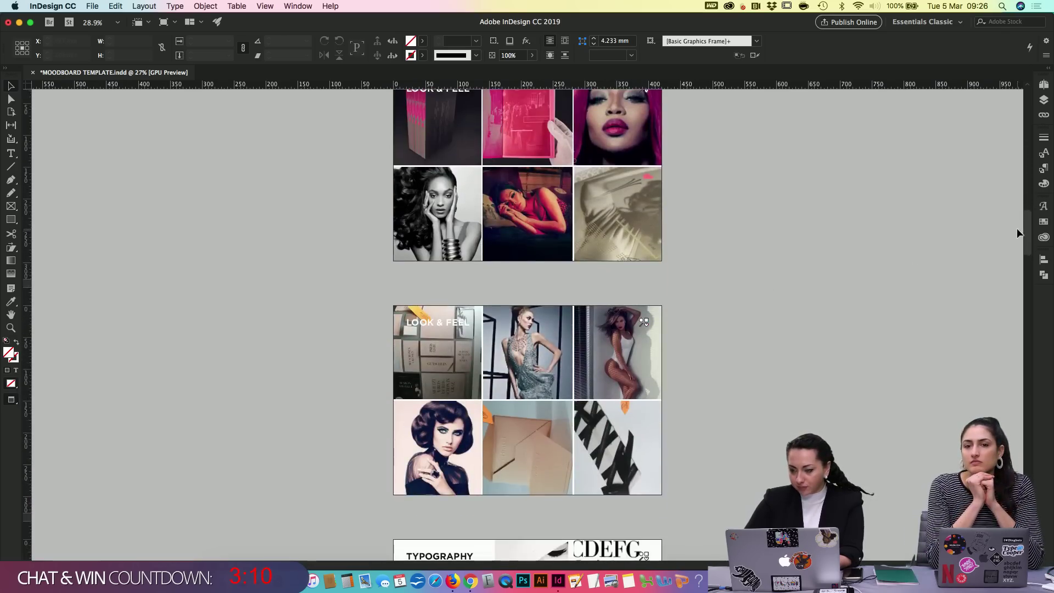
drag(1026, 233, 1026, 381)
scroll(1026, 381, down, 20)
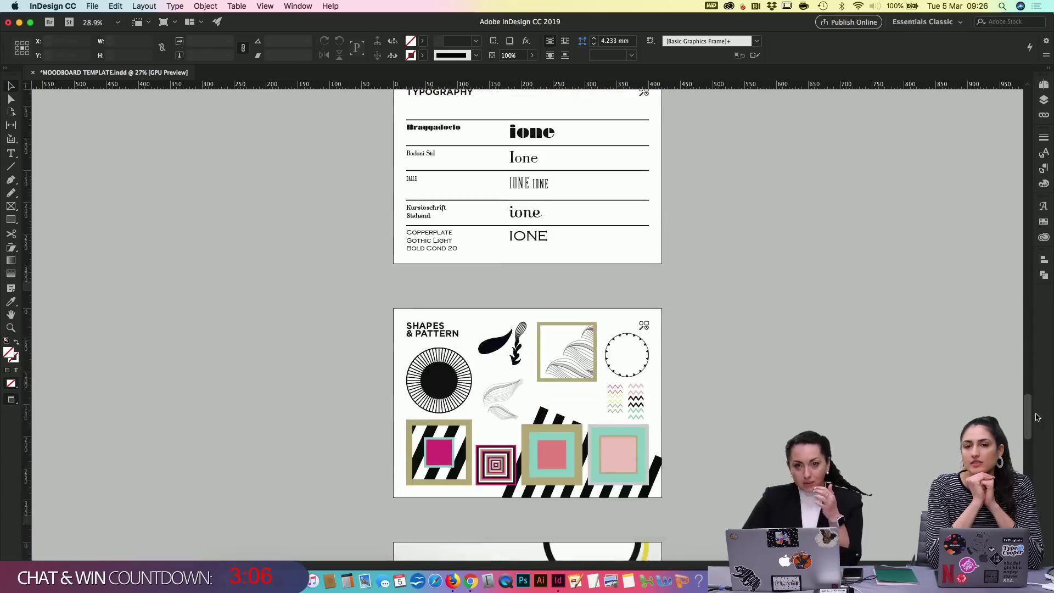
scroll(1024, 384, down, 20)
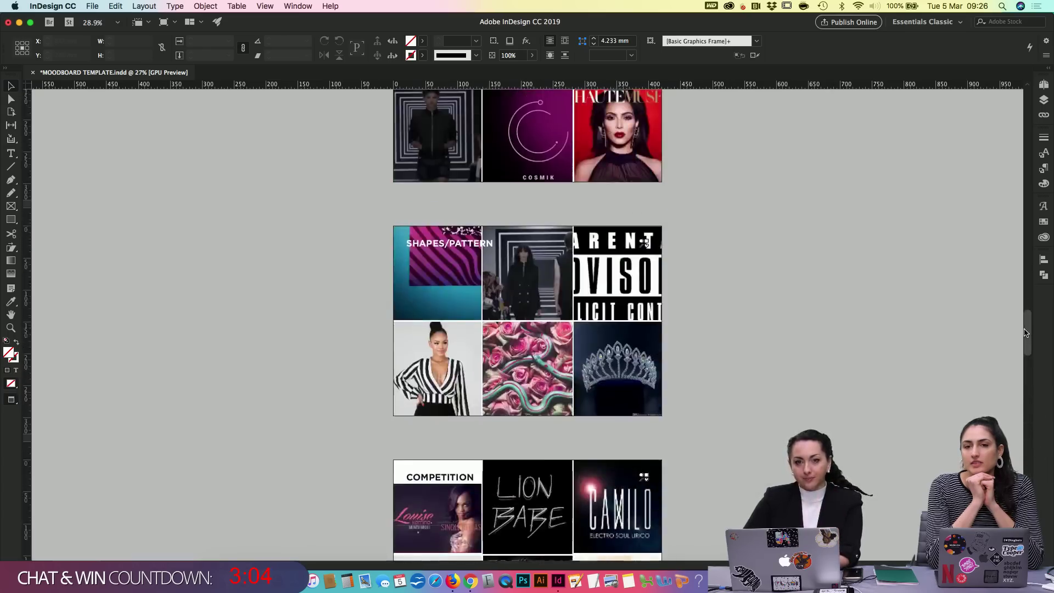
scroll(1030, 123, up, 20)
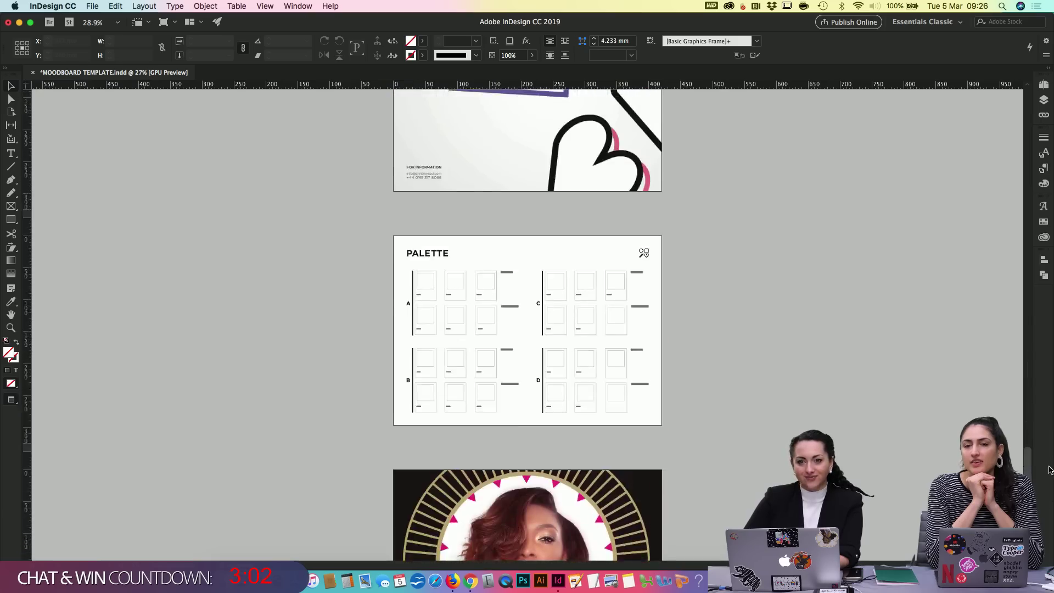
scroll(1031, 122, up, 10)
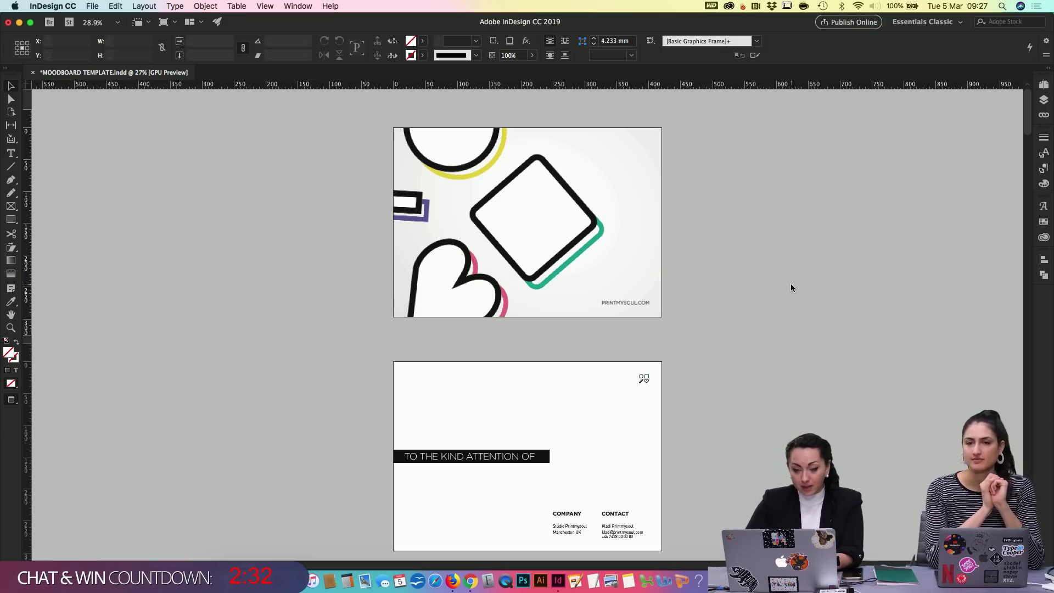
Step: Begin a new print document using the A3 preset, 297 x 420 mm
key(super+n)
drag(600, 193, 687, 136)
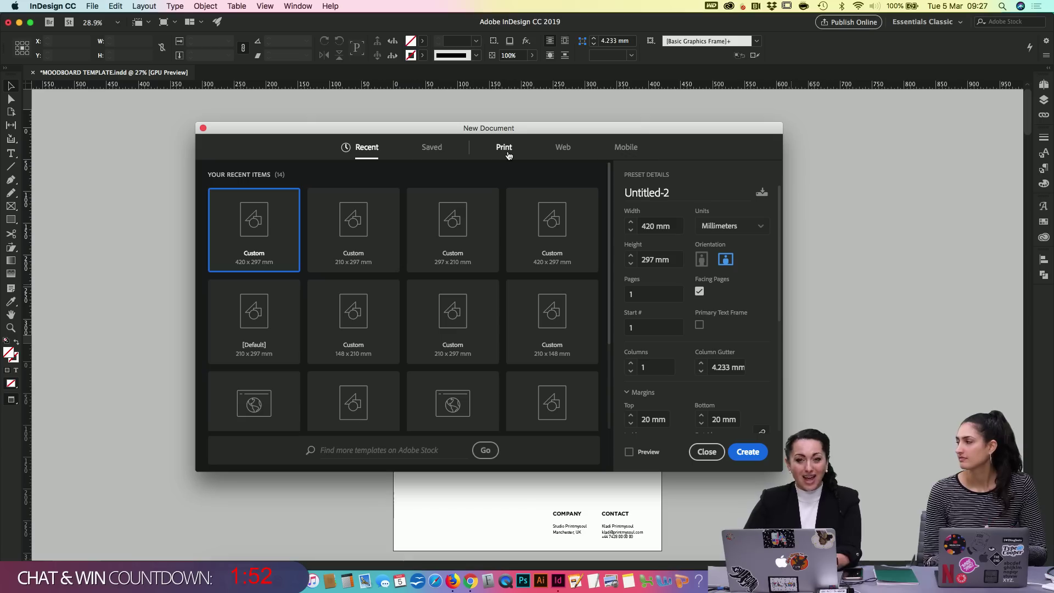
click(504, 148)
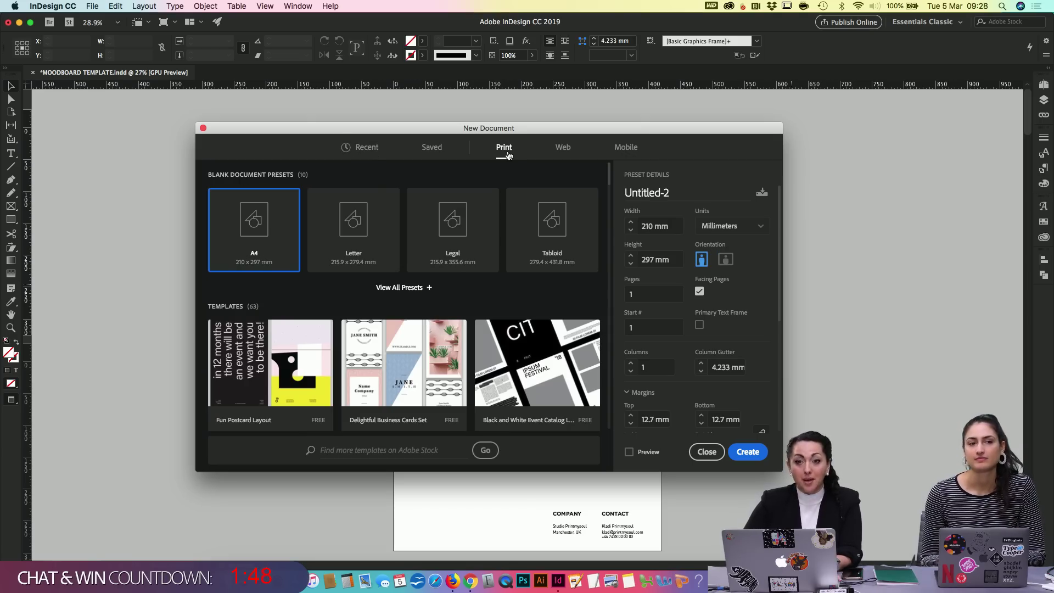
click(417, 288)
click(544, 343)
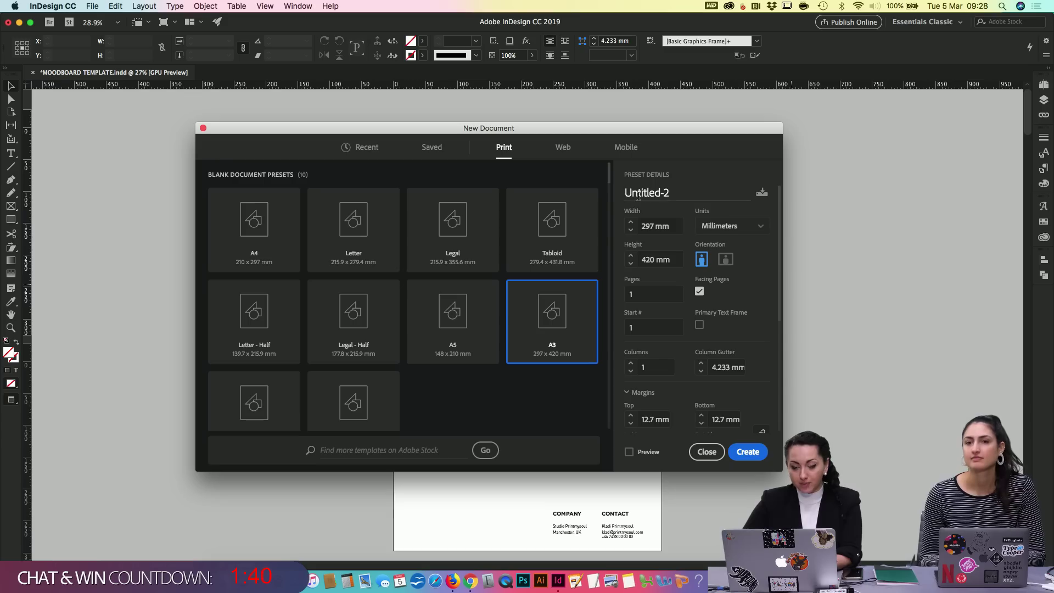
Step: Name the new document IONE MOODBOARD and set its column gutter to 3 mm
click(657, 189)
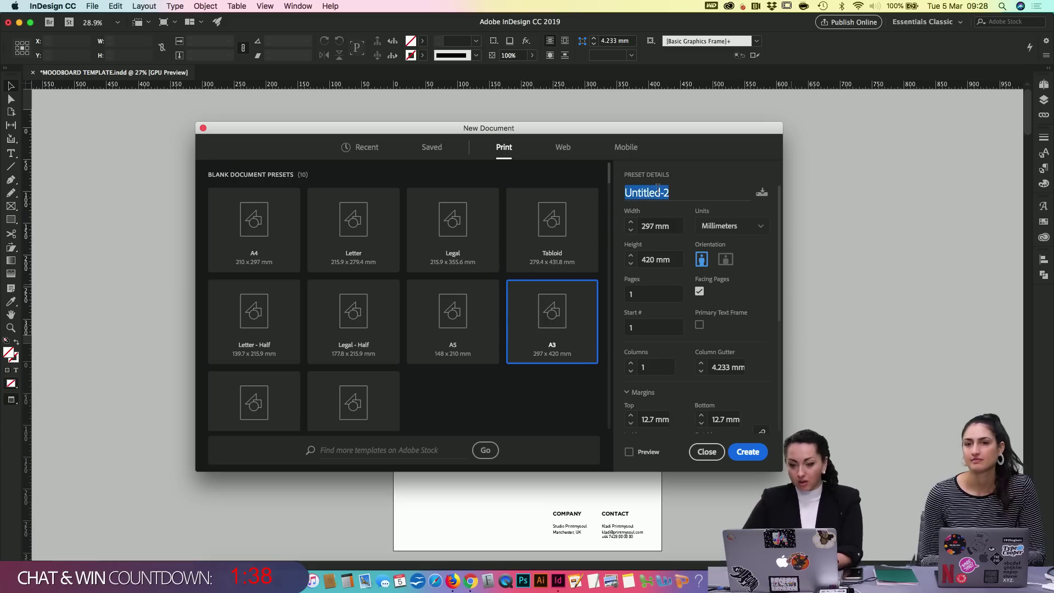
text(IONE)
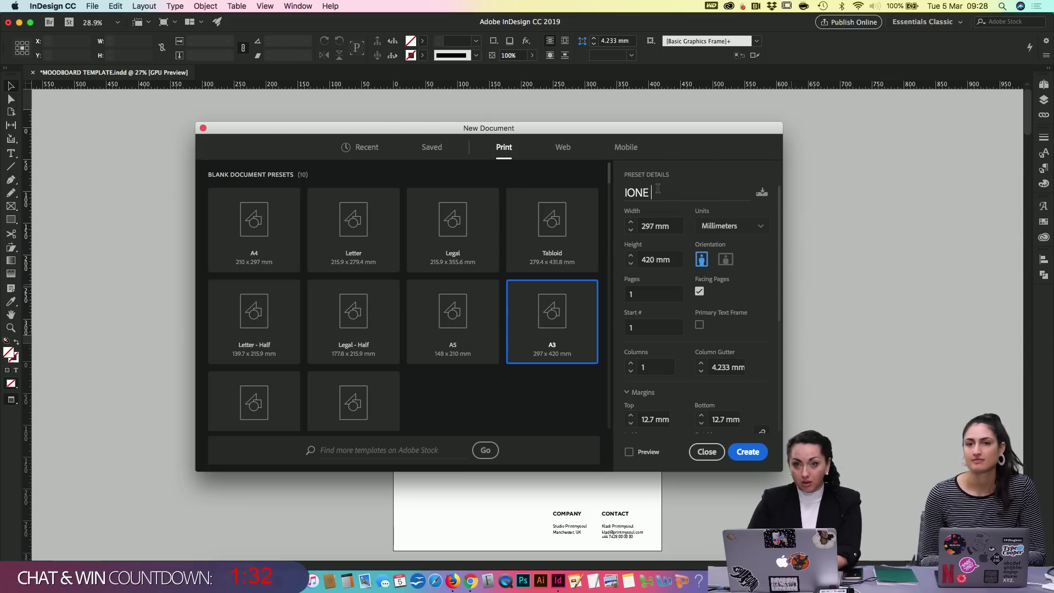
text( MOODBOARD)
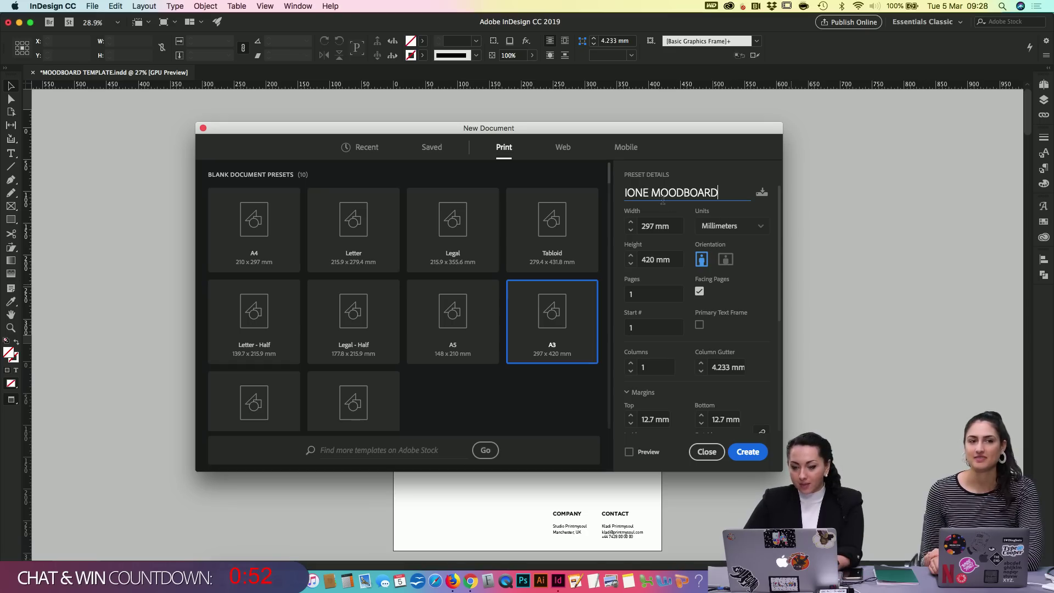
triple_click(727, 366)
text(3 mm)
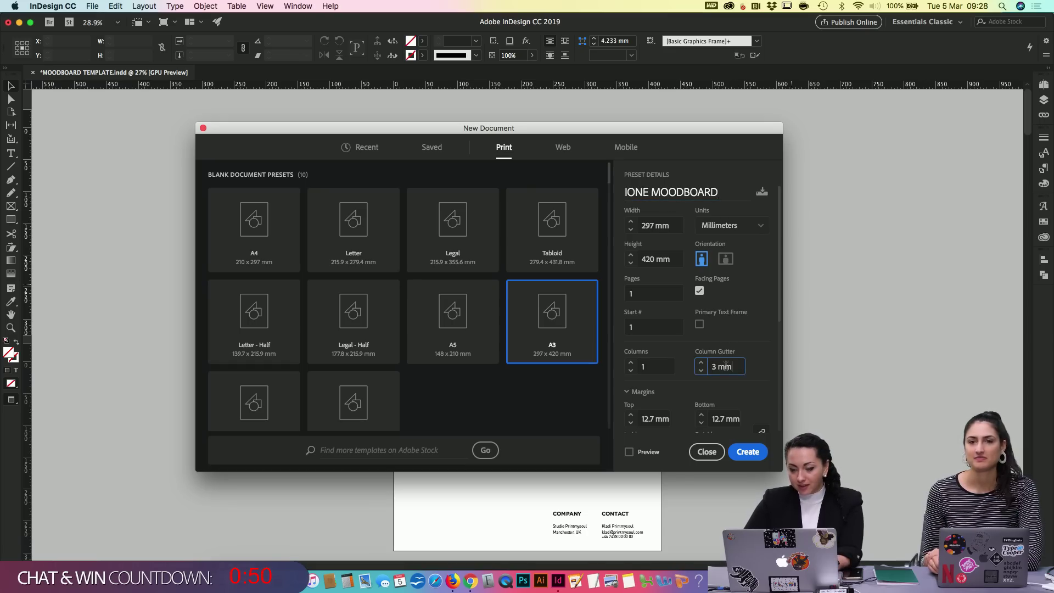
Step: Set the new document's bleed to 3 mm on all four sides
scroll(771, 328, down, 3)
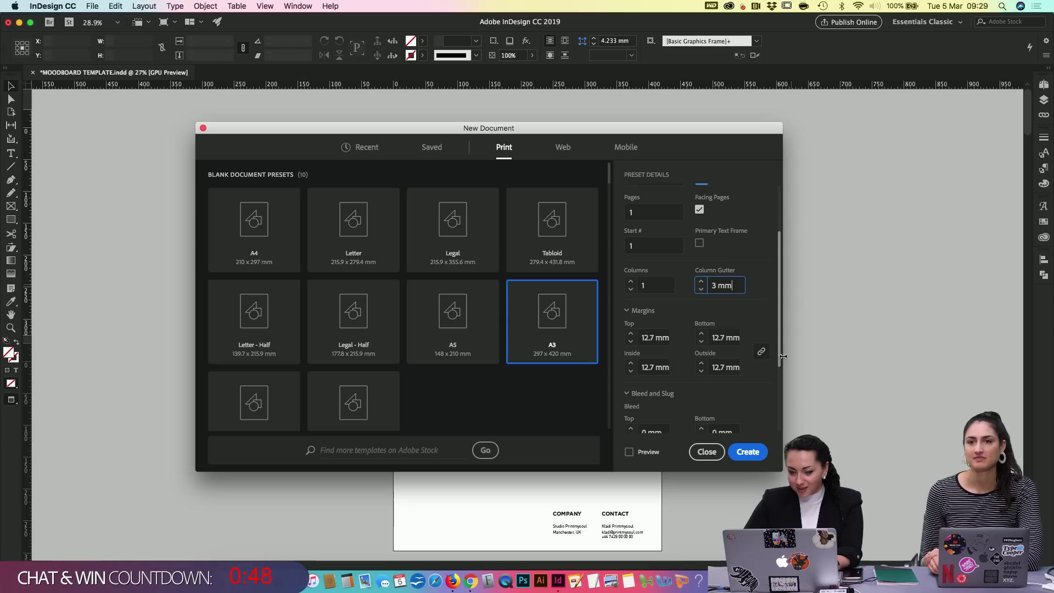
scroll(649, 410, down, 4)
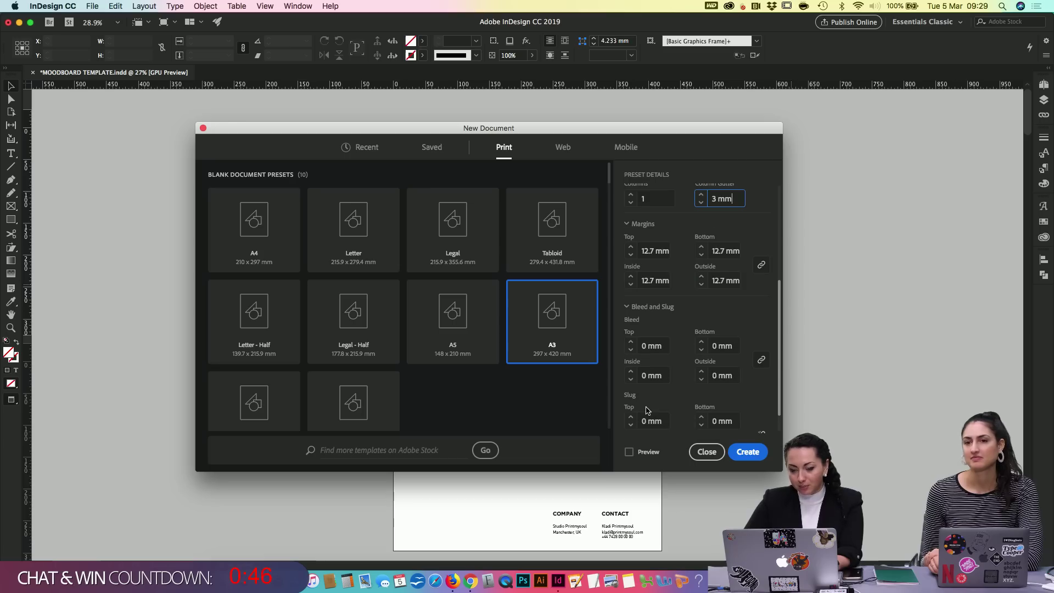
click(646, 346)
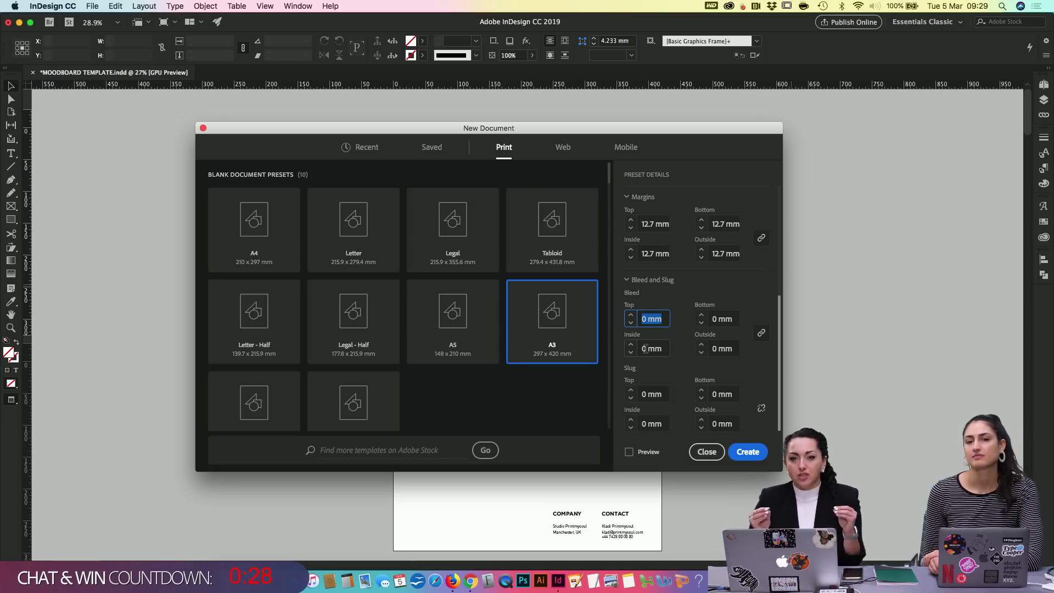
click(646, 320)
text(3)
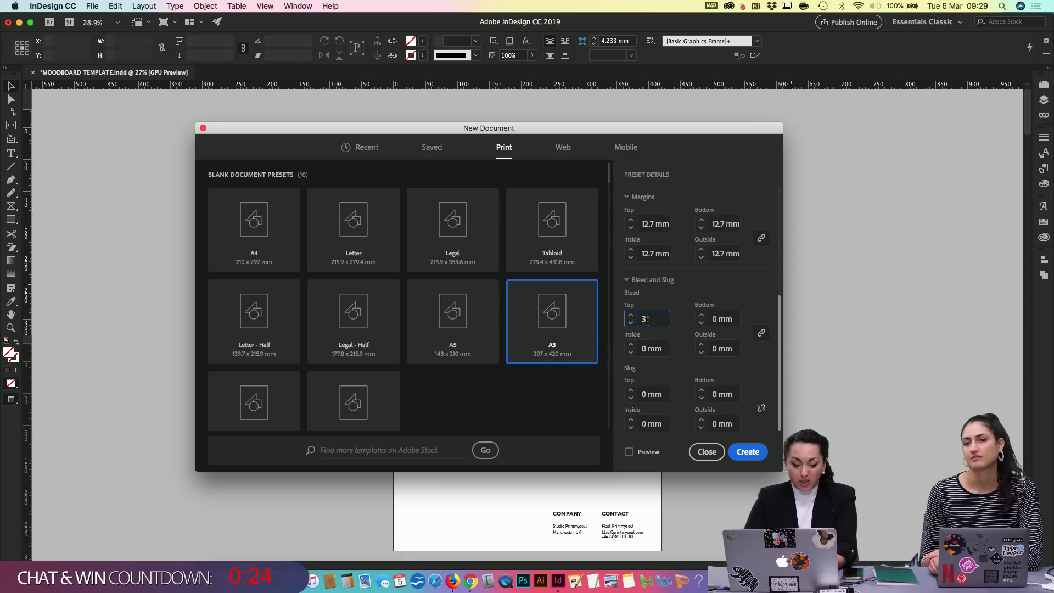
click(724, 323)
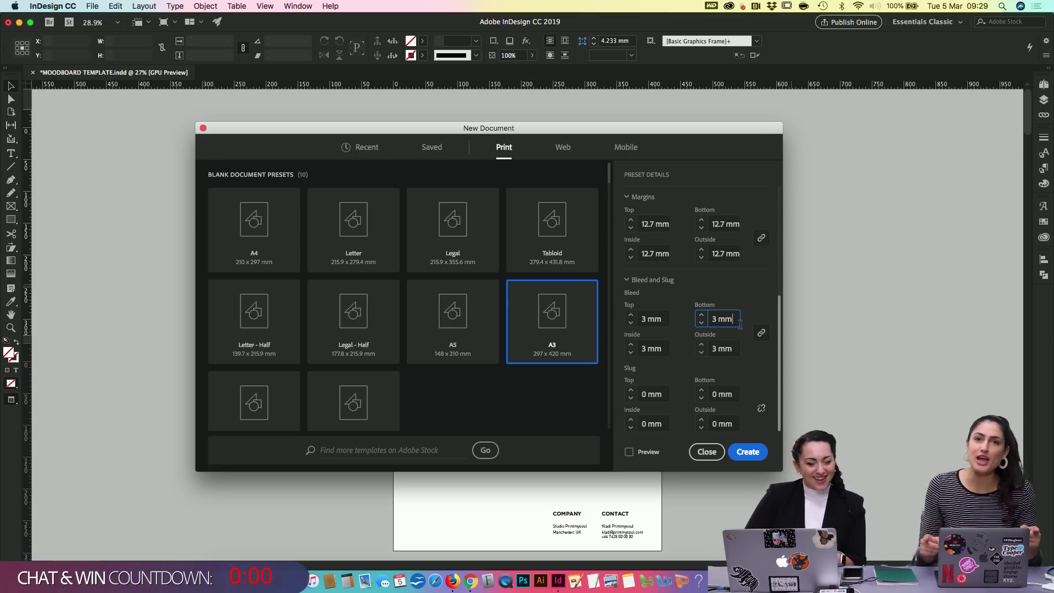
scroll(760, 316, up, 5)
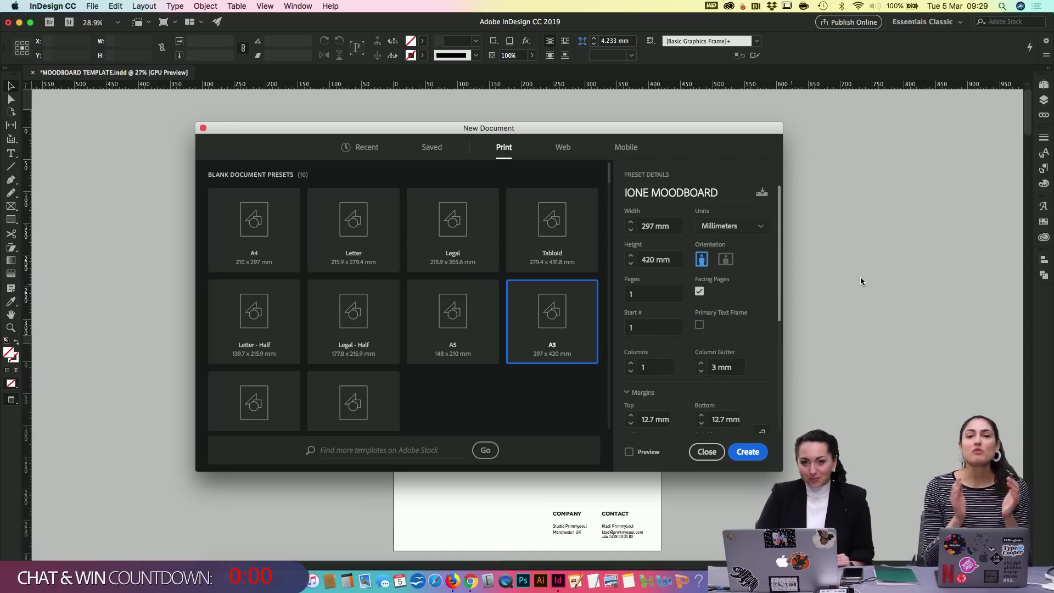
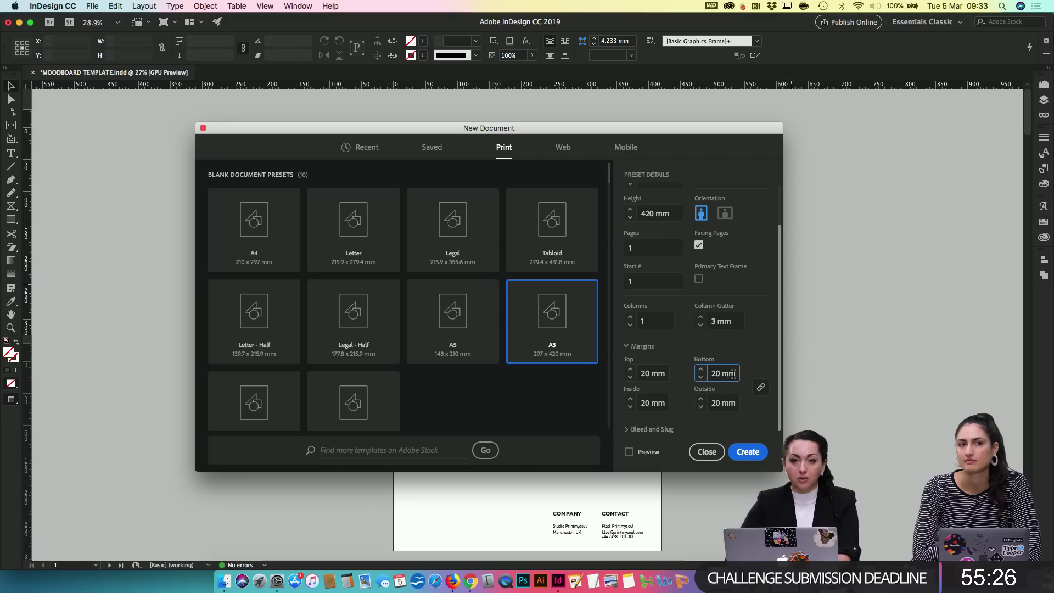
Step: Create the new document with its 20 mm margins and add a second page to it
click(752, 355)
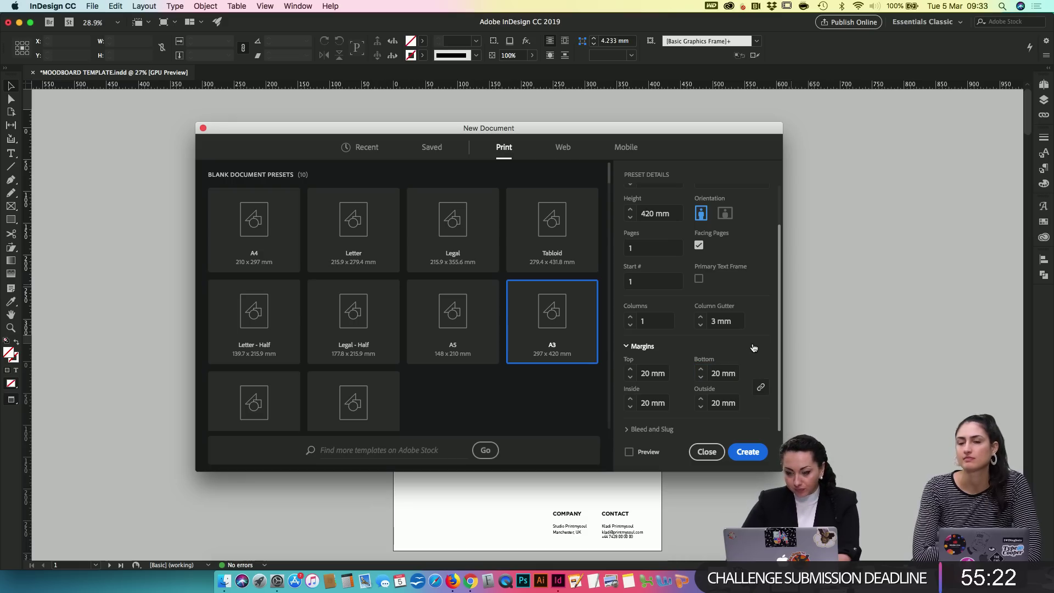
click(746, 451)
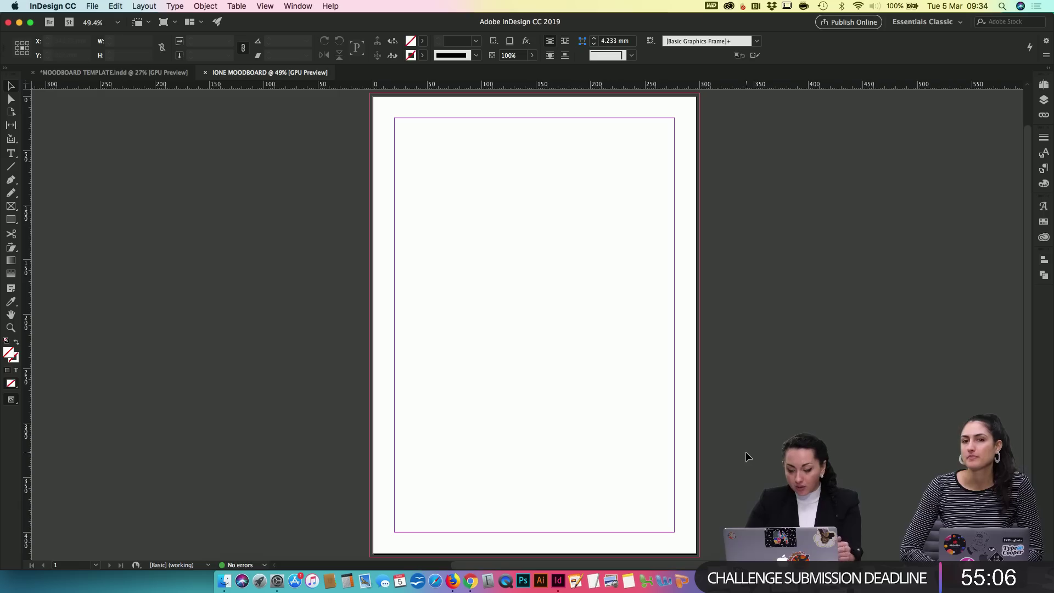
click(1044, 98)
click(917, 80)
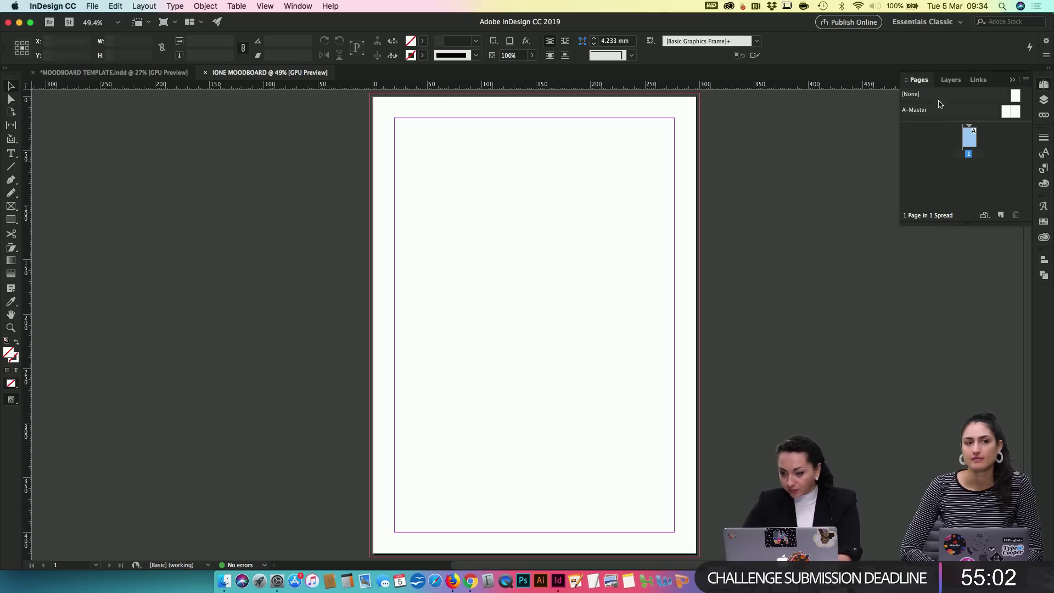
click(999, 215)
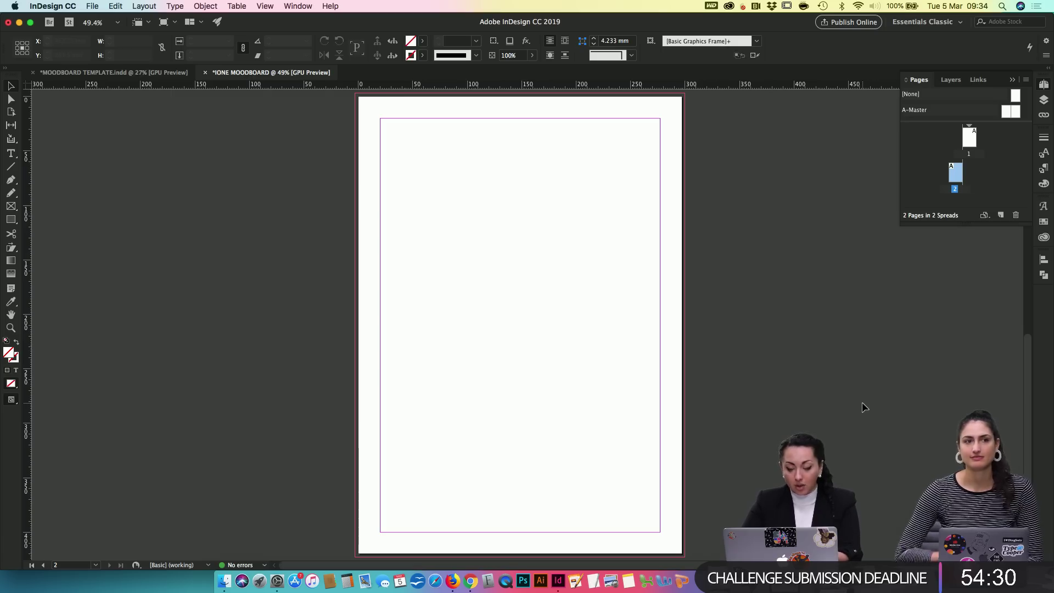
Step: Change the document setup to landscape orientation without facing pages, previewing the changes before applying them
key(super+alt+p)
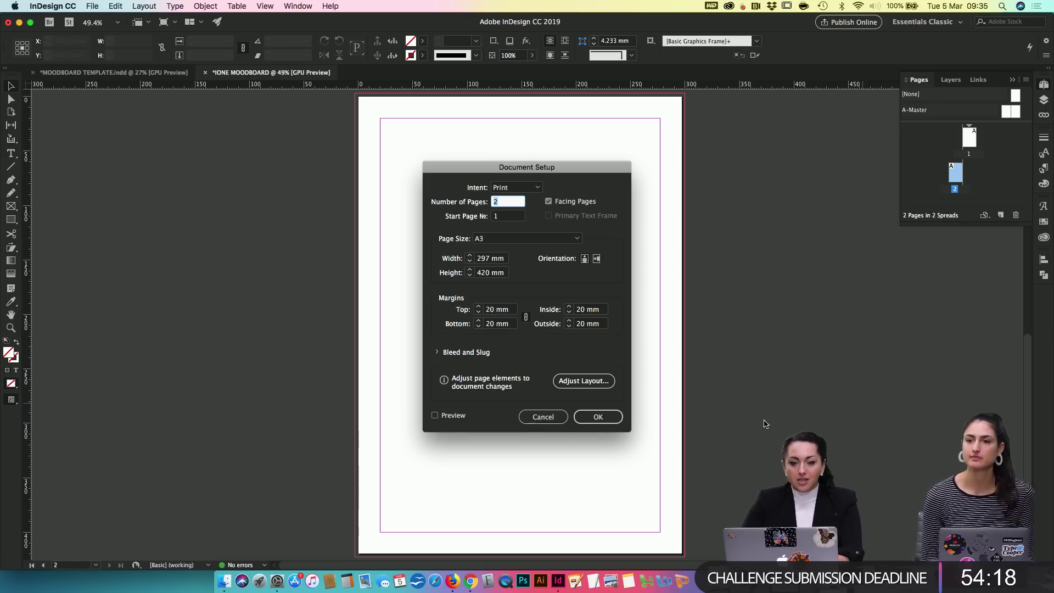
click(548, 202)
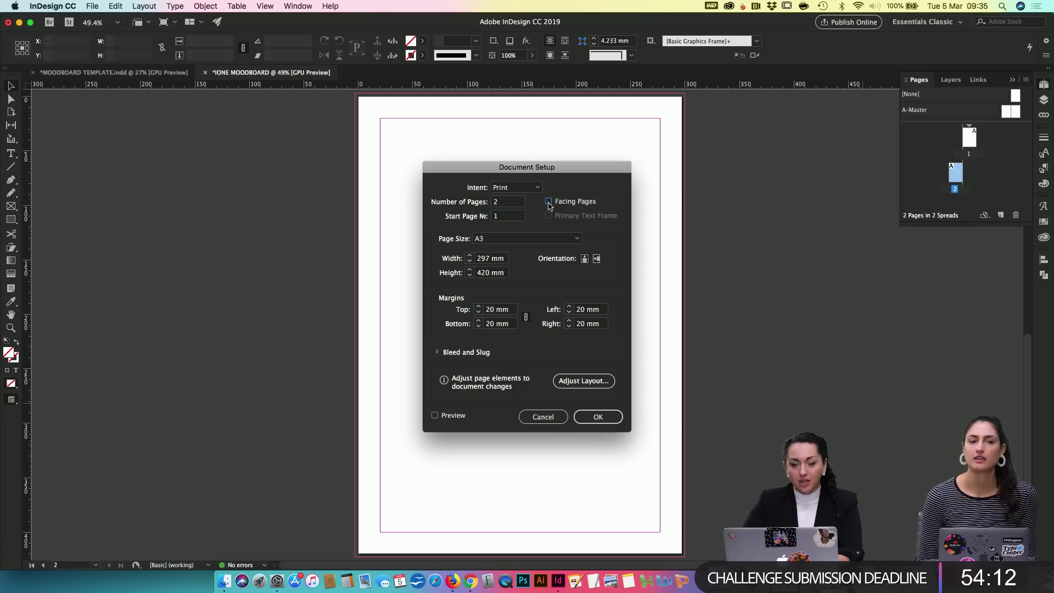
click(436, 416)
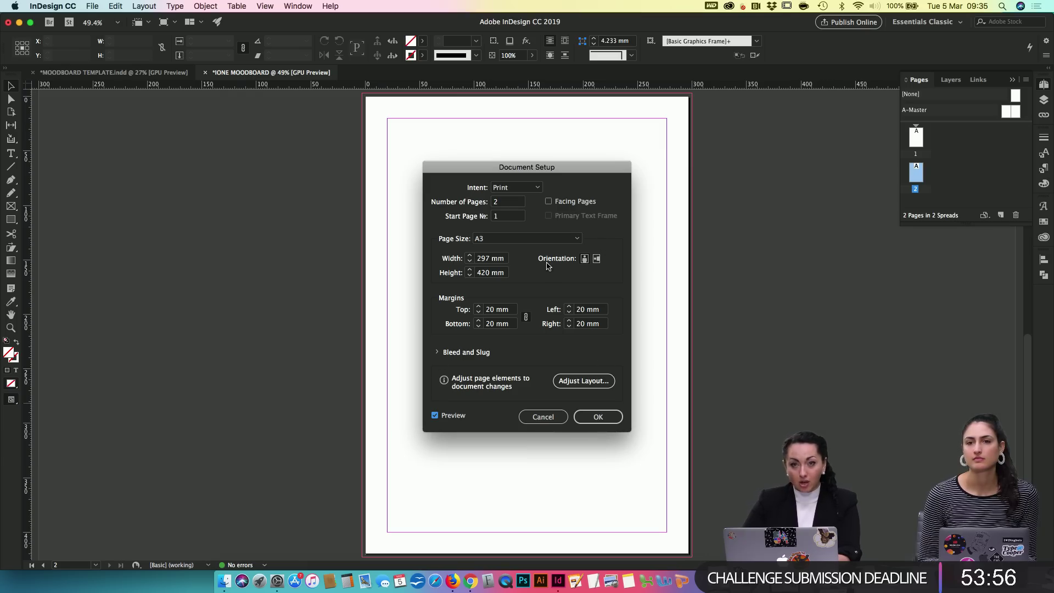
click(597, 259)
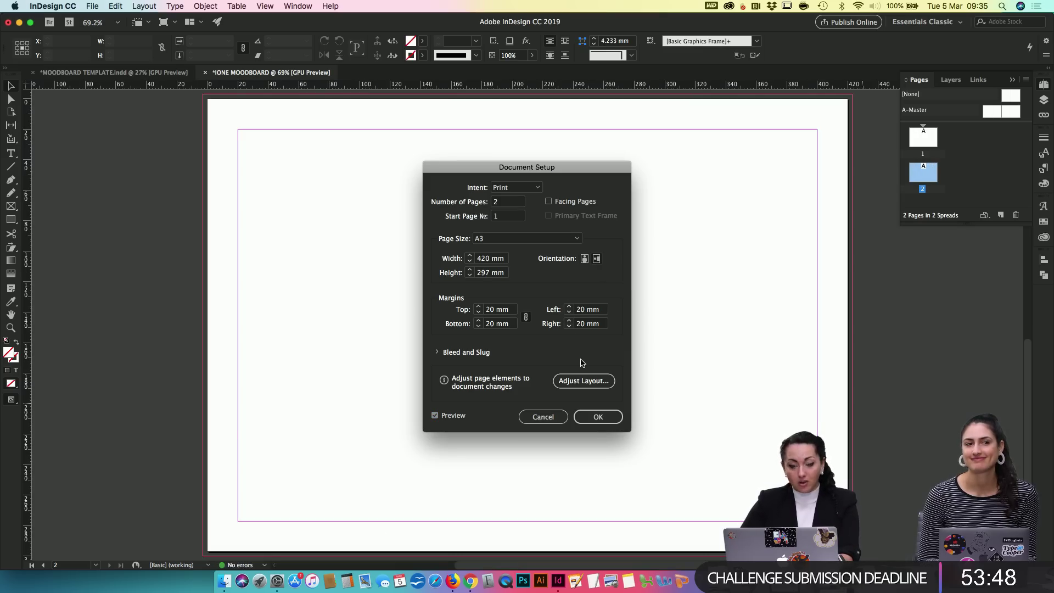
click(584, 418)
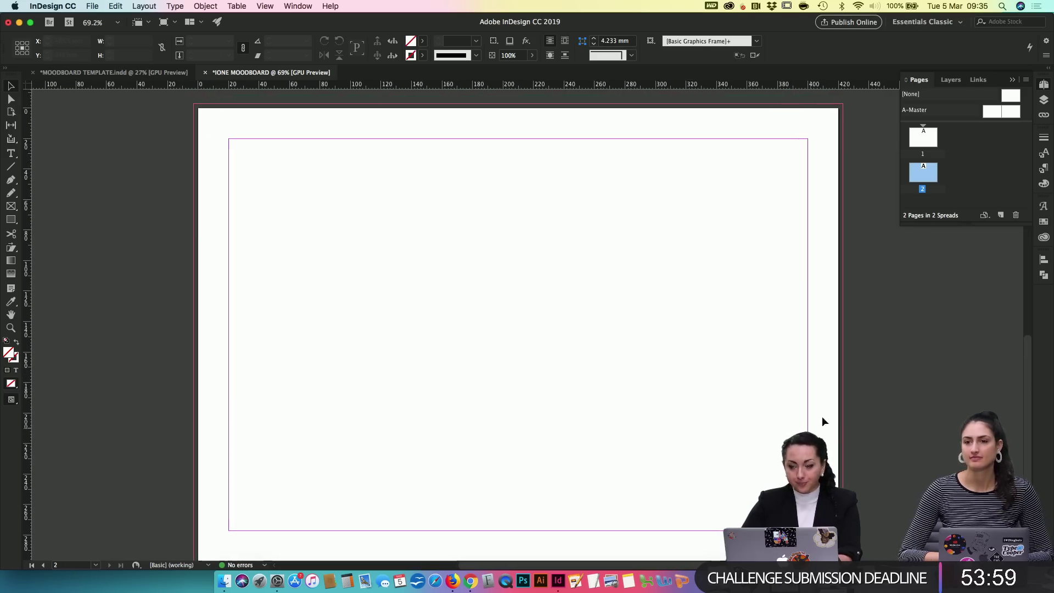
scroll(822, 418, down, 2)
scroll(821, 417, right, 2)
scroll(868, 412, up, 5)
right_click(868, 413)
click(851, 356)
scroll(851, 357, down, 2)
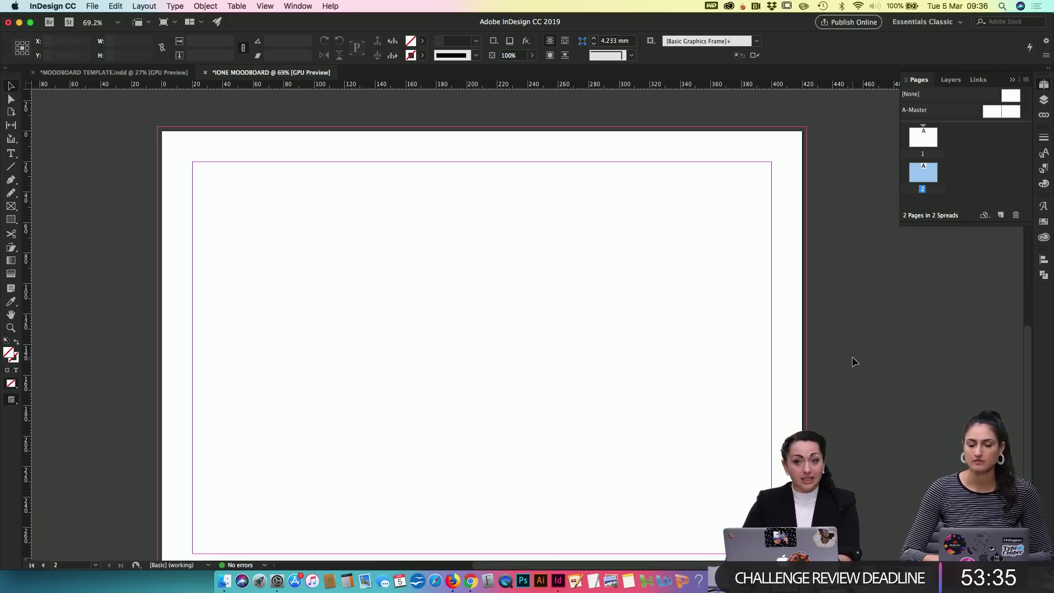
scroll(852, 360, down, 1)
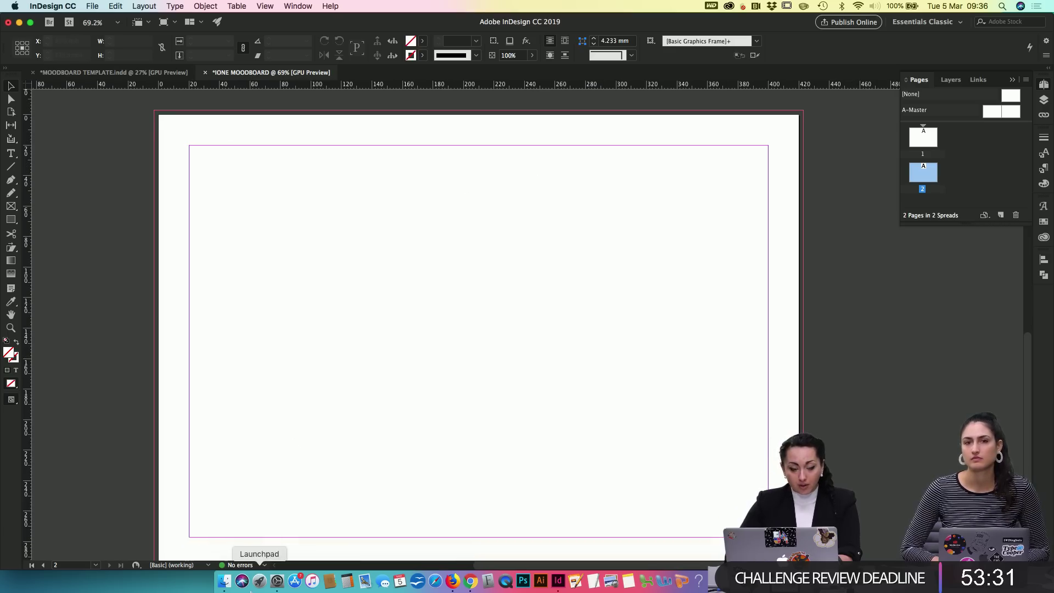
Step: Switch to Finder, open COVER.indd from the COVER folder inside MOODBOARDS > IMPORT, and examine its outlined shapes and website text
click(223, 582)
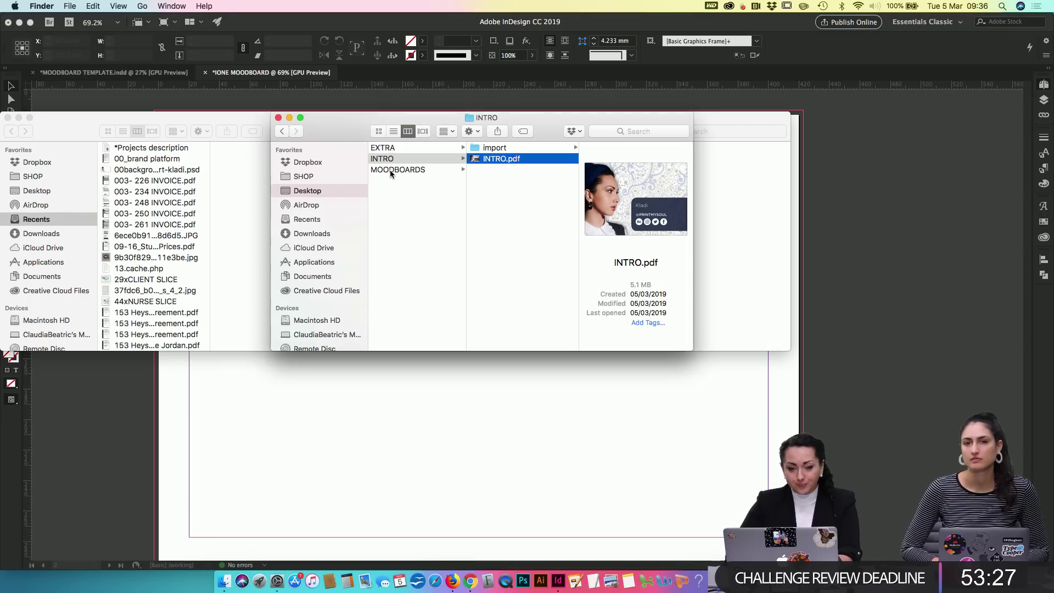
click(425, 170)
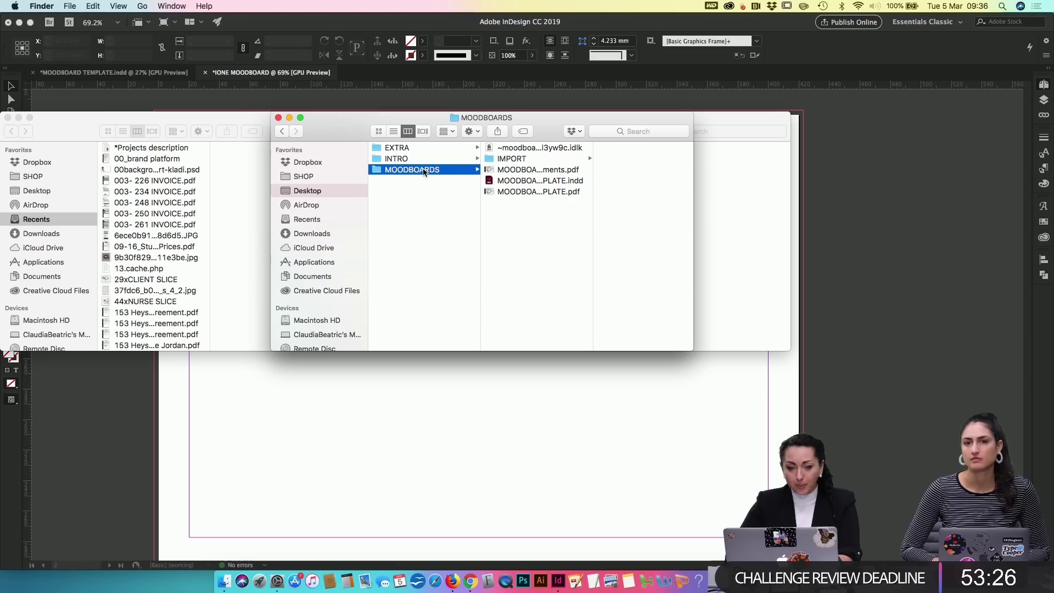
click(496, 160)
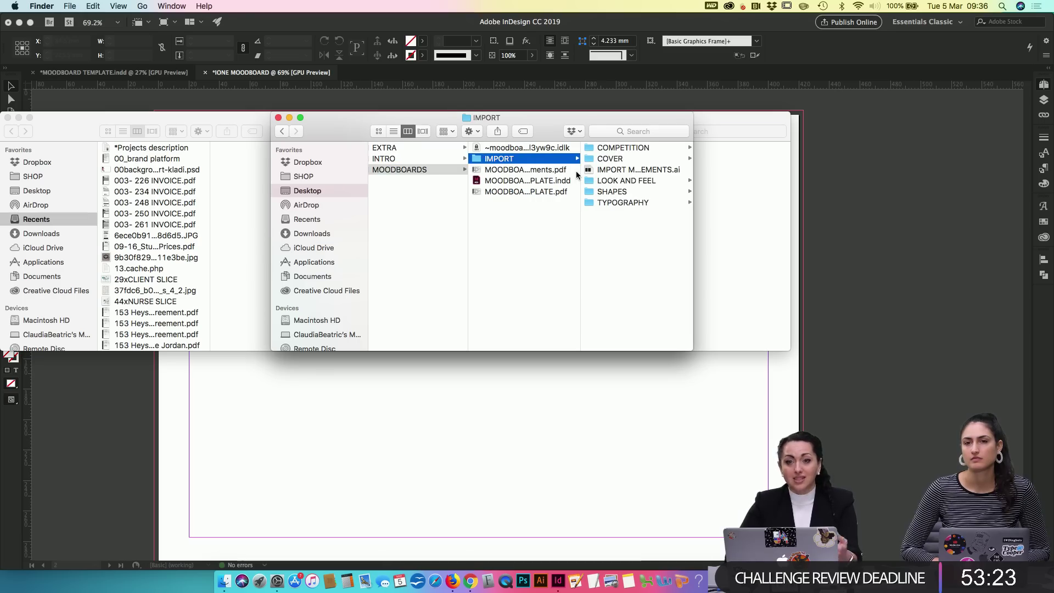
click(609, 159)
click(618, 159)
double_click(619, 159)
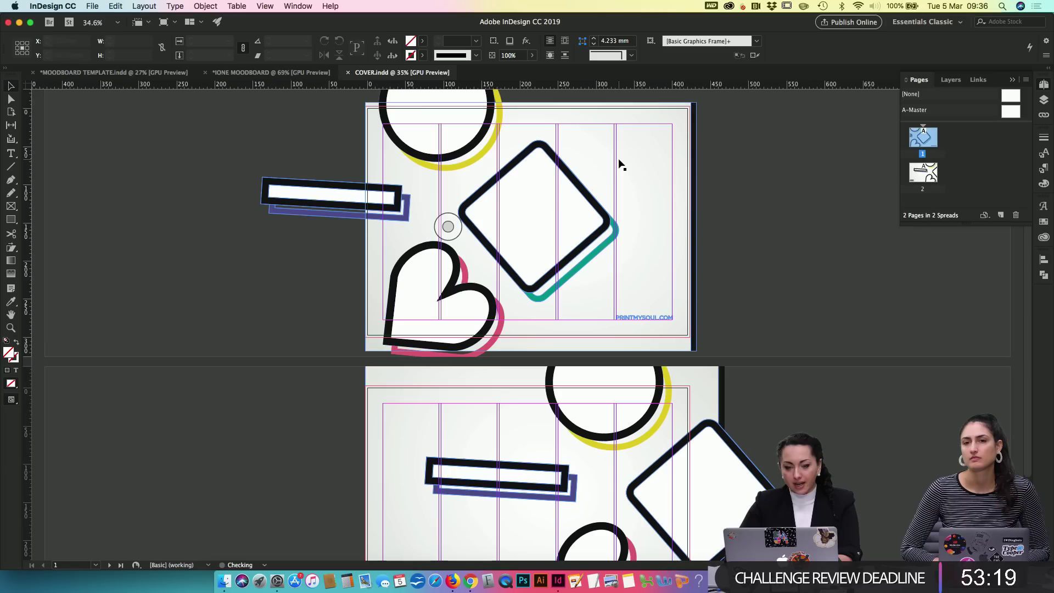
click(343, 205)
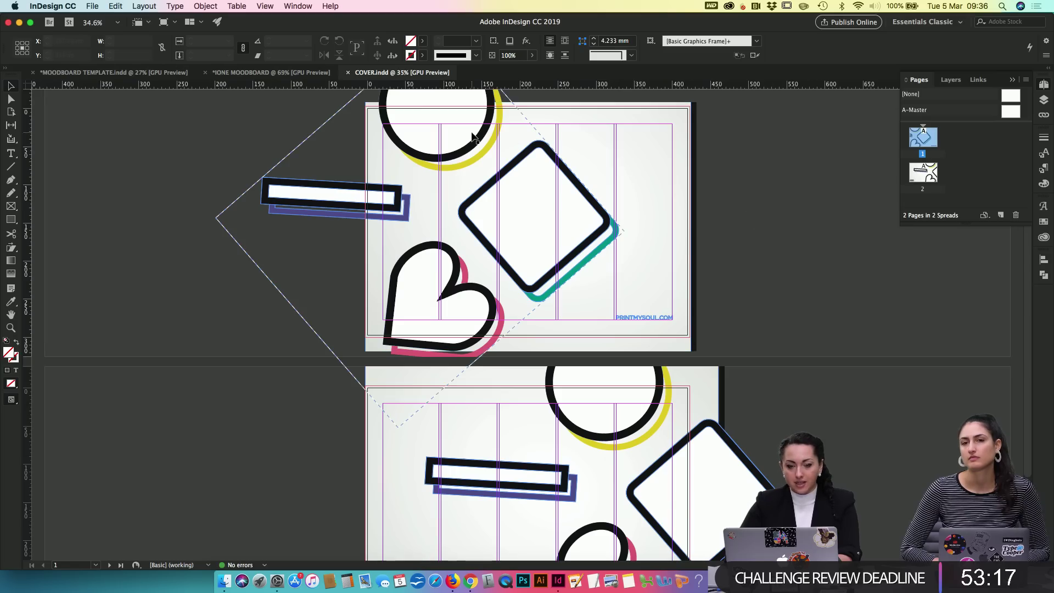
click(342, 206)
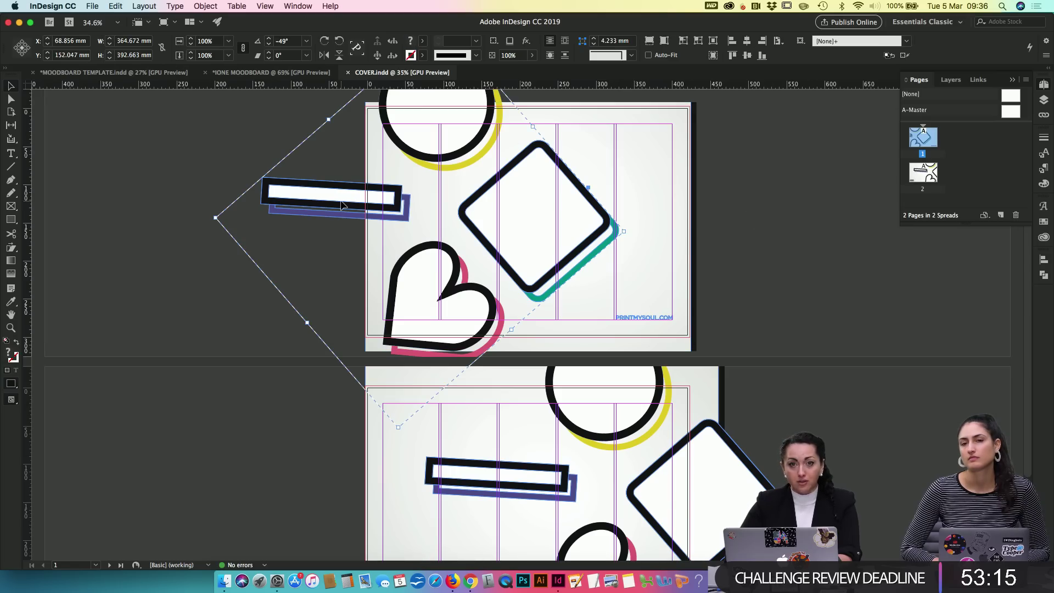
scroll(644, 304, up, 5)
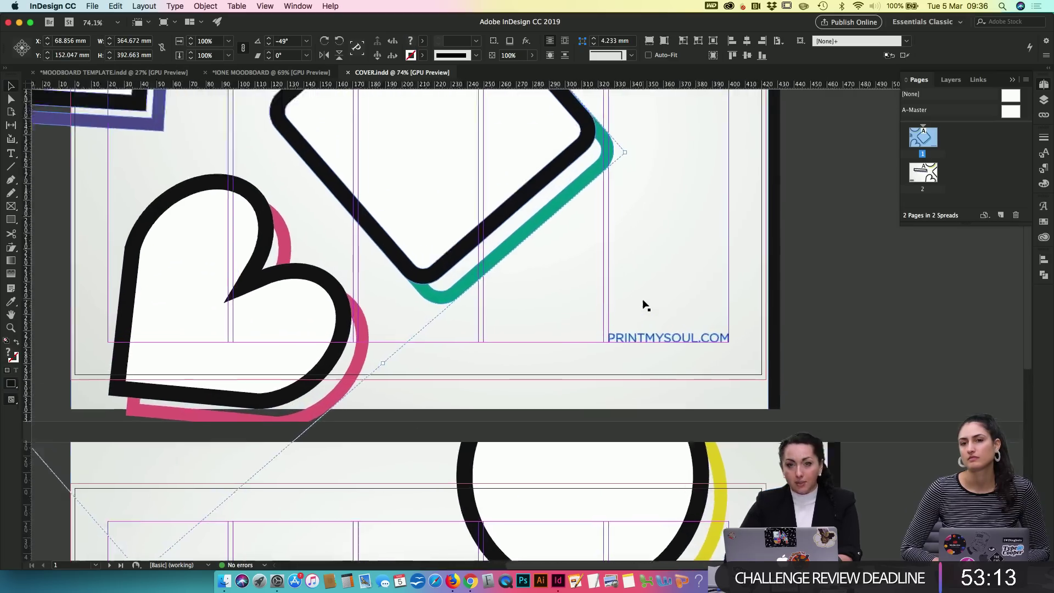
scroll(854, 321, down, 5)
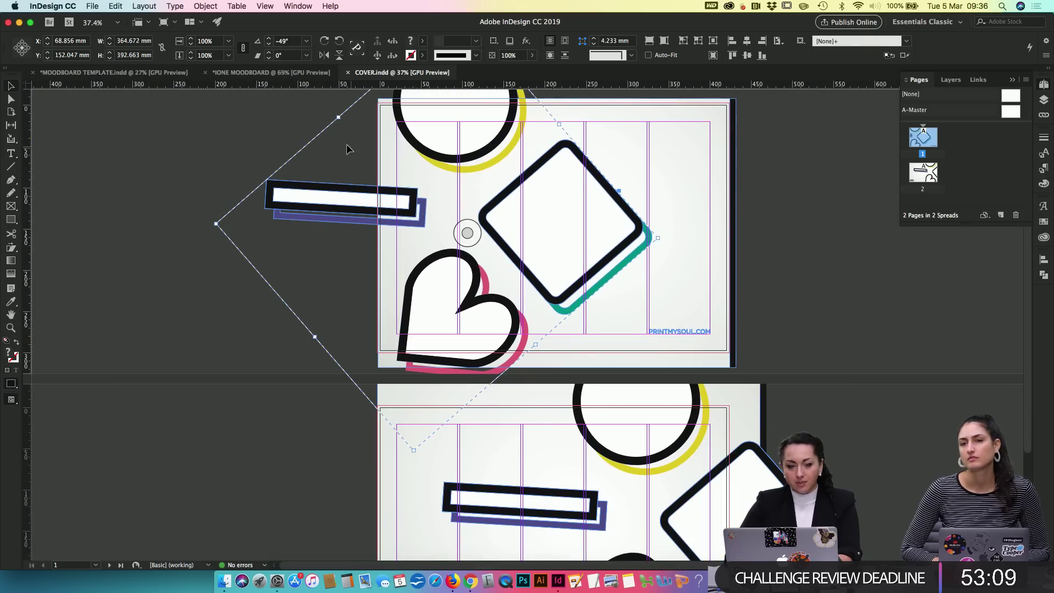
Step: Return to the IONE MOODBOARD document and load Printmysoul MB-Cover A3.jpg from the COVER import folder for placing
click(264, 73)
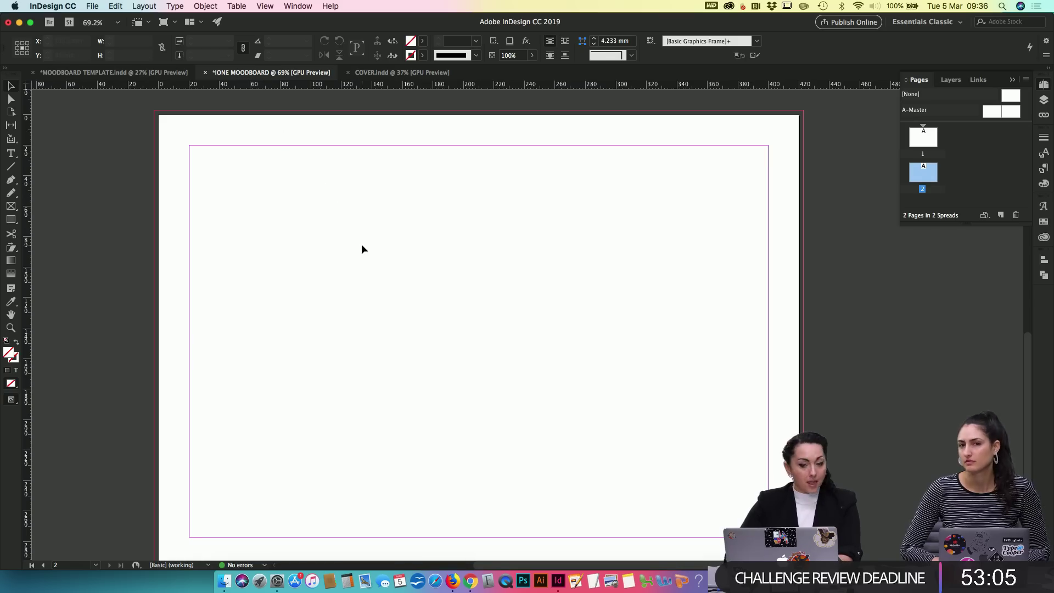
scroll(362, 250, down, 2)
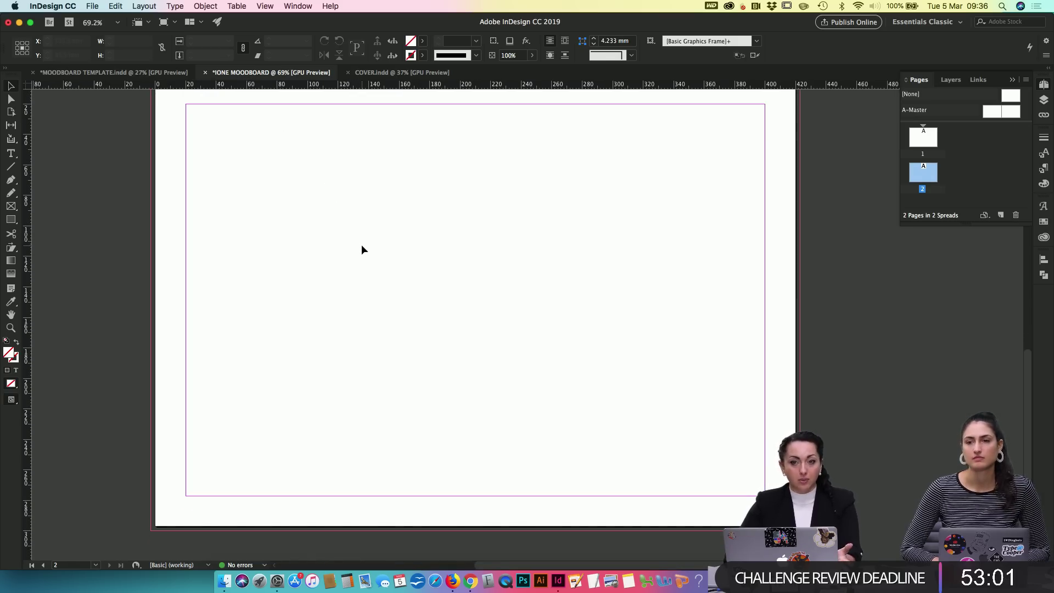
scroll(362, 250, up, 1)
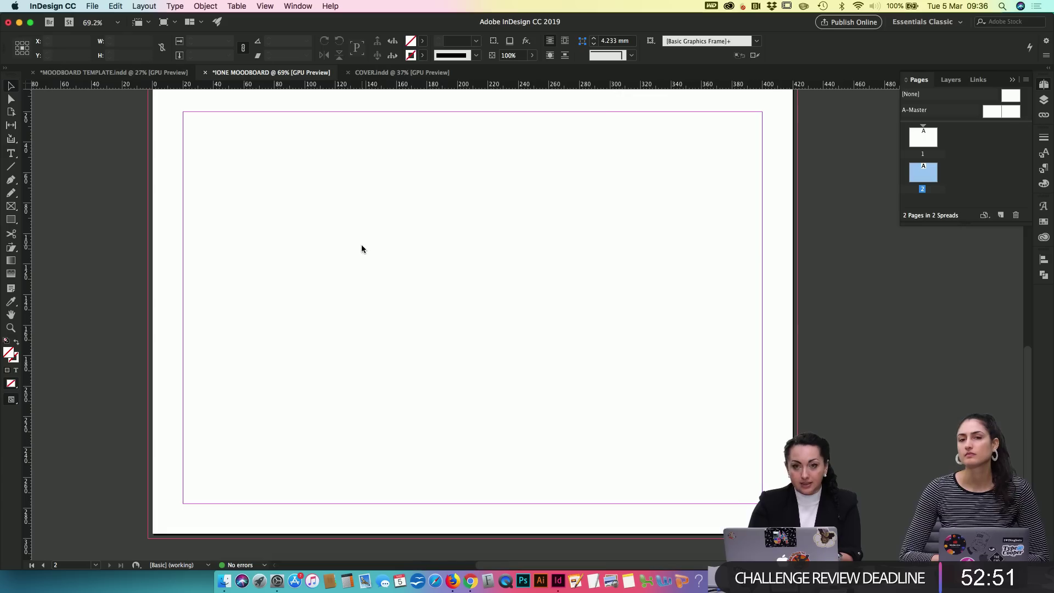
key(super+d)
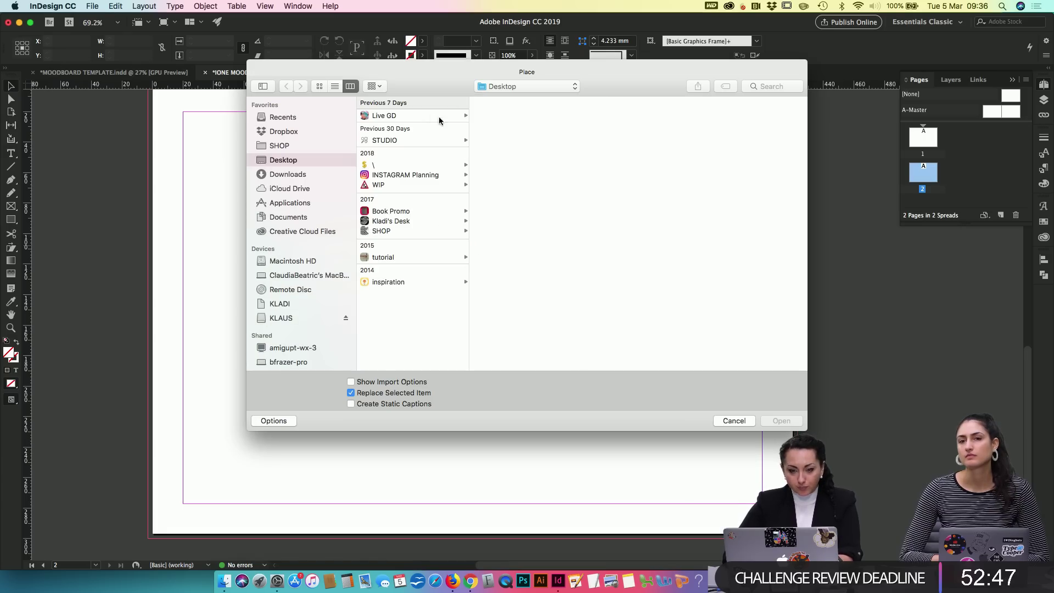
click(464, 117)
click(494, 116)
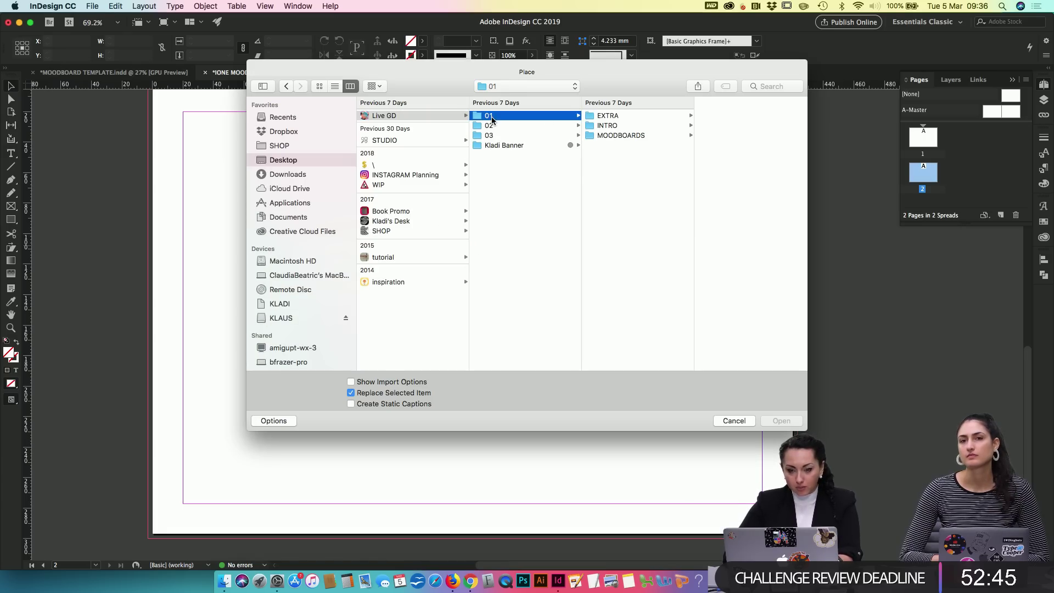
click(604, 135)
click(717, 165)
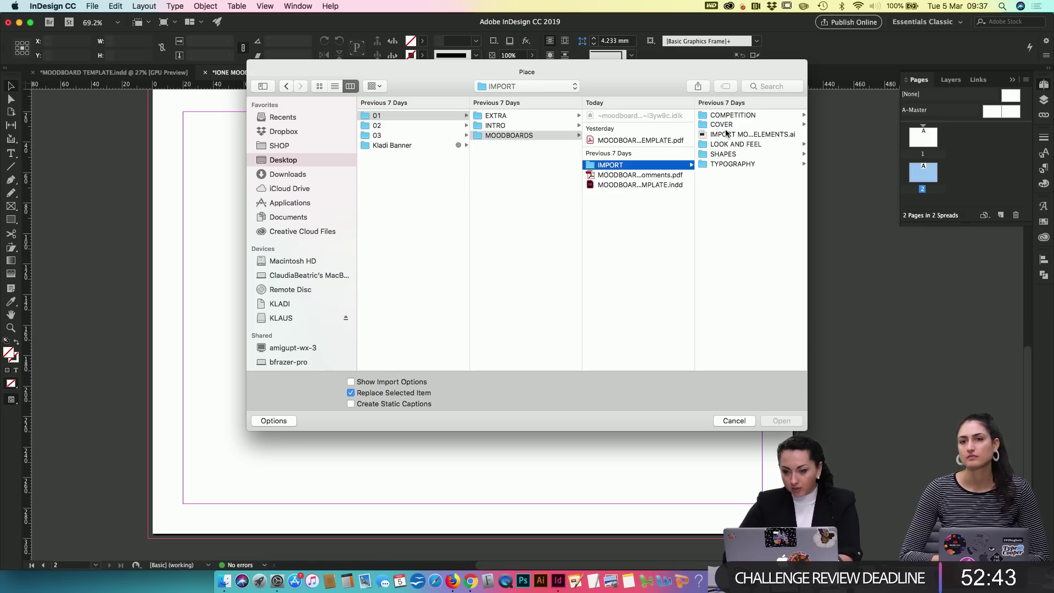
click(726, 125)
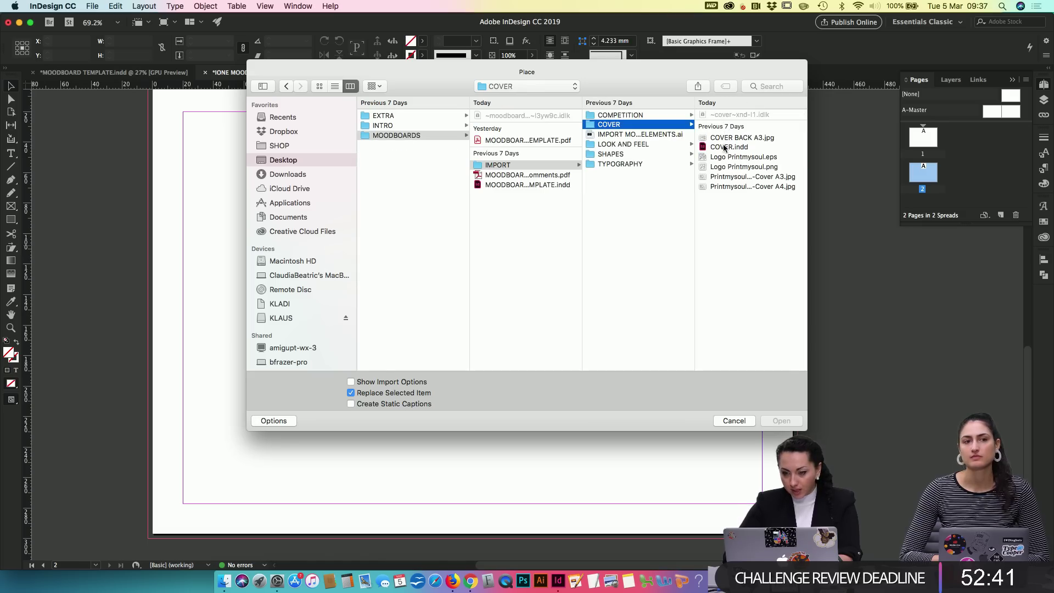
click(722, 176)
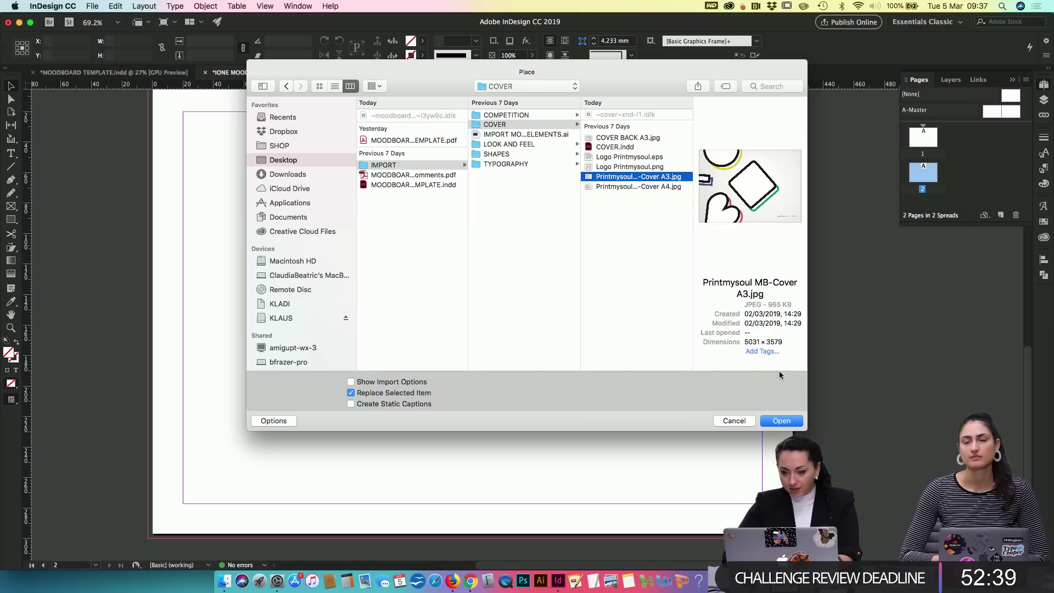
click(782, 421)
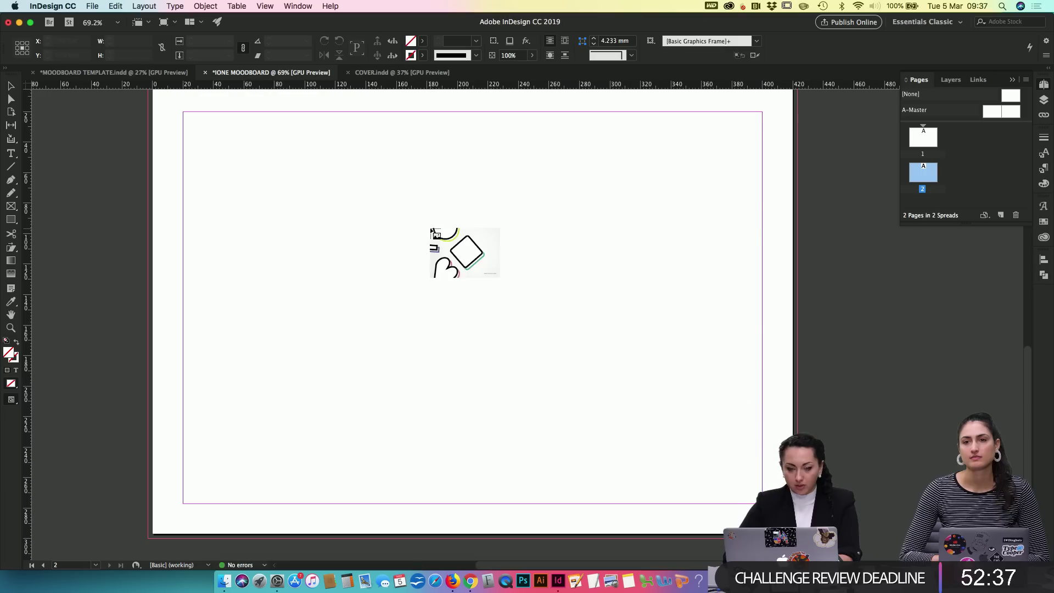
Step: Place the cover image at full size on page 2, with its top-left corner snapped to the page's top-left bleed corner
click(432, 228)
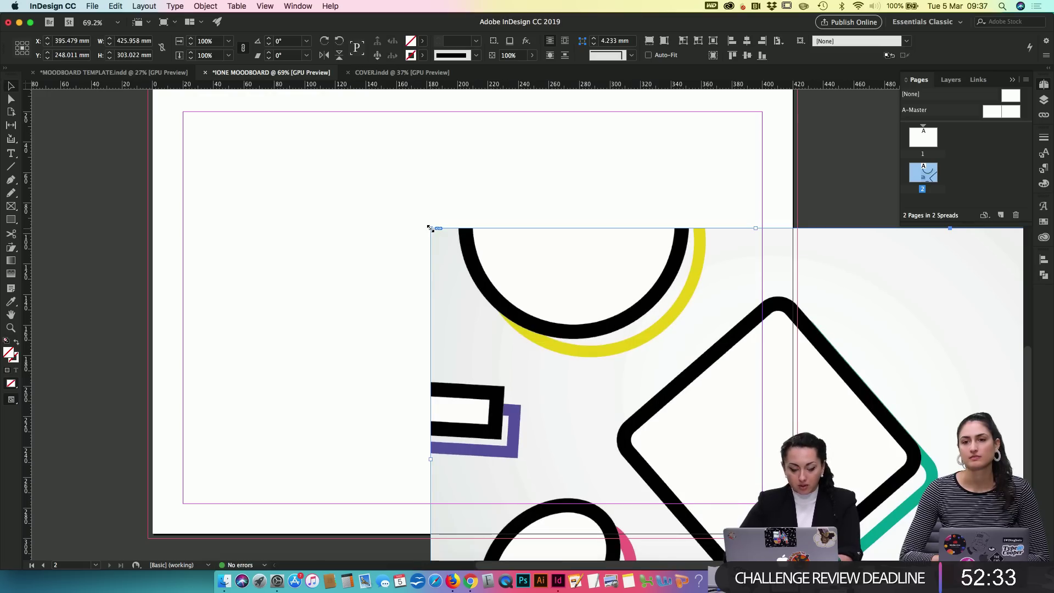
key(super+z)
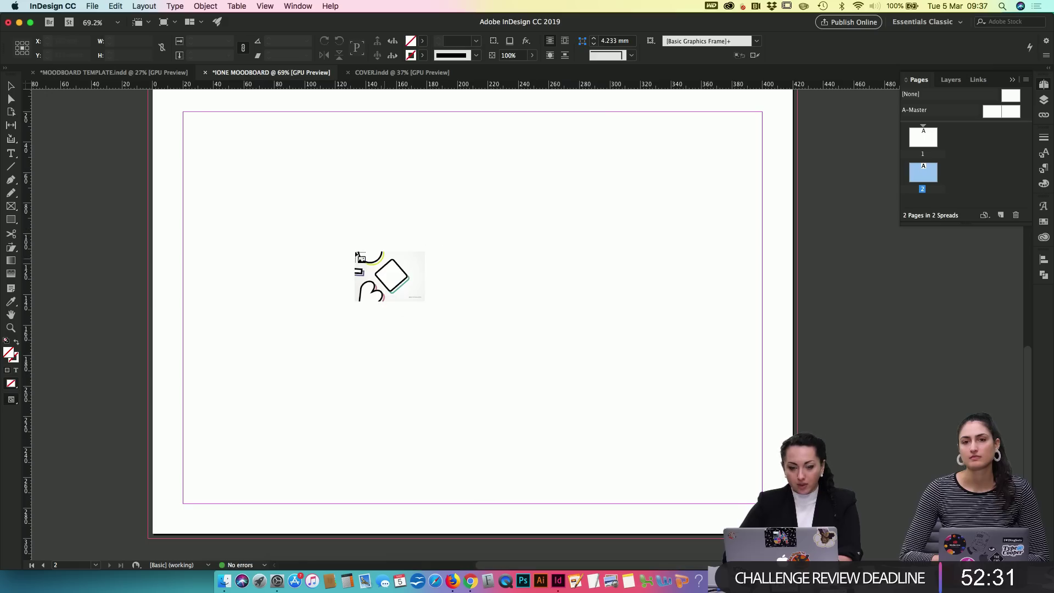
scroll(354, 248, up, 1)
scroll(354, 248, left, 1)
scroll(261, 192, up, 5)
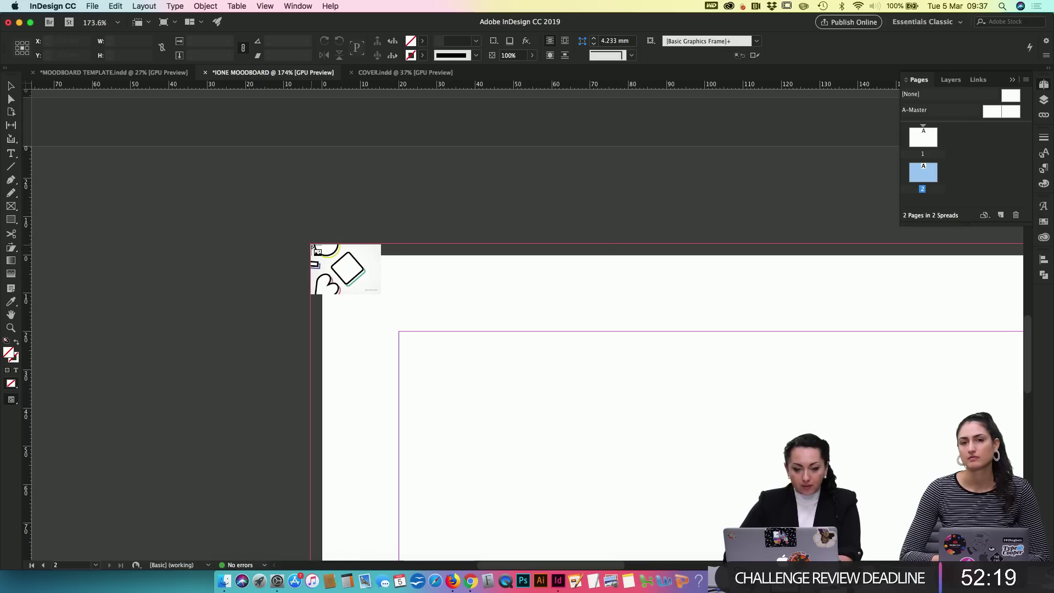
click(312, 246)
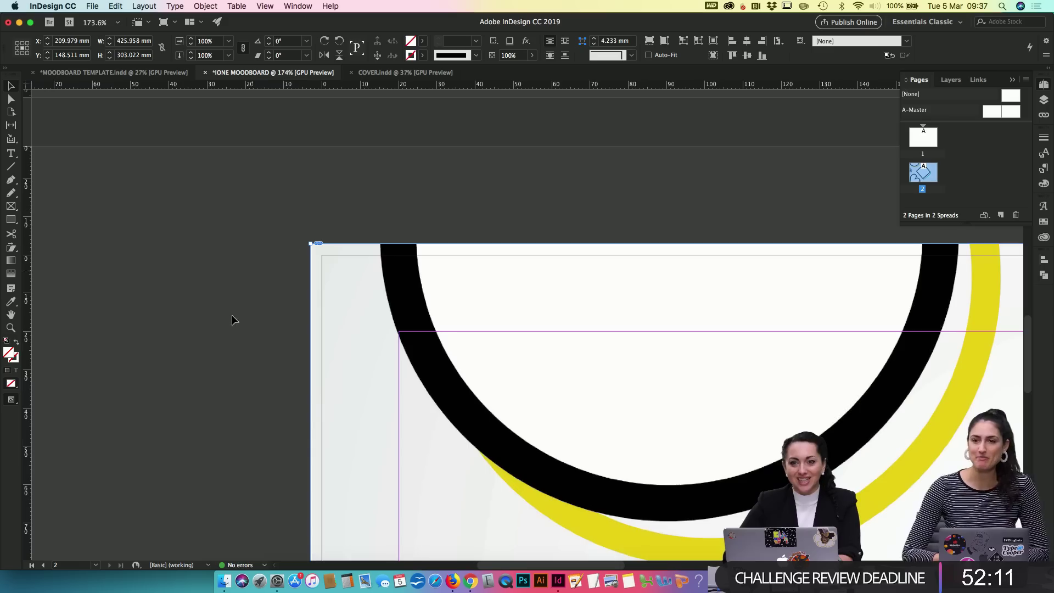
scroll(230, 337, down, 4)
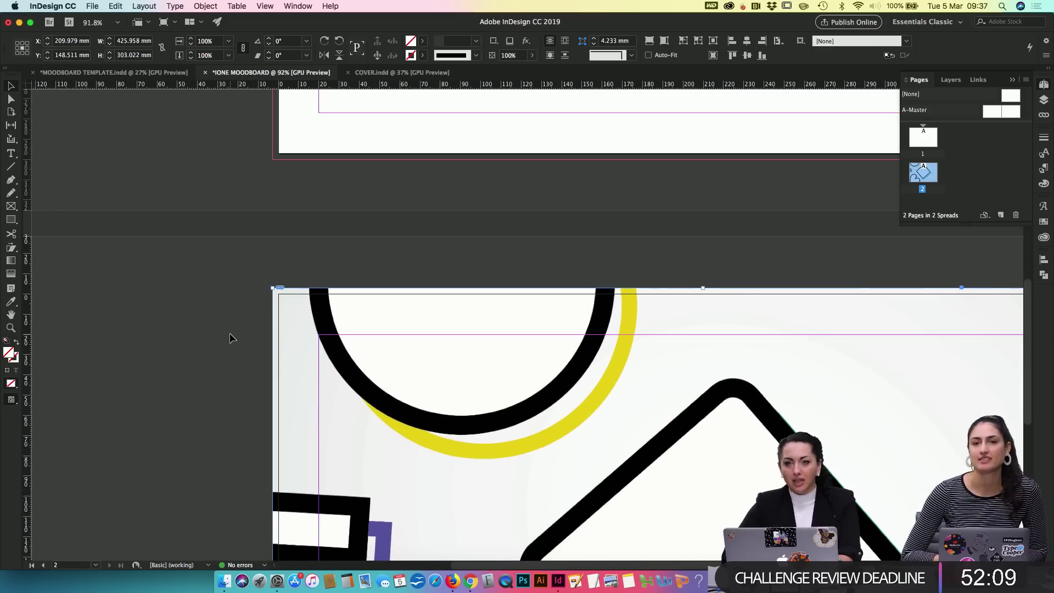
scroll(303, 337, down, 3)
scroll(304, 337, down, 3)
scroll(304, 337, right, 2)
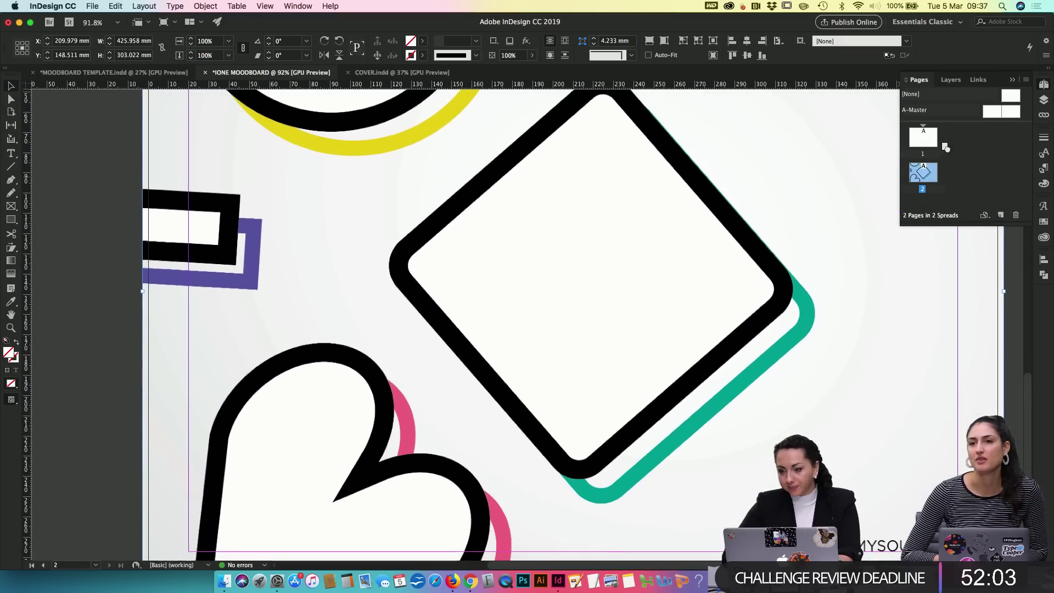
Step: Move the cover artwork from page 2 to page 1, leaving page 2 blank
key(super+z)
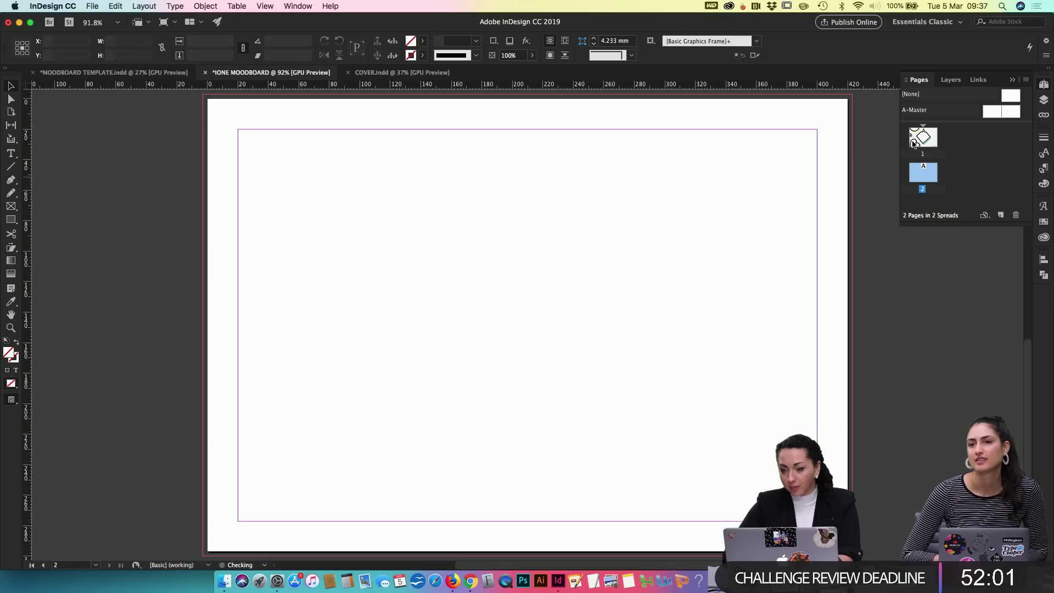
mouse_move(914, 142)
mouse_down()
mouse_move(931, 148)
mouse_move(947, 179)
mouse_move(932, 183)
mouse_move(909, 144)
mouse_up()
scroll(827, 209, up, 10)
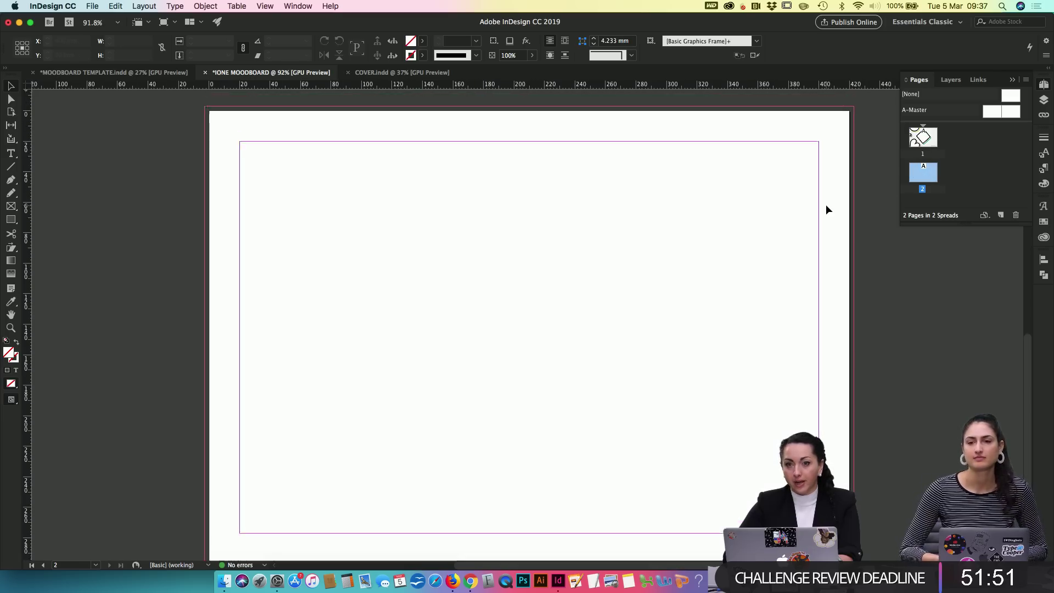
Step: Examine the cover on page 1 and the blank page 2 that follows it
scroll(826, 209, down, 3)
scroll(826, 209, right, 1)
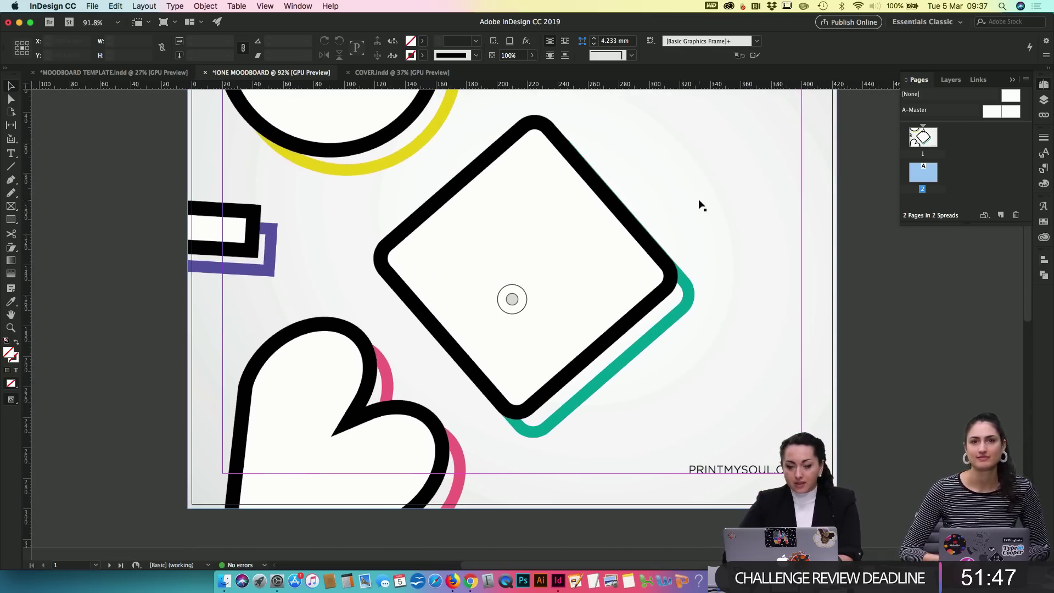
scroll(513, 258, up, 2)
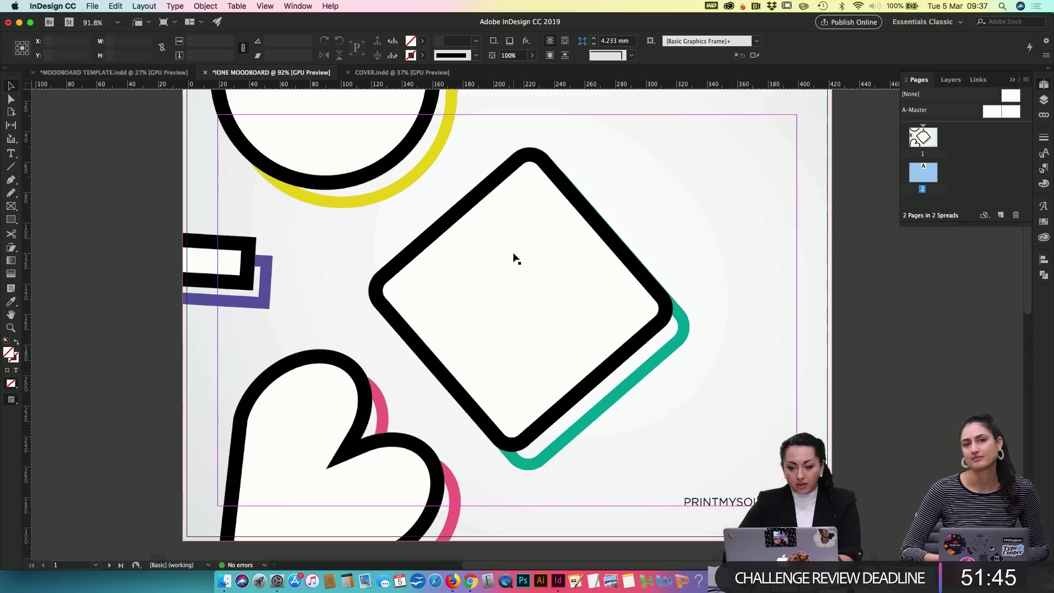
scroll(760, 165, down, 10)
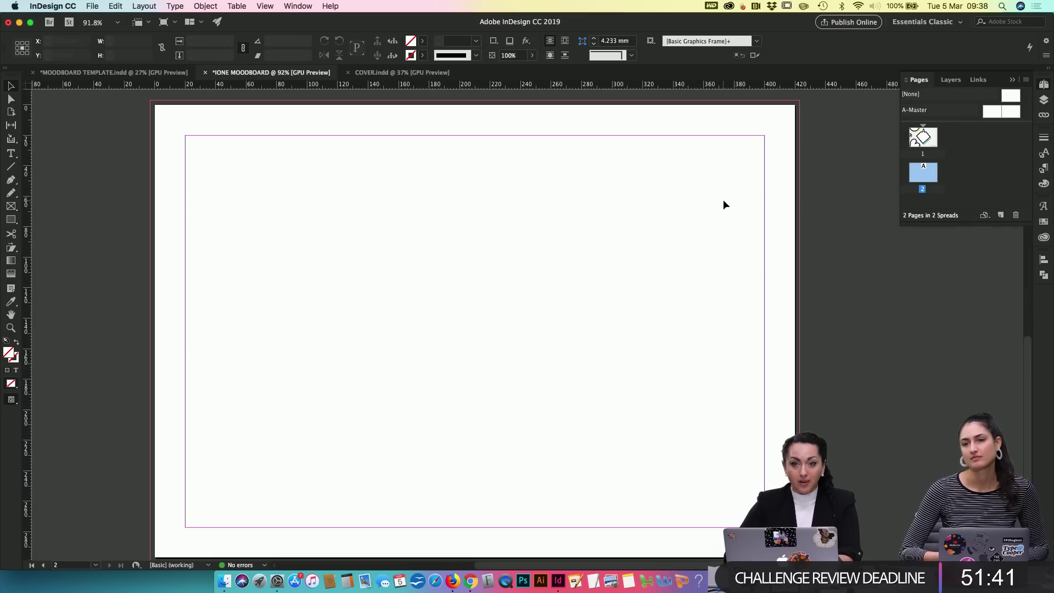
scroll(716, 222, up, 3)
scroll(716, 223, left, 2)
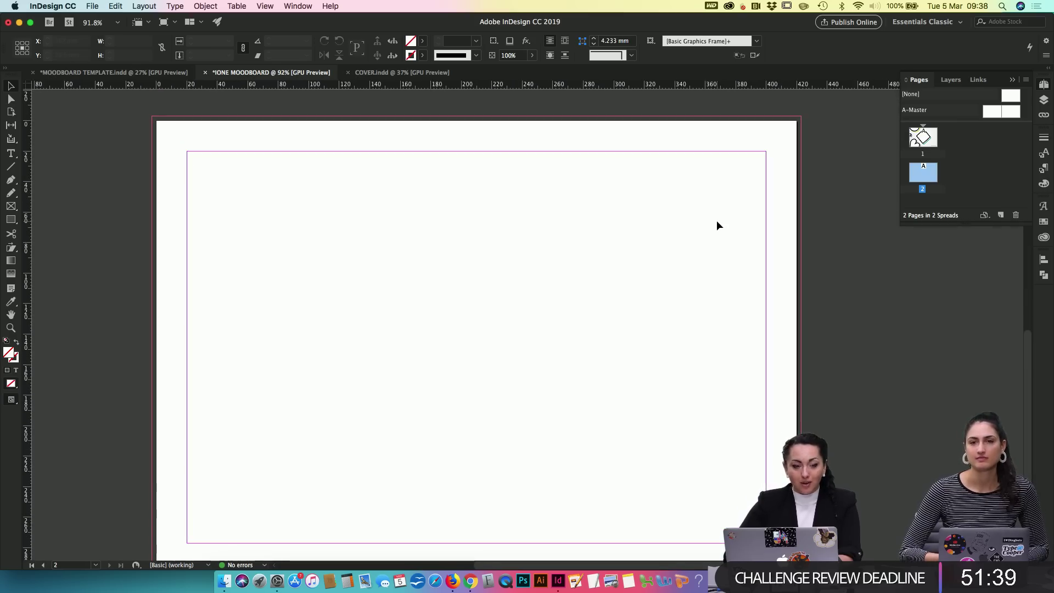
scroll(716, 226, up, 4)
scroll(717, 225, right, 1)
Step: Switch to the MOODBOARD TEMPLATE document and copy the four-shape logo from its A-Master page
click(156, 71)
scroll(669, 352, up, 10)
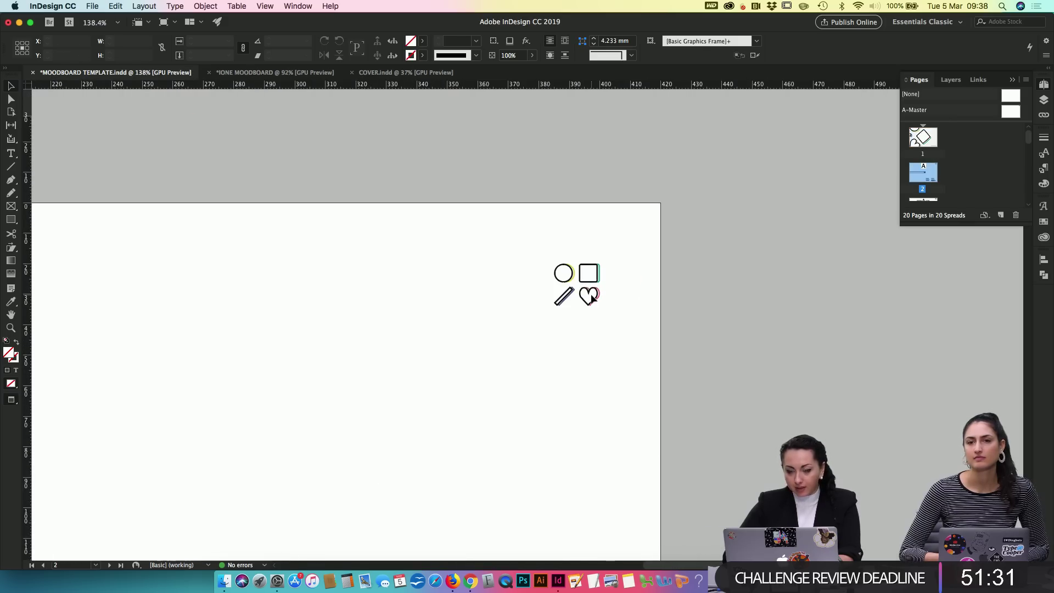
scroll(381, 244, left, 10)
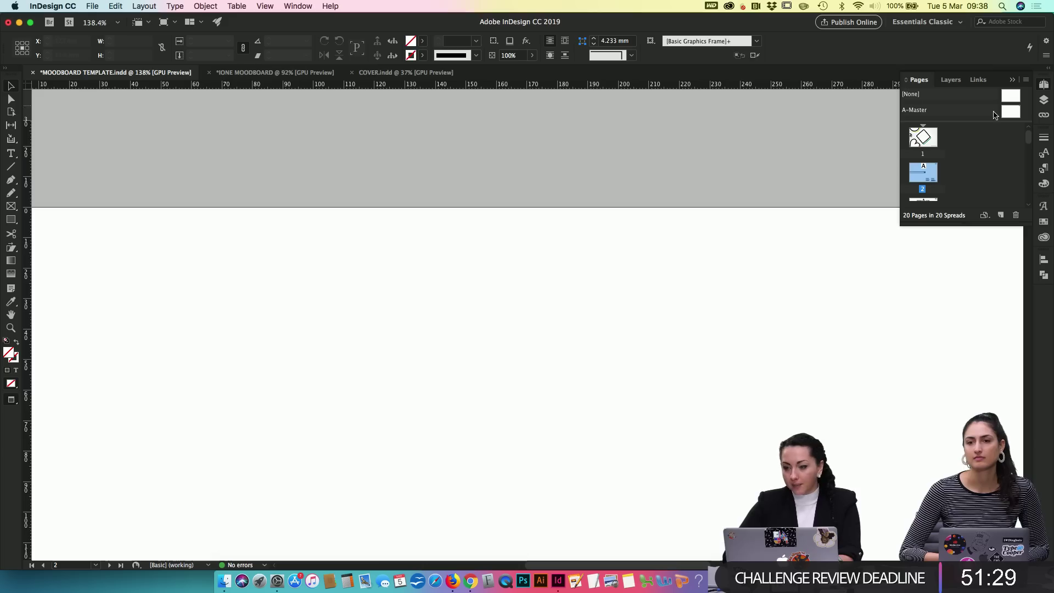
double_click(1009, 112)
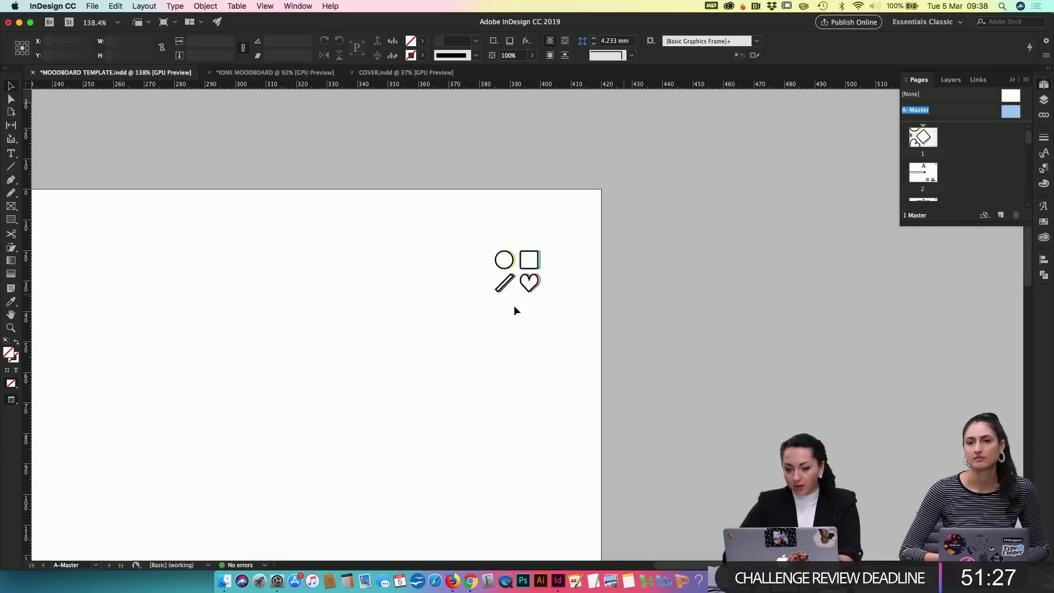
click(534, 282)
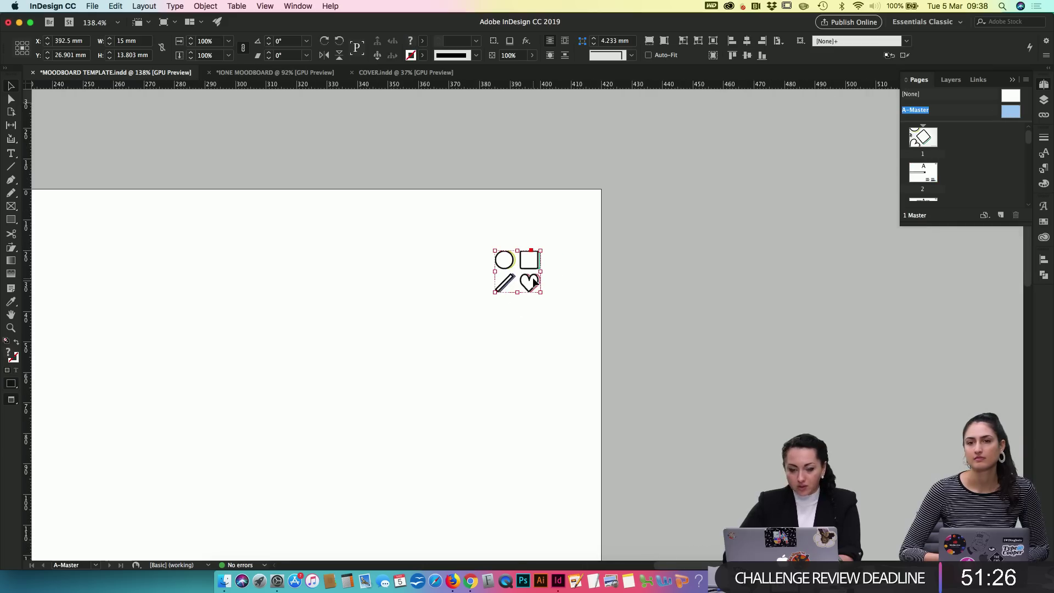
Step: Return to the IONE MOODBOARD document and open its A-Master spread, with the whole spread in view
click(309, 76)
click(406, 73)
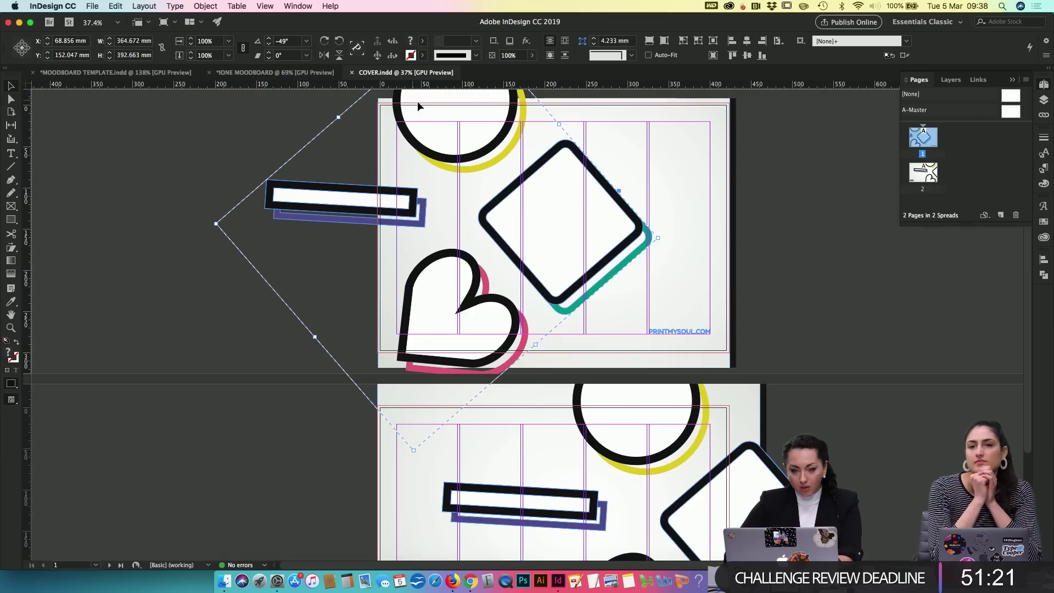
click(262, 74)
scroll(377, 165, up, 2)
scroll(377, 165, down, 1)
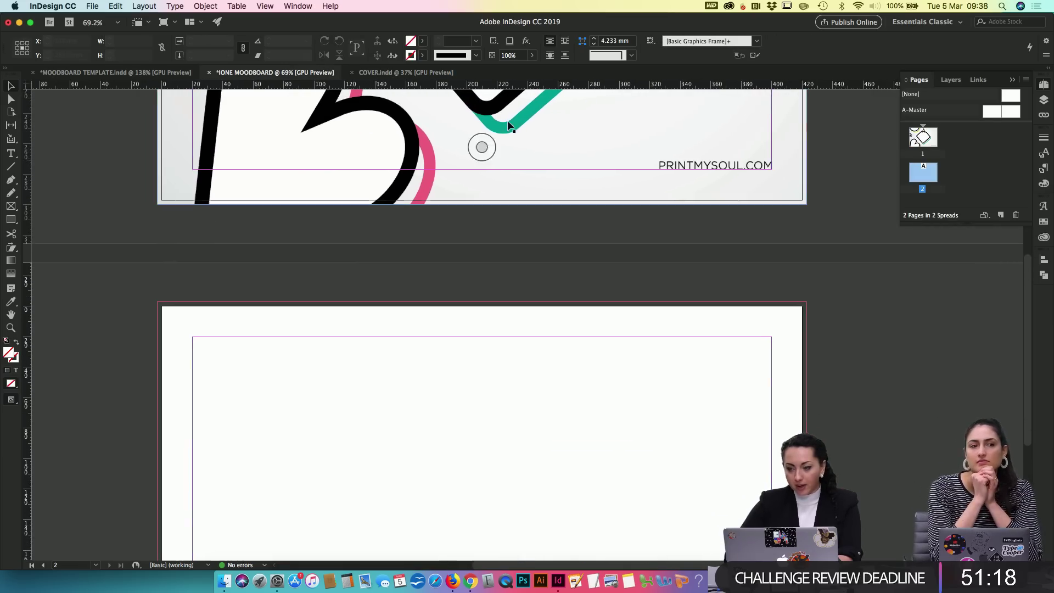
double_click(988, 113)
key(super+alt+0)
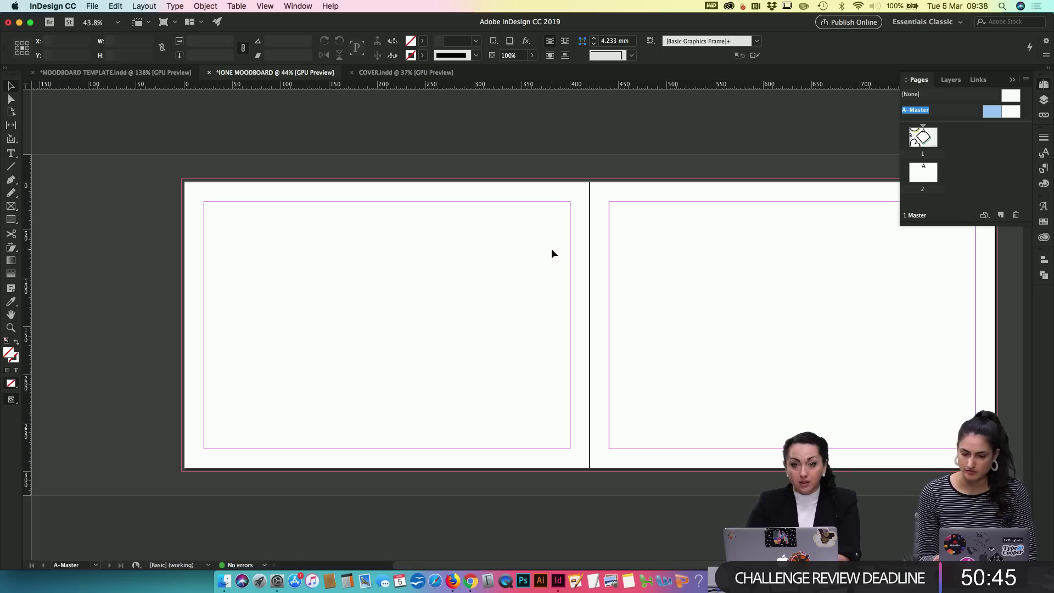
Step: Paste the four-shape logo in place on A-Master and move it to the left page's top-right margin corner, at X 392.5 mm, Y 26.901 mm
key(super+alt+shift+v)
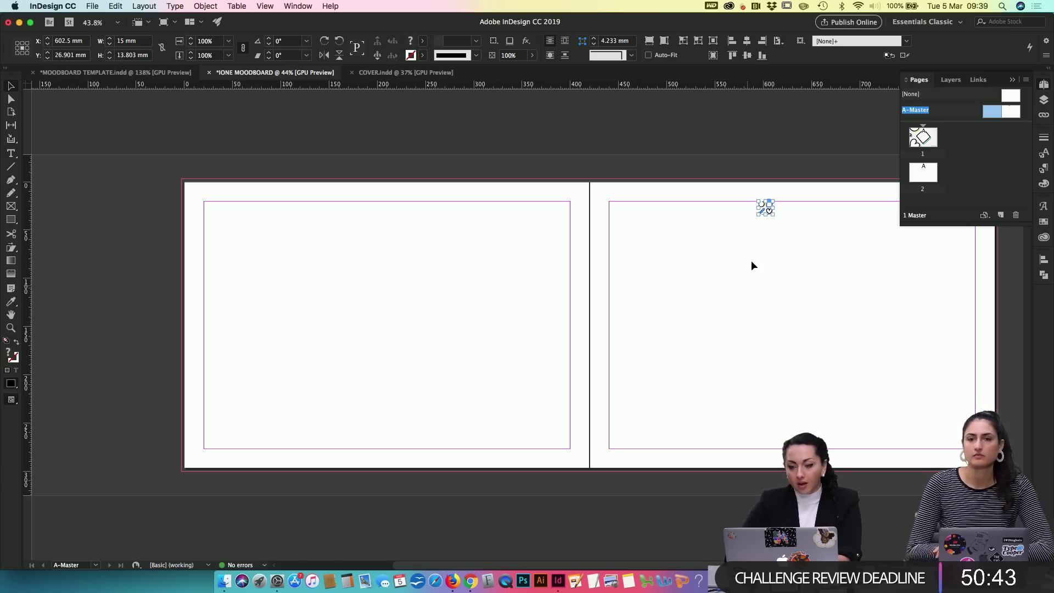
click(770, 219)
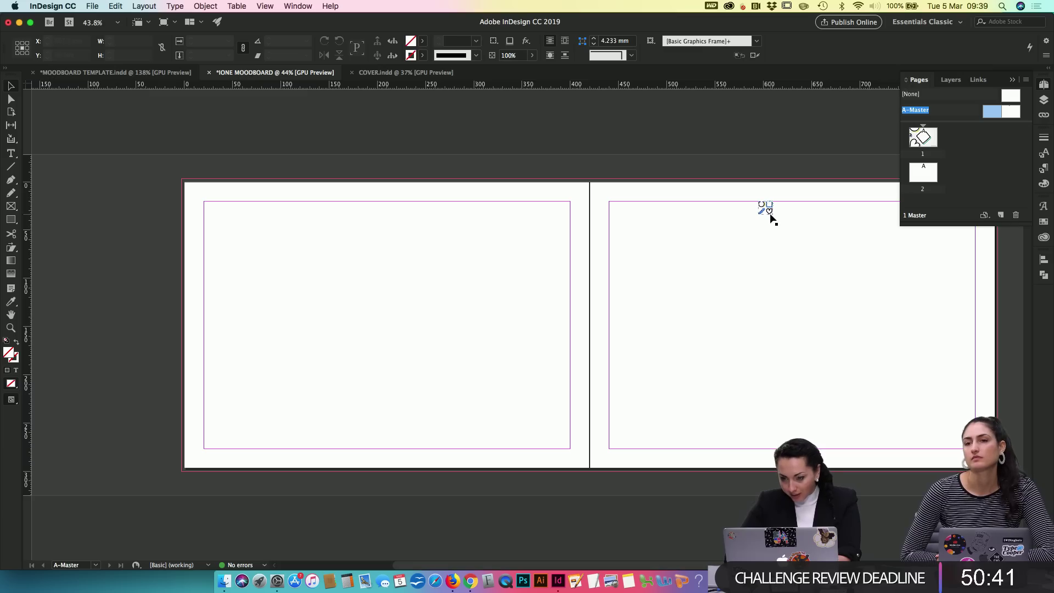
drag(772, 218, 561, 215)
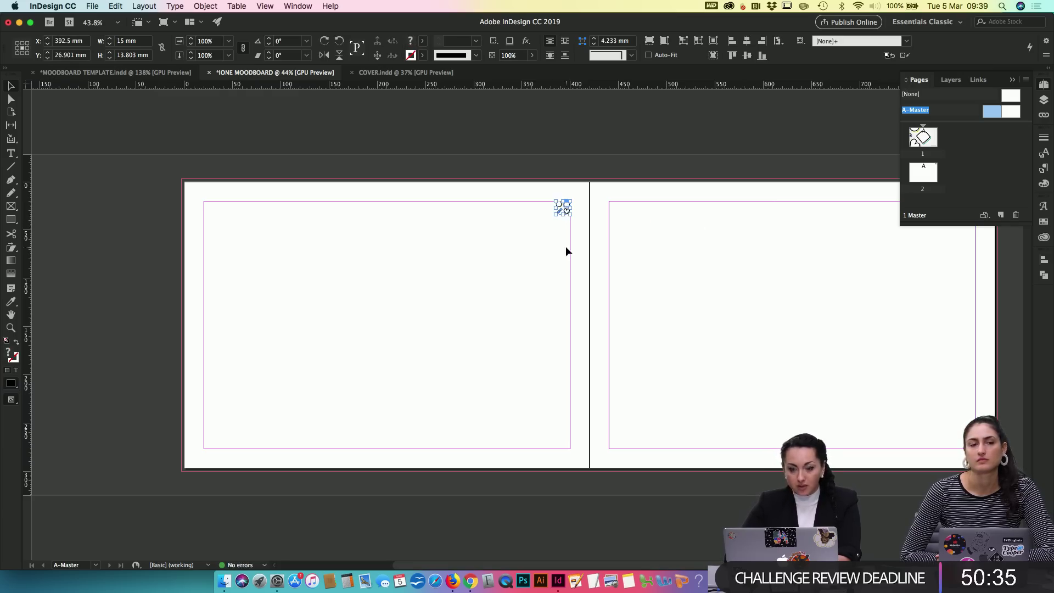
scroll(565, 246, up, 5)
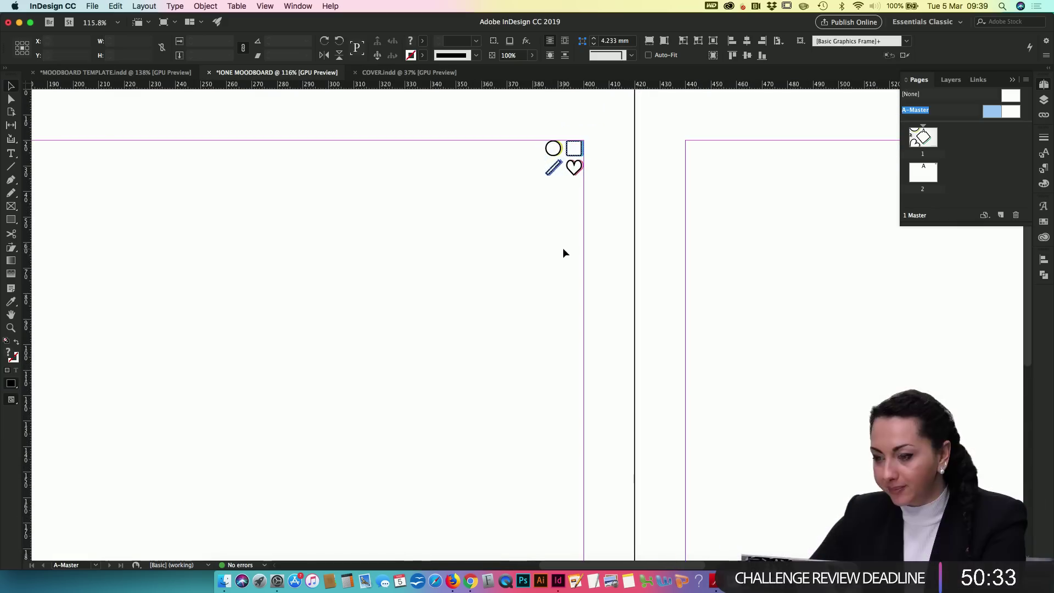
click(564, 253)
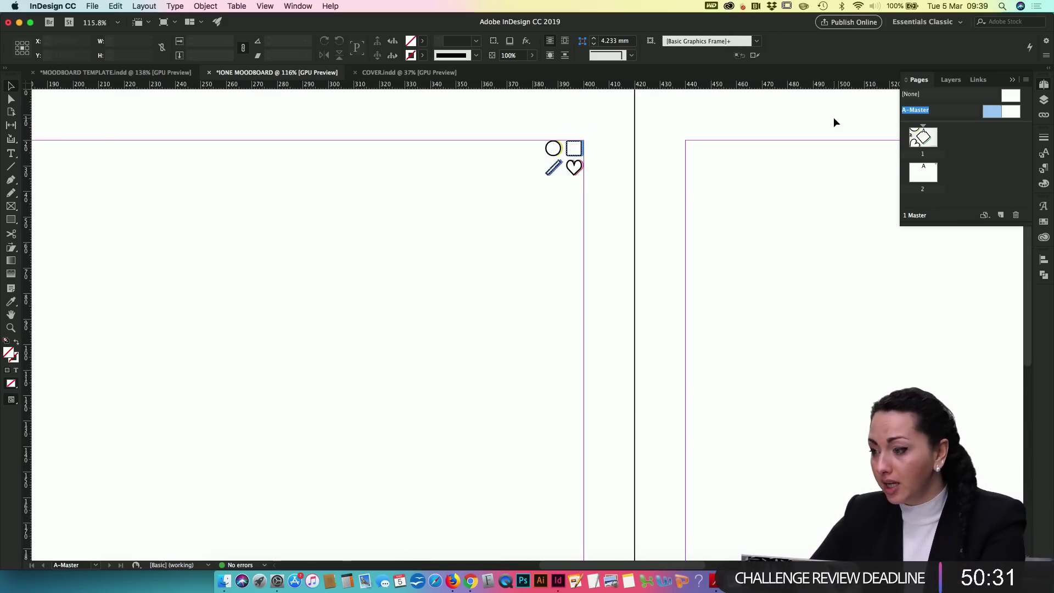
Step: Go to page 2 to check the master logo and add three new pages after it
double_click(922, 170)
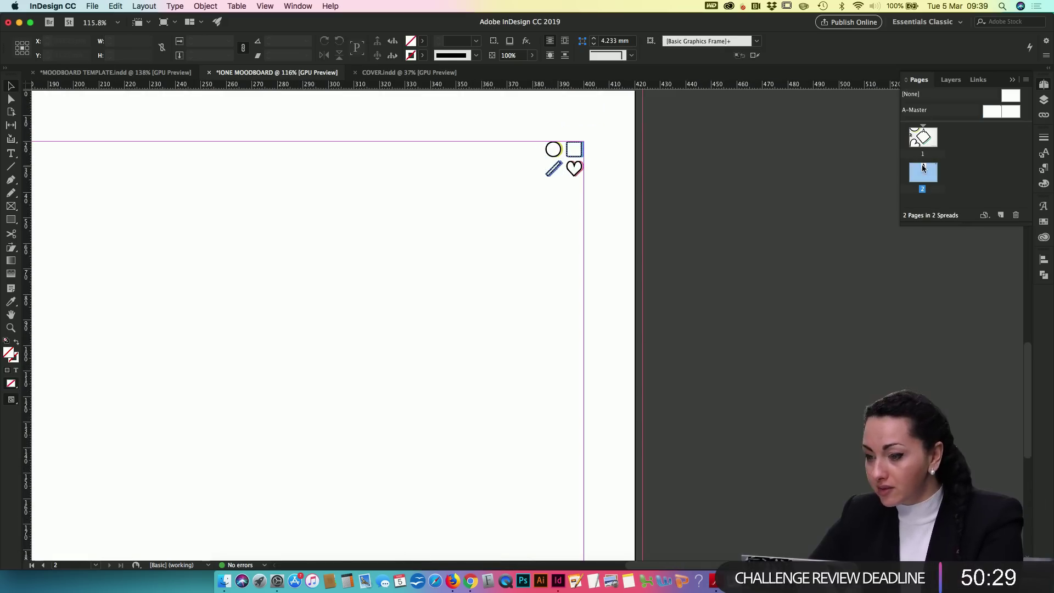
scroll(582, 207, down, 5)
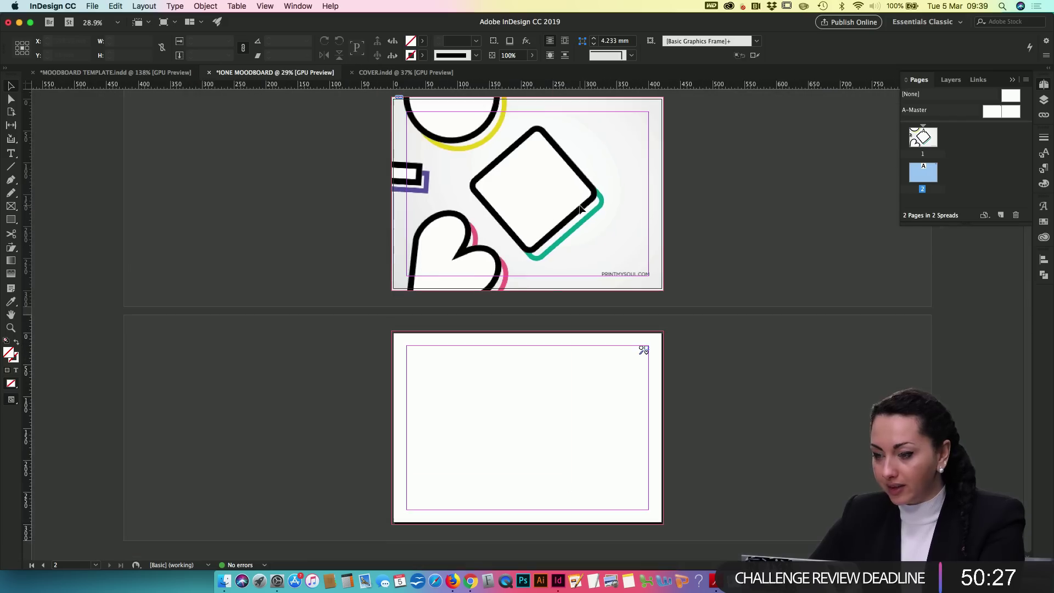
click(1000, 215)
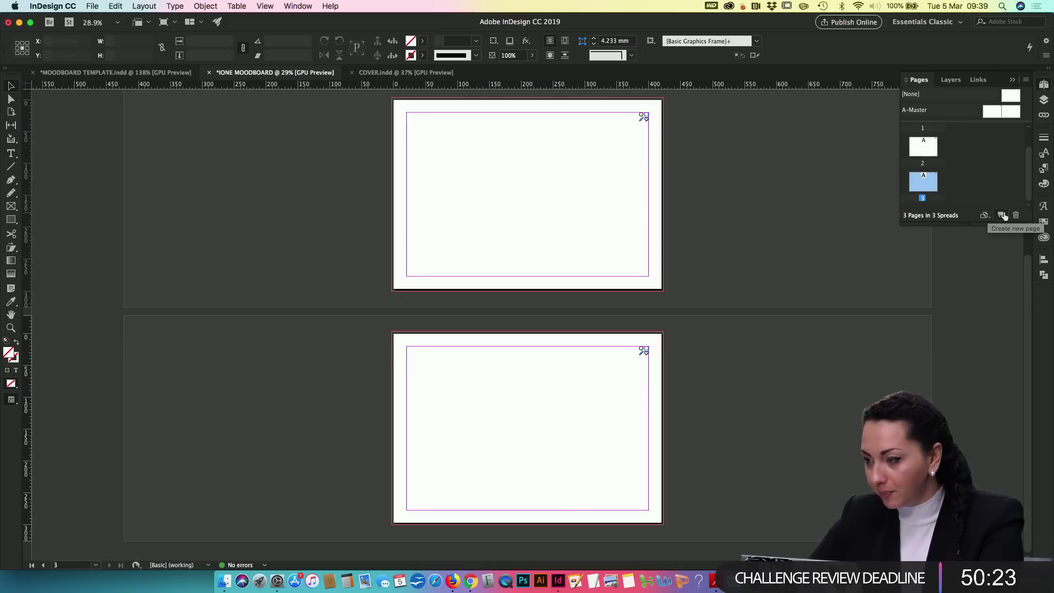
click(1000, 215)
click(1000, 216)
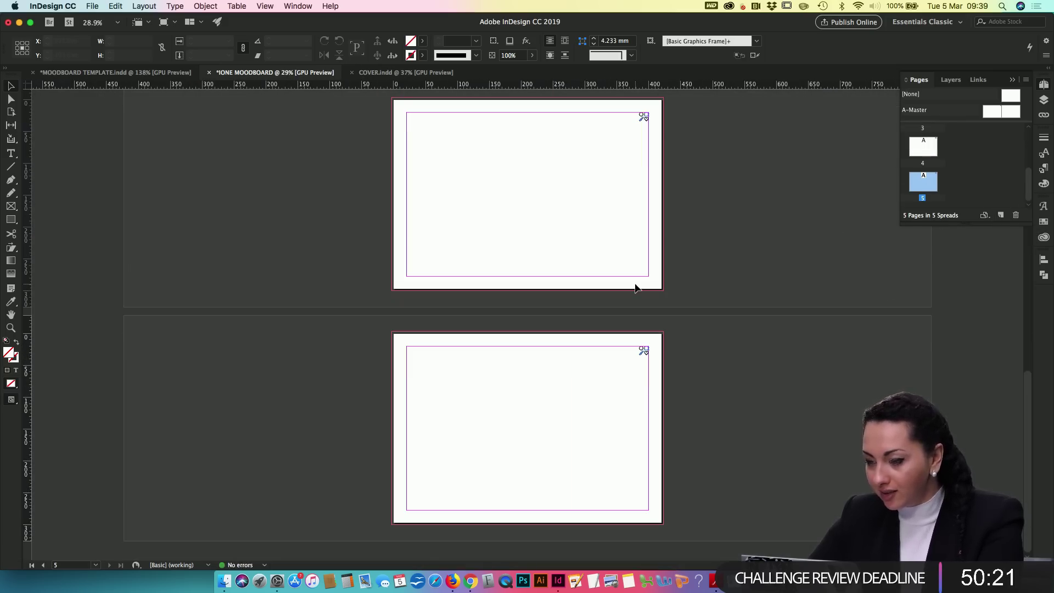
scroll(635, 282, down, 3)
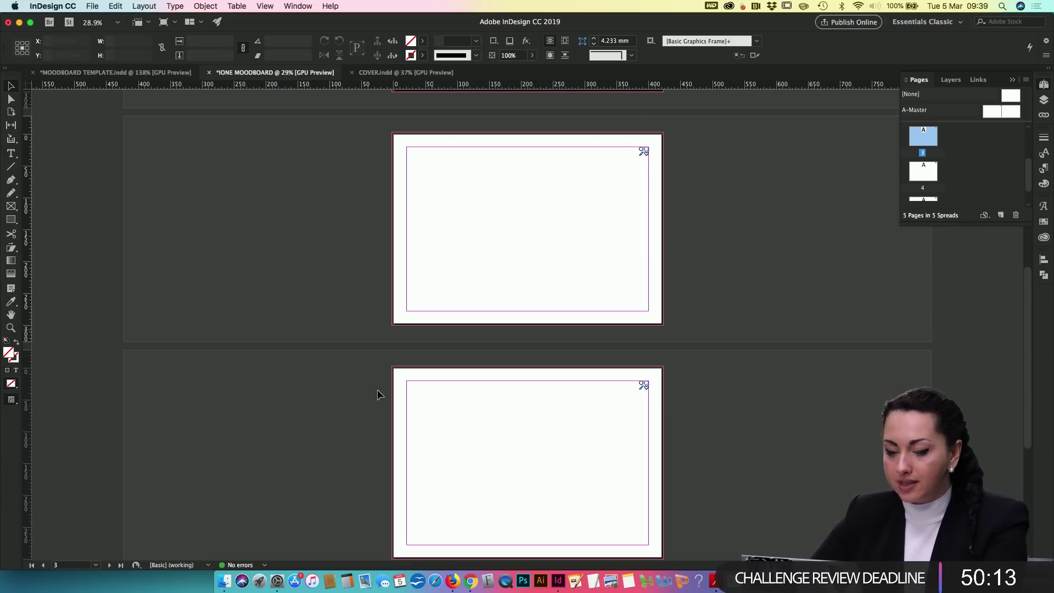
Step: Switch to Finder and place cf69b110400847.560e44a1183c9.jpg from the LOOK AND FEEL folder over the logo on page 3 in InDesign
click(224, 583)
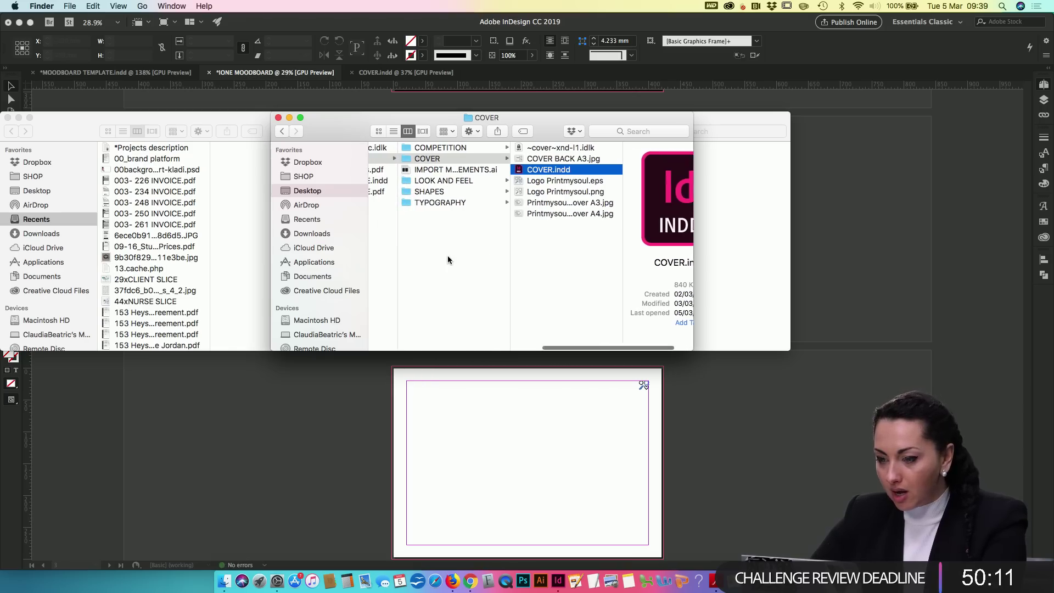
click(458, 181)
click(583, 170)
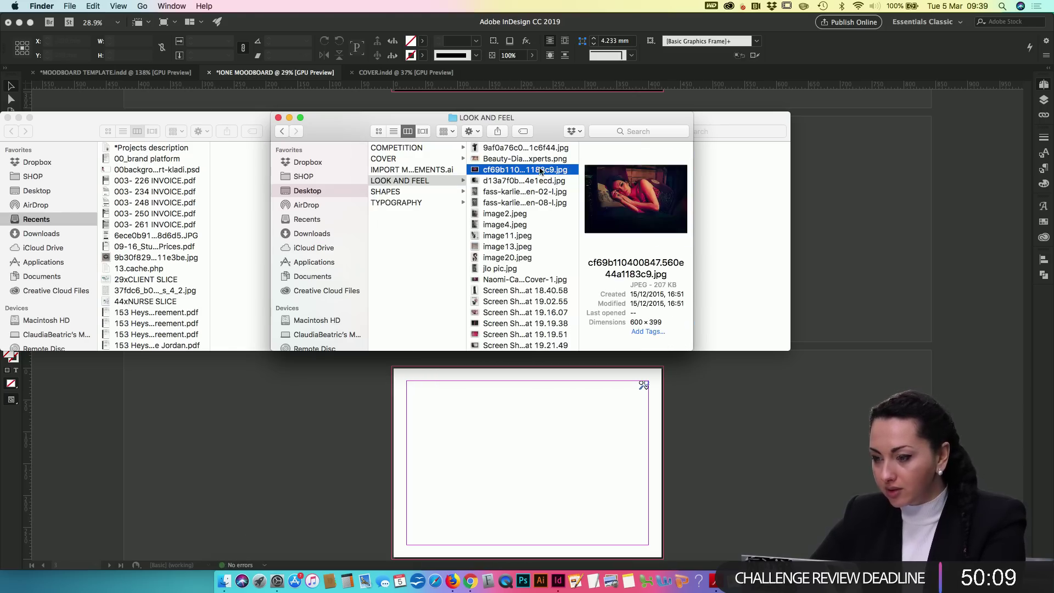
drag(541, 170, 660, 150)
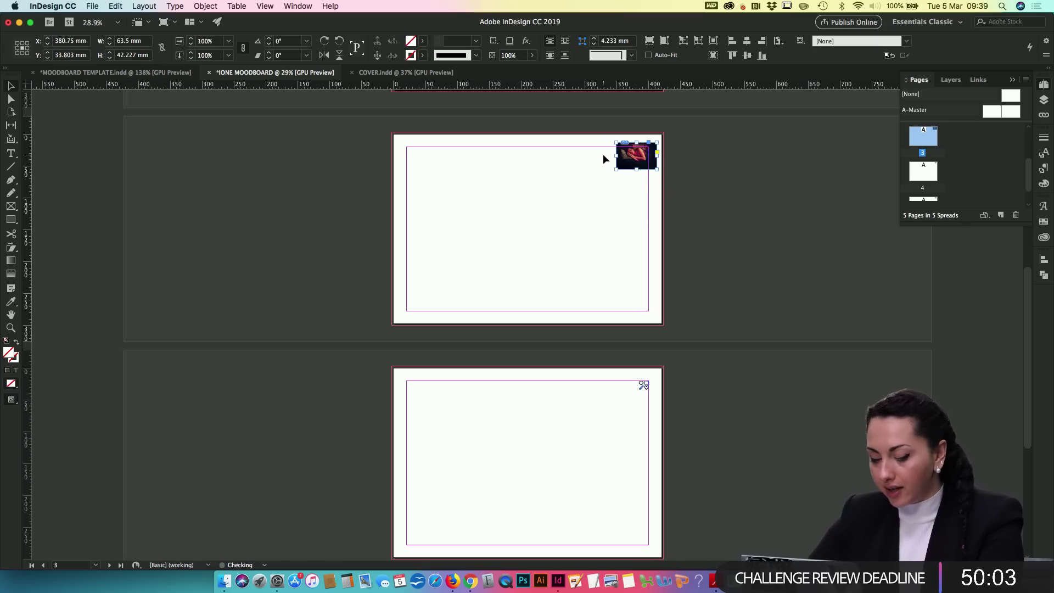
Step: Move the placed photo off the logo on page 3 to about X 342 mm, Y 37 mm, and deselect it
key(cmd+0)
scroll(741, 228, up, 2)
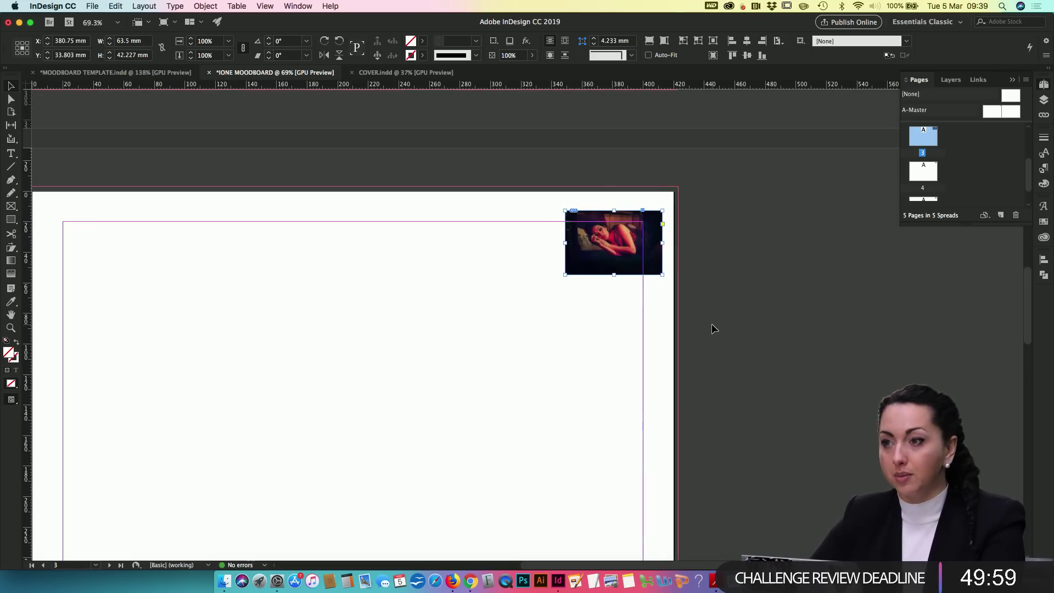
key(cmd+z)
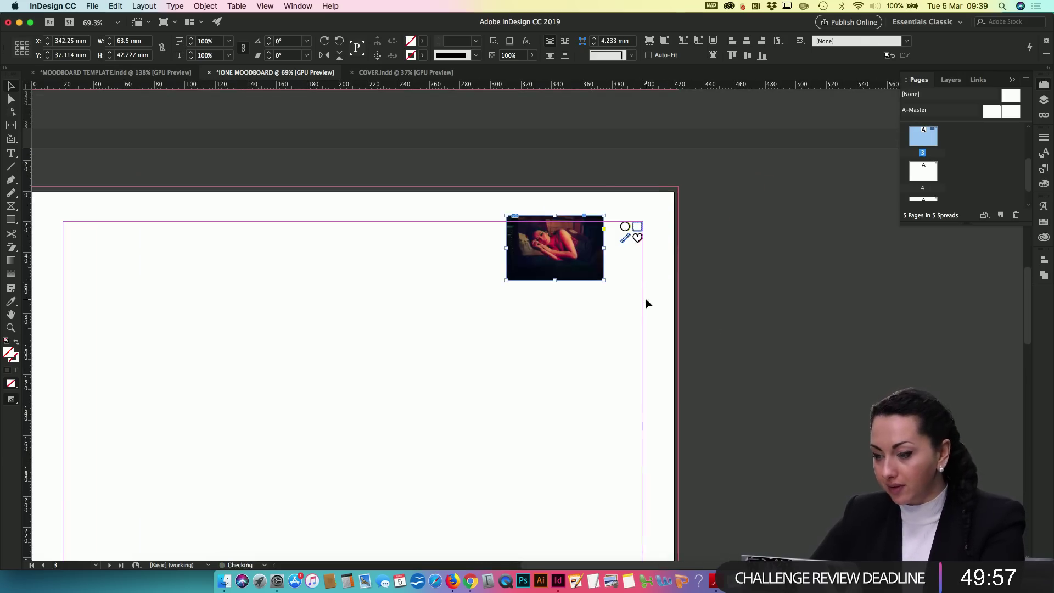
click(644, 301)
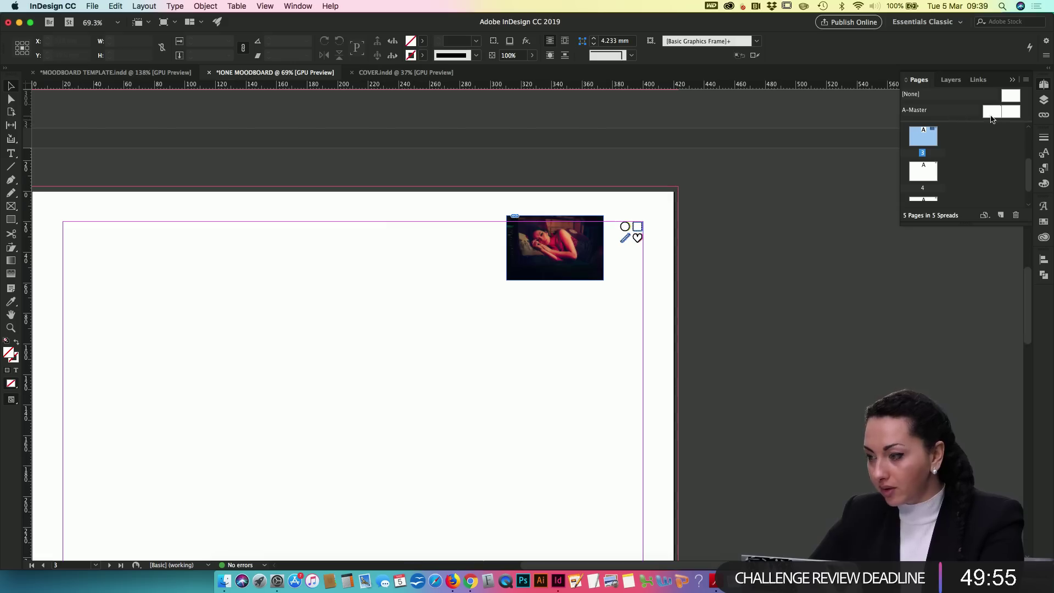
Step: Select the four-shape logo on A-Master's left page and add a new layer named MASTER above Layer 1
double_click(992, 115)
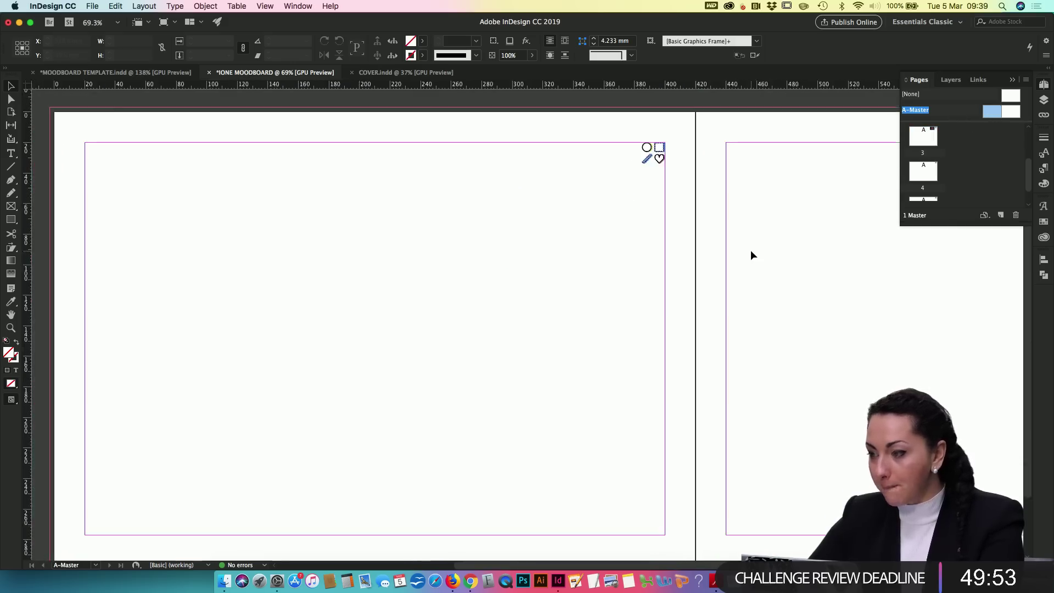
scroll(751, 254, down, 2)
scroll(751, 253, left, 2)
click(703, 123)
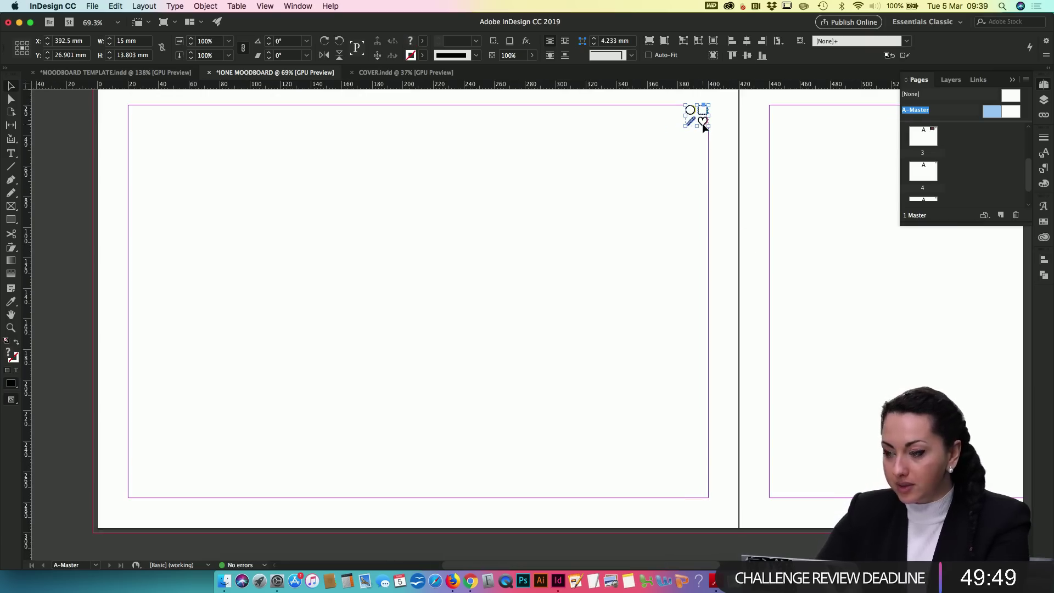
click(950, 80)
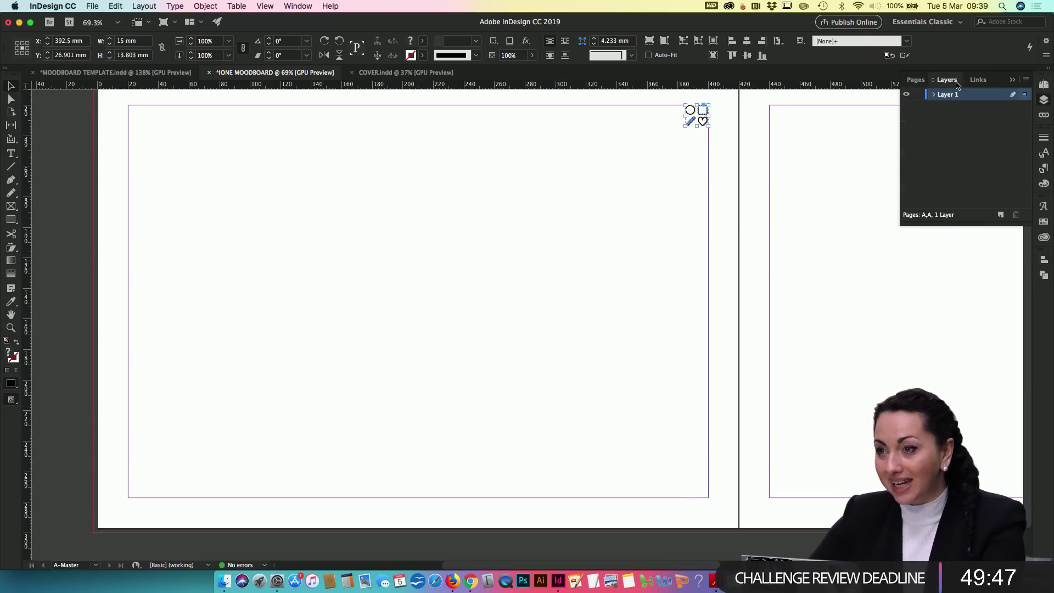
click(1001, 215)
double_click(947, 95)
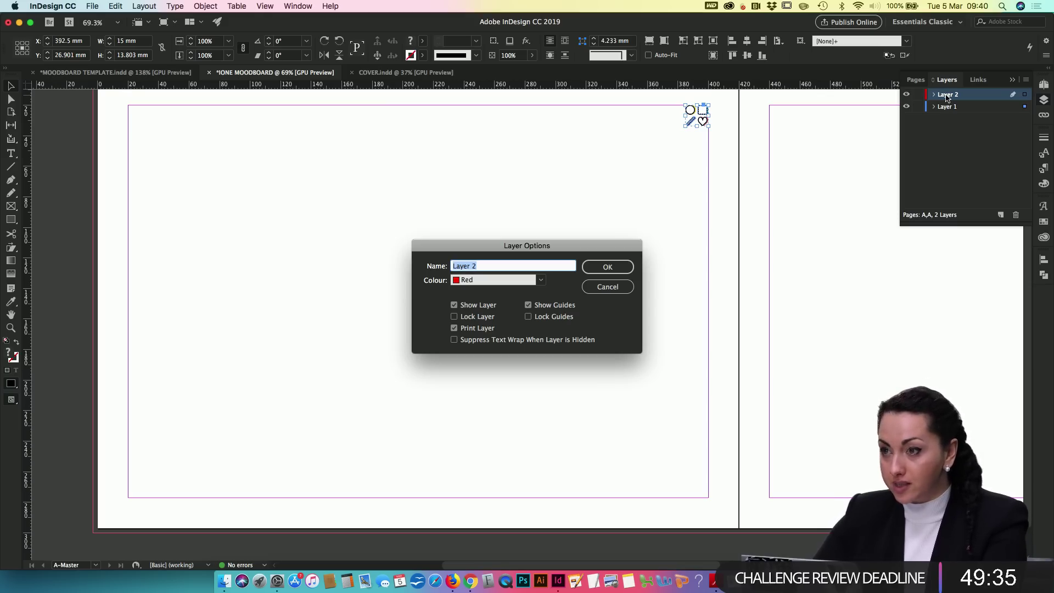
text(M)
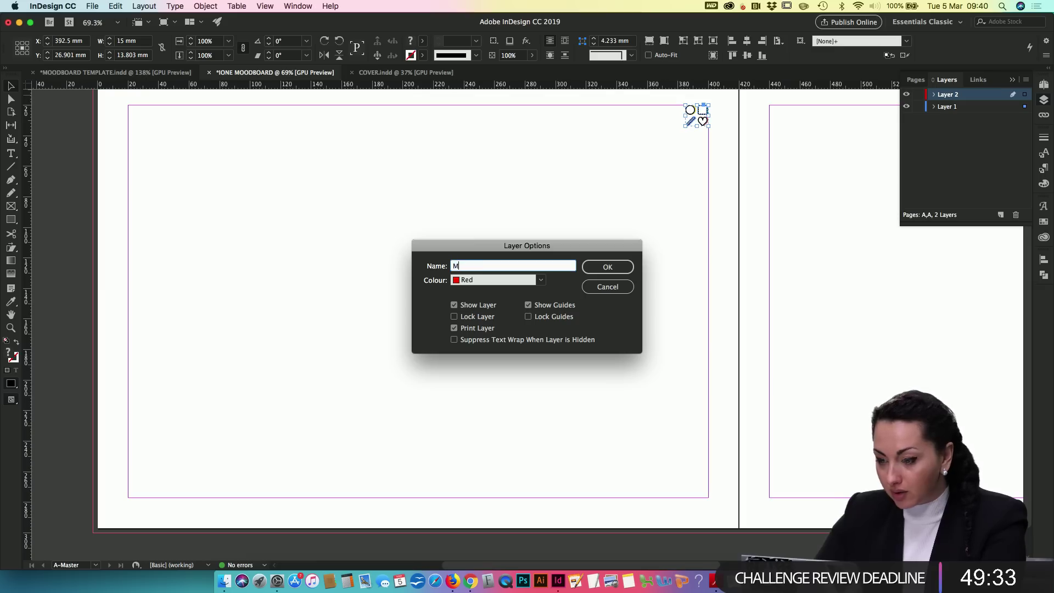
text(ASTER)
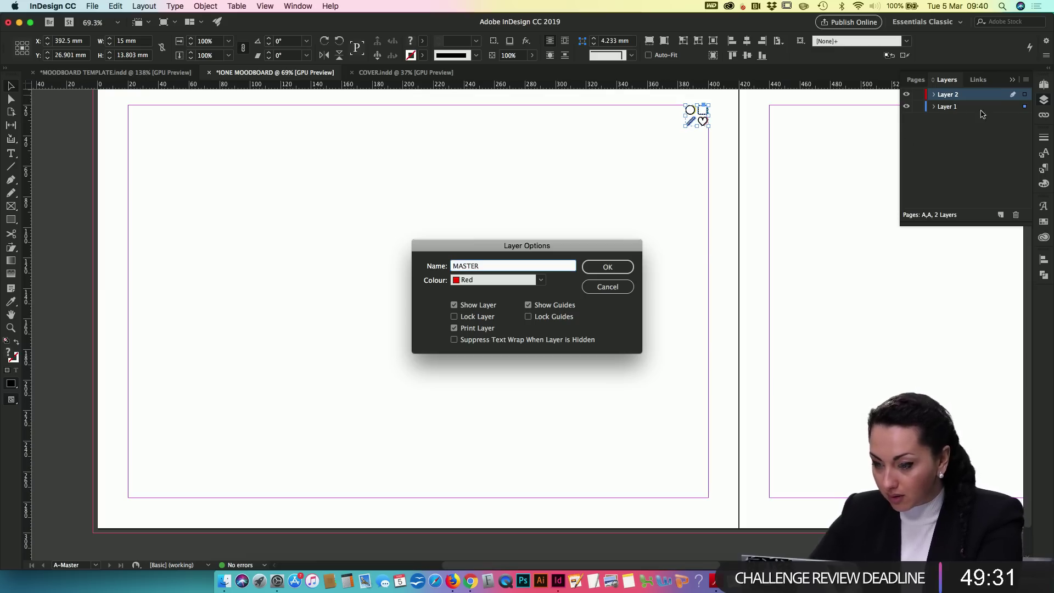
click(622, 267)
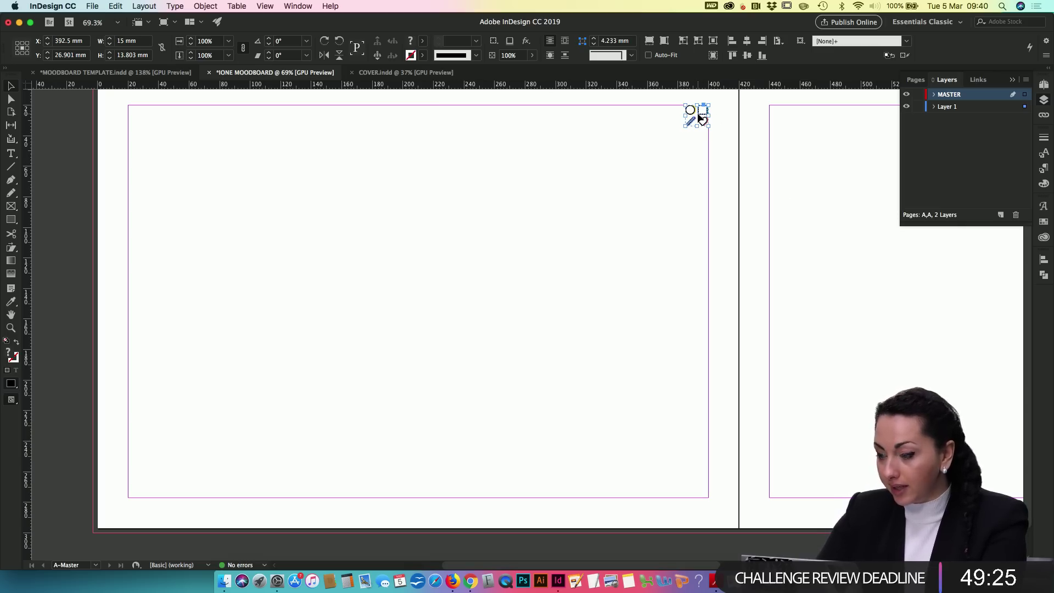
Step: Remove the logo from Layer 1 and paste it in place on the MASTER layer of A-Master, then deselect it
key(Delete)
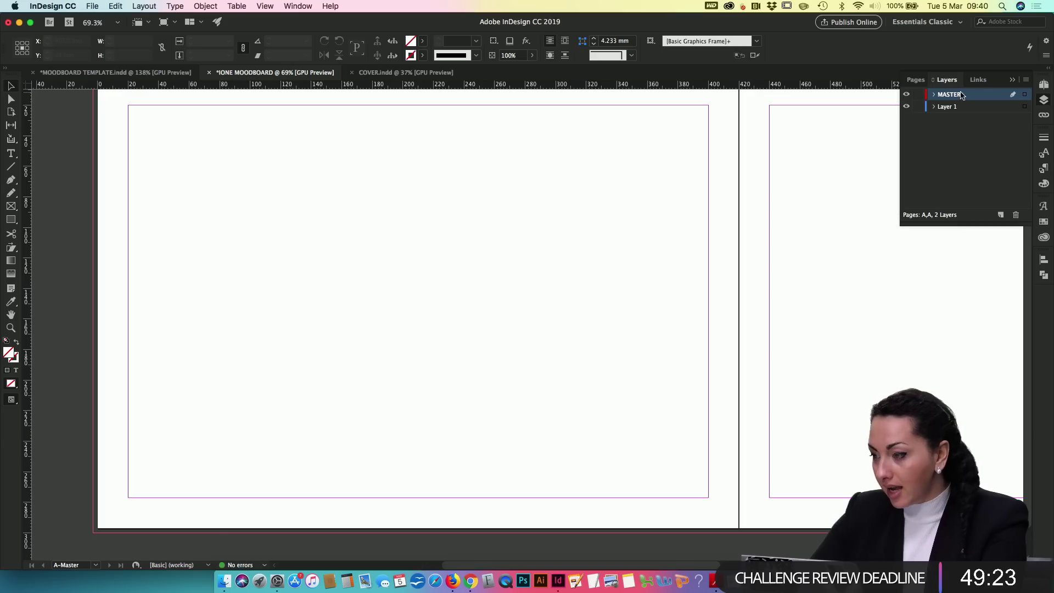
double_click(962, 96)
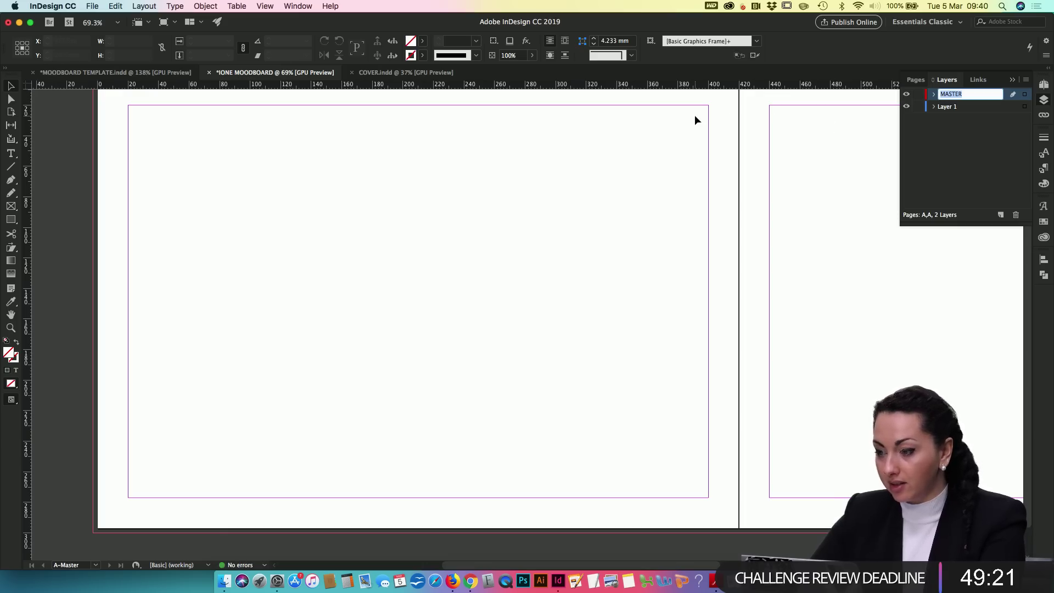
key(Return)
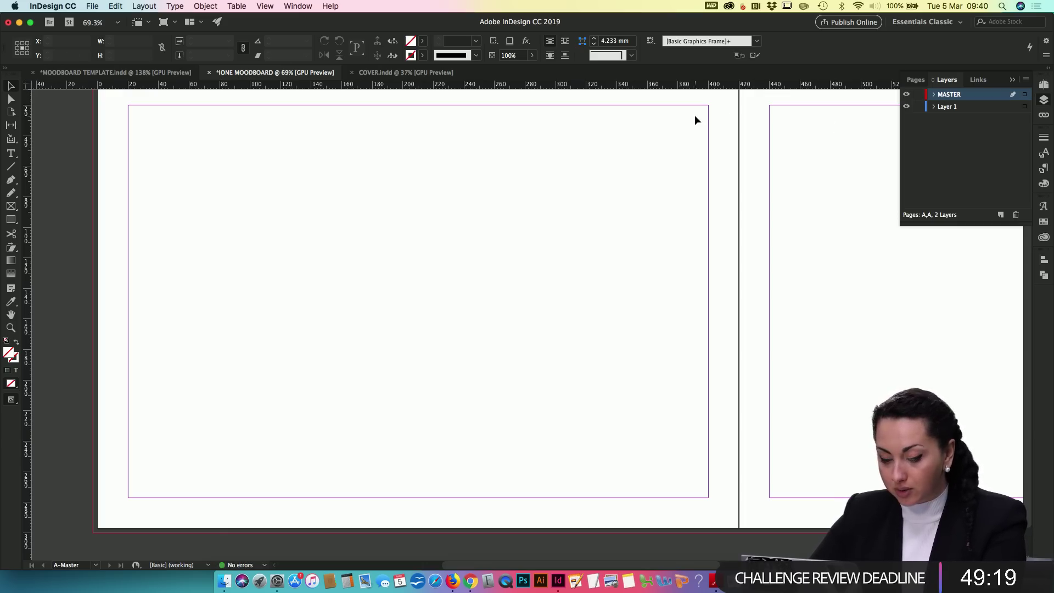
key(super+alt+shift+v)
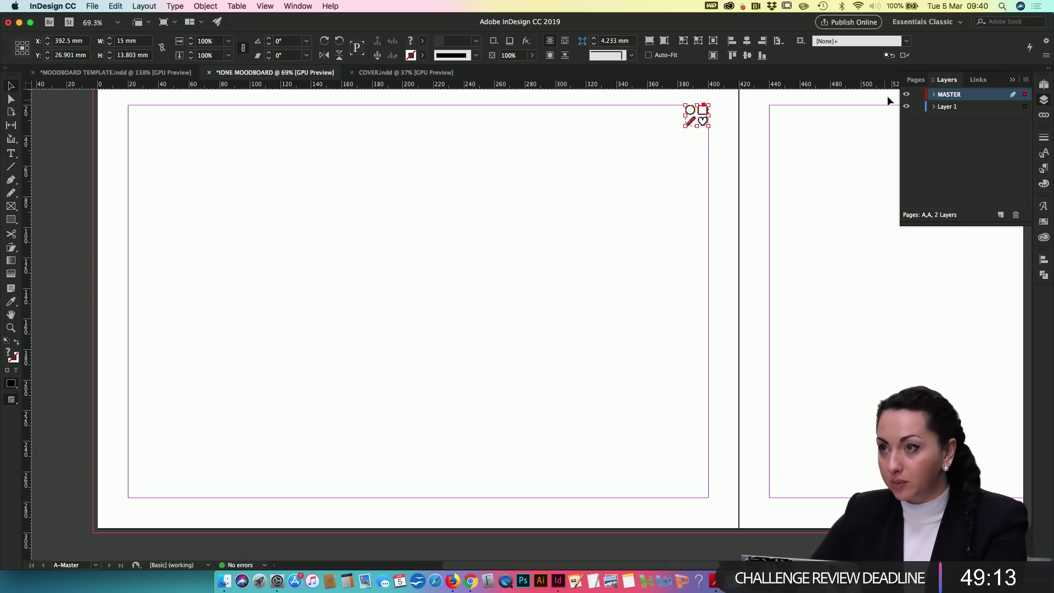
click(915, 81)
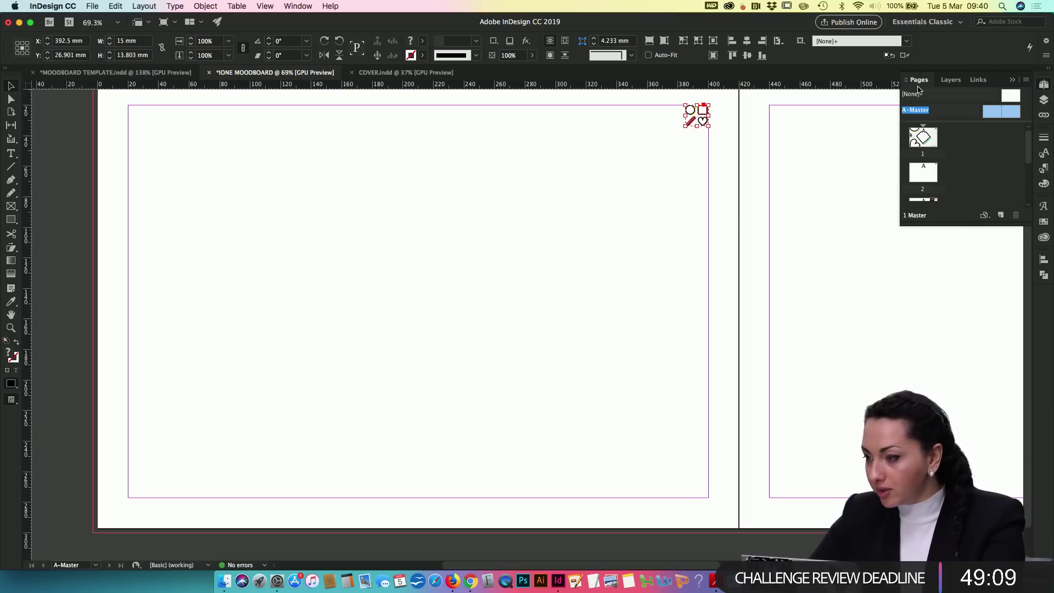
click(742, 211)
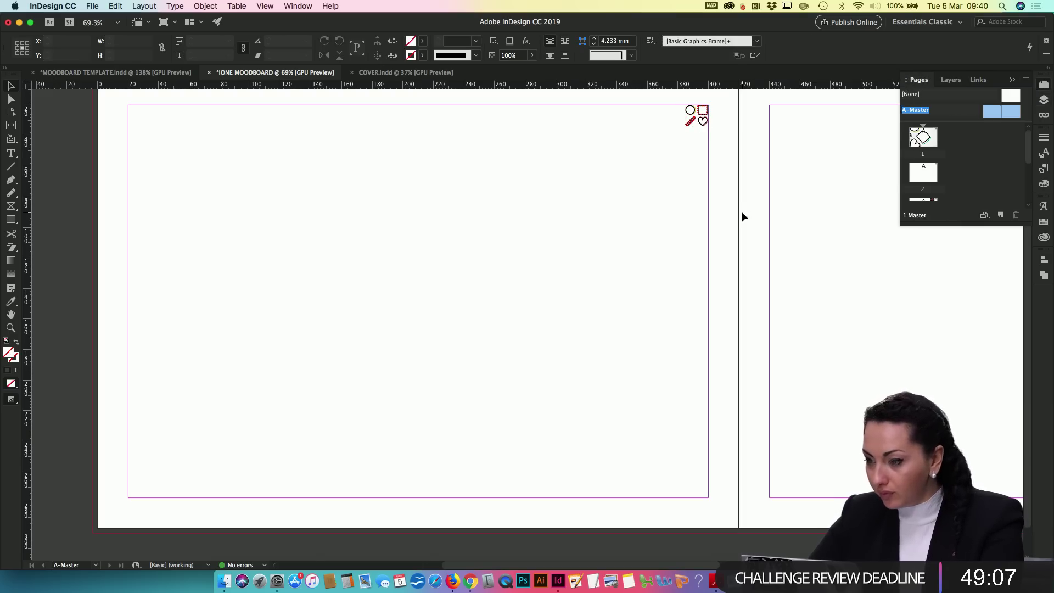
Step: Move the photo on page 3 behind the logo, against the right margin, and display the page in Preview mode
double_click(914, 175)
double_click(937, 179)
click(686, 143)
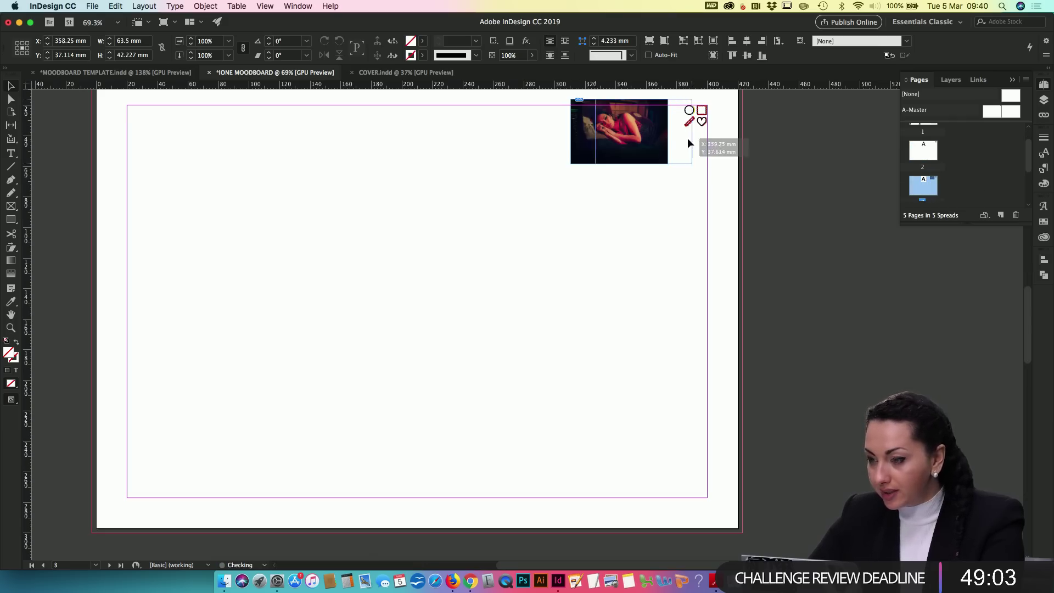
drag(686, 143, 726, 143)
click(679, 199)
key(w)
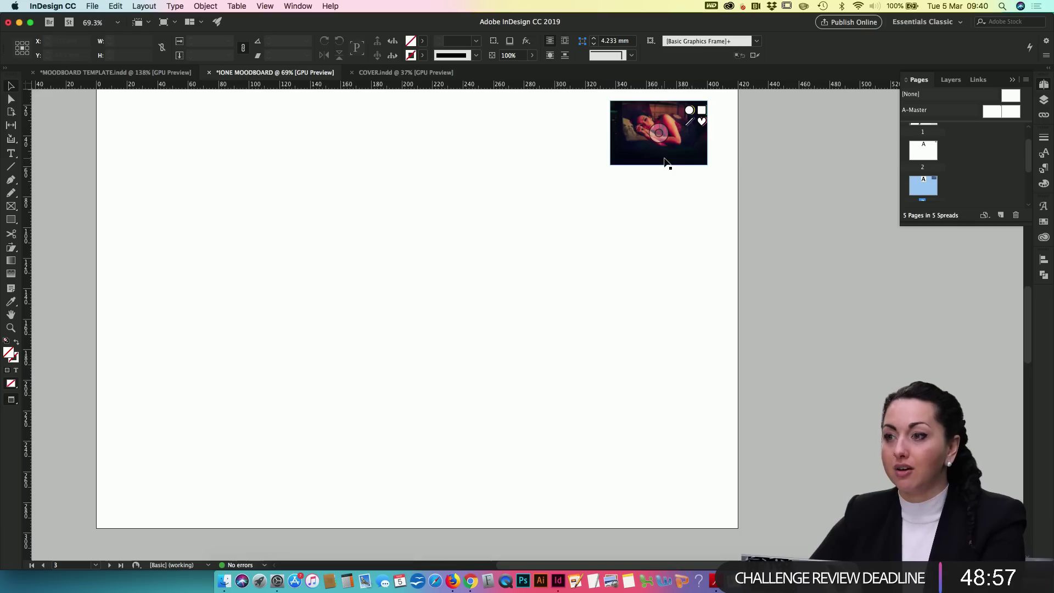
Step: Move the photo off the logo and delete it from page 3
drag(649, 153, 578, 206)
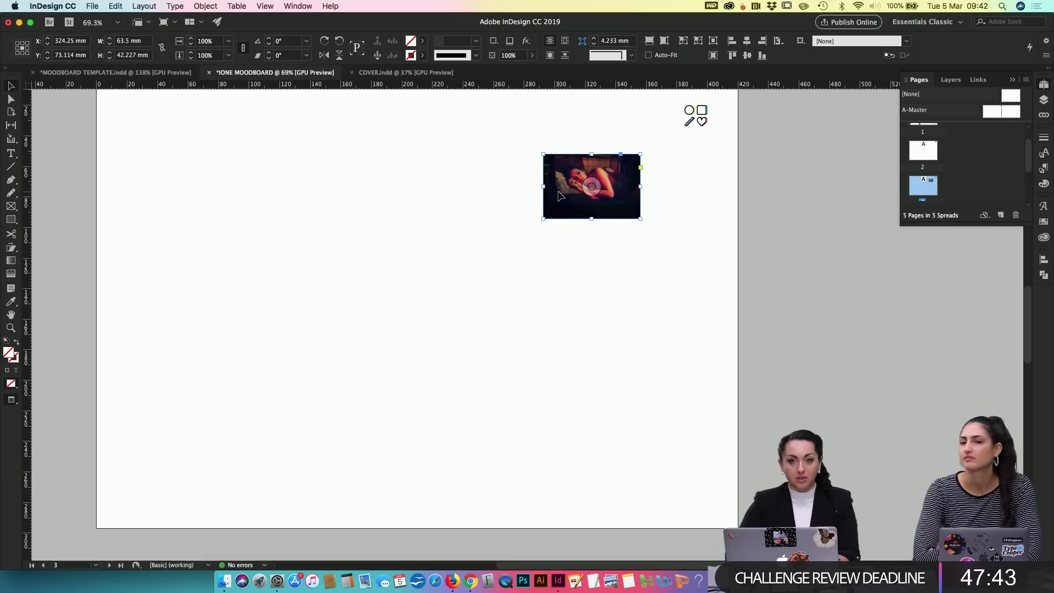
click(609, 253)
click(604, 192)
key(Delete)
Step: Review the cover and the blank inner pages to check the logo's placement on them
scroll(605, 199, up, 1)
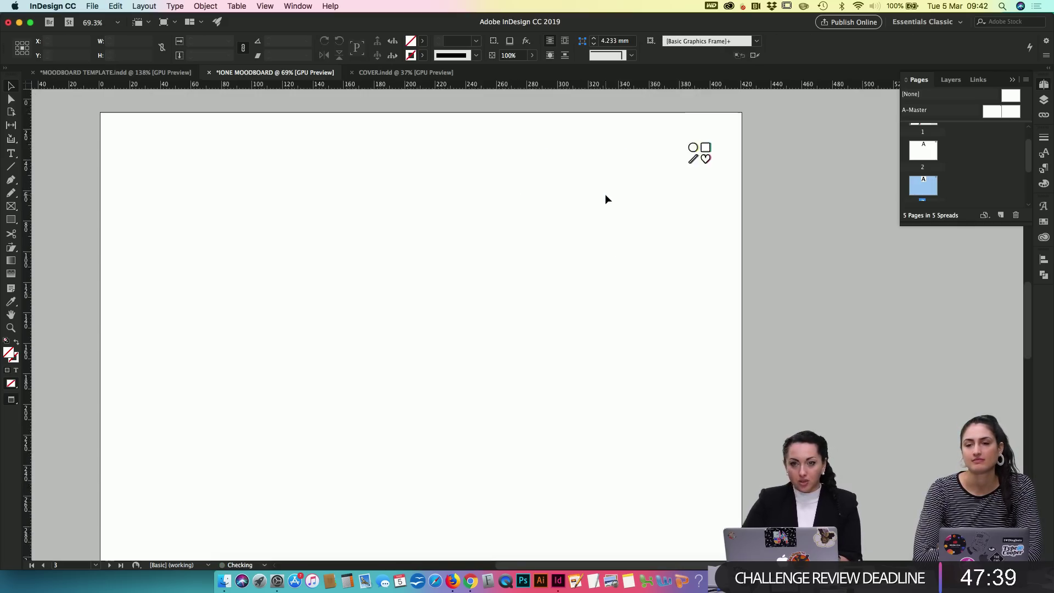
scroll(606, 198, up, 10)
scroll(606, 199, up, 8)
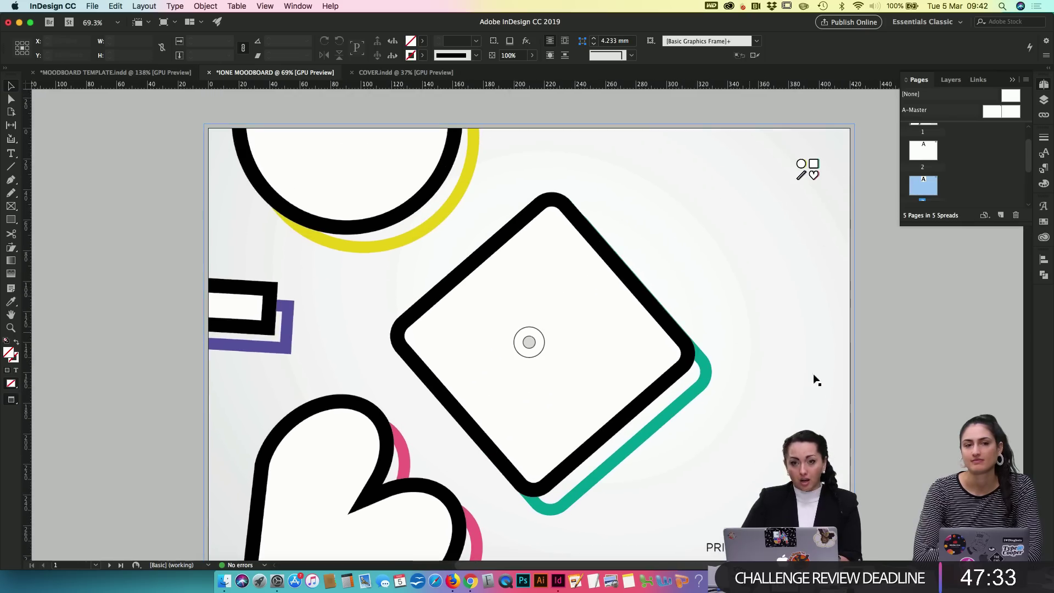
scroll(854, 416, down, 7)
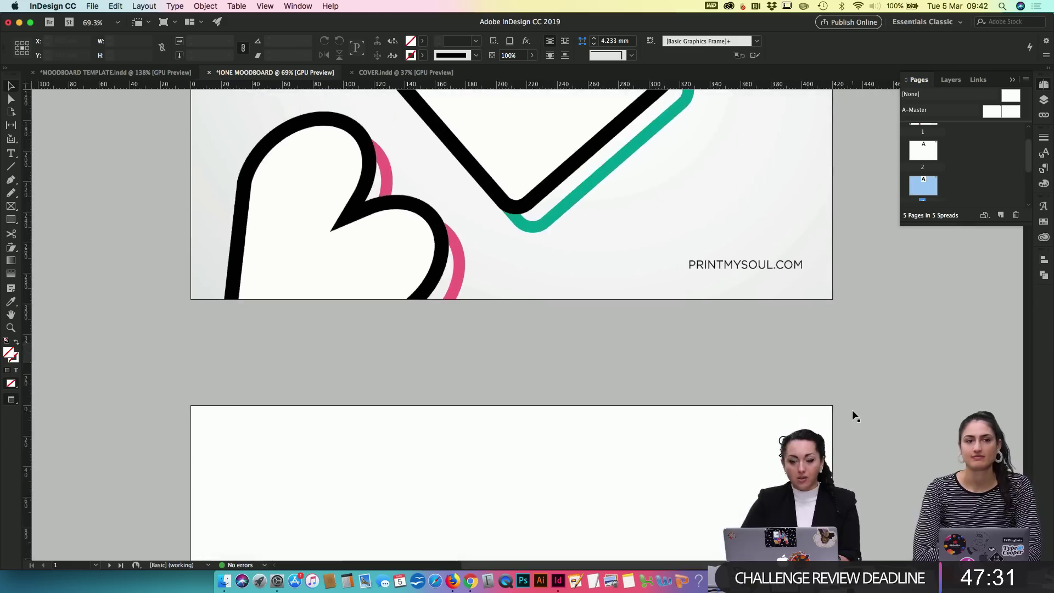
scroll(852, 410, down, 10)
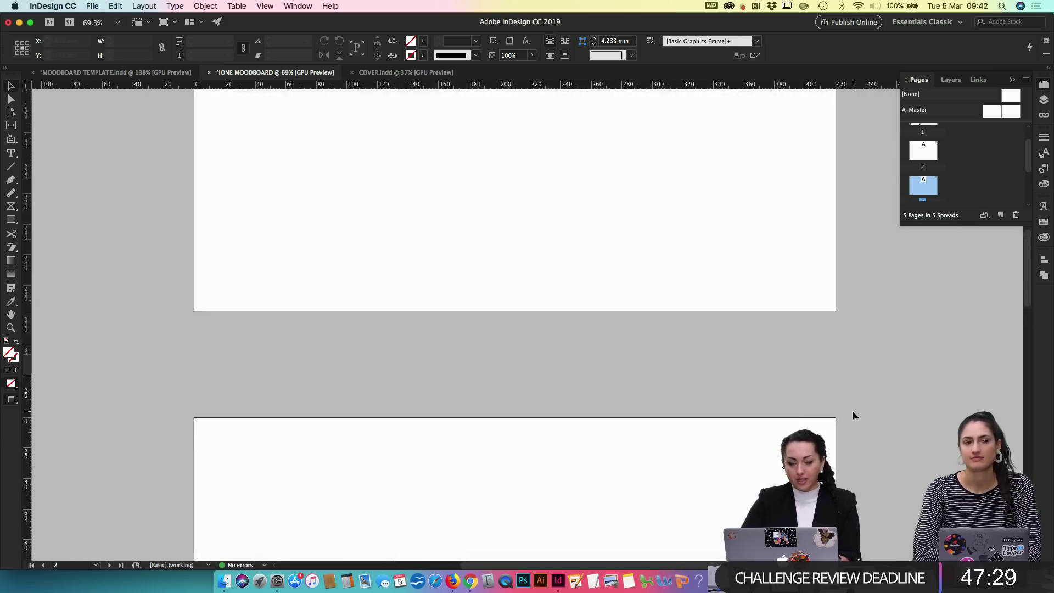
scroll(852, 415, down, 5)
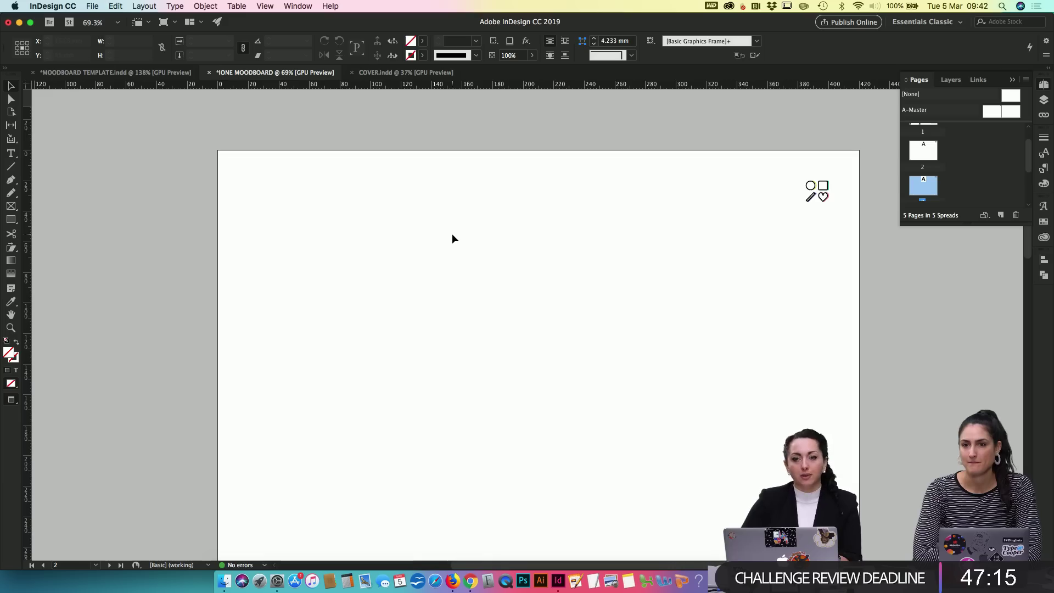
Step: Switch to the MOODBOARD TEMPLATE document and read the CORPORATE OBJECTIVES text on page 3
click(133, 73)
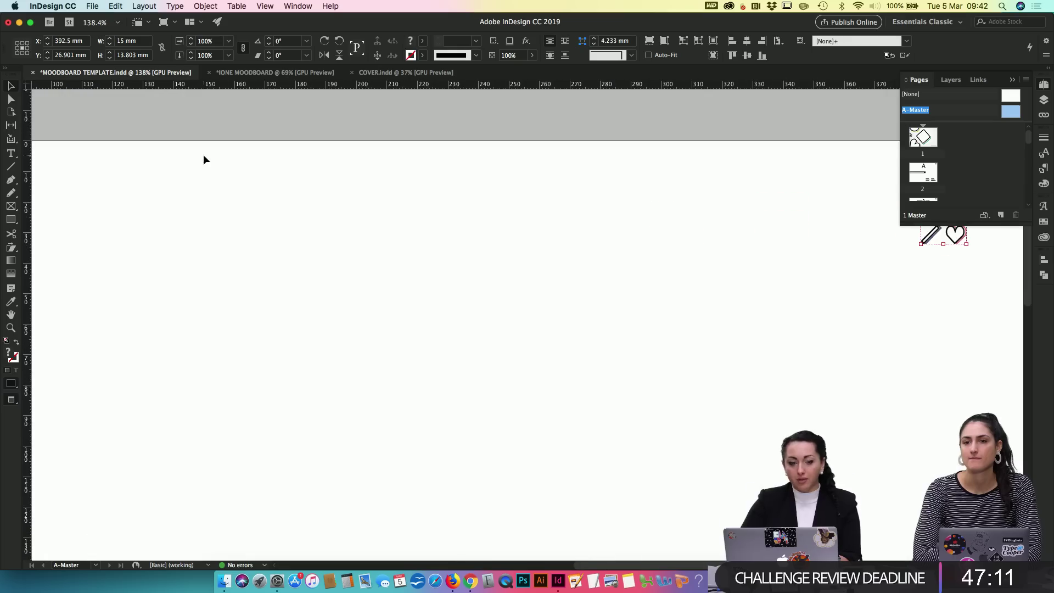
scroll(935, 172, down, 2)
double_click(929, 159)
scroll(745, 305, down, 3)
scroll(746, 310, down, 3)
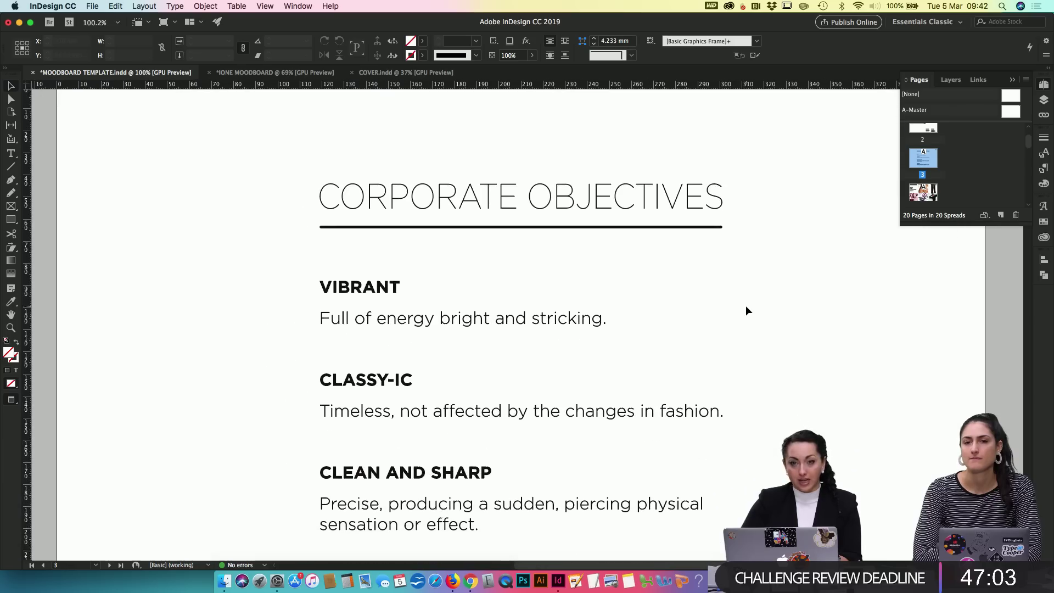
scroll(746, 310, down, 2)
scroll(746, 306, down, 1)
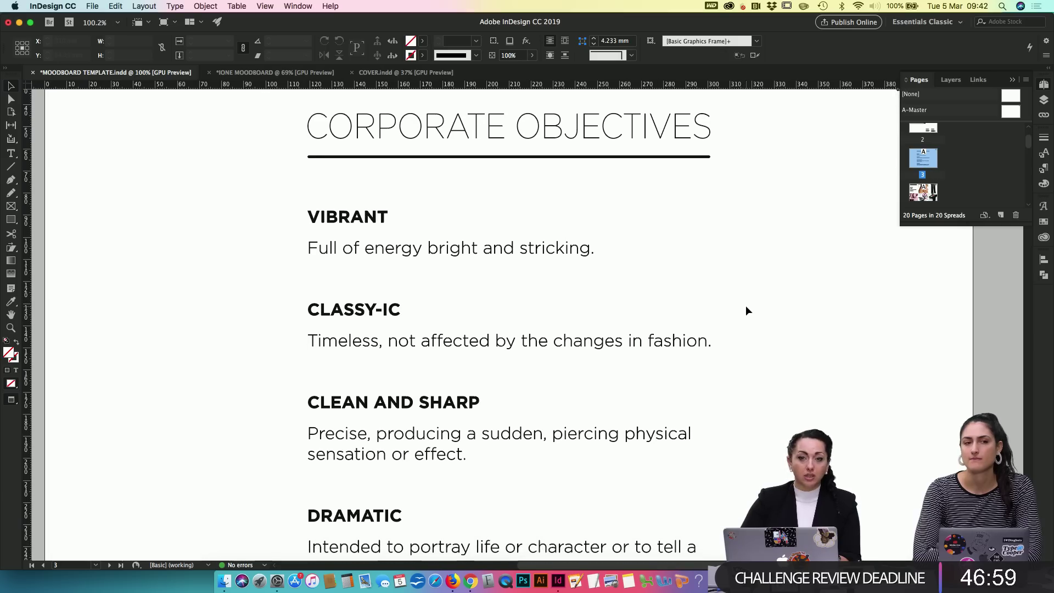
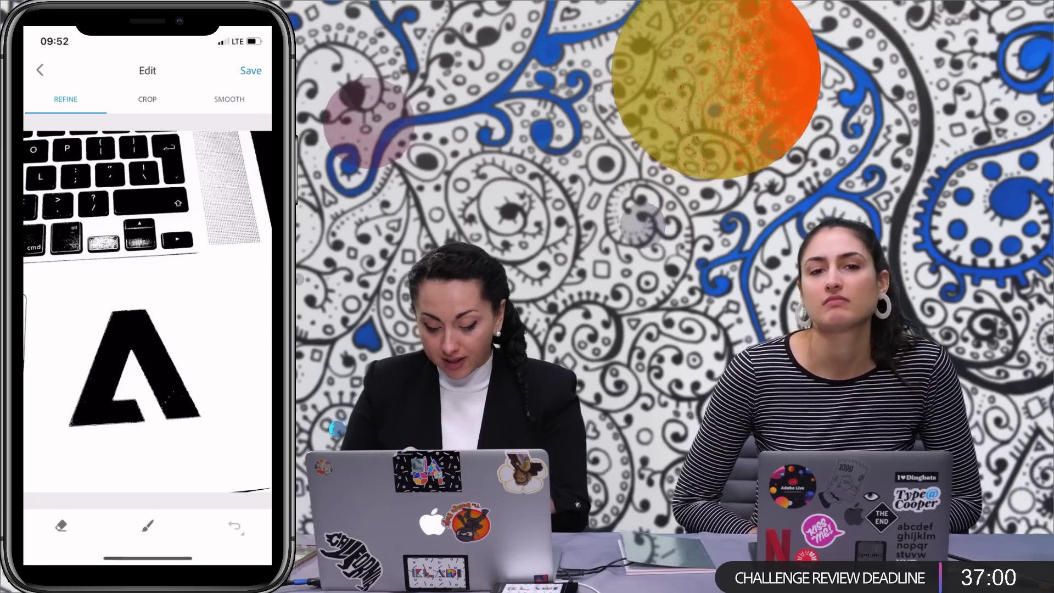
Step: Erase the laptop keyboard around the captured A shape in the phone app, using a larger eraser for the remaining keys
click(64, 521)
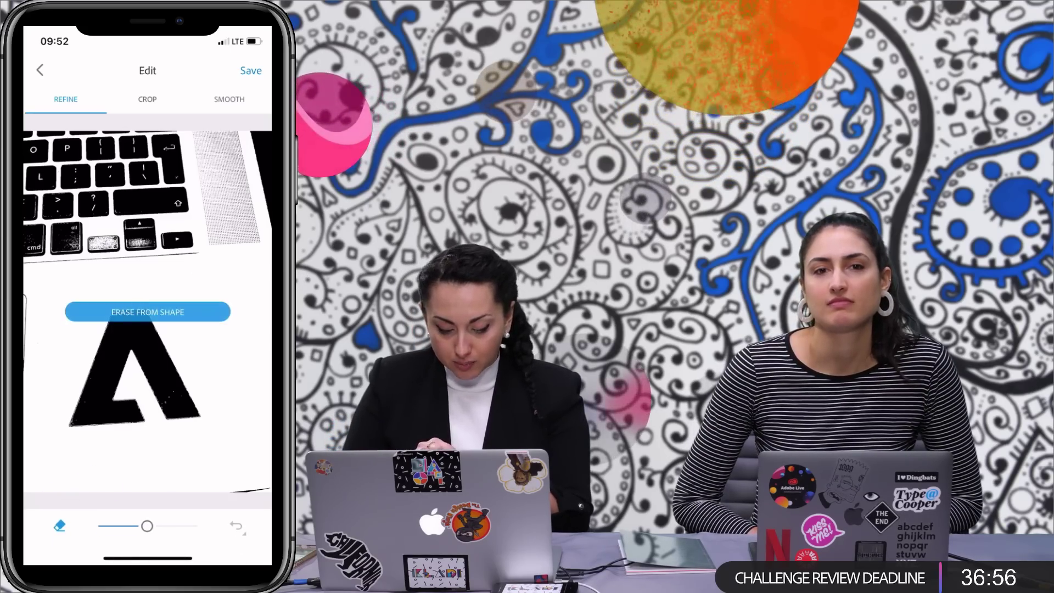
mouse_move(60, 244)
mouse_down()
mouse_move(236, 231)
mouse_move(83, 252)
mouse_move(94, 216)
mouse_move(183, 176)
mouse_move(229, 171)
mouse_move(141, 251)
mouse_move(247, 226)
mouse_move(256, 151)
mouse_move(160, 163)
mouse_move(47, 204)
mouse_move(209, 224)
mouse_move(247, 189)
mouse_move(256, 144)
mouse_up()
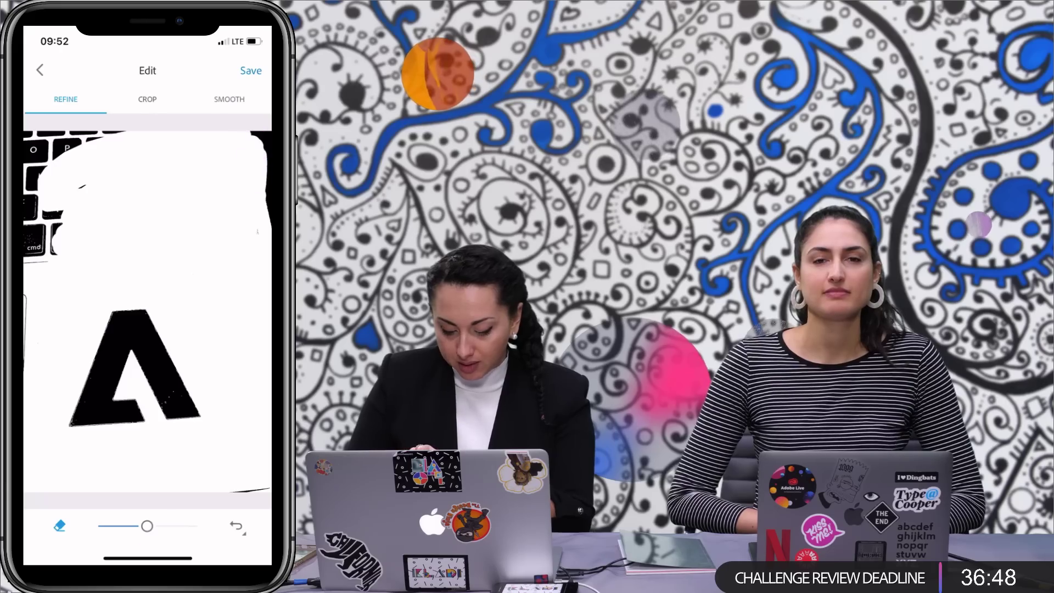
drag(147, 526, 190, 525)
click(63, 225)
mouse_move(64, 225)
mouse_down()
mouse_move(37, 147)
mouse_move(141, 126)
mouse_move(30, 140)
mouse_move(260, 131)
mouse_move(253, 487)
mouse_move(190, 499)
mouse_move(229, 479)
mouse_move(44, 474)
mouse_move(29, 383)
mouse_move(33, 138)
mouse_up()
Step: Crop the capture closely around the A shape, straighten it by 3.2 degrees, and save the edit
click(150, 90)
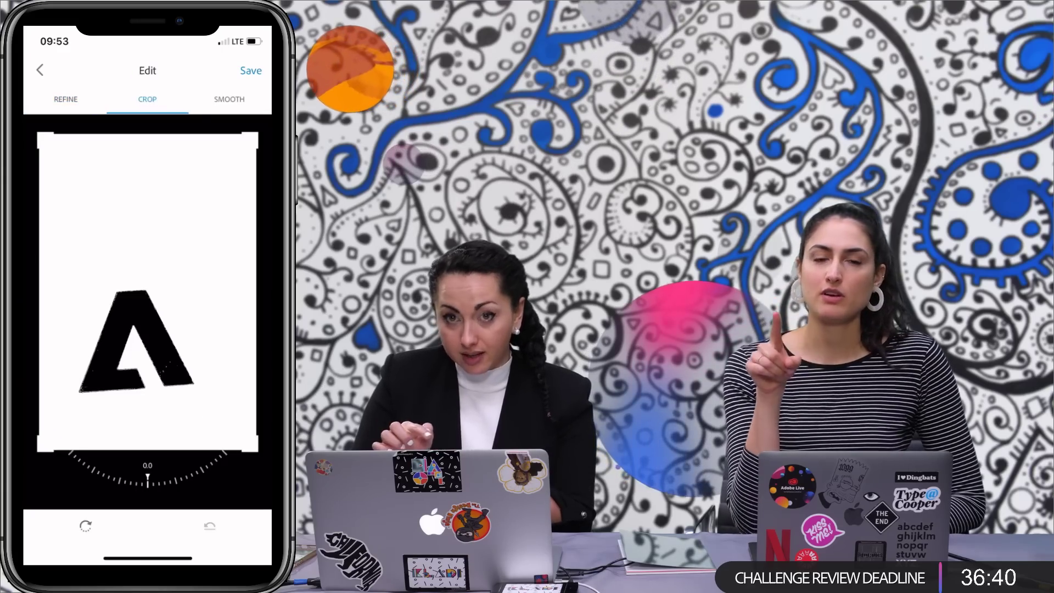
drag(158, 134, 219, 244)
mouse_move(211, 436)
mouse_down()
mouse_move(183, 443)
mouse_move(195, 437)
mouse_up()
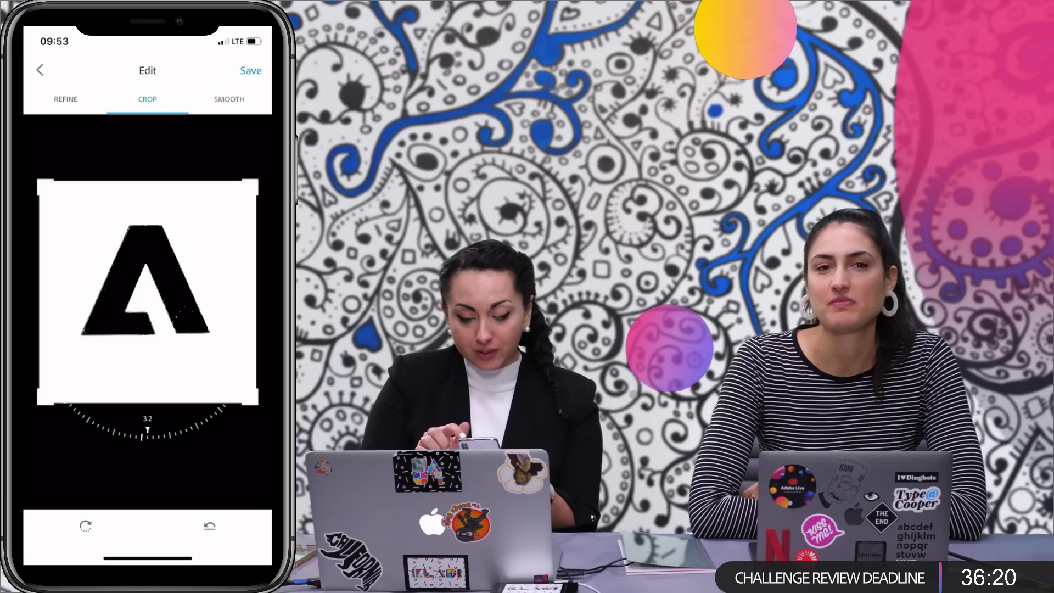
click(250, 71)
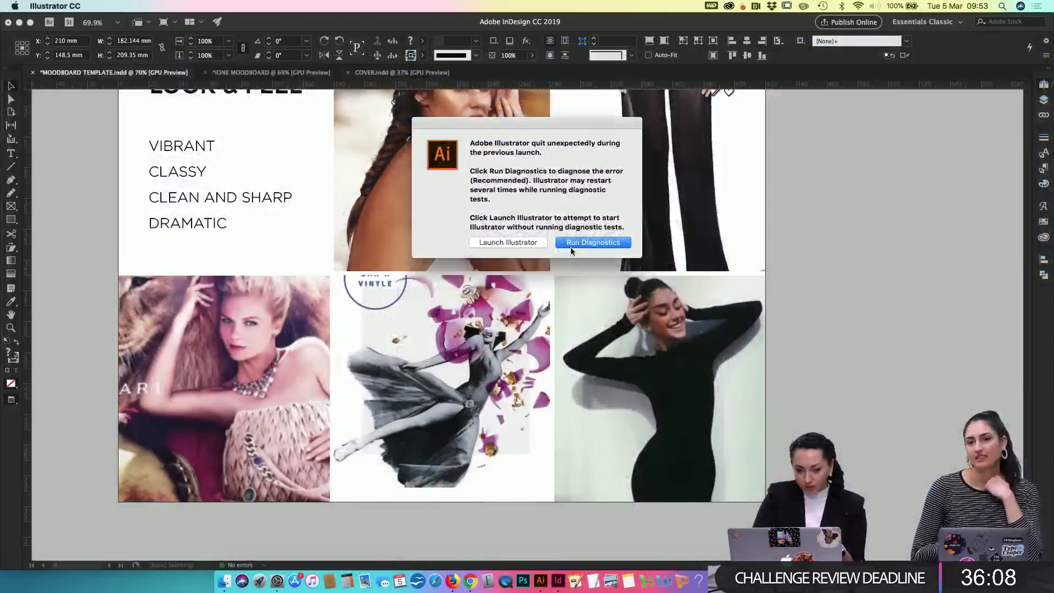
Step: Launch Illustrator without running diagnostics, and show the IONE library with its Shape 1 graphic in InDesign's CC Libraries
click(541, 245)
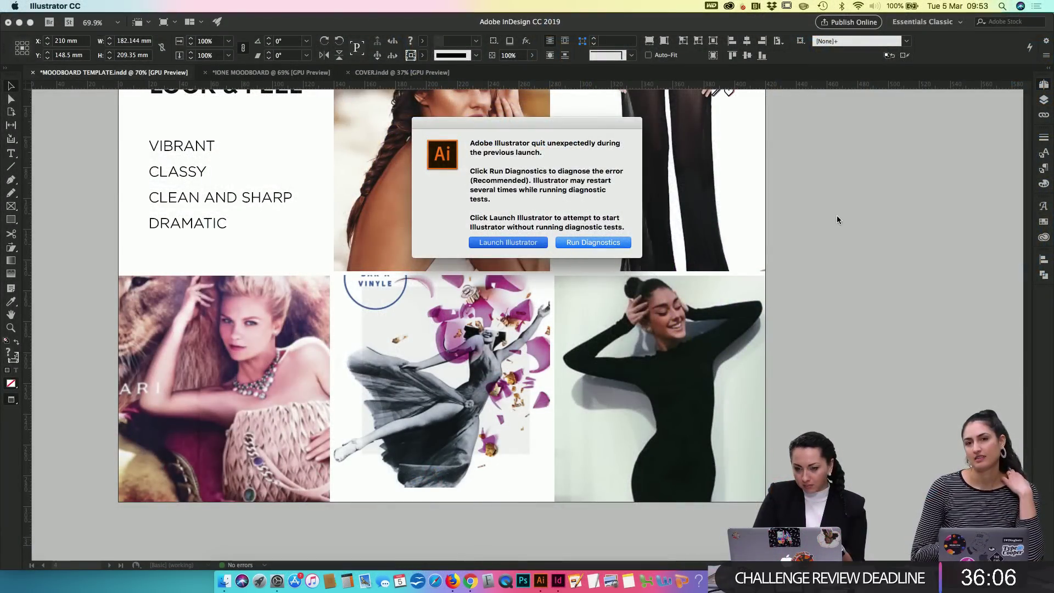
click(1043, 84)
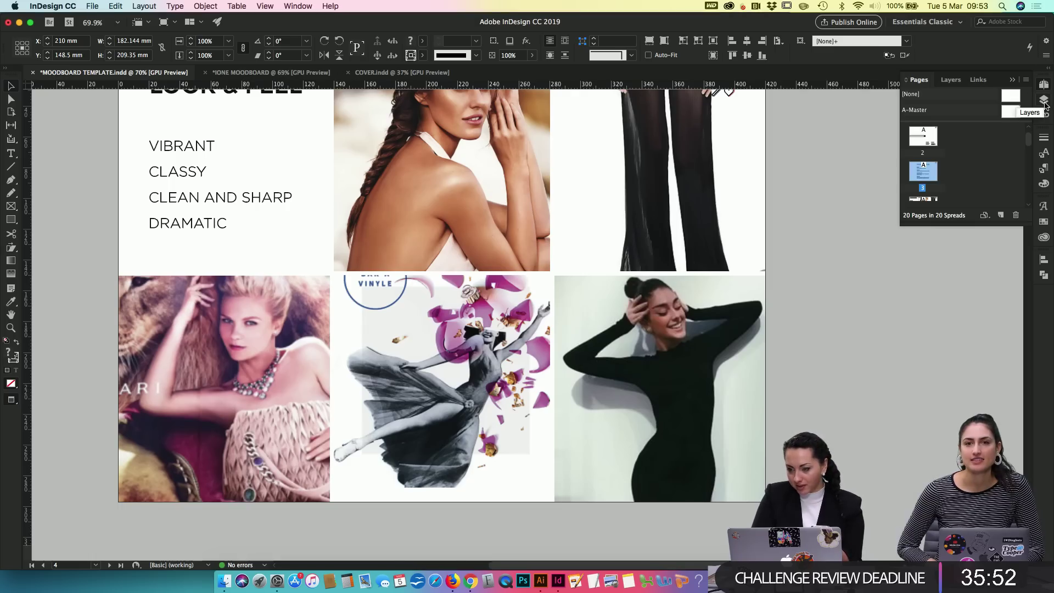
click(297, 6)
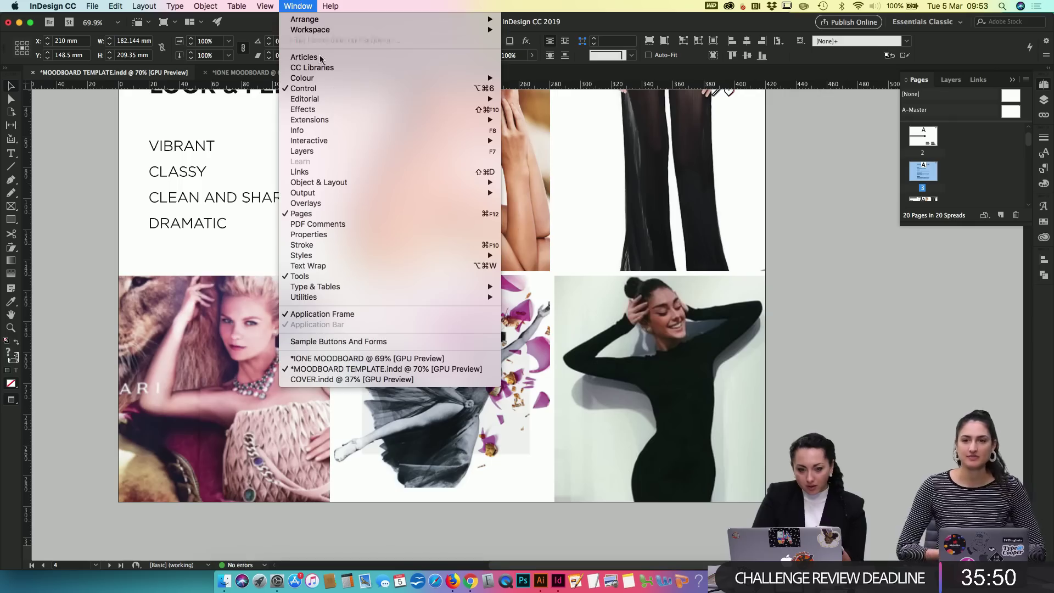
click(331, 68)
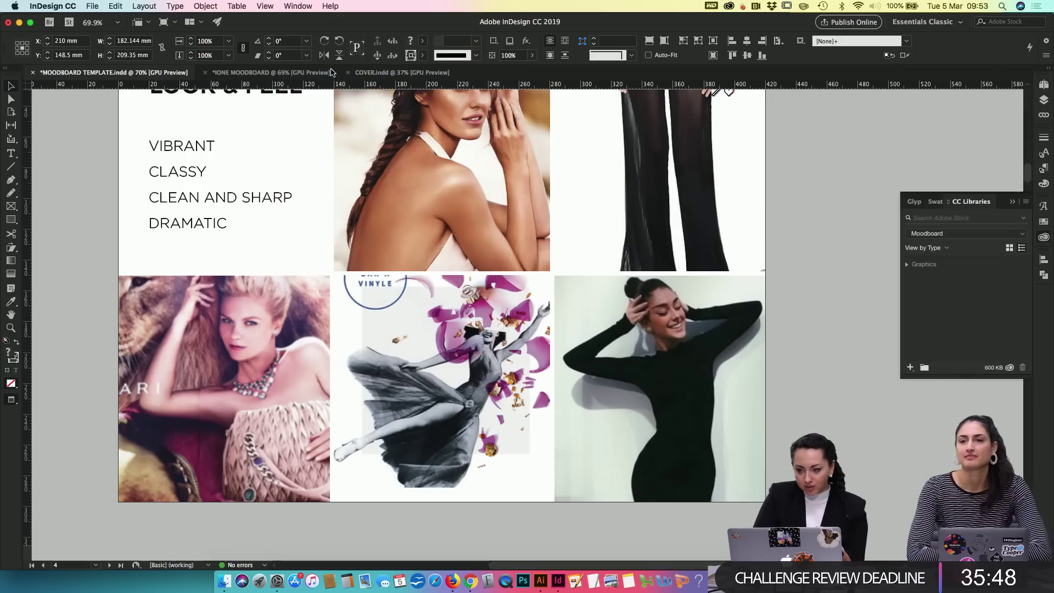
click(990, 236)
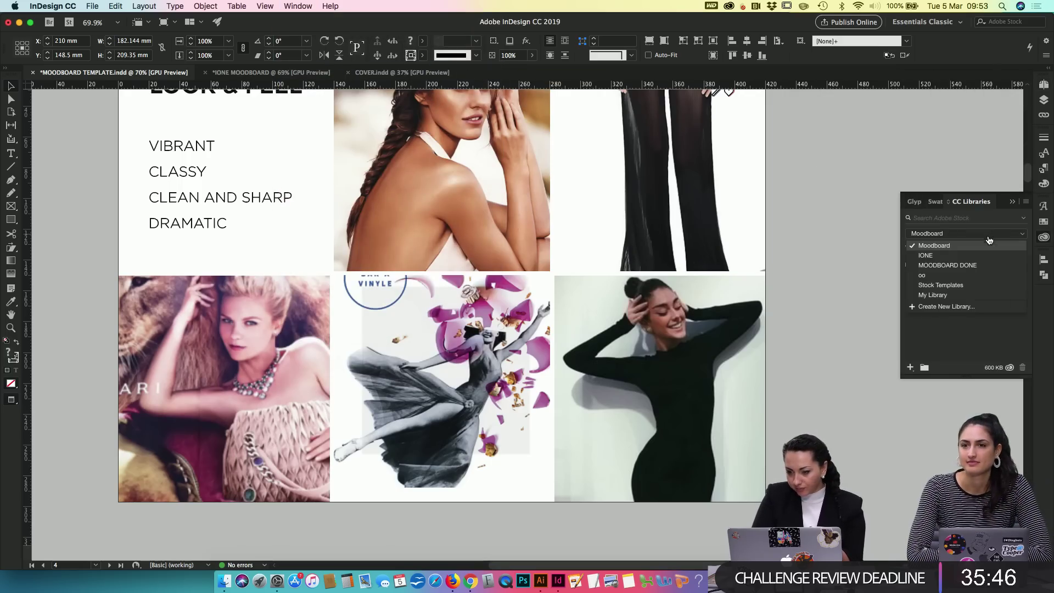
click(975, 256)
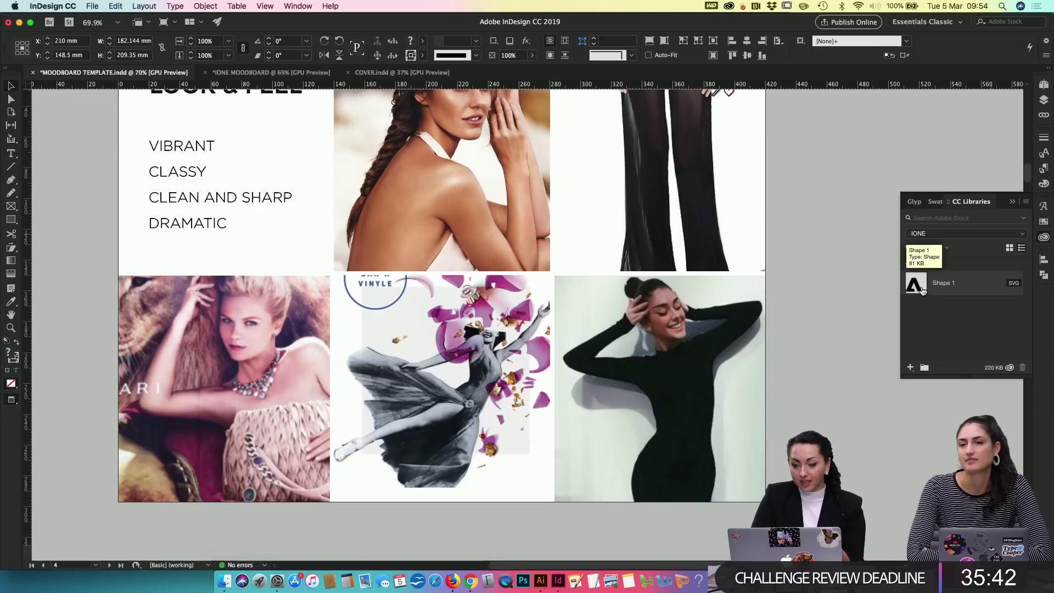
drag(922, 290, 859, 274)
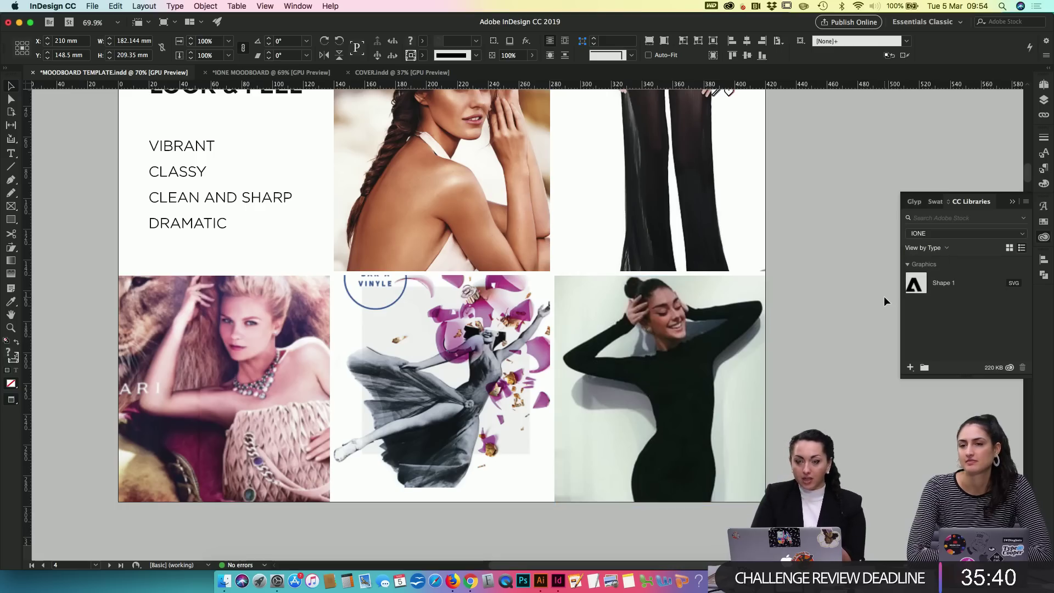
Step: Switch to Illustrator, create a new A4 document, and show the IONE library there
click(540, 580)
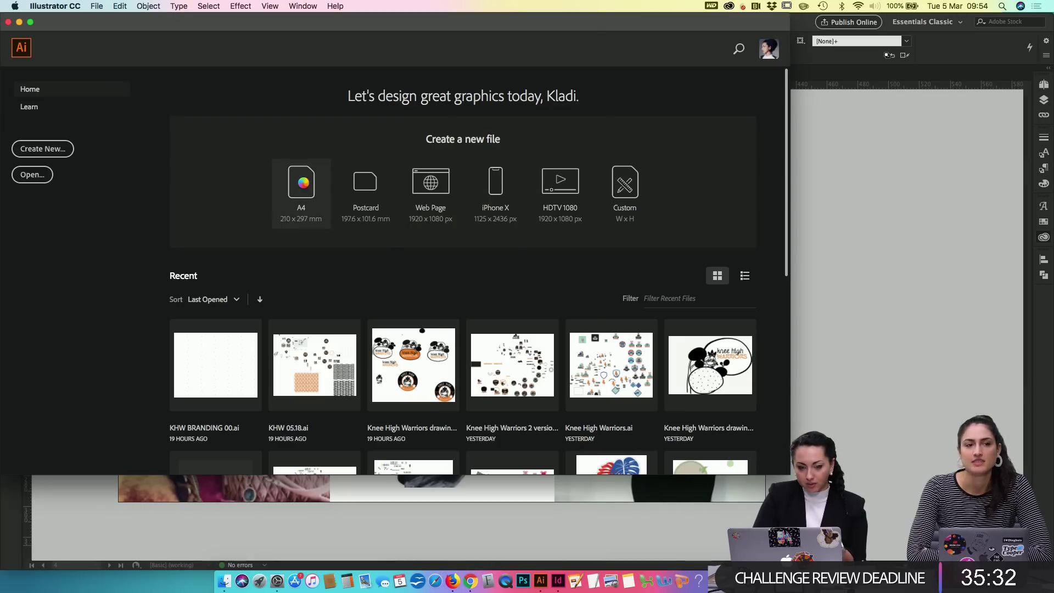
click(302, 182)
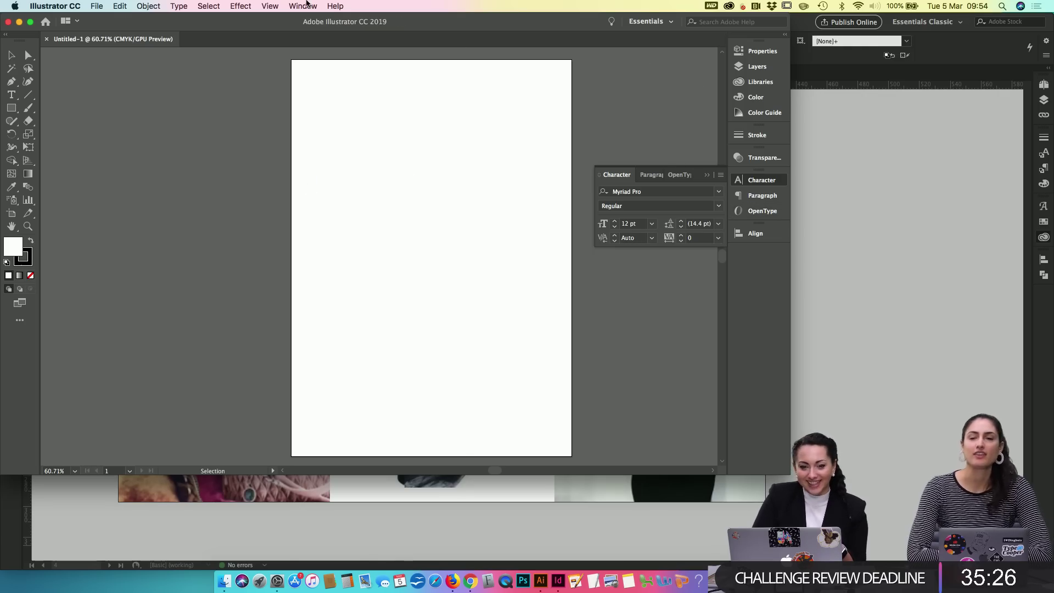
click(305, 5)
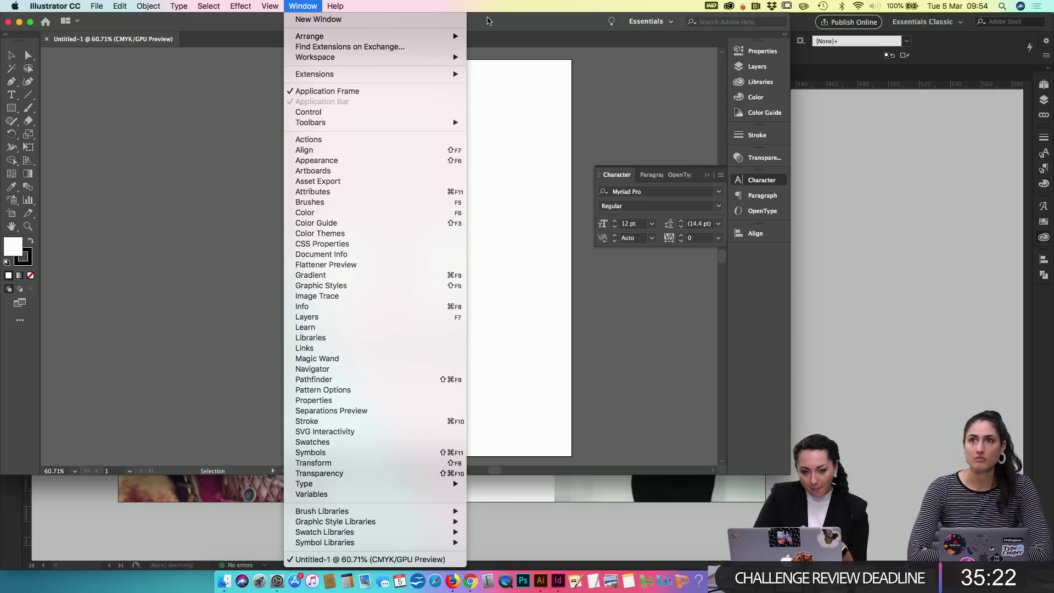
click(378, 339)
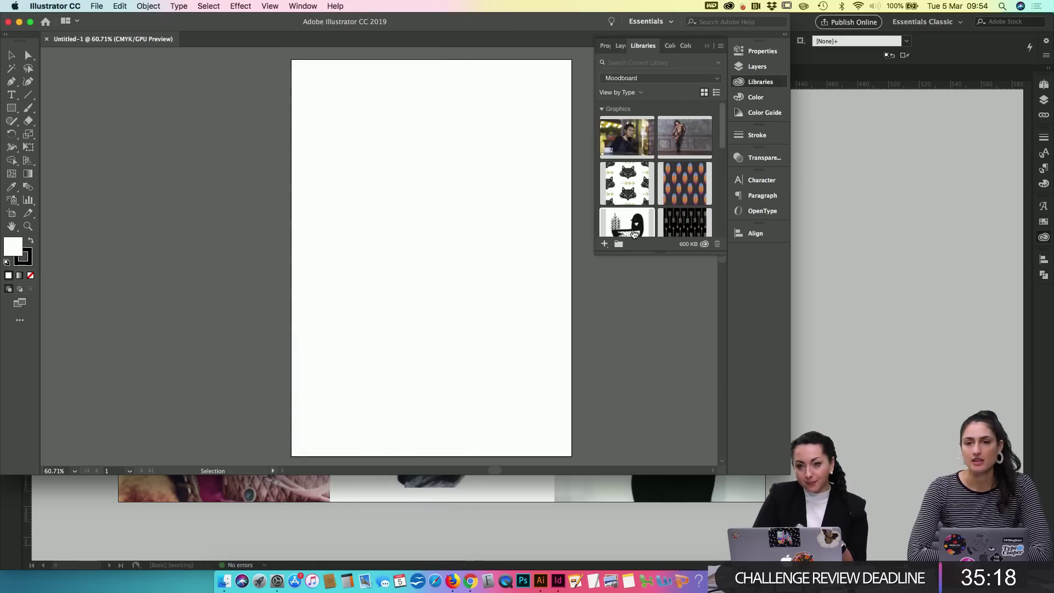
click(663, 80)
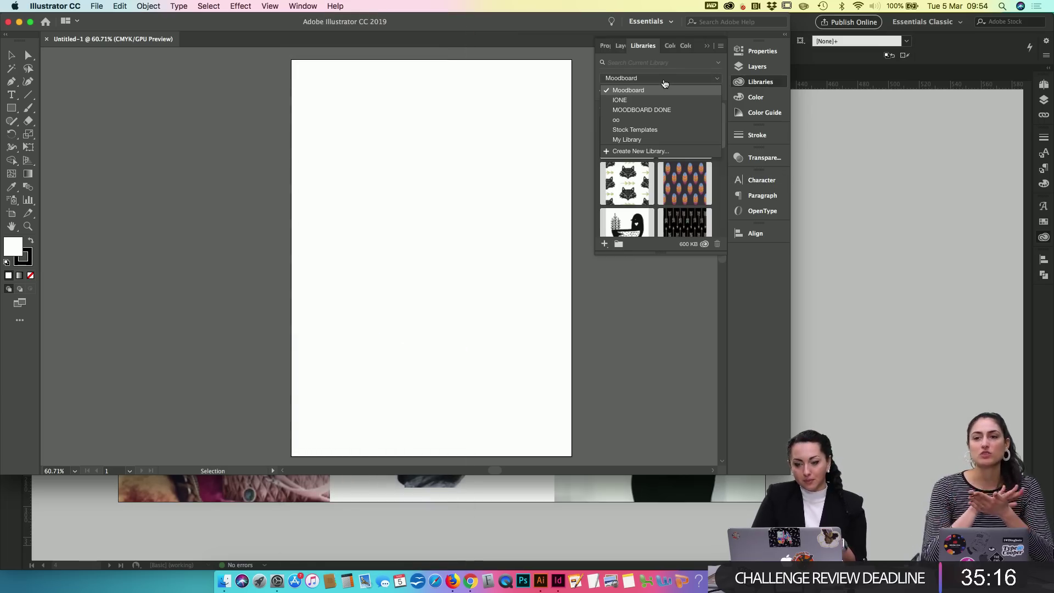
click(656, 100)
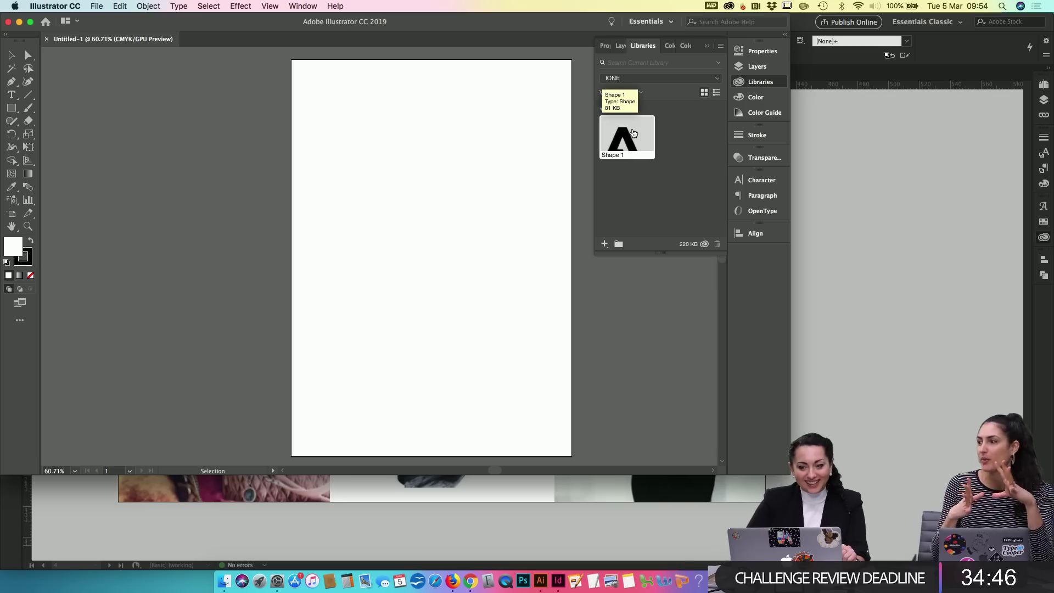
Step: Place Shape 1 from the IONE library in the A4 document and move it over the artboard
drag(631, 133, 512, 144)
click(436, 141)
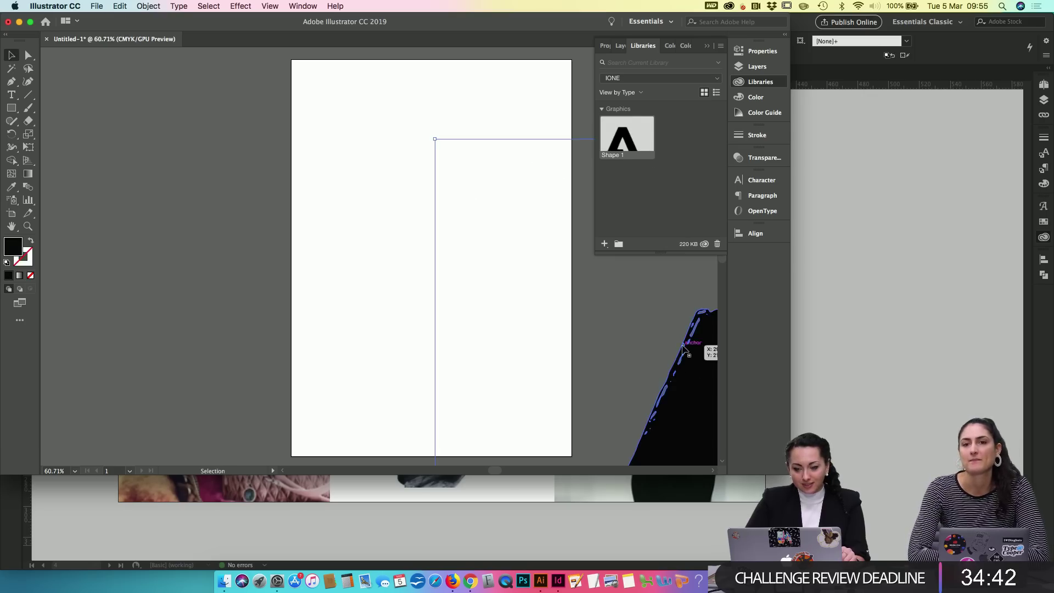
drag(684, 348, 312, 195)
scroll(420, 235, down, 3)
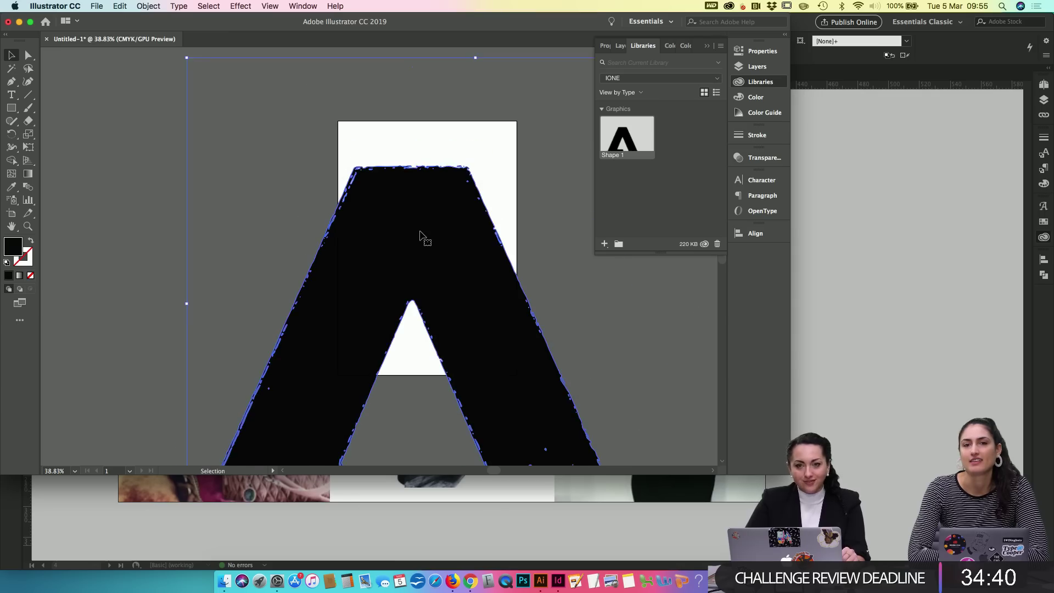
Step: Examine the placed A shape's paths and stray points in outline view, toggling the bounding box, and deselect the shape
key(super+y)
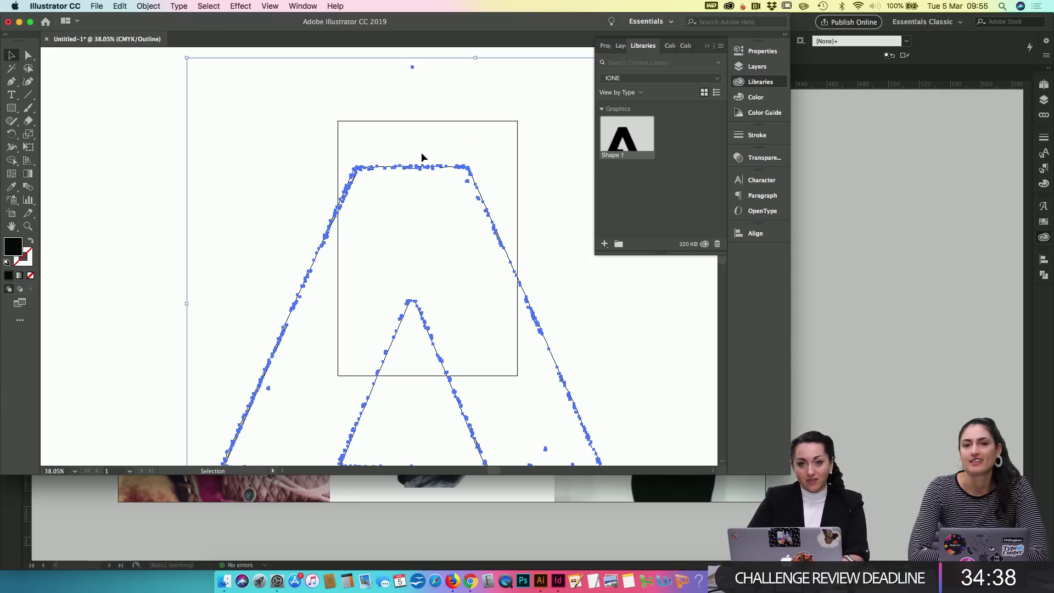
scroll(420, 152, down, 2)
key(super+shift+b)
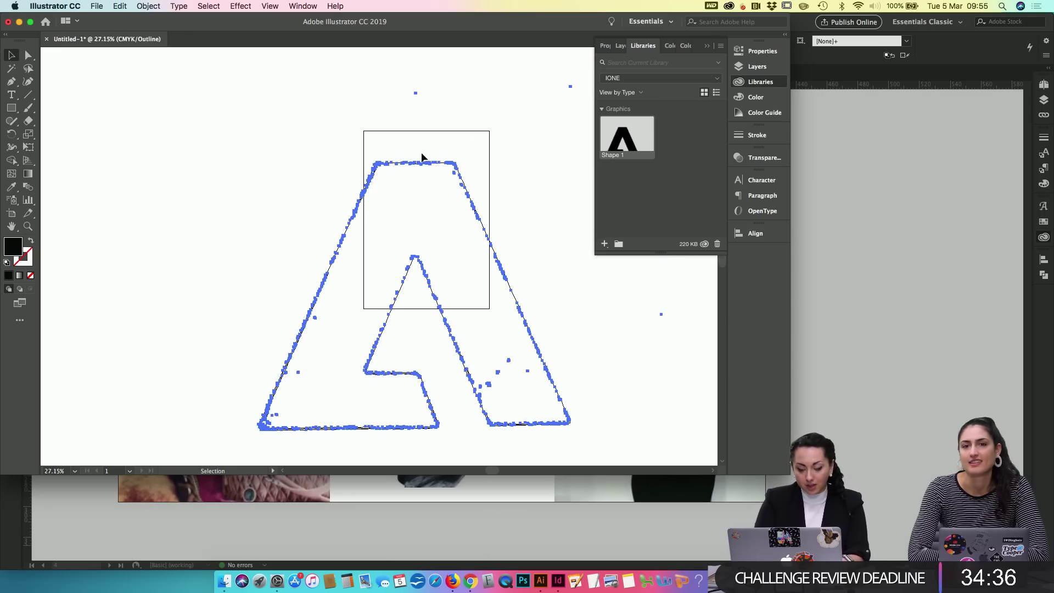
key(super+y)
key(super+y)
key(super+shift+b)
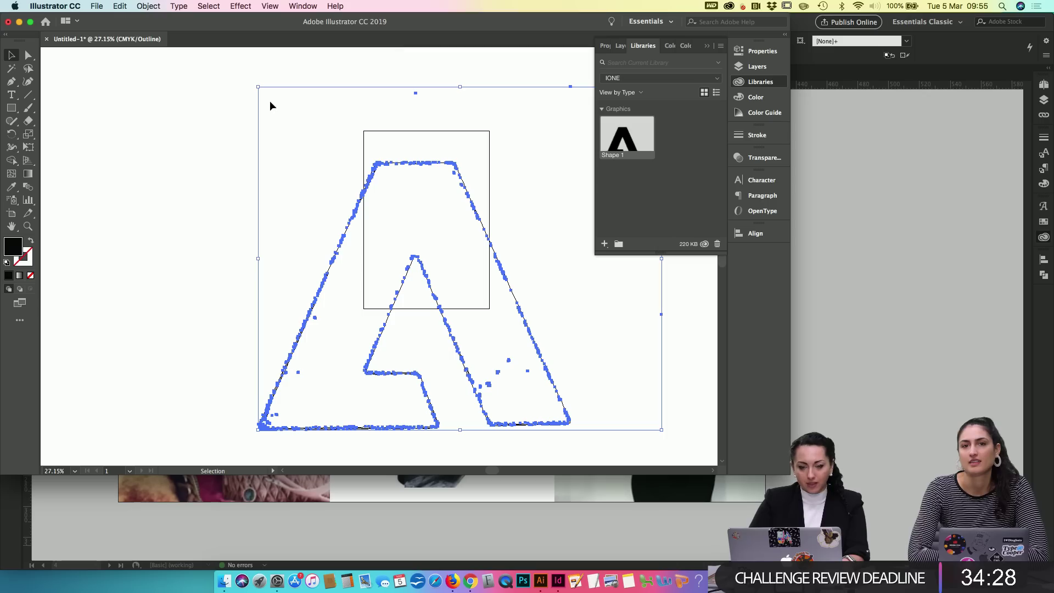
click(287, 102)
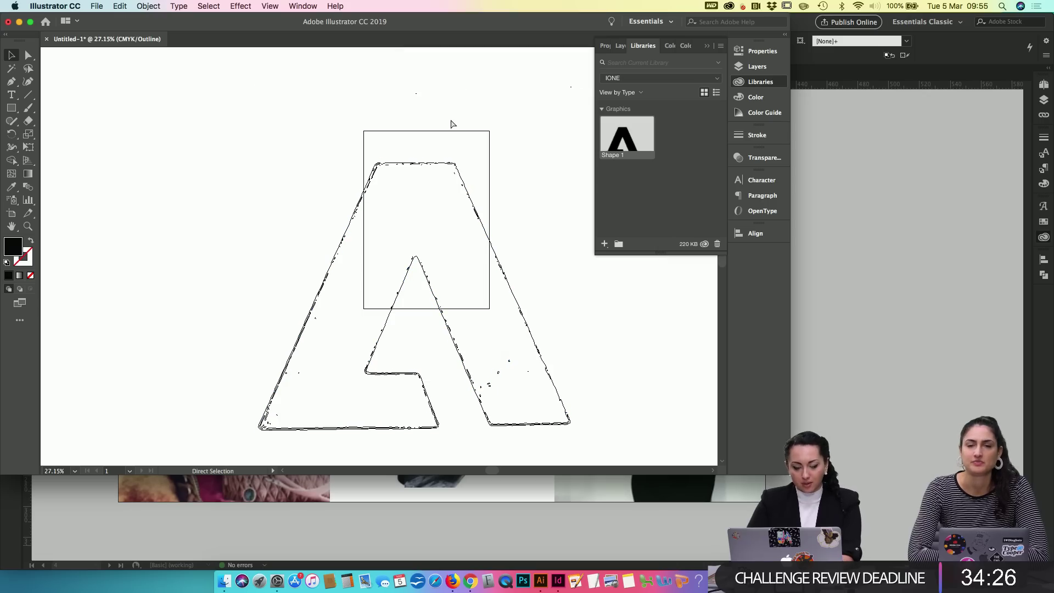
Step: Close the Illustrator document without saving, and delete Shape 1 from the IONE library in InDesign
key(super+w)
click(406, 272)
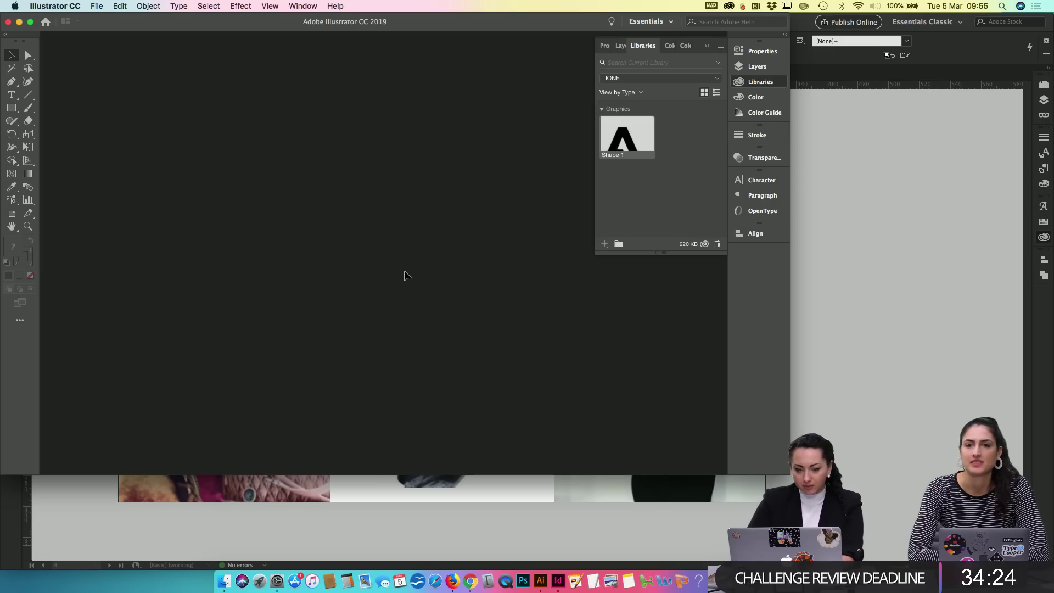
click(859, 288)
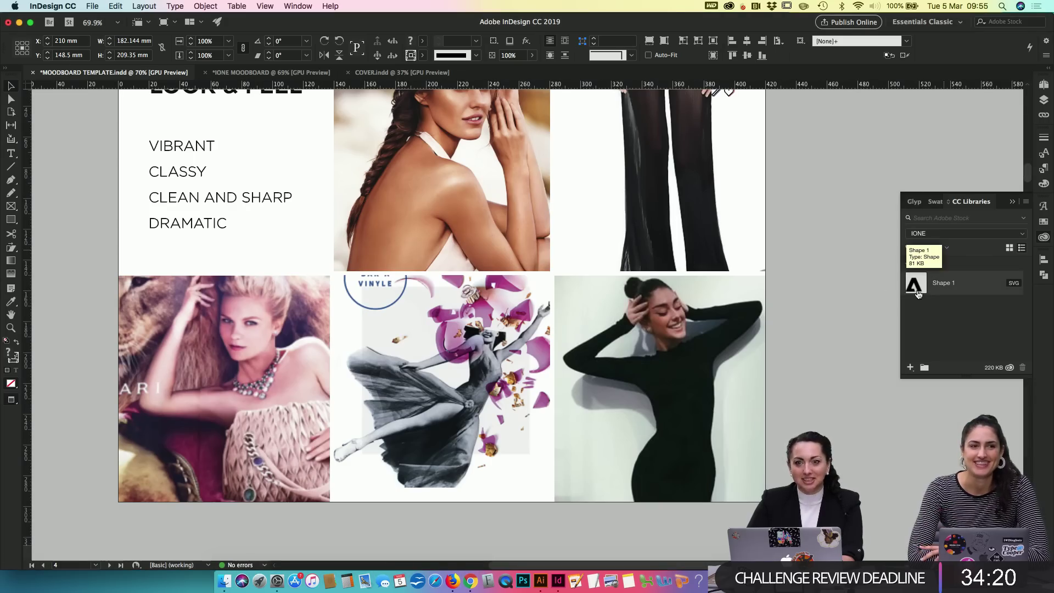
right_click(960, 287)
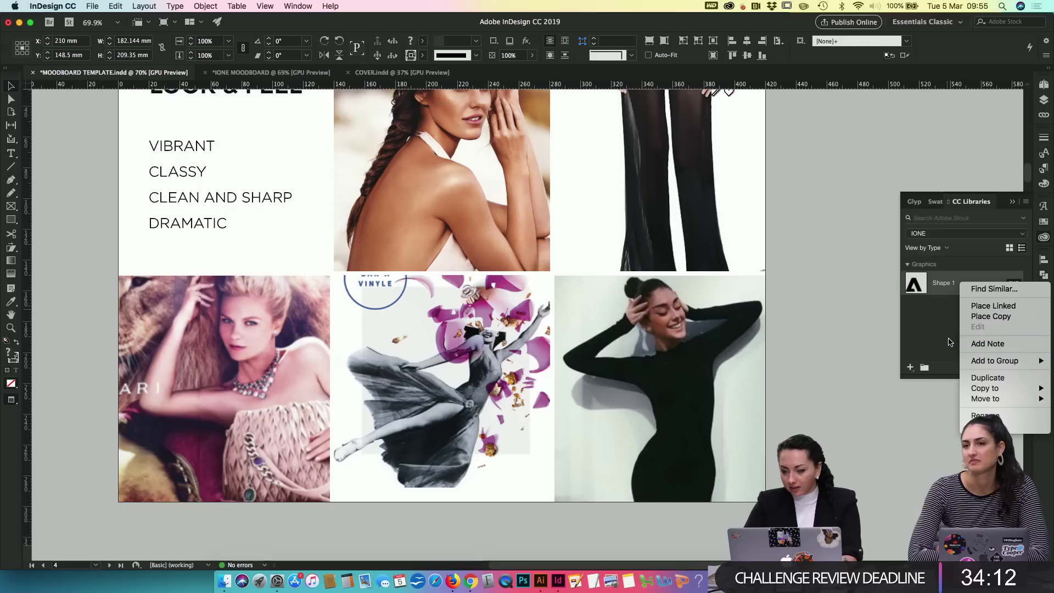
click(988, 426)
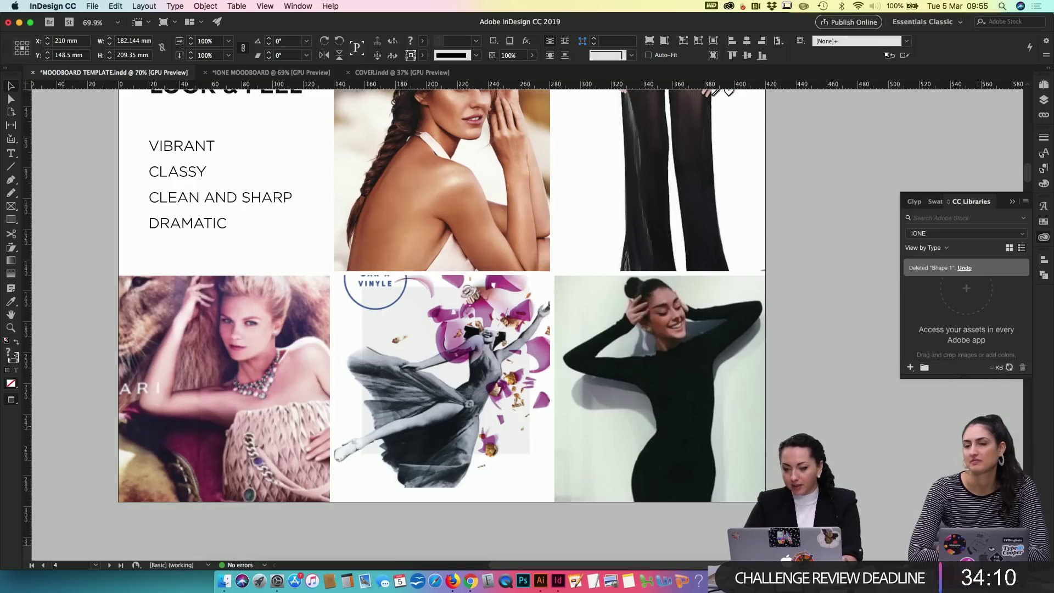
Step: Review the LOOK & FEEL keywords in the template, and compare them with the CORPORATE OBJECTIVES page of the IONE MOODBOARD document
scroll(821, 344, left, 3)
scroll(821, 344, up, 1)
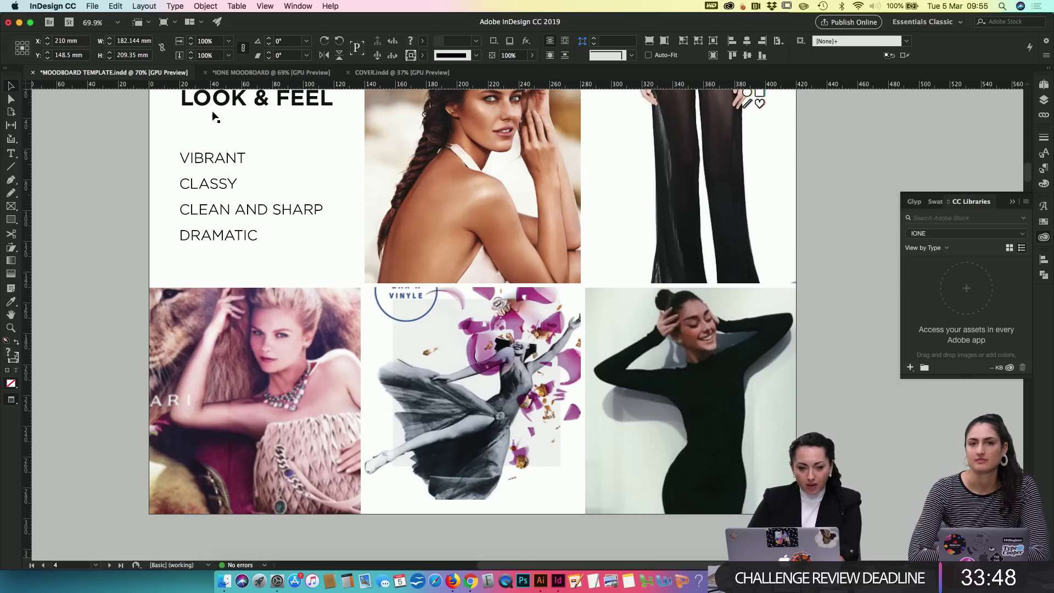
click(193, 165)
click(228, 157)
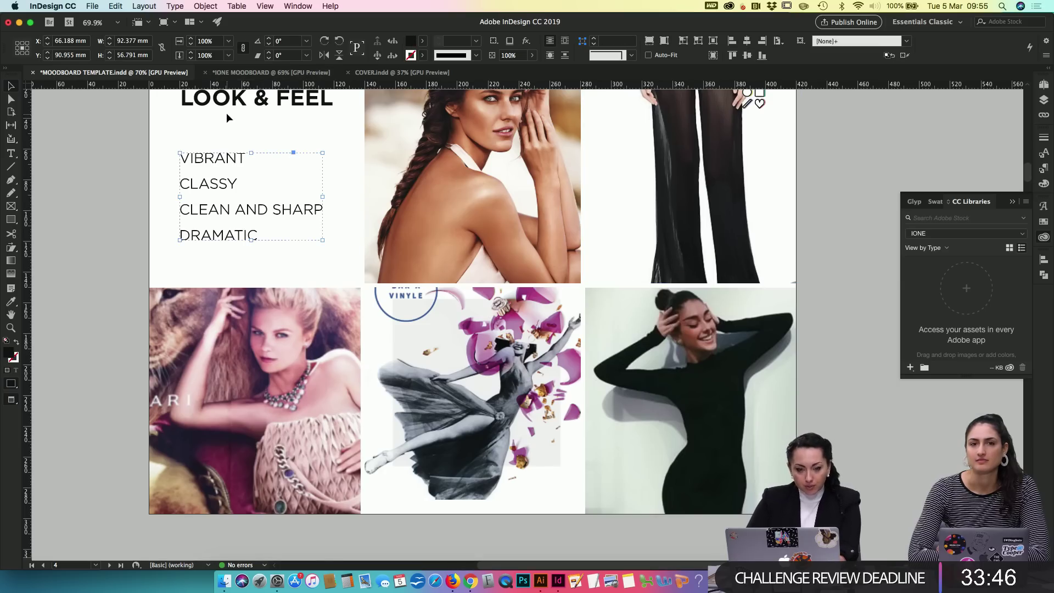
click(230, 74)
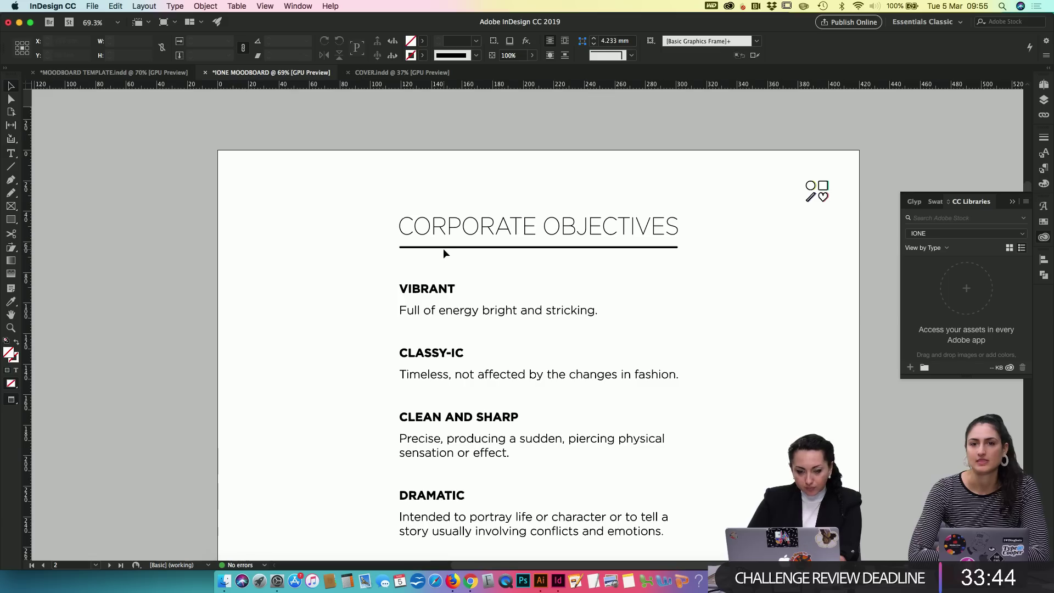
scroll(486, 201, down, 2)
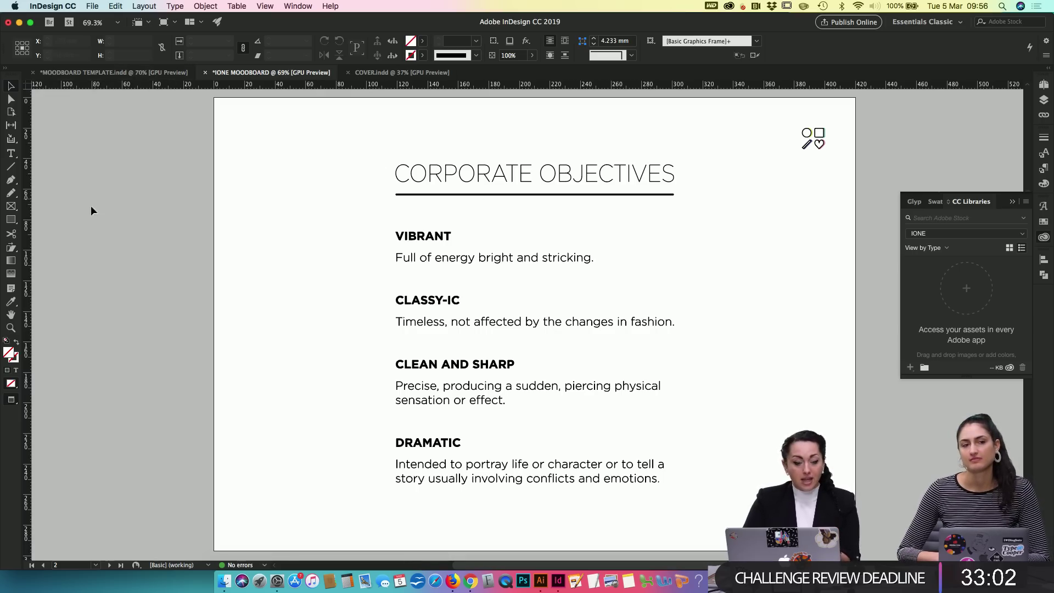
Step: Switch to Finder, review the MOODBOARDS and IMPORT folder structure, and preview fass-karlie-kloss-drama-queen-02-l.jpg in the LOOK AND FEEL folder
click(222, 587)
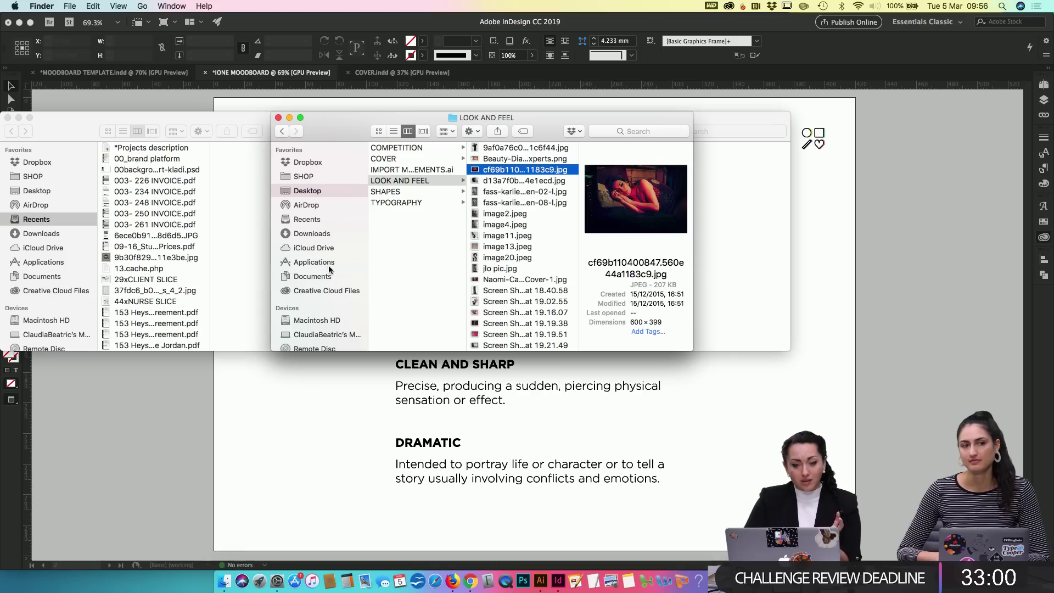
drag(369, 238, 493, 232)
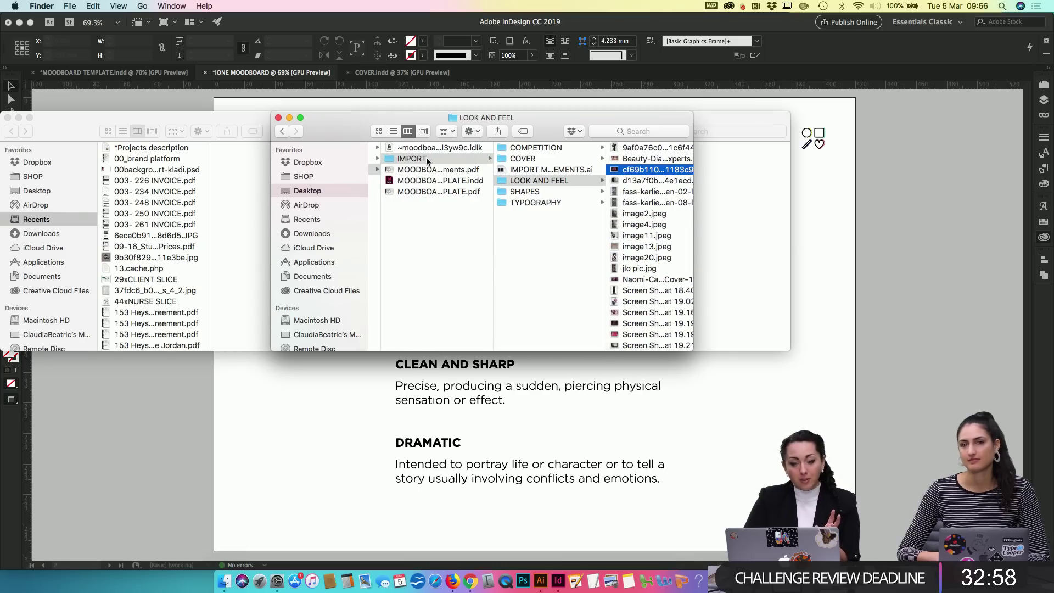
click(520, 181)
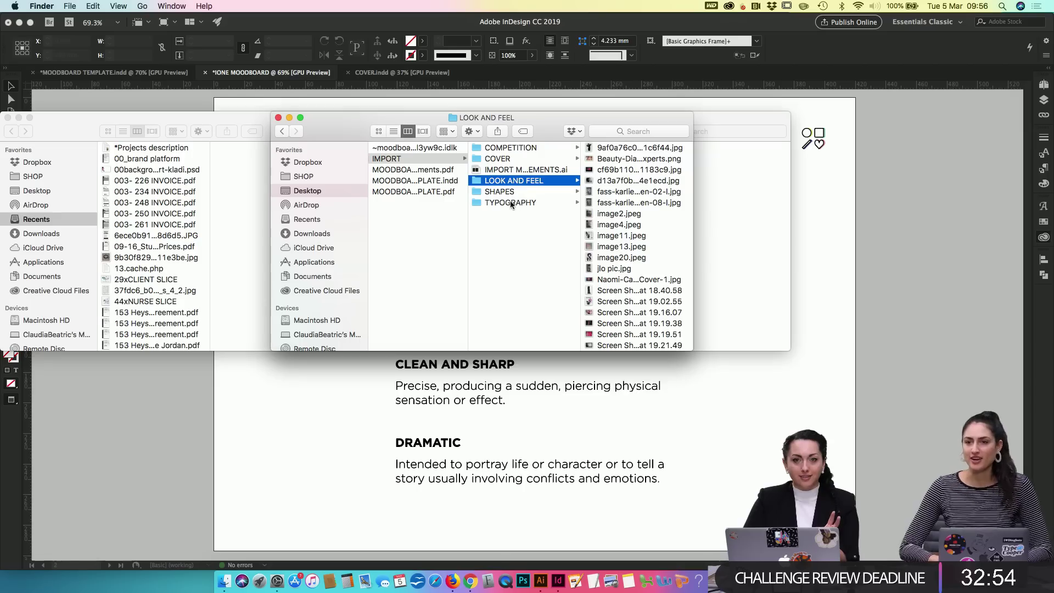
scroll(521, 203, left, 4)
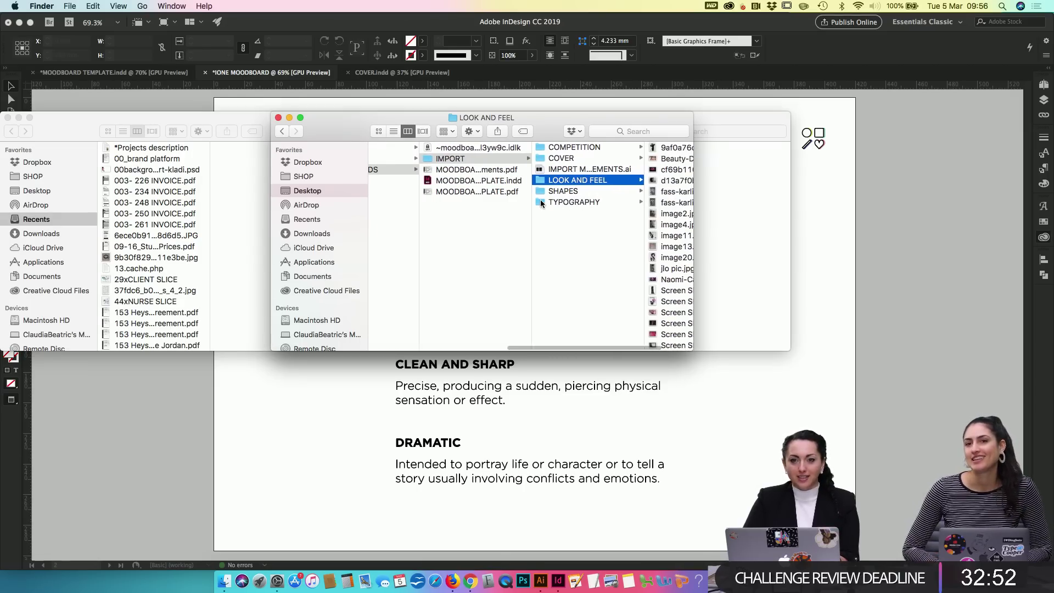
scroll(540, 203, left, 1)
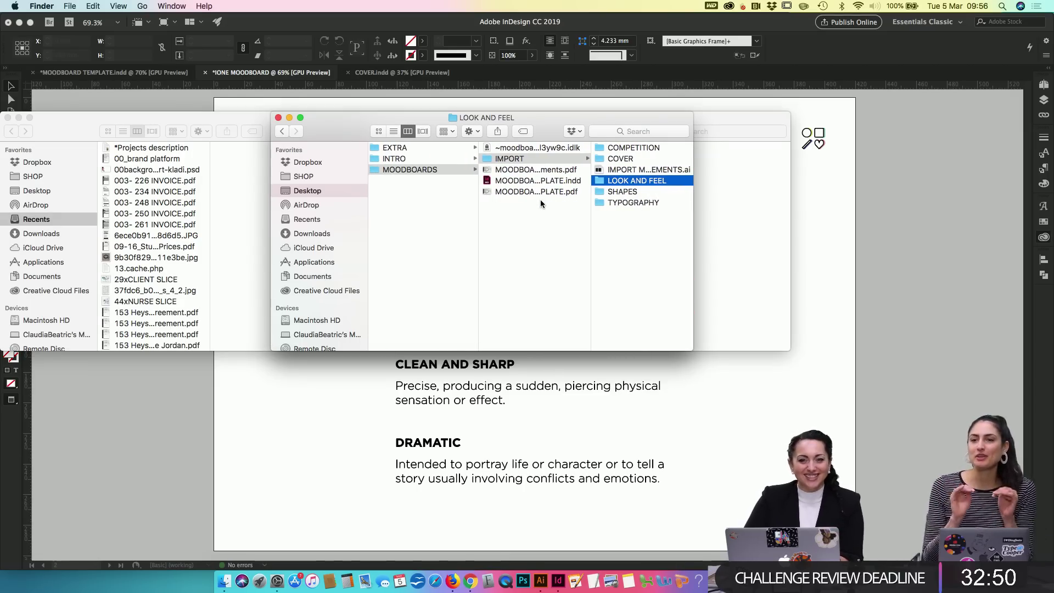
scroll(540, 203, left, 3)
scroll(540, 201, right, 6)
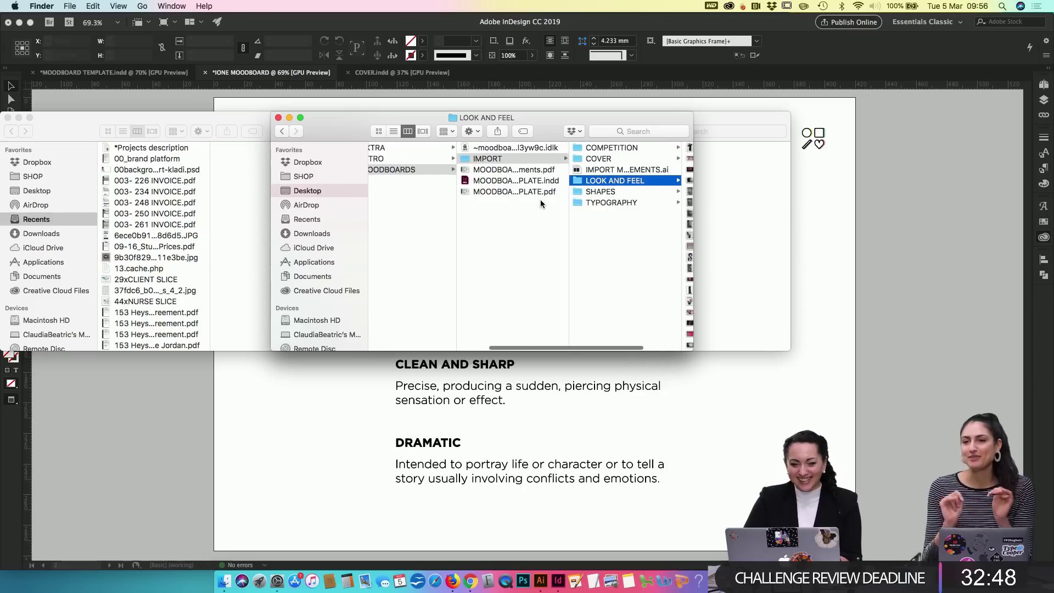
scroll(540, 201, right, 2)
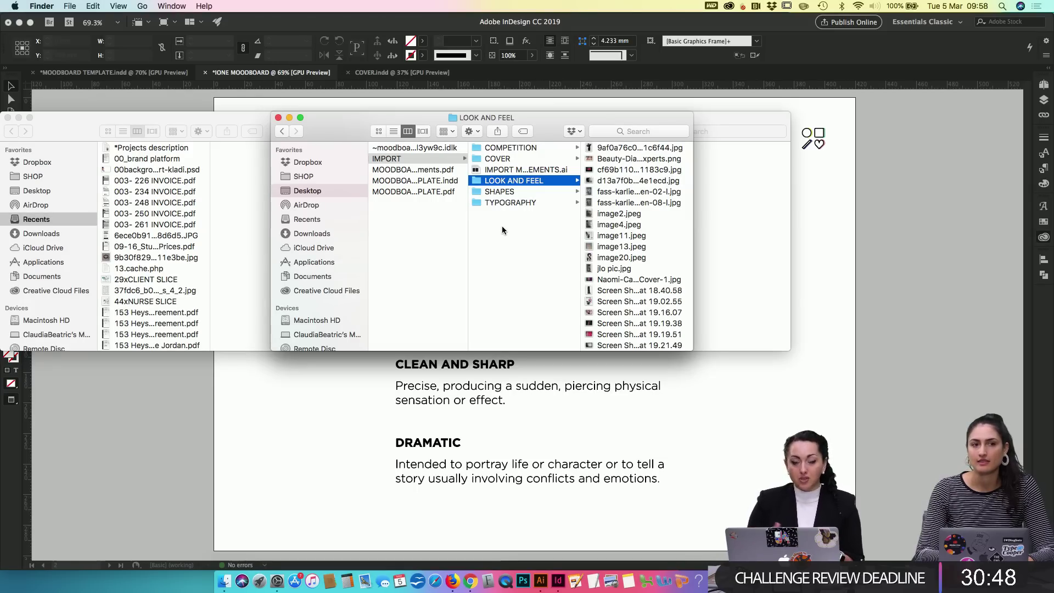
click(601, 191)
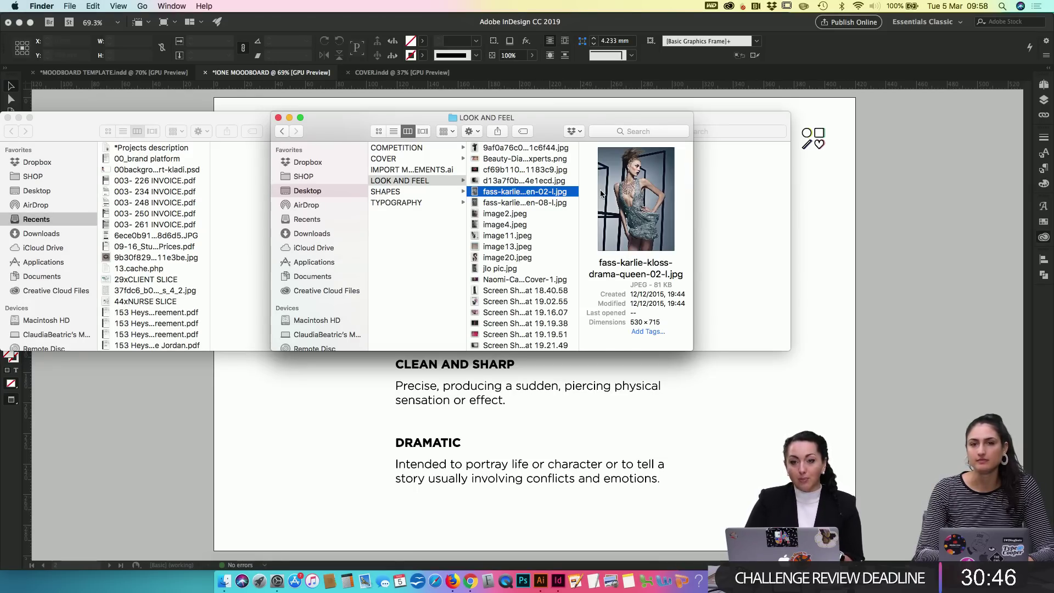
Step: Switch back to InDesign and go to blank page 3 of the IONE MOODBOARD document
click(663, 403)
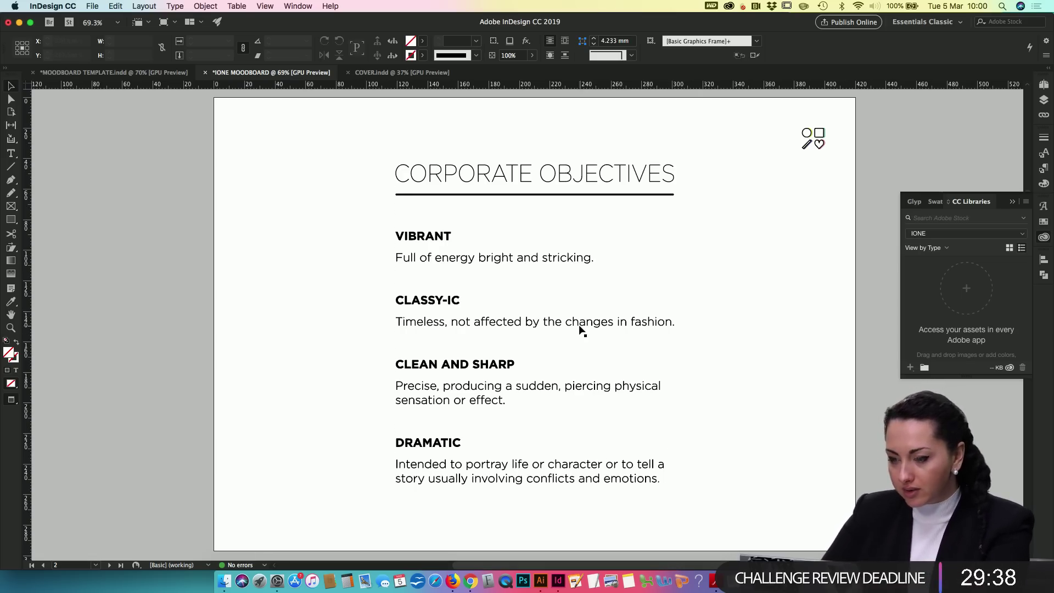
scroll(579, 329, down, 1)
scroll(390, 423, down, 5)
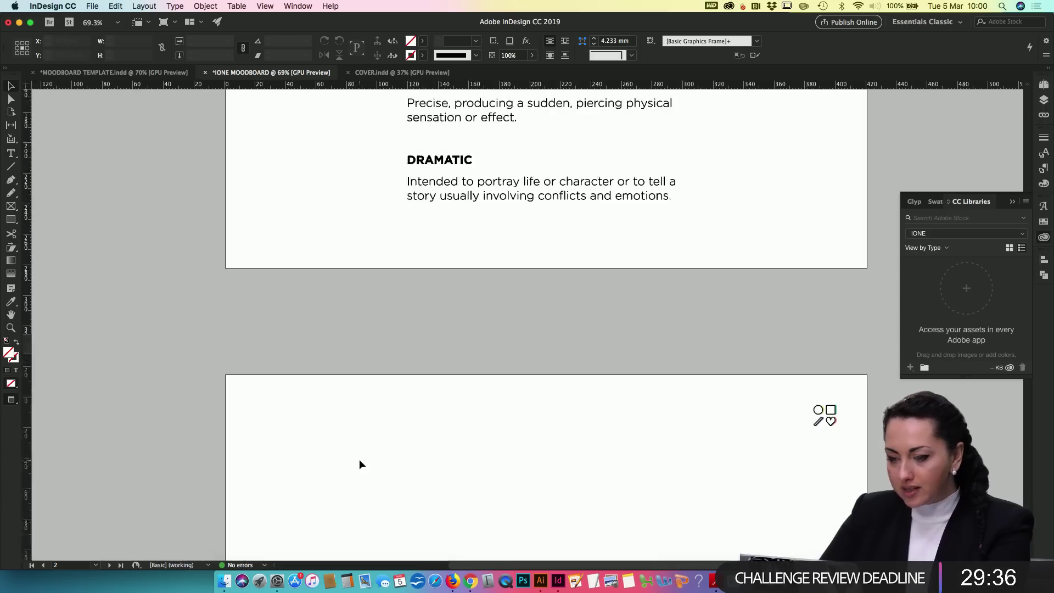
scroll(360, 461, down, 5)
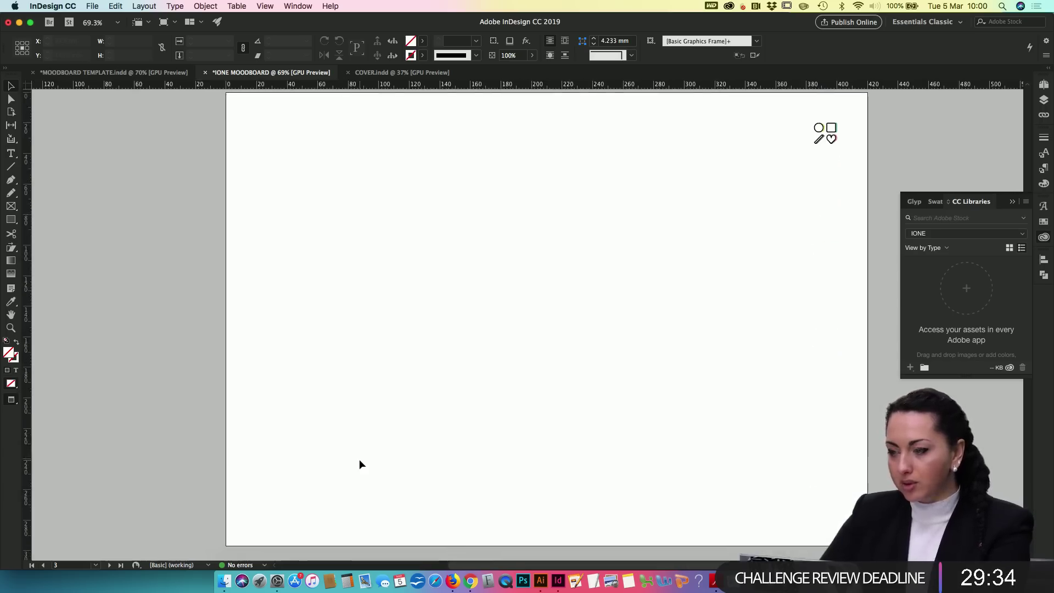
Step: Review the SHAPES and TYPOGRAPHY folders in Finder, preview the typography reference images, and return to the InDesign document
click(224, 581)
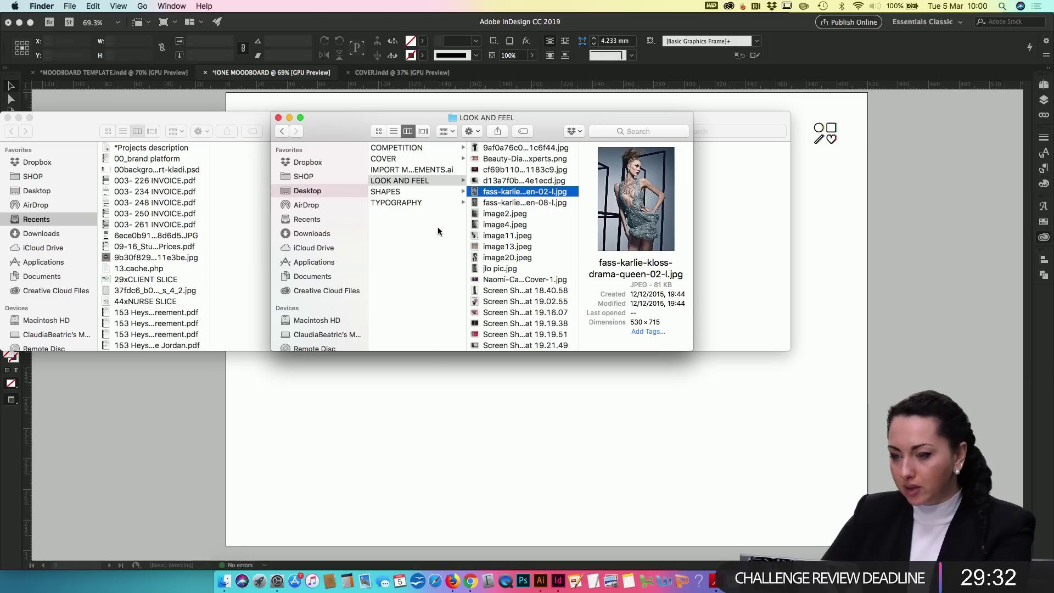
click(420, 193)
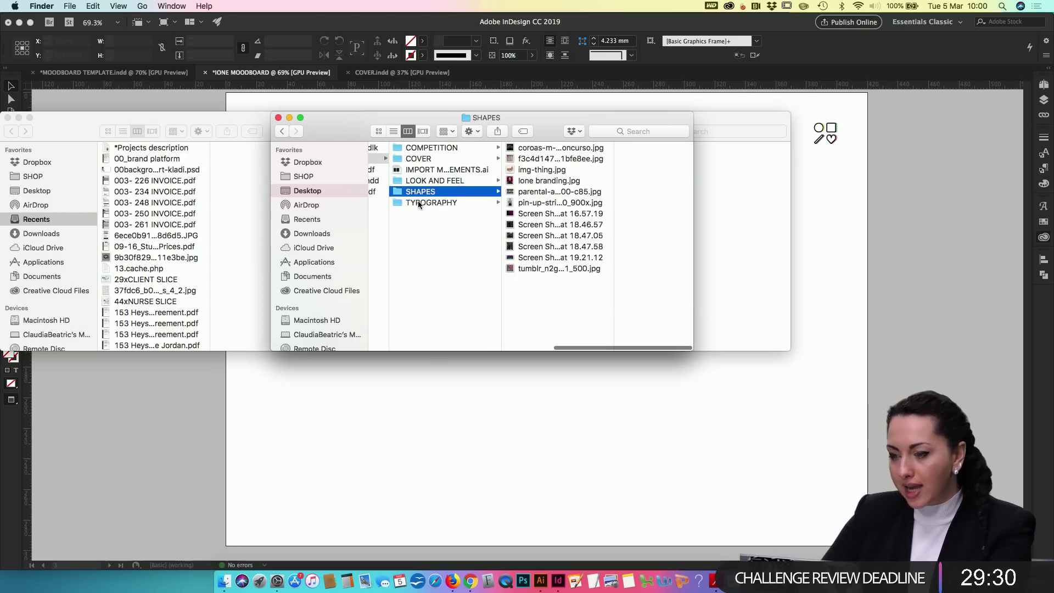
click(418, 203)
click(549, 191)
key(space)
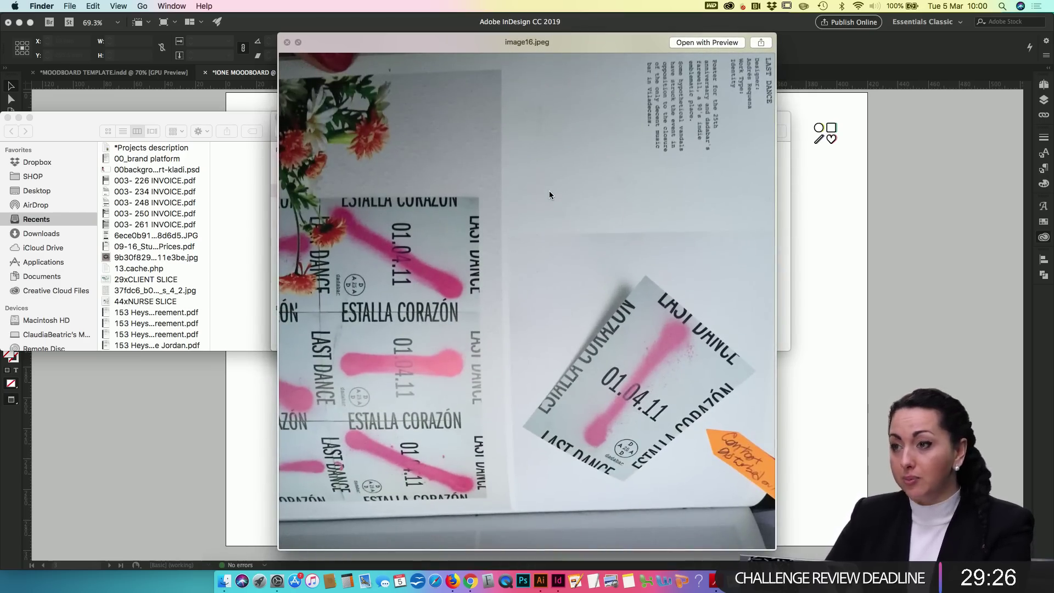
key(Down)
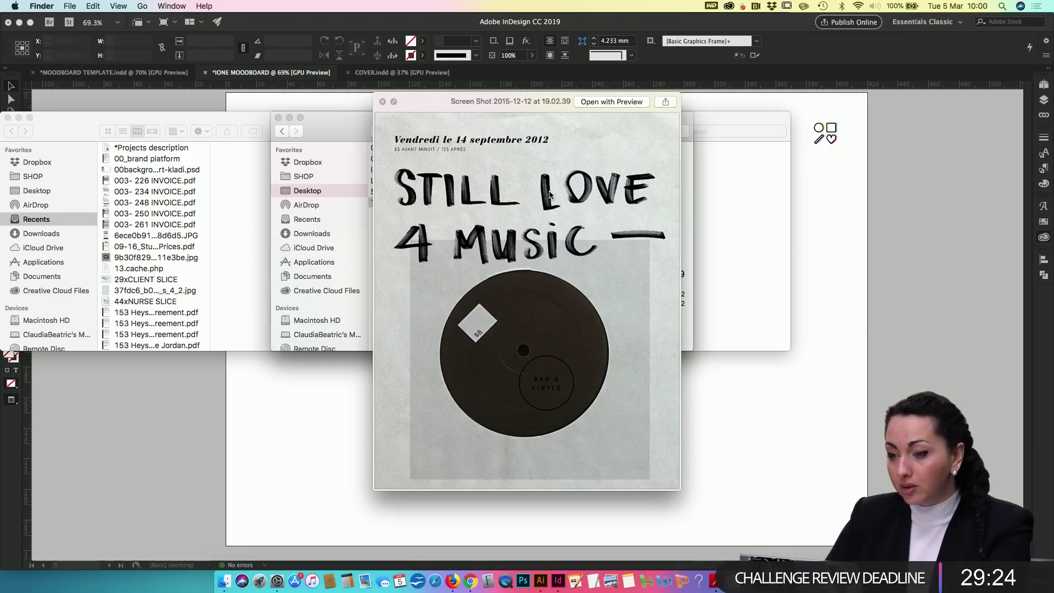
key(Up)
key(Up)
key(Up)
key(Up)
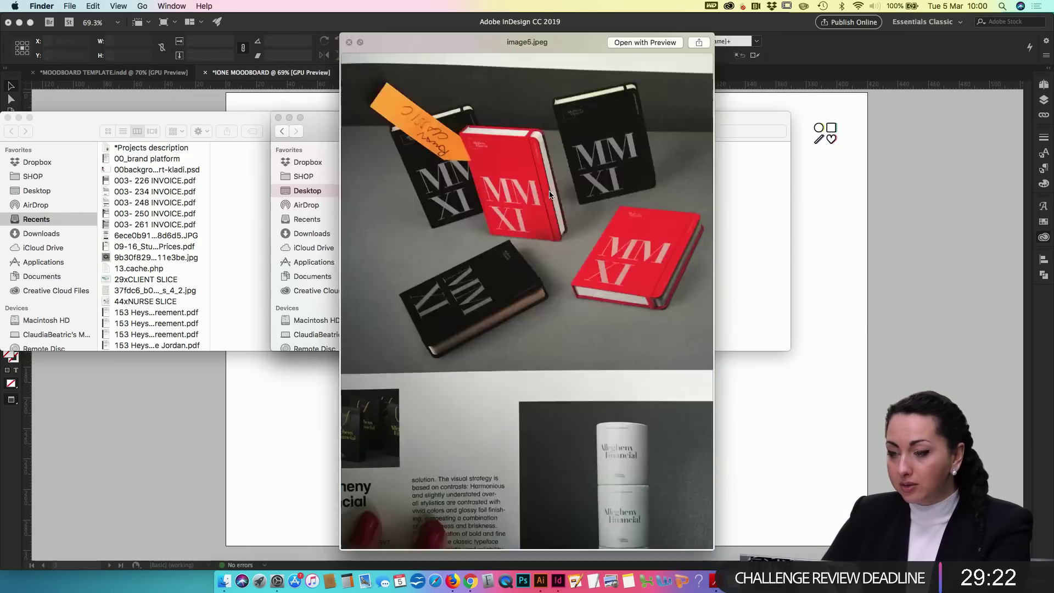
key(Up)
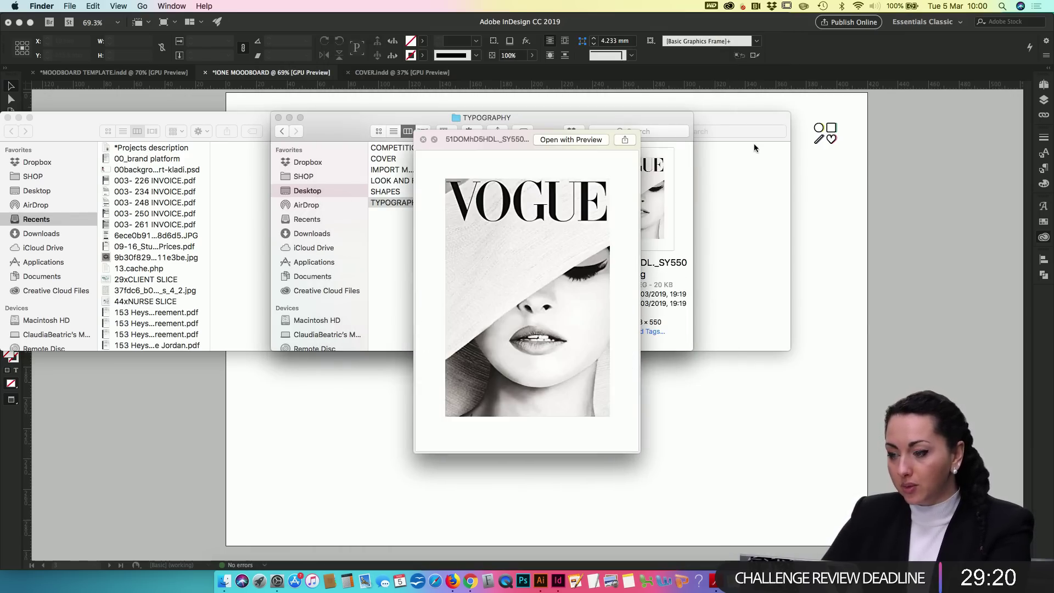
click(822, 210)
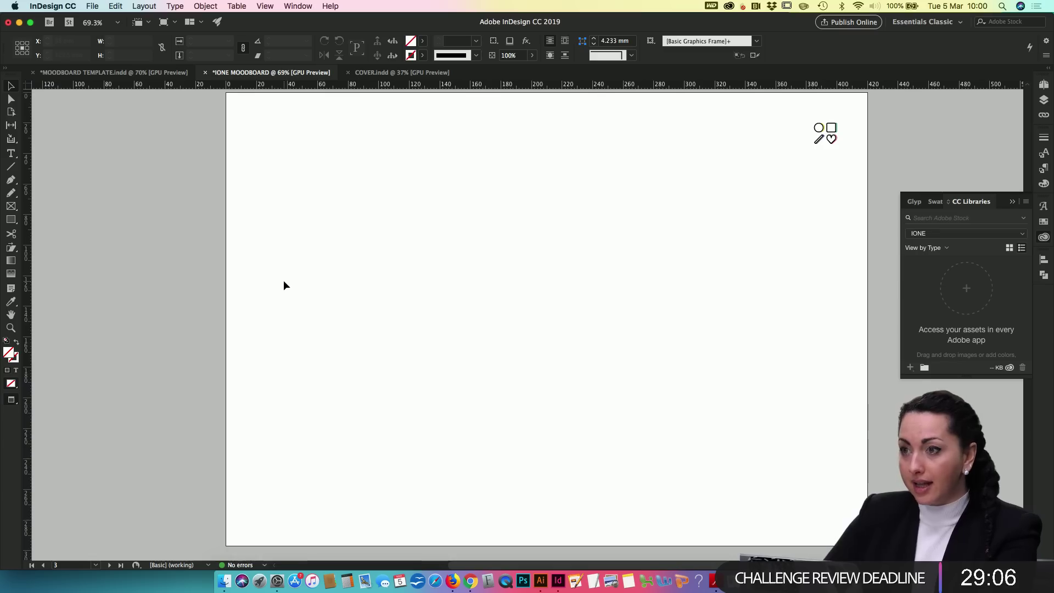
Step: Start drawing rectangle frames across the whole 420 x 297 mm page, dividing them into a grid of three columns and three rows
key(f)
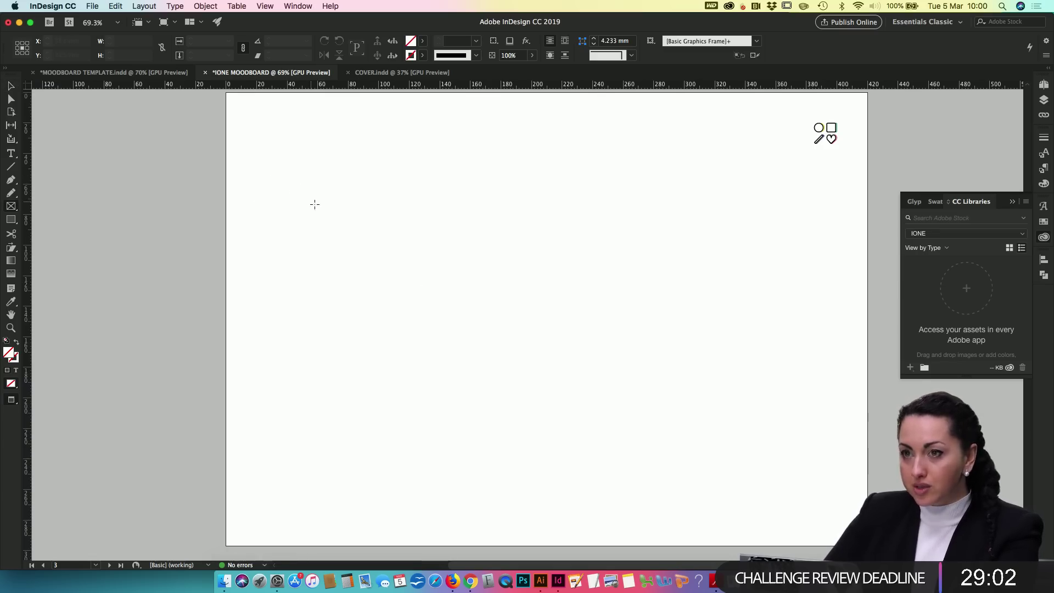
scroll(316, 231, up, 1)
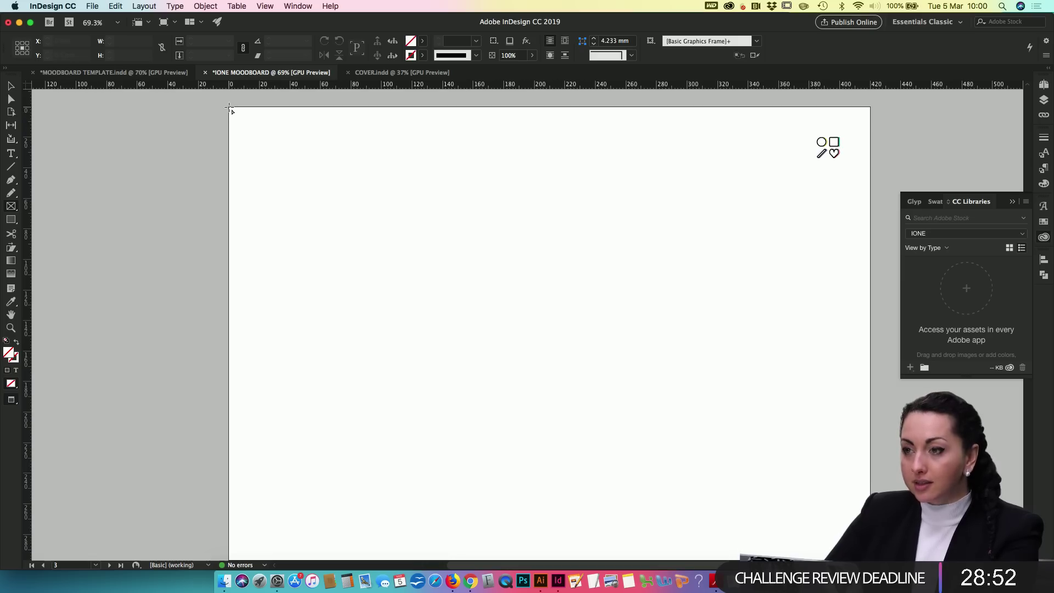
drag(230, 108, 872, 453)
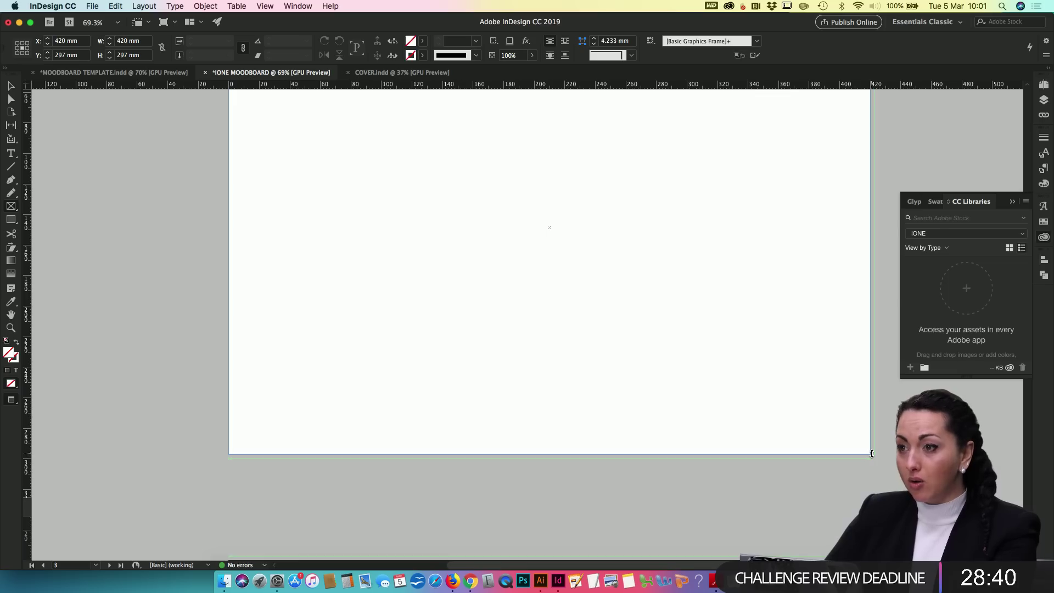
mouse_move(871, 453)
mouse_down()
mouse_move(830, 426)
mouse_move(884, 446)
mouse_move(871, 453)
mouse_up()
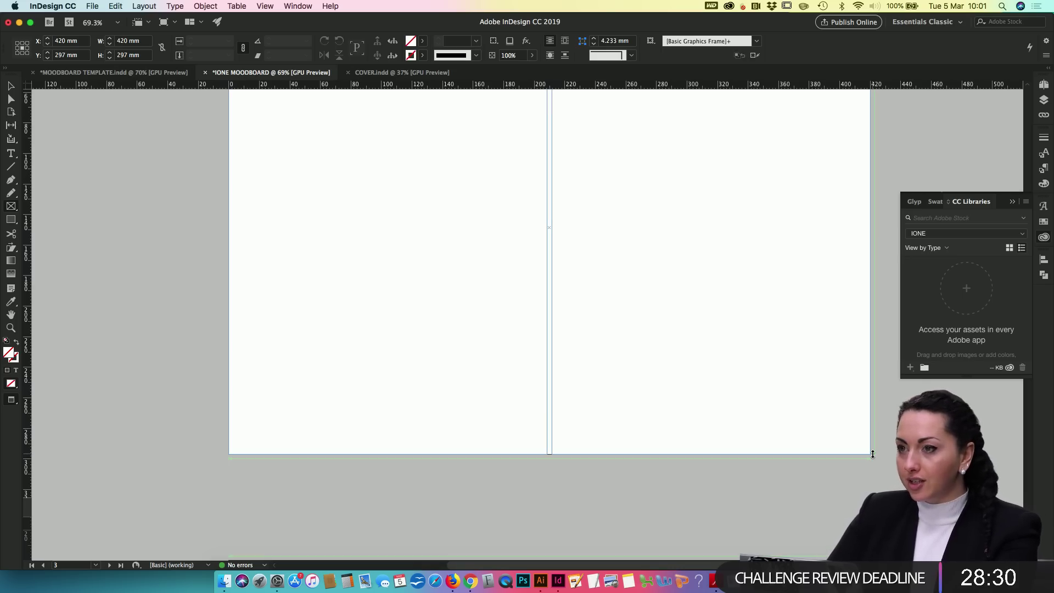
key(Right)
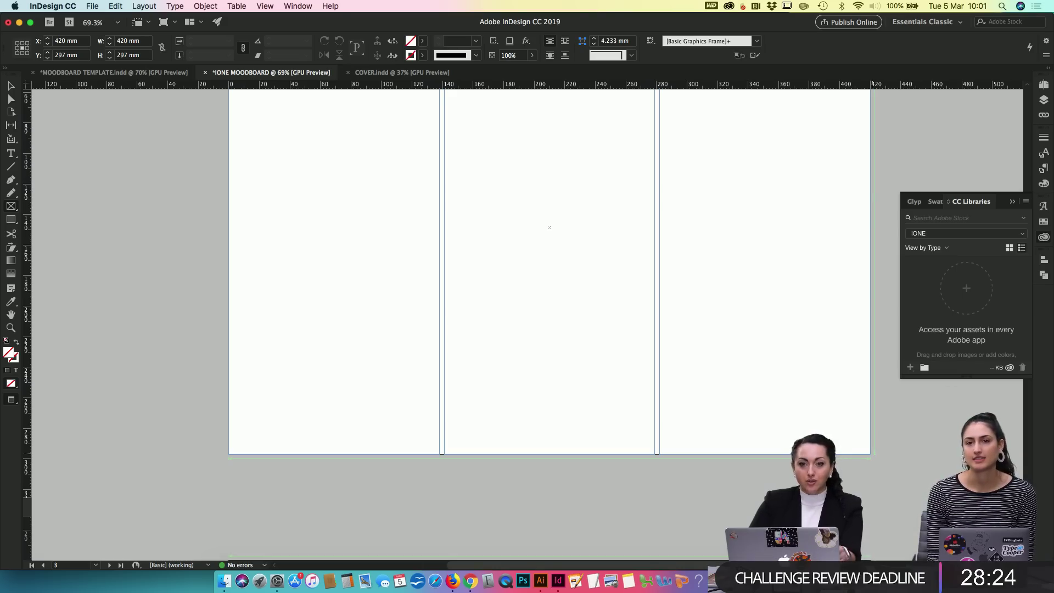
key(Up)
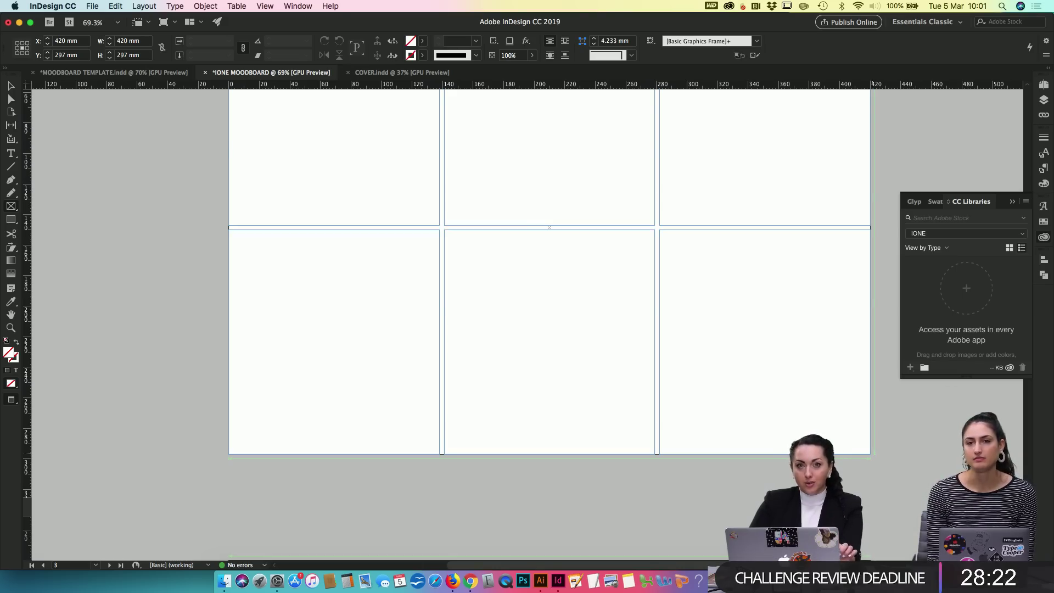
key(Up)
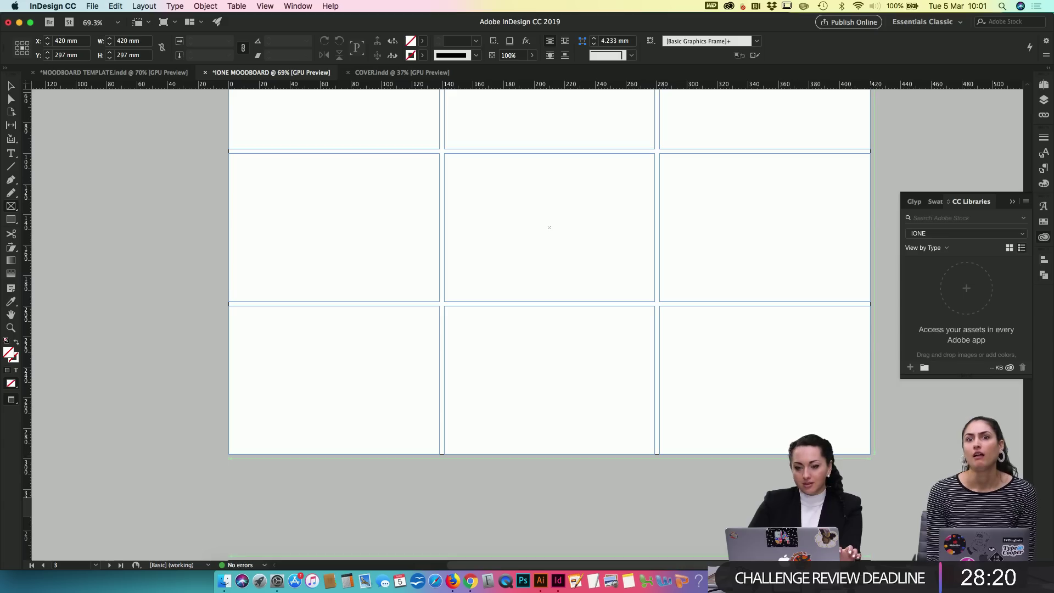
Step: Try narrower and wider gaps between the columns of the frame grid while it is still being drawn
mouse_move(870, 454)
mouse_down()
mouse_move(803, 412)
mouse_move(771, 365)
mouse_move(607, 332)
mouse_move(529, 394)
mouse_move(543, 433)
mouse_move(710, 449)
mouse_move(799, 404)
mouse_move(841, 368)
mouse_move(854, 372)
mouse_move(871, 455)
mouse_up()
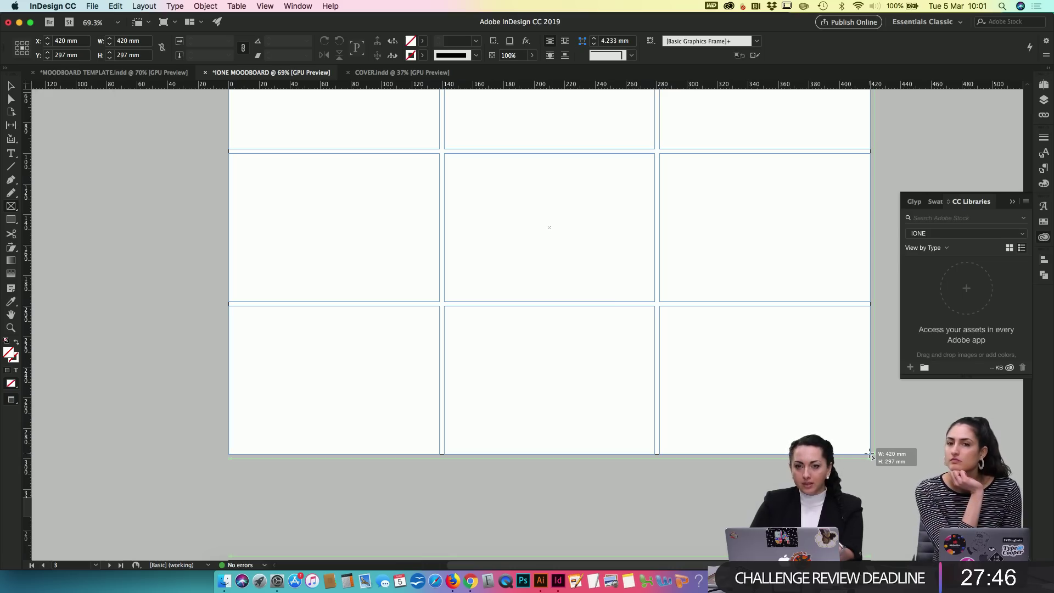
key(super+Left)
key(super+Left)
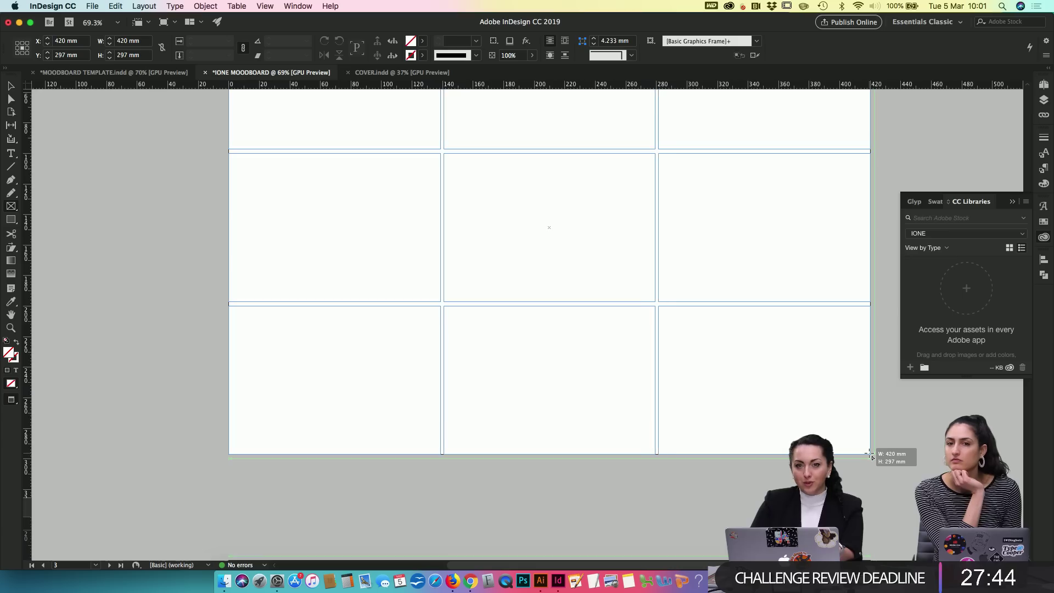
key(super+Right)
key(super+Right)
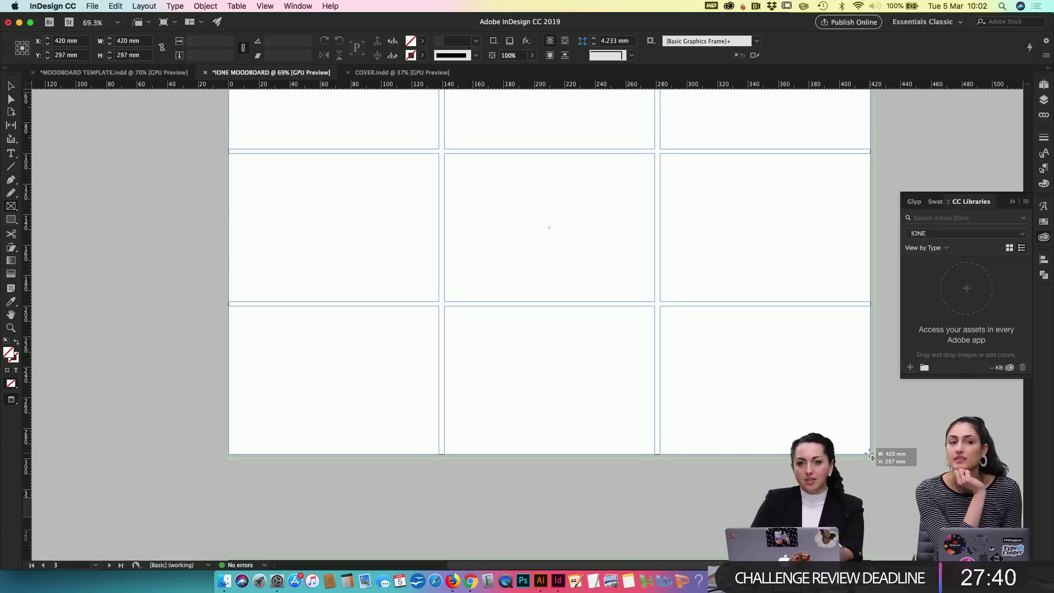
key(super+Right)
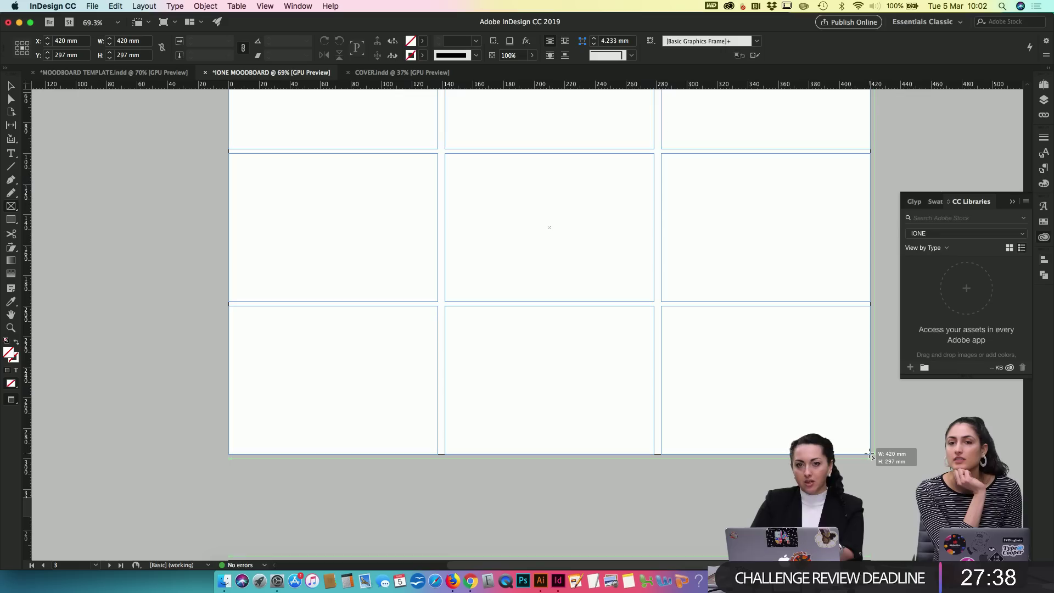
key(super+Right)
key(super+Right)
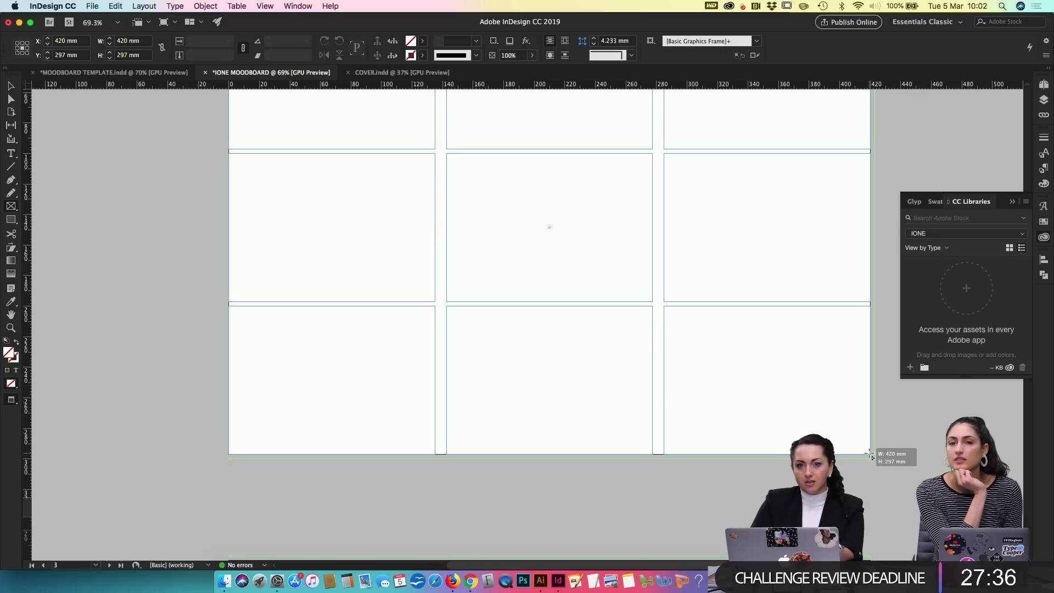
key(super+Right)
key(super+Right)
key(super+Right)
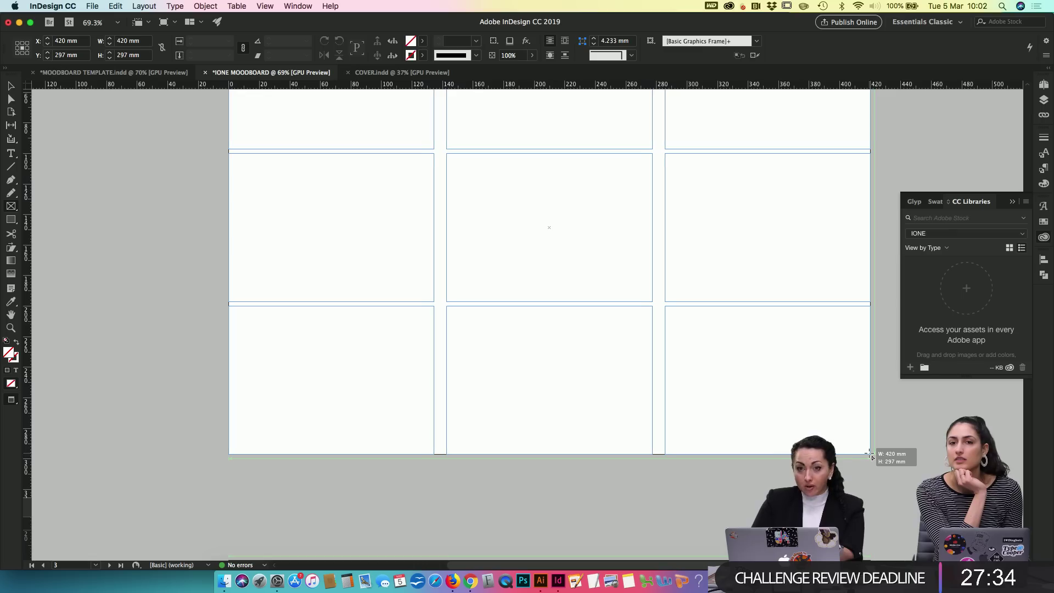
Step: Reduce the gaps between the grid's three columns until the neighbouring frames touch
key(super+Left)
key(super+Left)
key(super+Left)
key(super+Left)
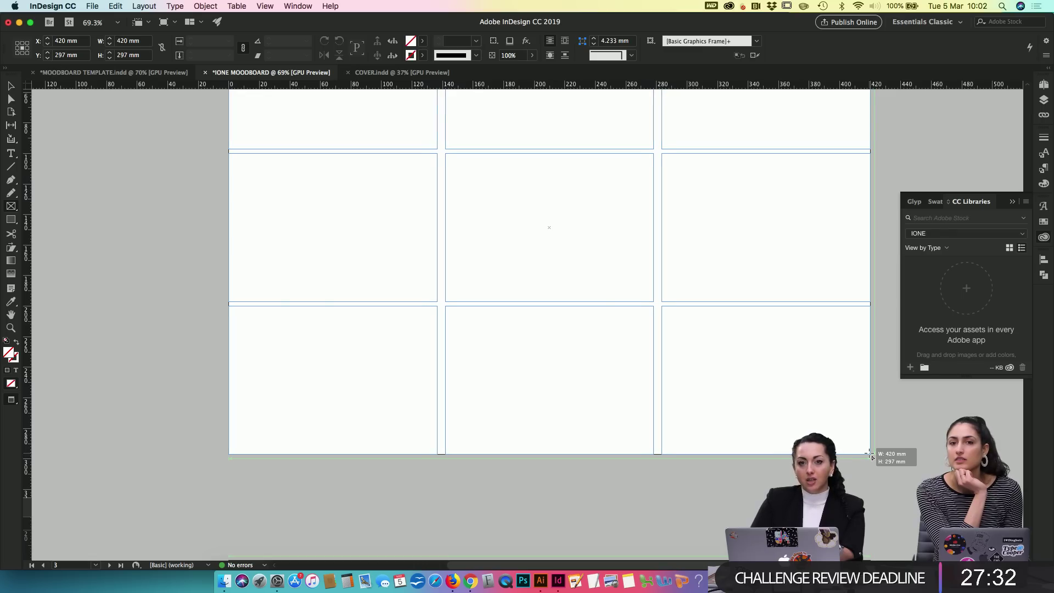
key(super+Left)
key(super+Left)
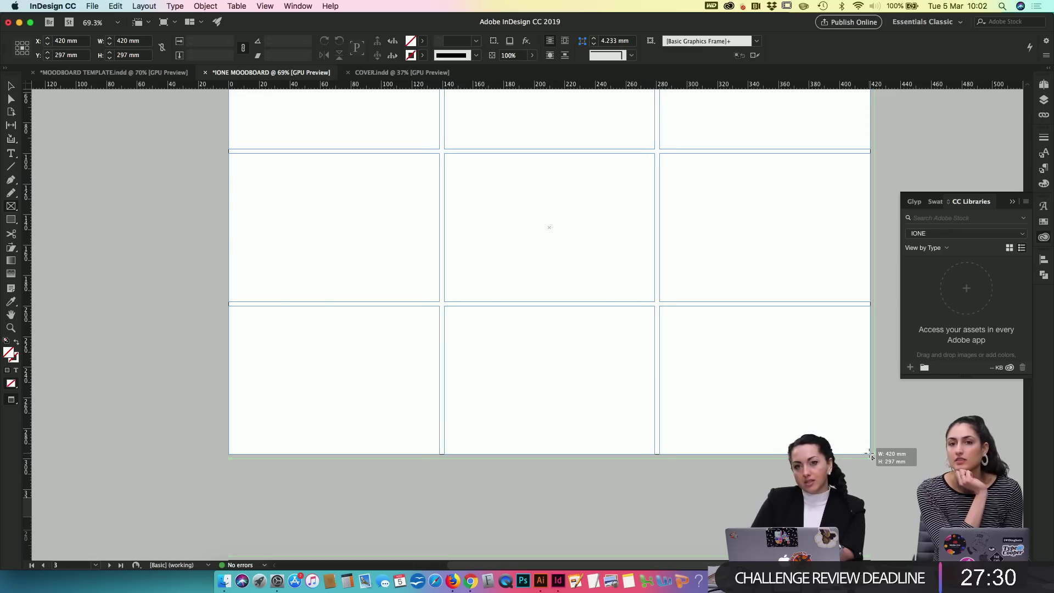
key(super+Left)
key(super+Left)
key(super+Left)
key(super+Left)
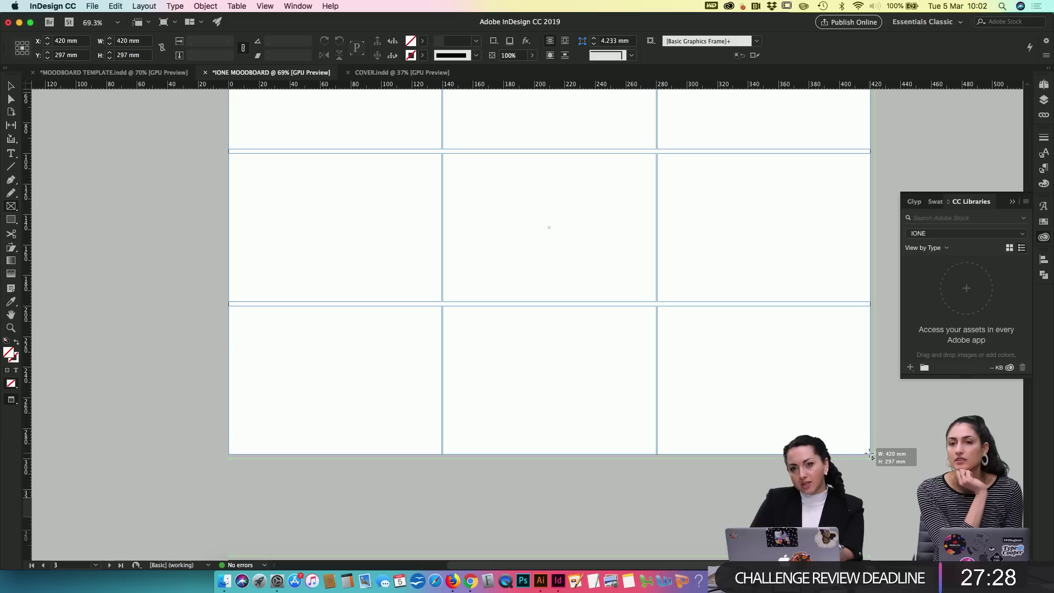
key(super+Left)
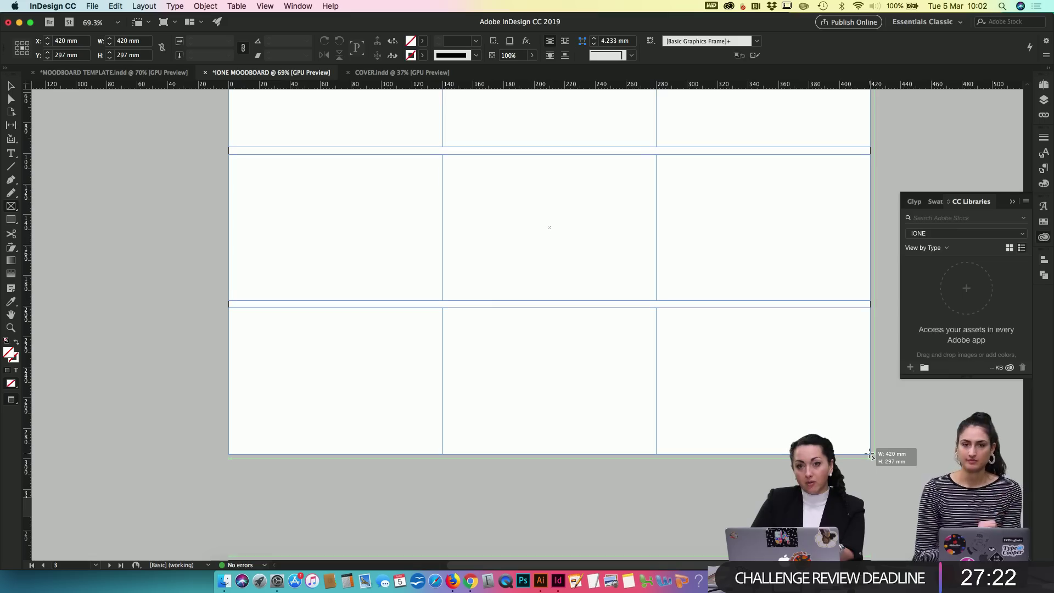
Step: Close the gaps between the grid's three rows and finish drawing the nine frames over the full page
key(super+Down)
key(super+Down)
key(super+Down)
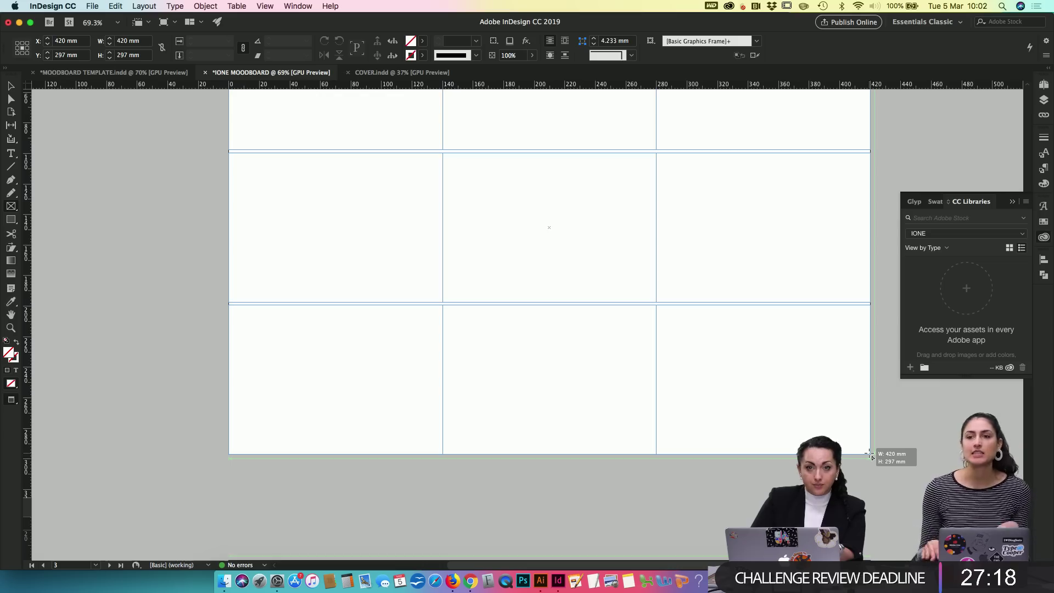
key(super+Down)
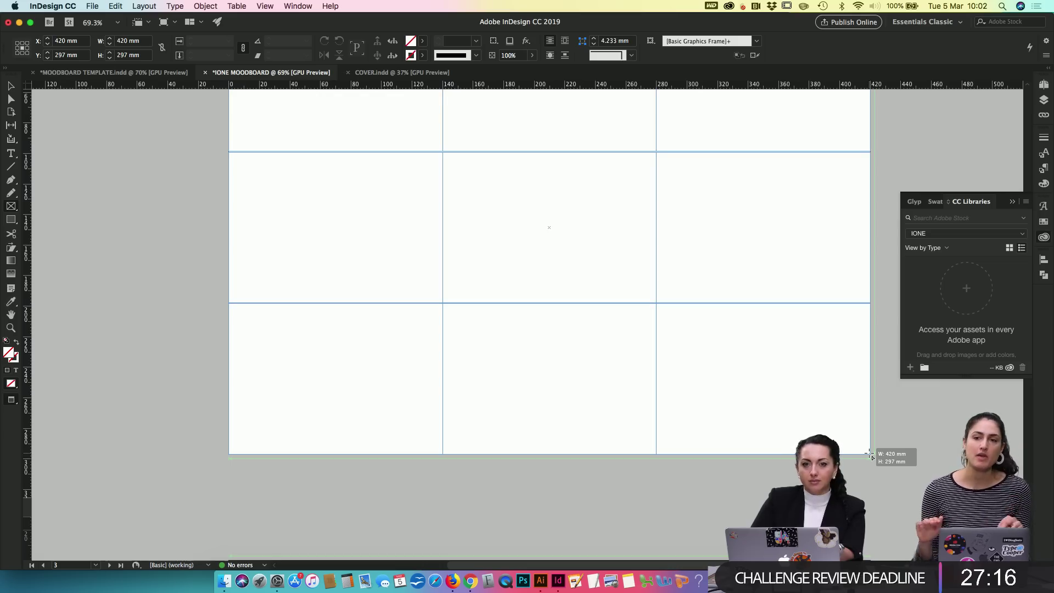
key(super+Down)
key(super+Down)
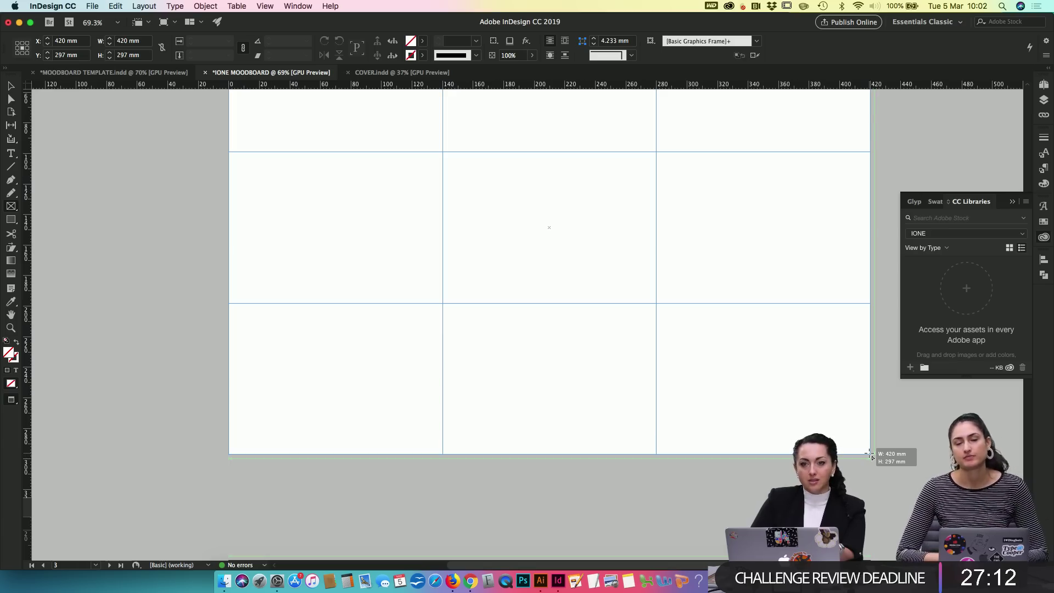
drag(870, 453, 870, 454)
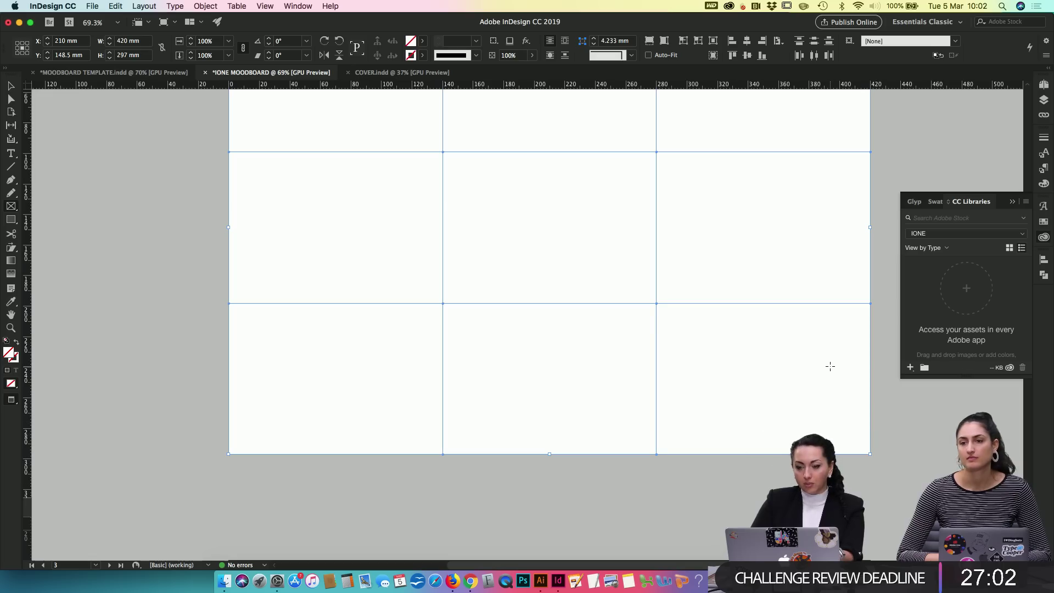
Step: Check the frame grid over the page and switch to the Normal screen mode to show frame diagonals, margins and bleed
scroll(744, 332, up, 2)
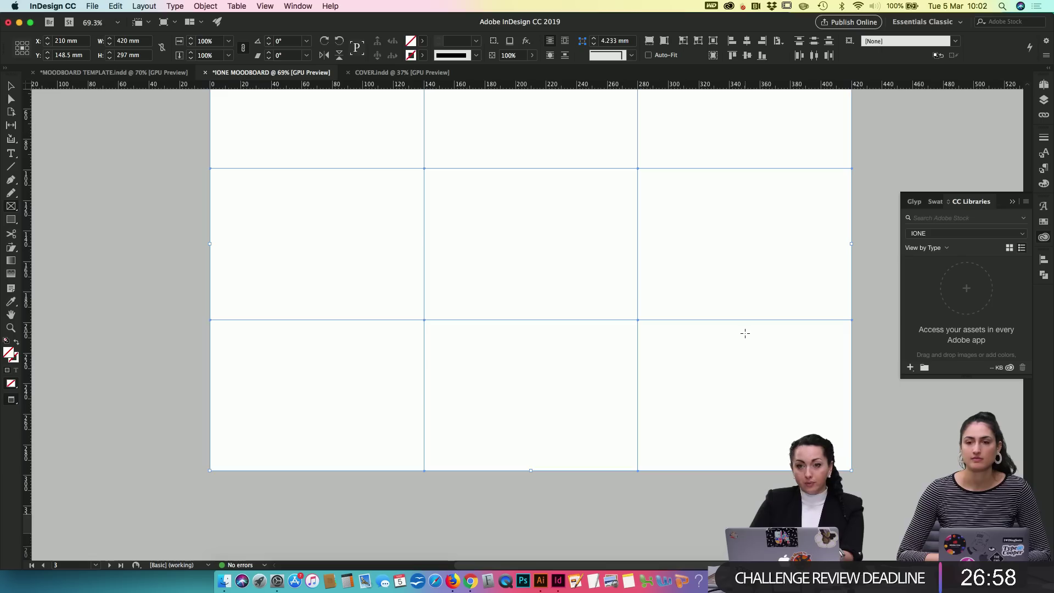
right_click(747, 355)
mouse_move(747, 356)
click(696, 360)
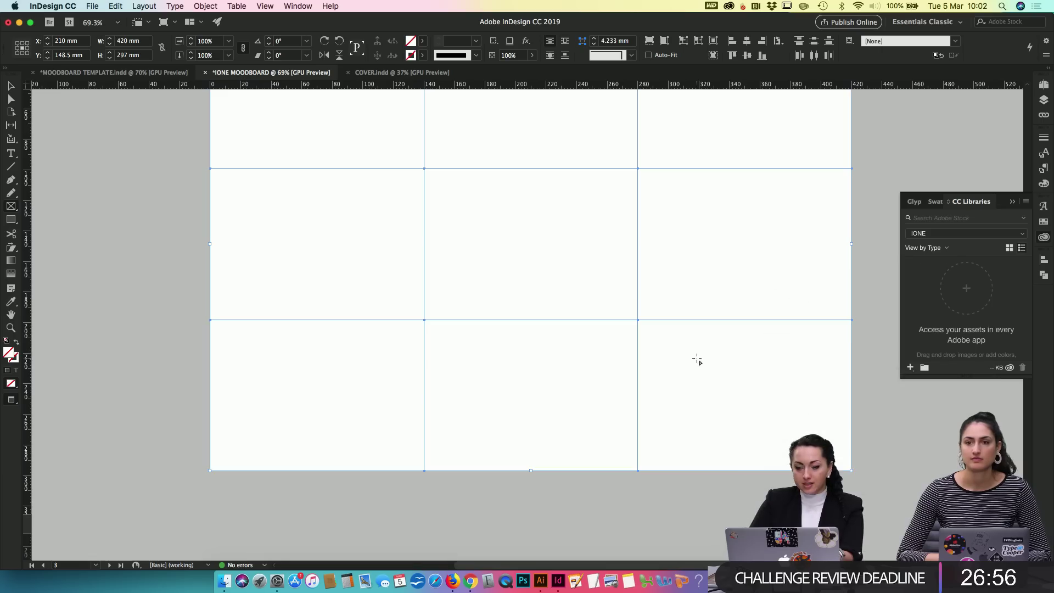
scroll(902, 158, up, 3)
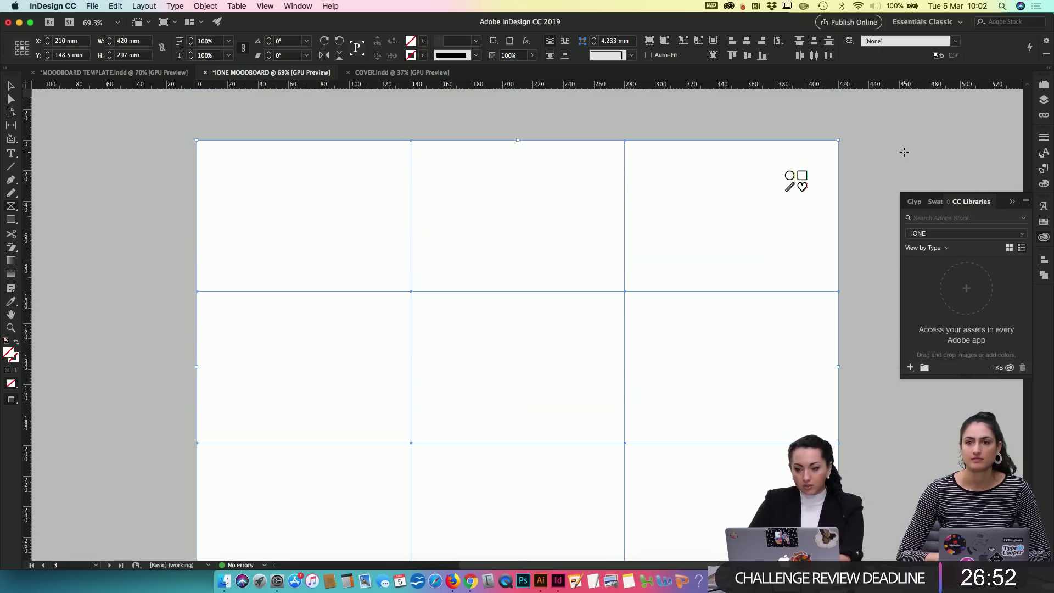
key(w)
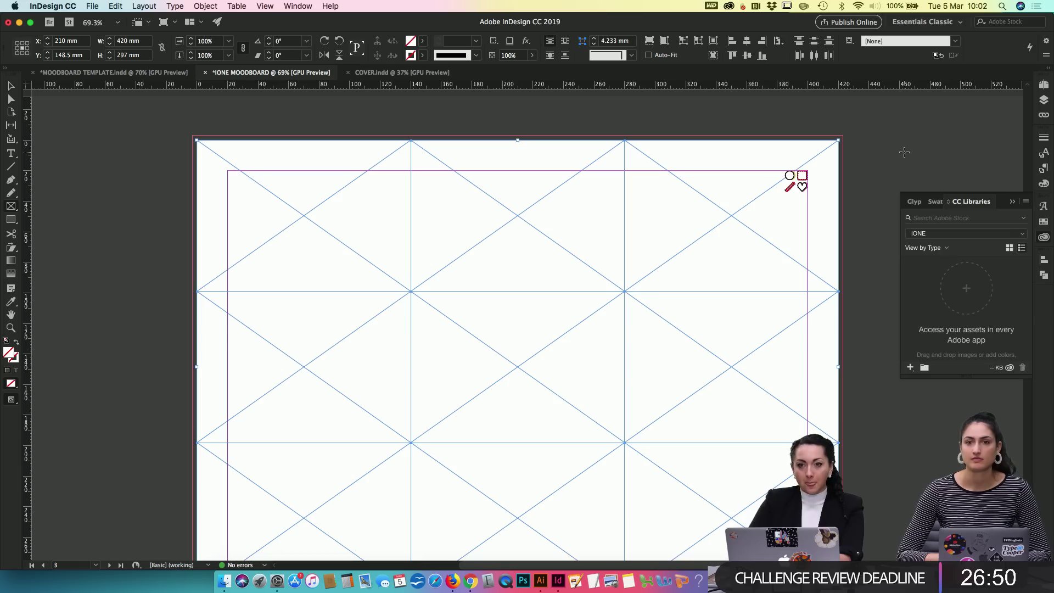
Step: Copy the nine-frame grid from page 3 and paste it in place on the blank pages 4 and 5
scroll(904, 152, down, 2)
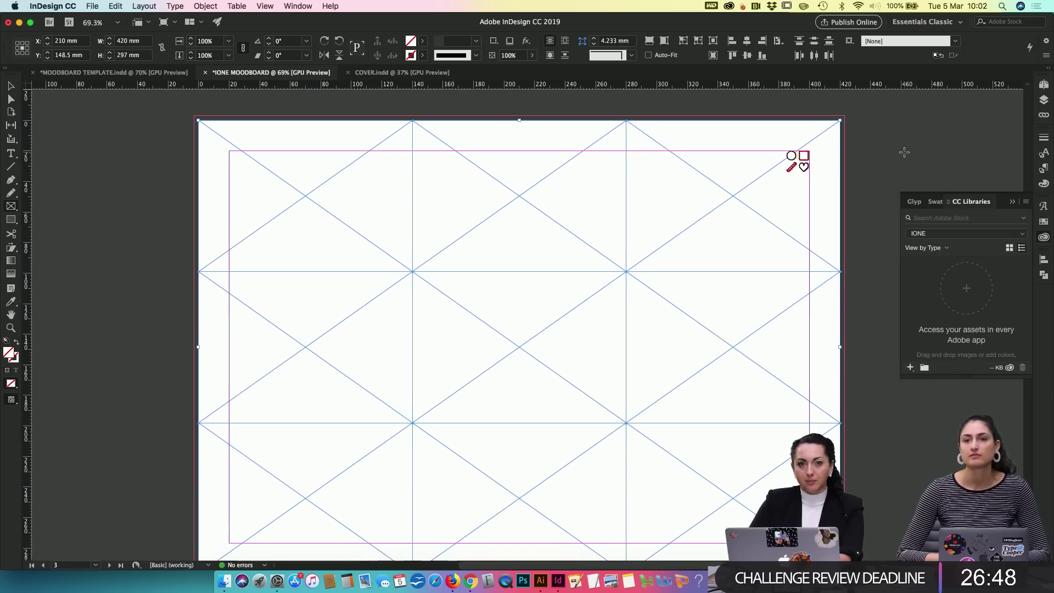
scroll(904, 152, down, 2)
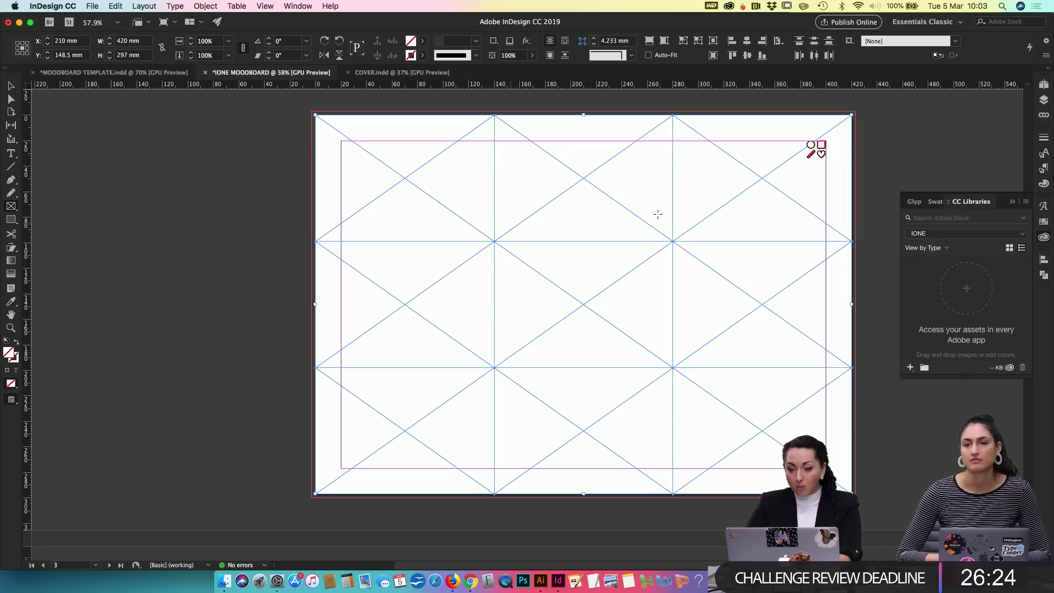
key(v)
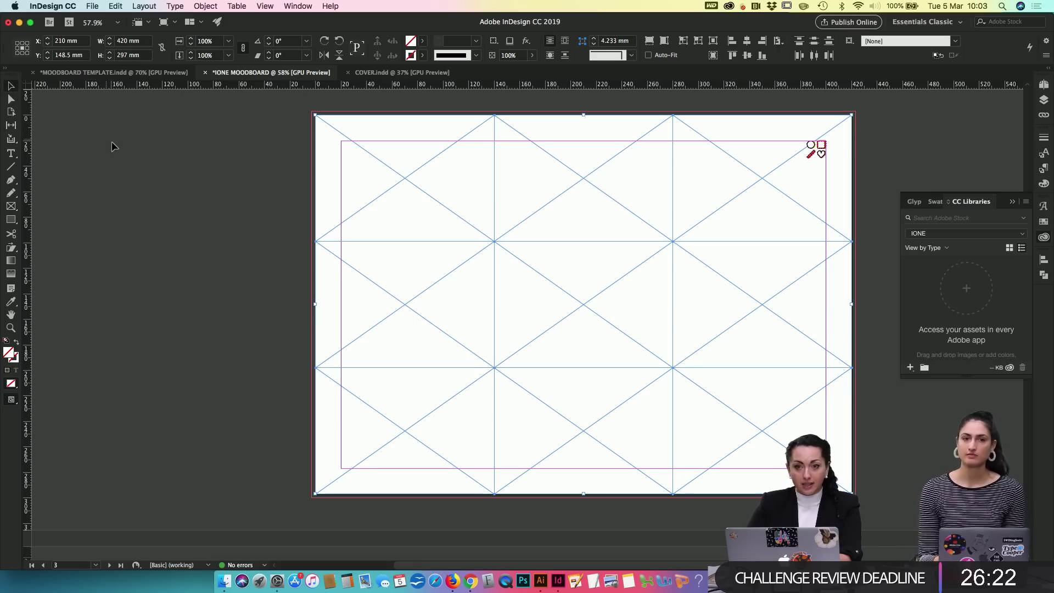
drag(153, 164, 749, 396)
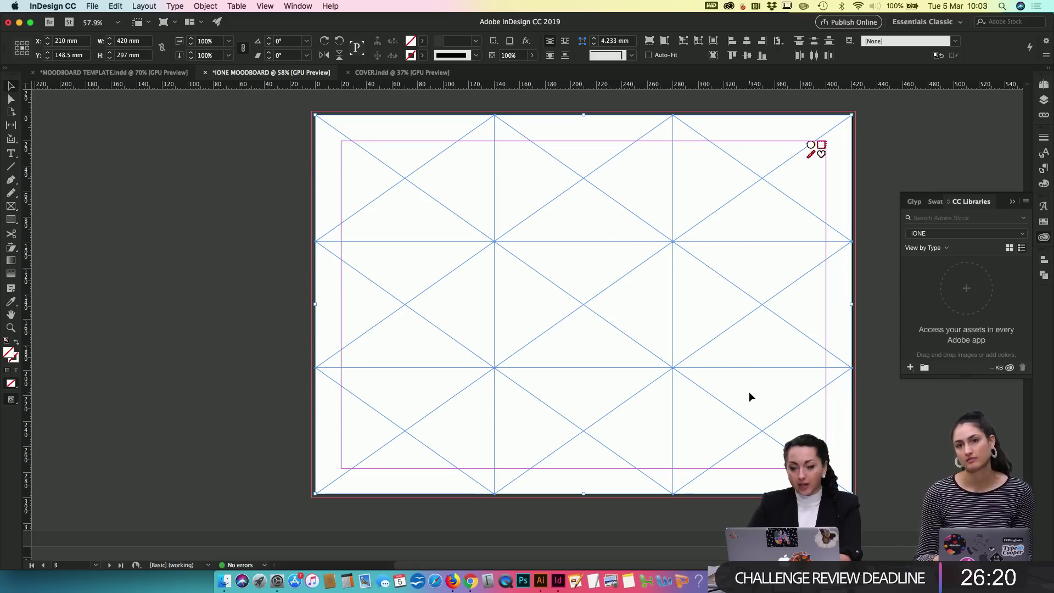
scroll(749, 396, down, 6)
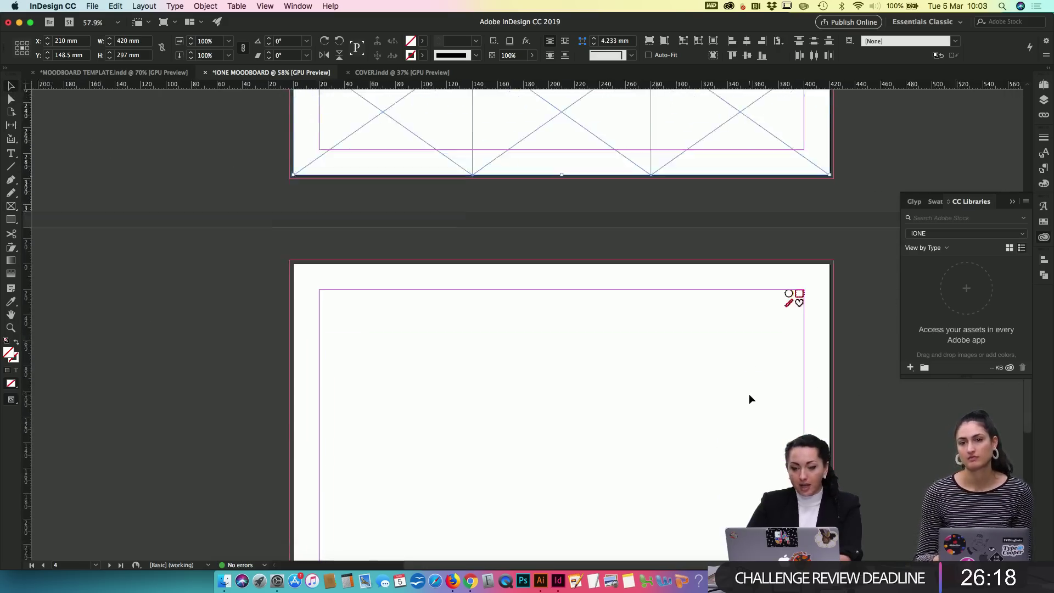
scroll(749, 396, up, 3)
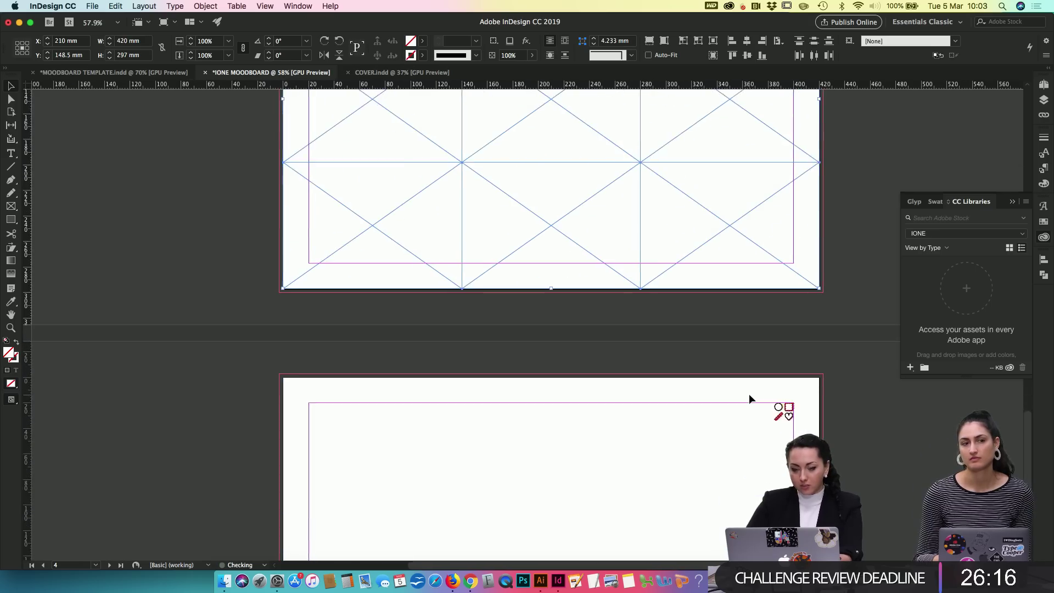
scroll(749, 393, down, 3)
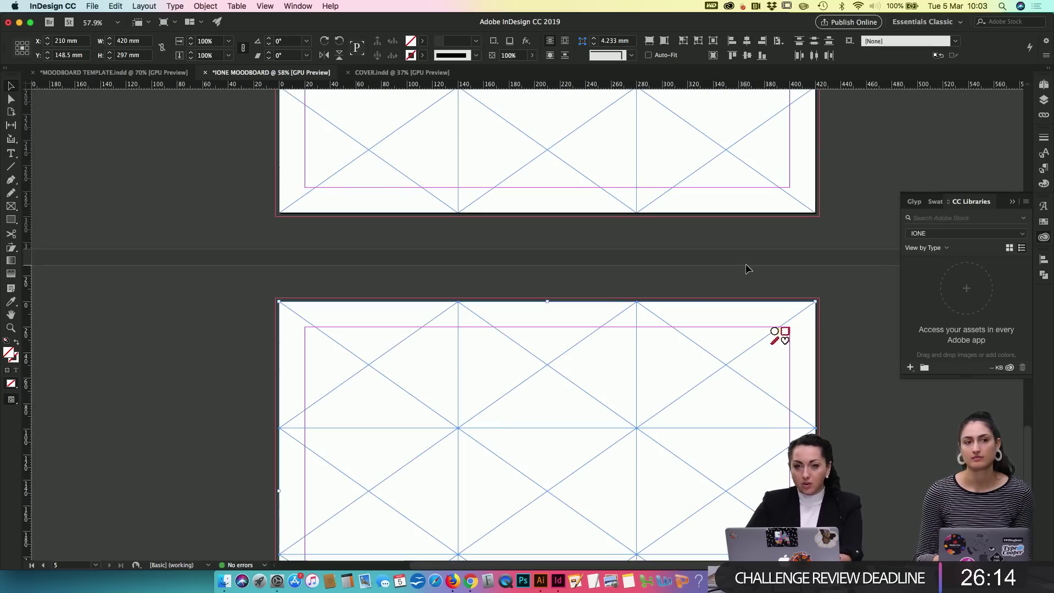
Step: Review the frame grids on pages 3 to 5 and the CORPORATE OBJECTIVES page for the layout so far
scroll(746, 269, up, 5)
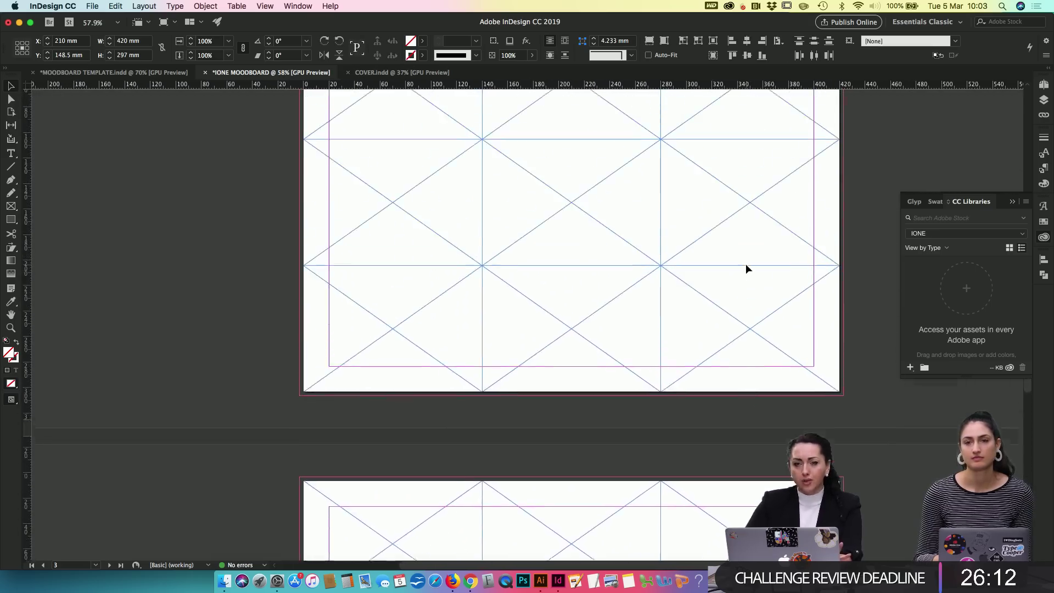
scroll(745, 268, up, 3)
scroll(745, 268, down, 1)
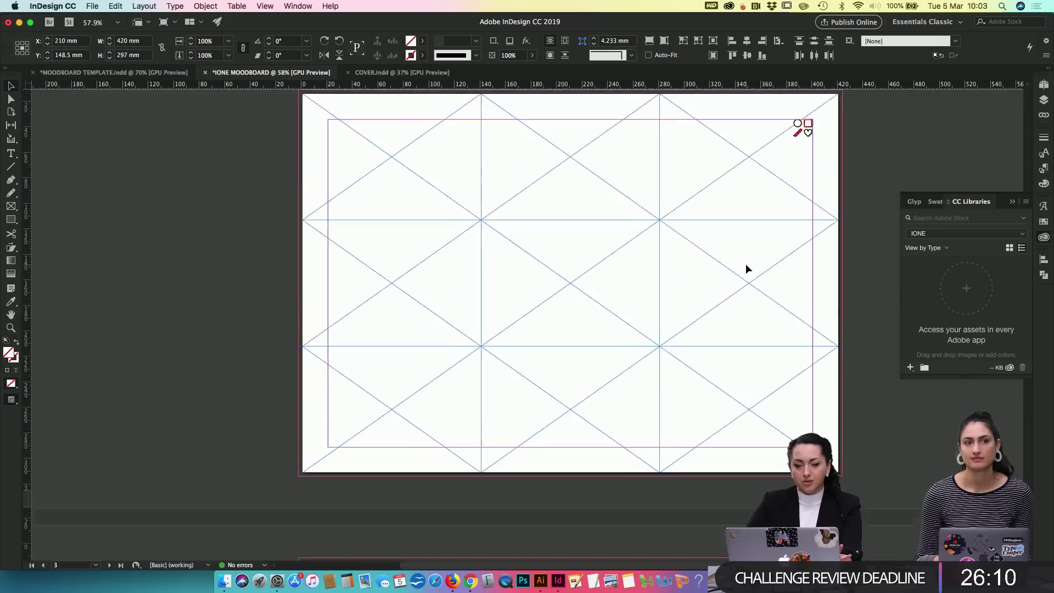
scroll(746, 265, up, 4)
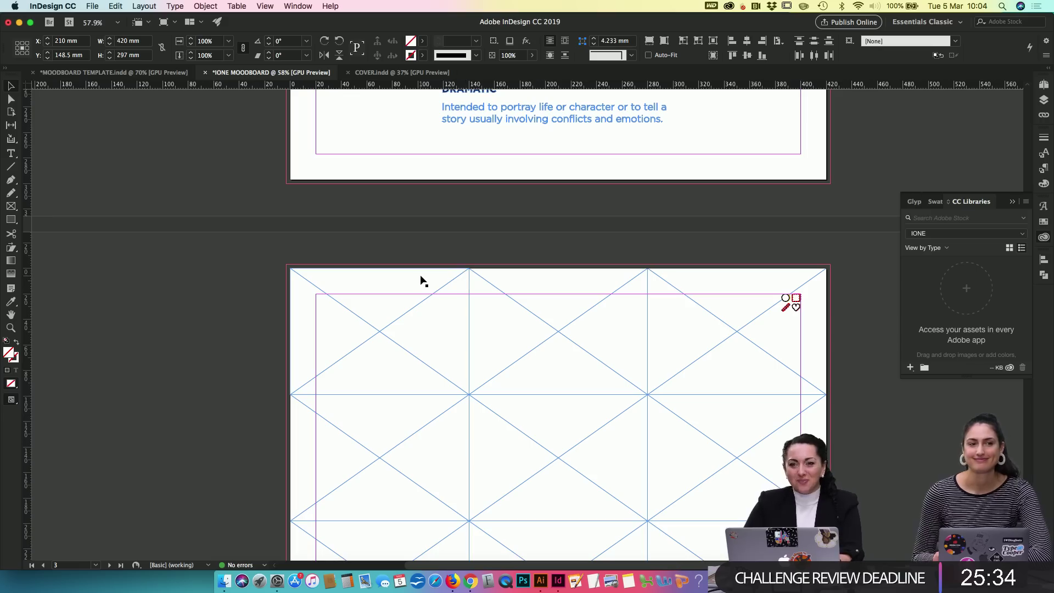
scroll(398, 297, up, 3)
scroll(397, 297, up, 5)
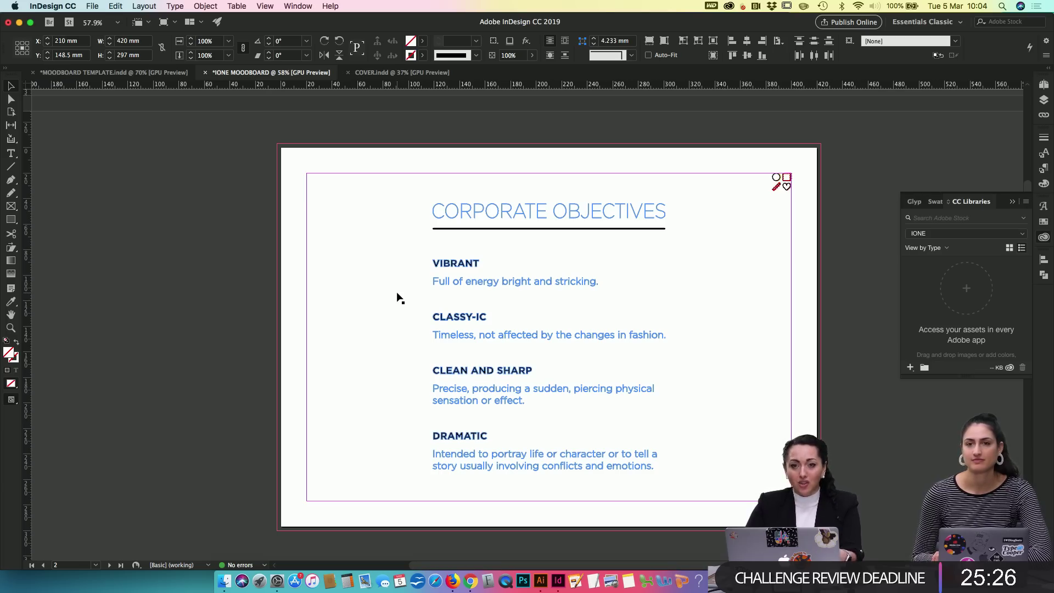
scroll(397, 297, down, 10)
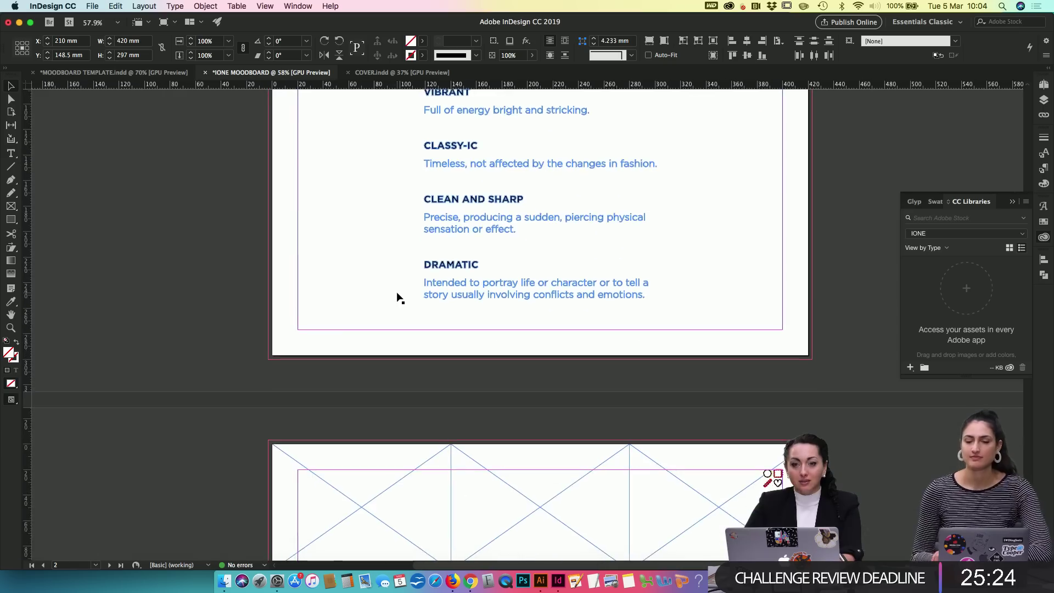
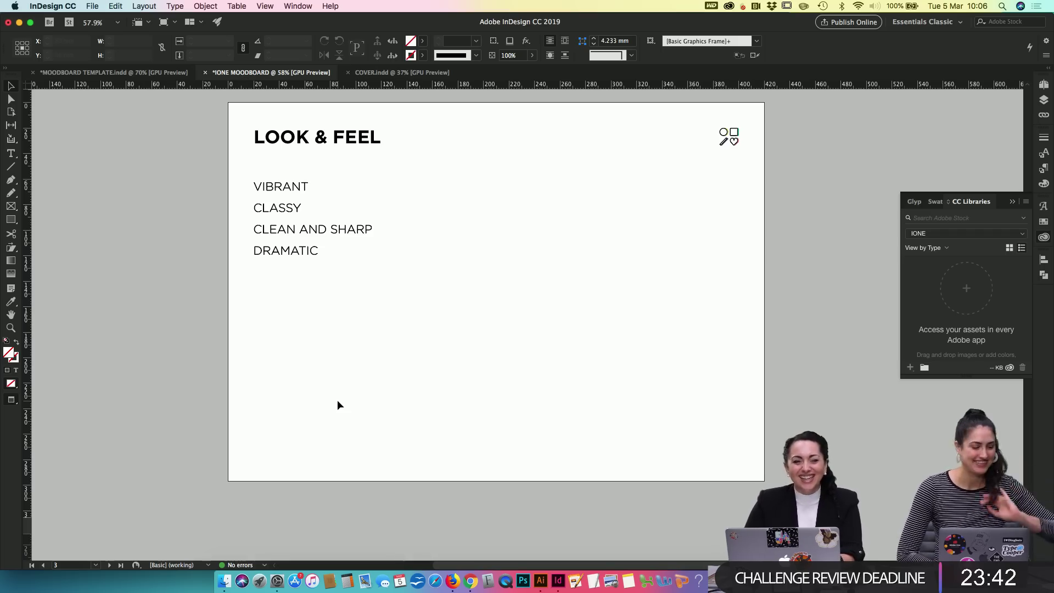
Step: Show the frame edges on the LOOK & FEEL page and start placing images from the IMPORT folder inside MOODBOARDS
click(337, 401)
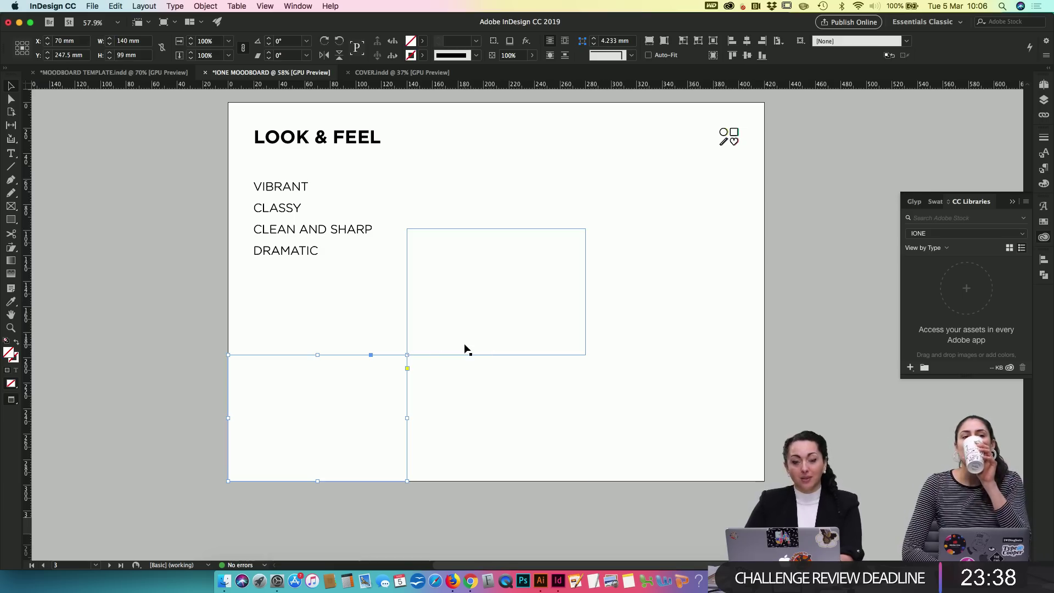
key(w)
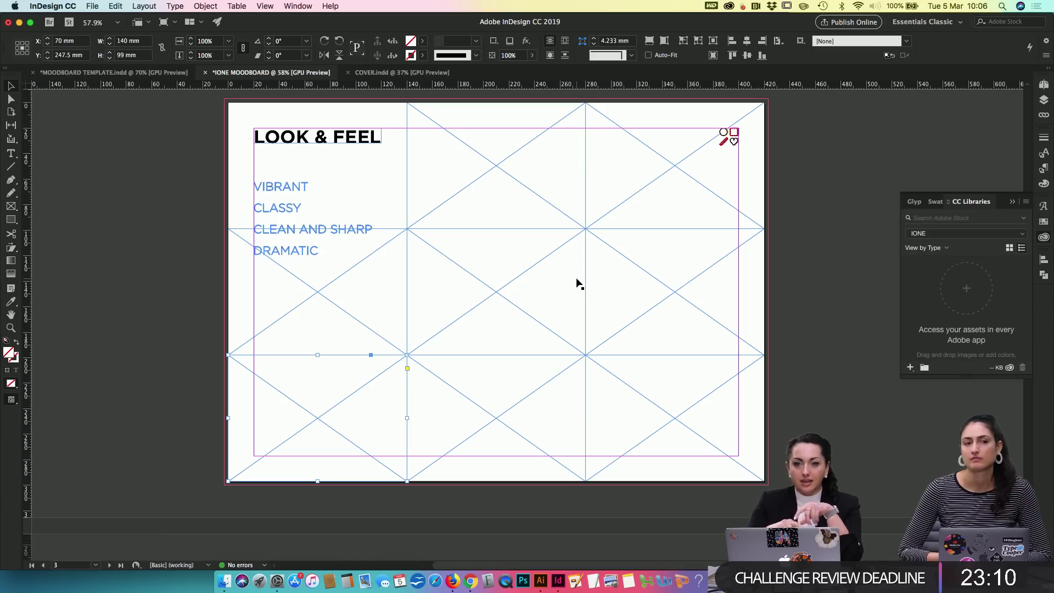
key(super+d)
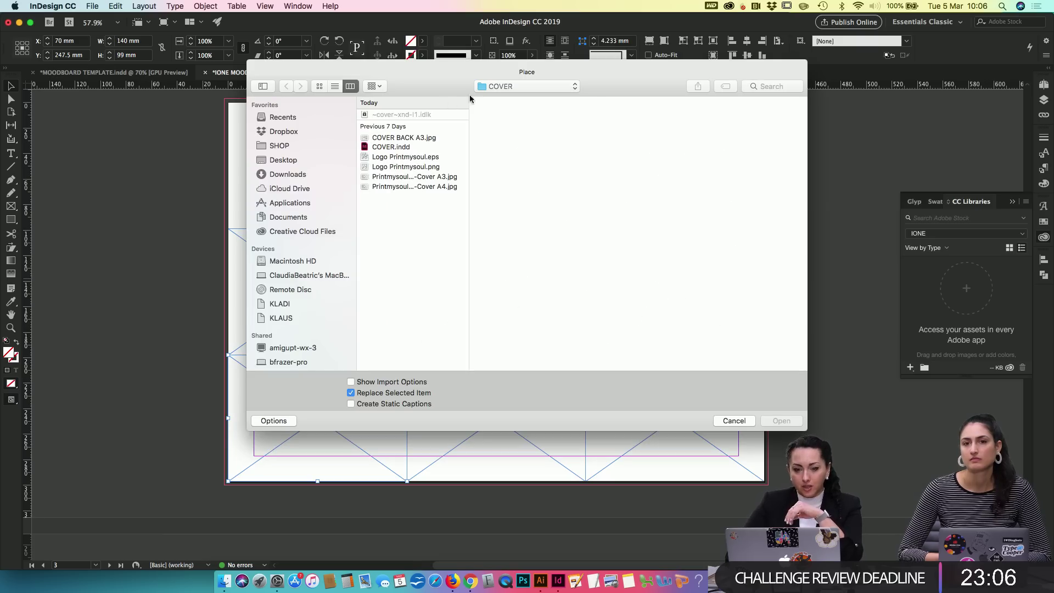
click(516, 87)
click(513, 108)
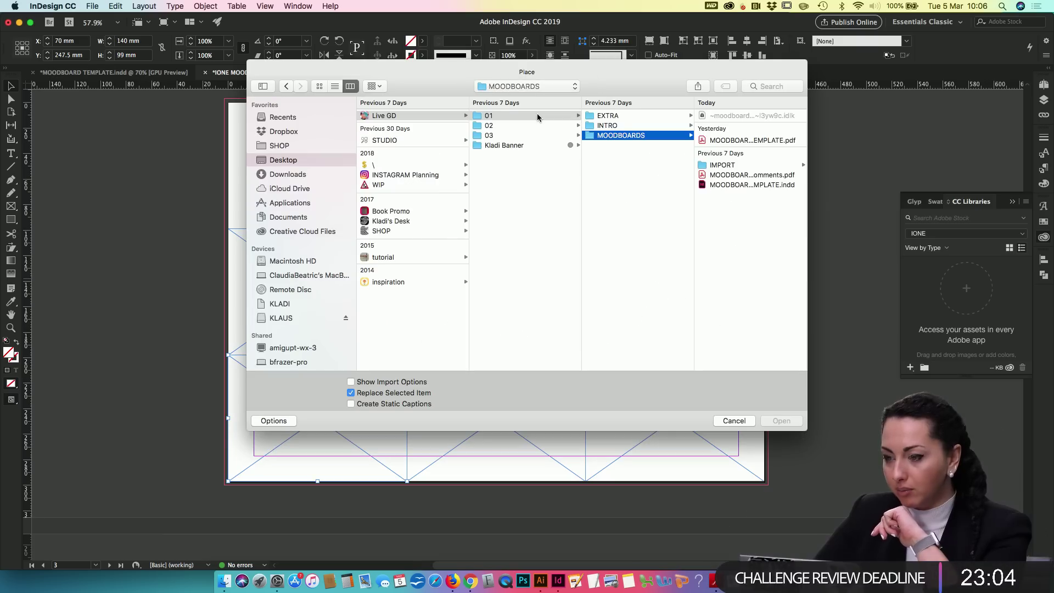
click(631, 126)
click(707, 140)
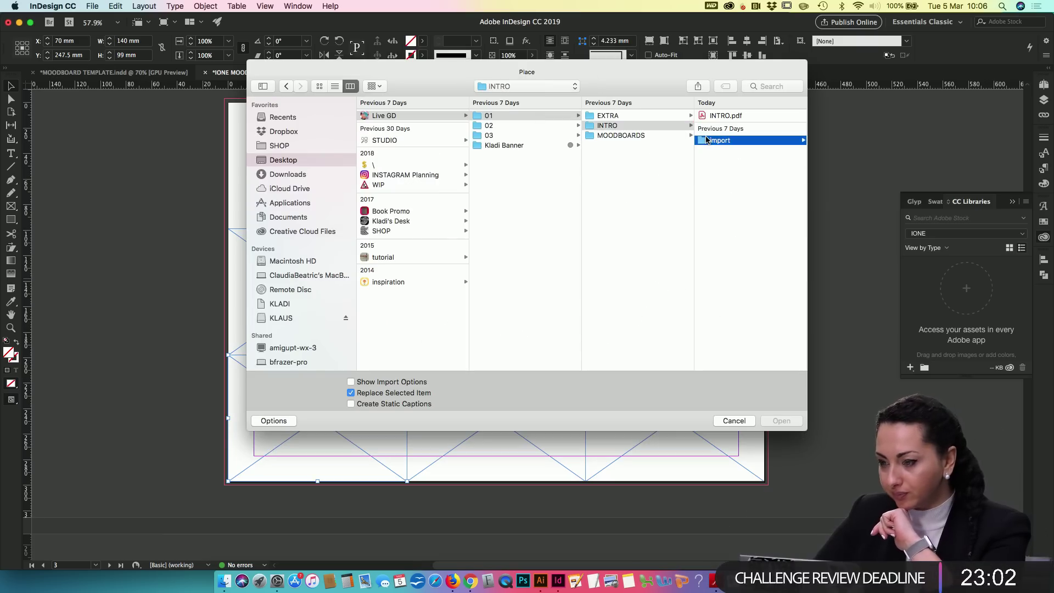
click(639, 136)
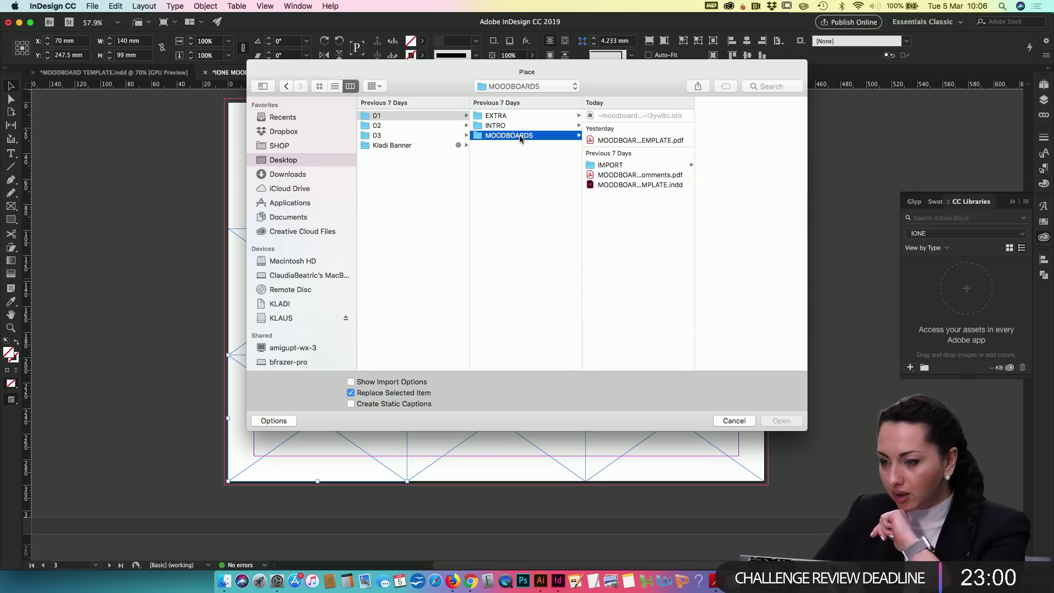
click(617, 165)
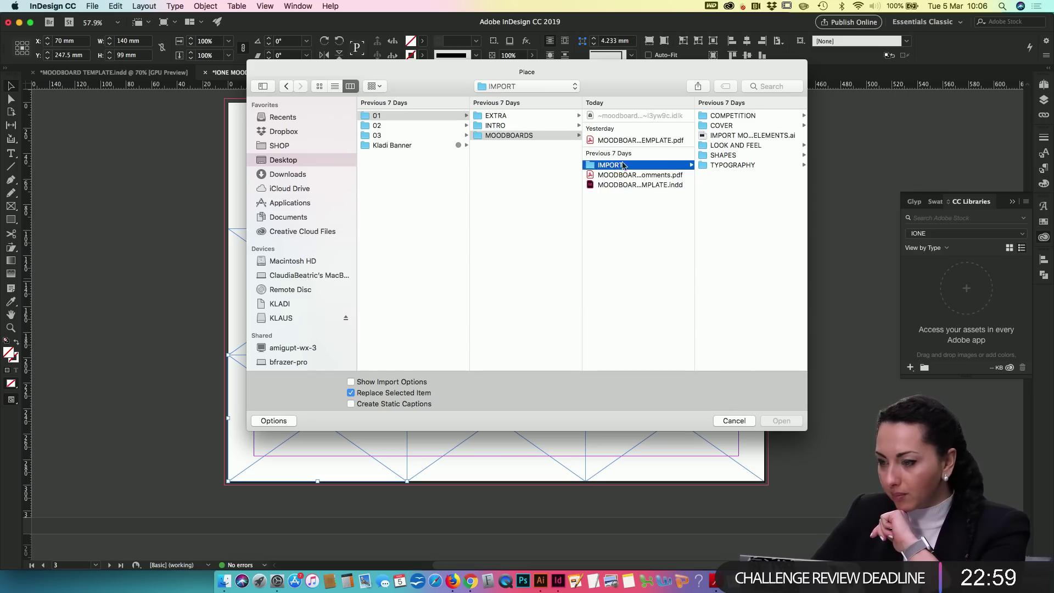
Step: Load all images from the LOOK AND FEEL folder for placement
click(727, 146)
drag(751, 336, 729, 115)
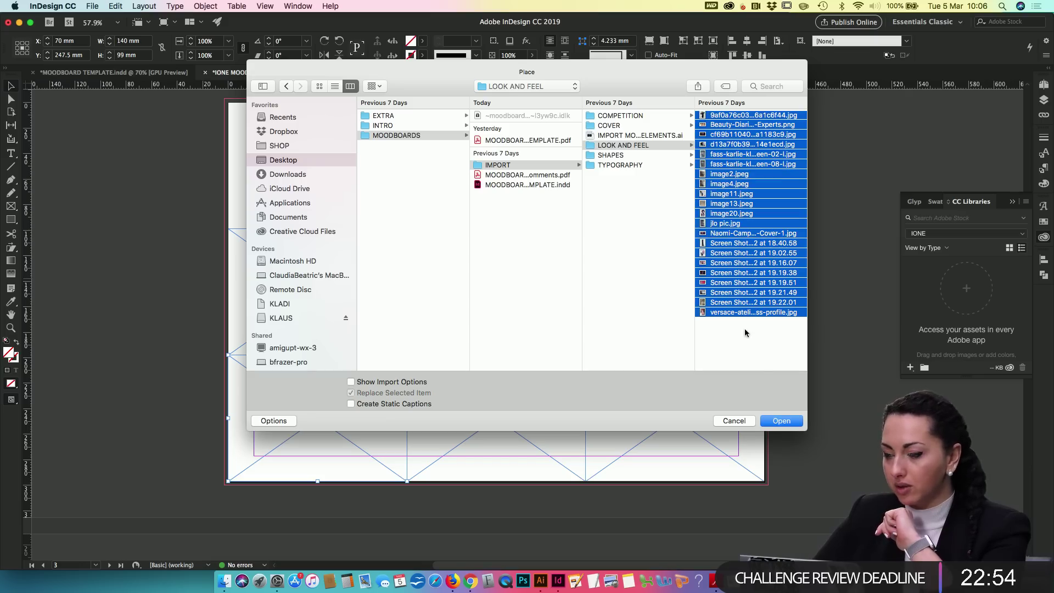
click(780, 420)
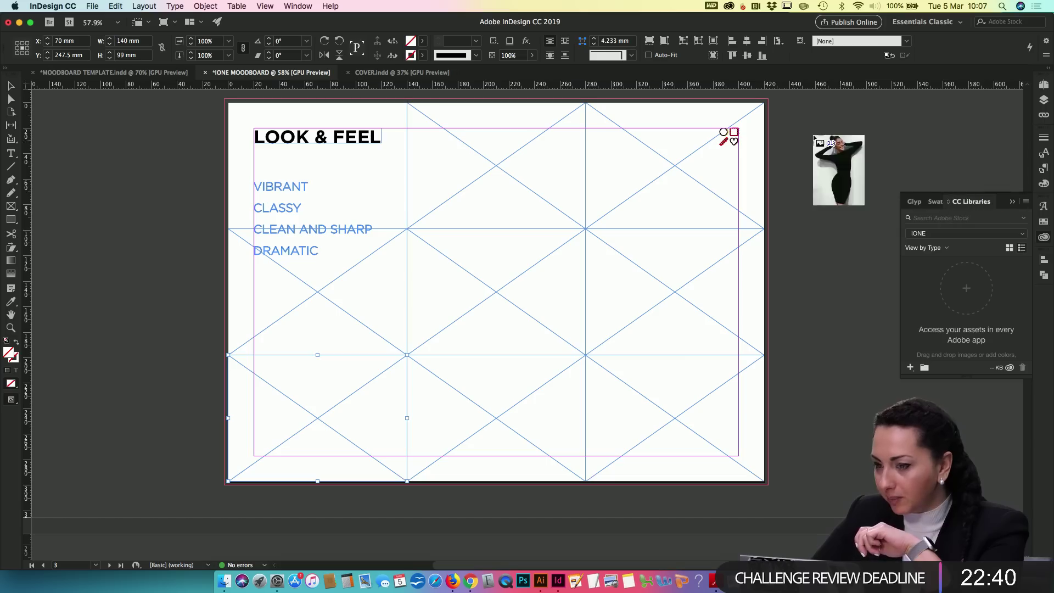
Step: Show the full page list and duplicate the frame-grid page 5 twice to make pages 6 and 7
click(1043, 86)
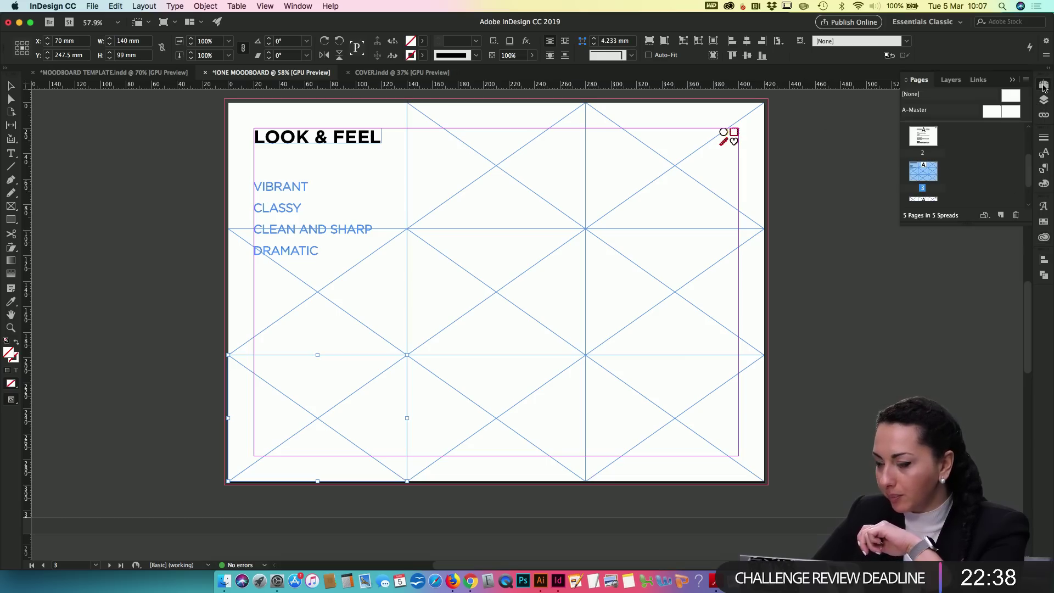
drag(967, 224, 972, 346)
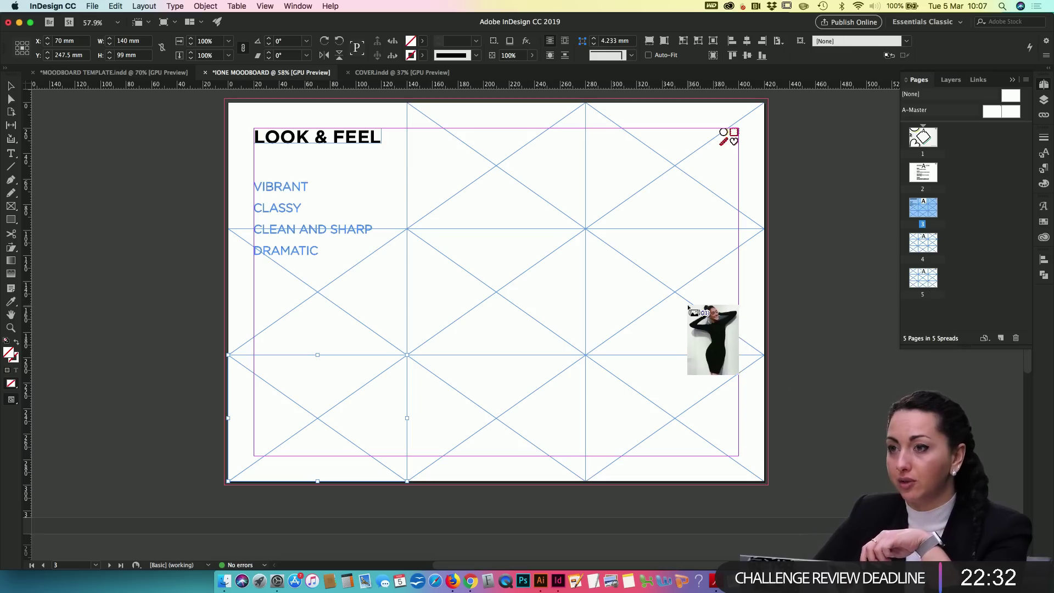
click(922, 285)
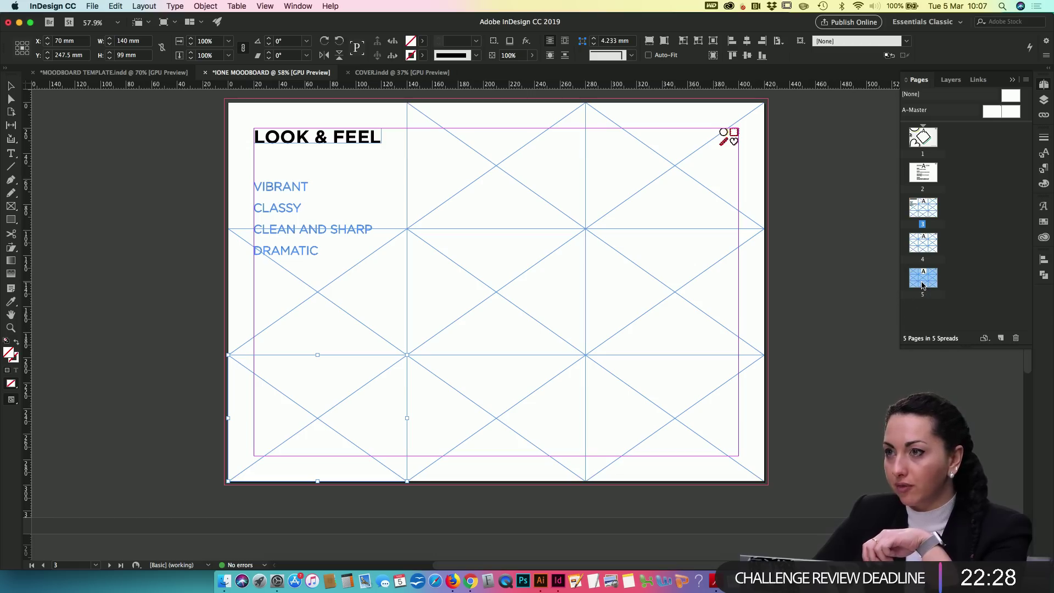
click(1002, 337)
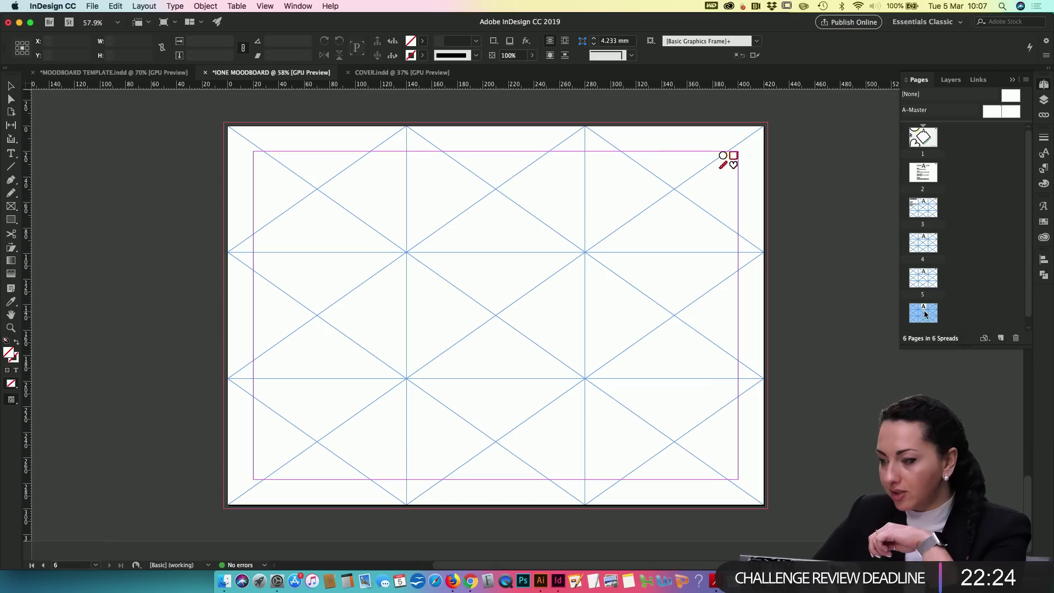
click(993, 331)
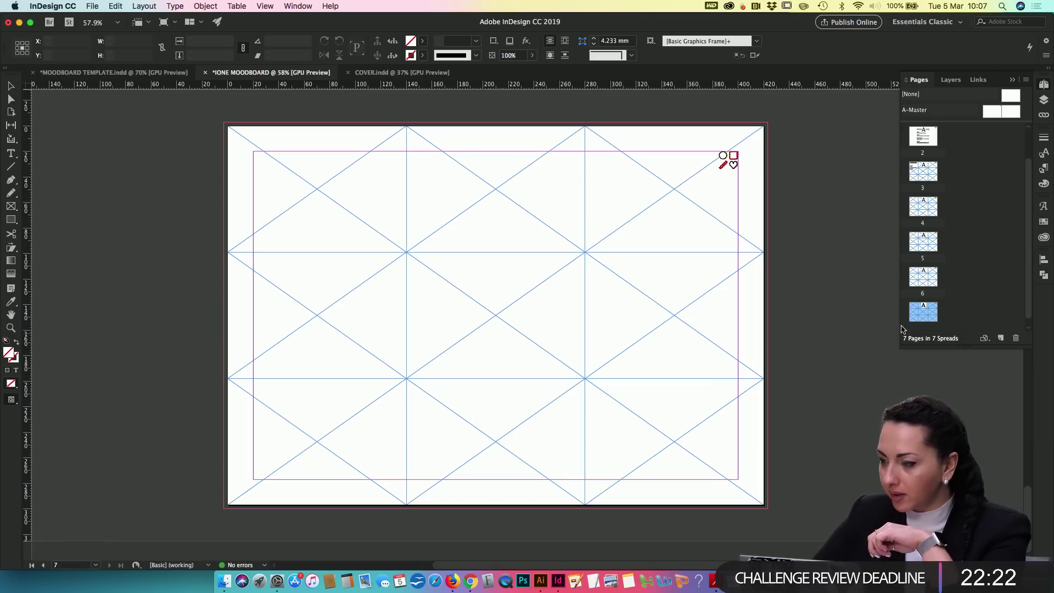
Step: Return to the LOOK & FEEL page and place the first two loaded images in the top row's middle and right frames
scroll(931, 310, up, 1)
scroll(866, 212, up, 5)
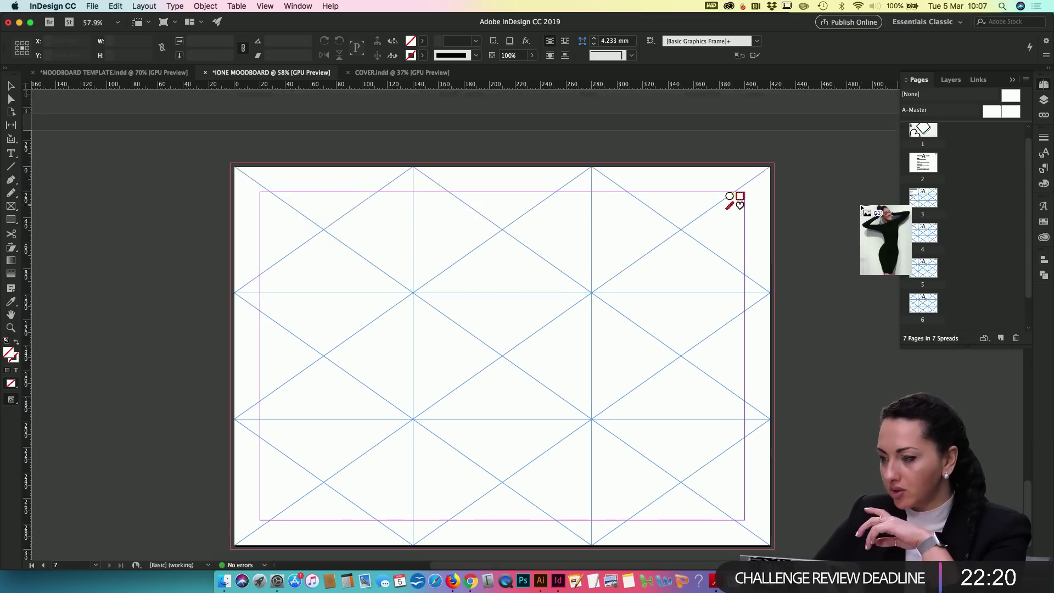
scroll(862, 207, up, 10)
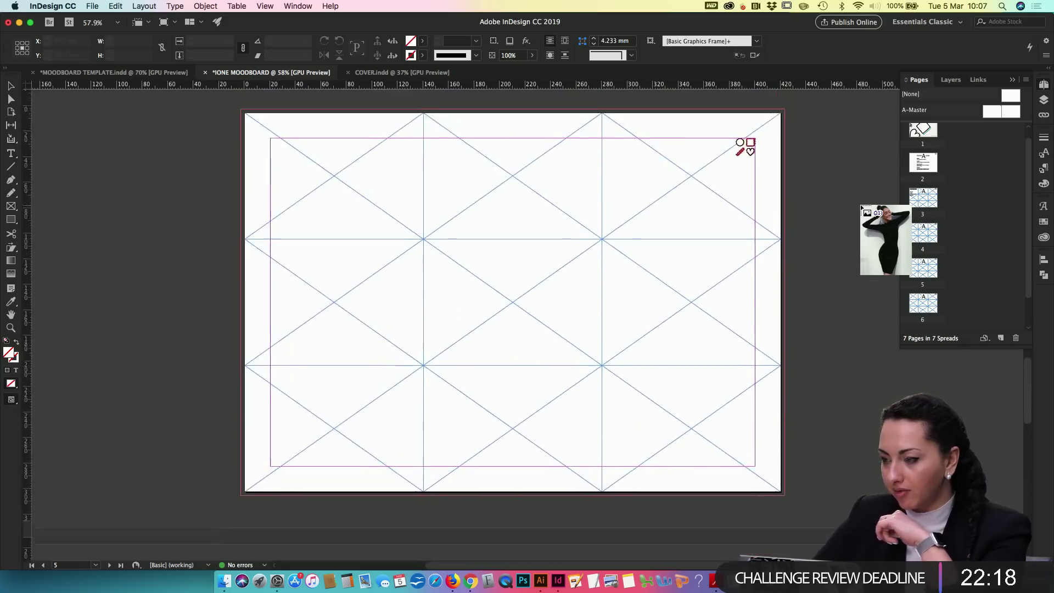
scroll(862, 206, up, 10)
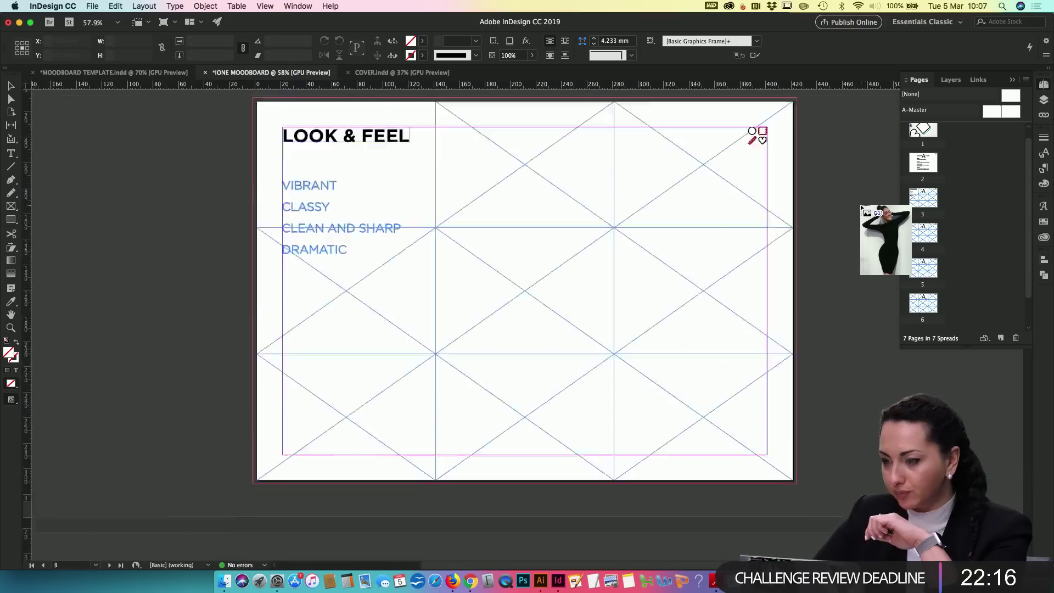
scroll(863, 211, down, 1)
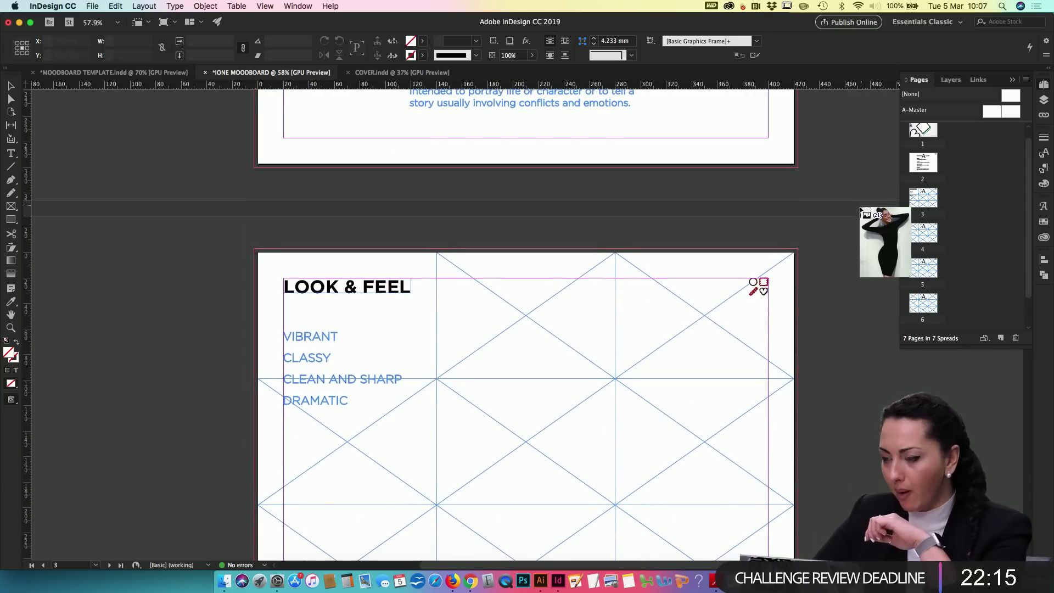
click(530, 319)
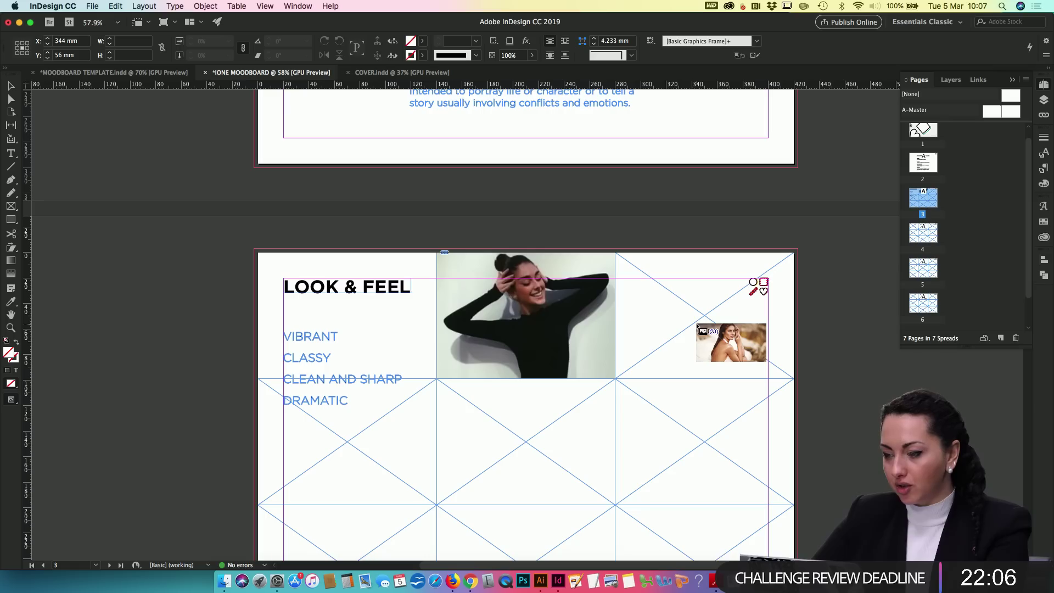
click(696, 324)
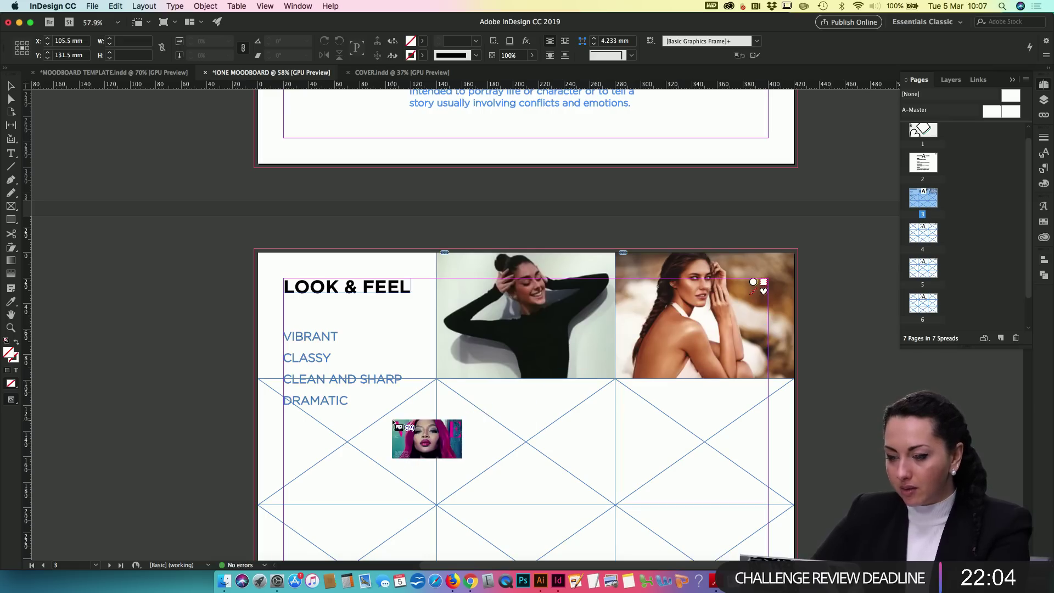
Step: Fill the three frames of the LOOK & FEEL page's middle row with the next loaded images
click(417, 436)
click(603, 450)
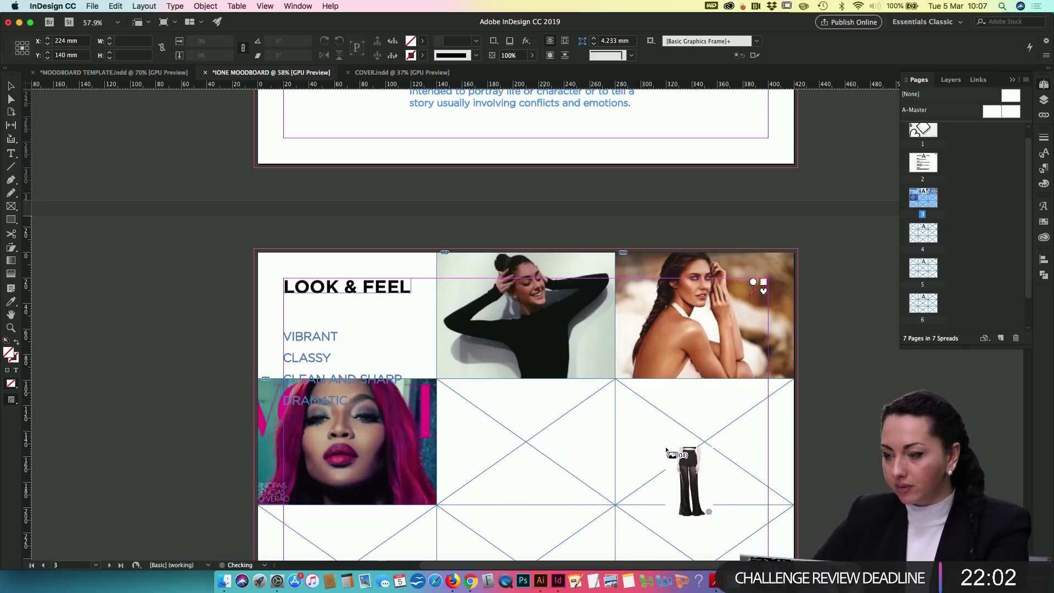
click(670, 446)
scroll(670, 447, down, 3)
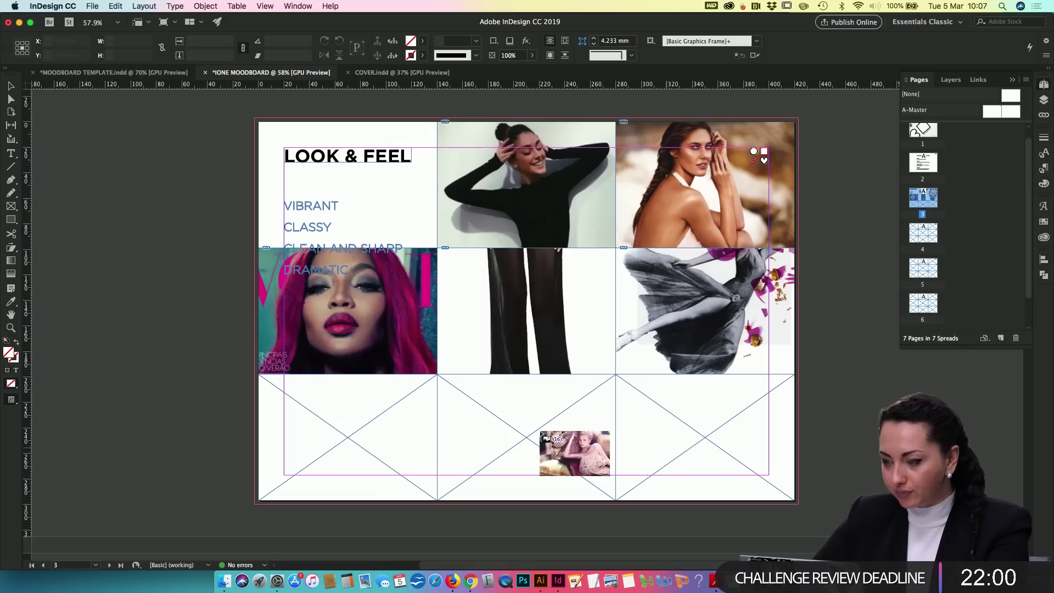
Step: Fill the three frames of the LOOK & FEEL page's bottom row with the next loaded images
click(428, 442)
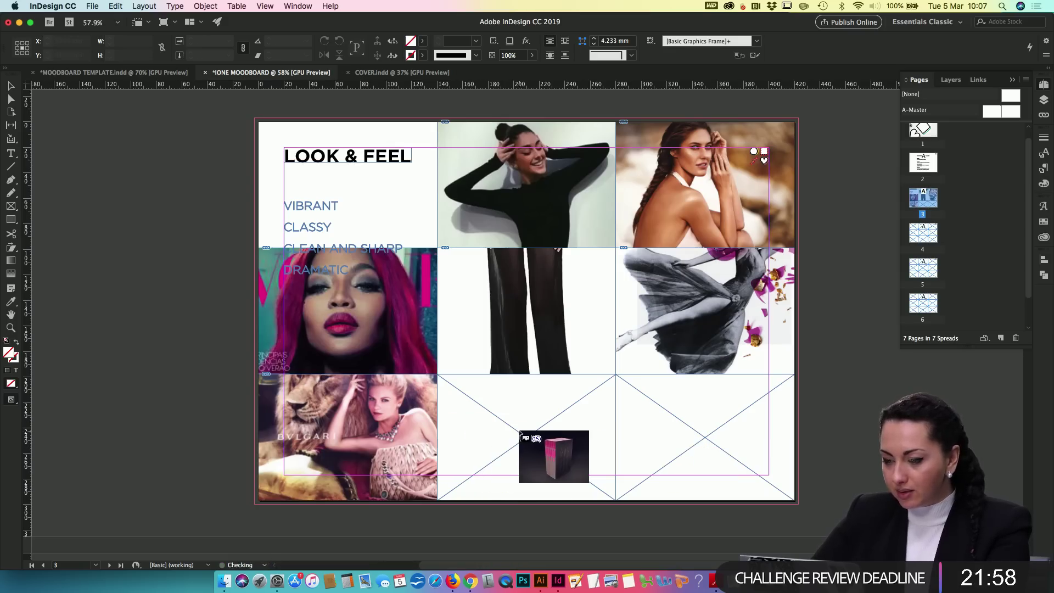
click(520, 433)
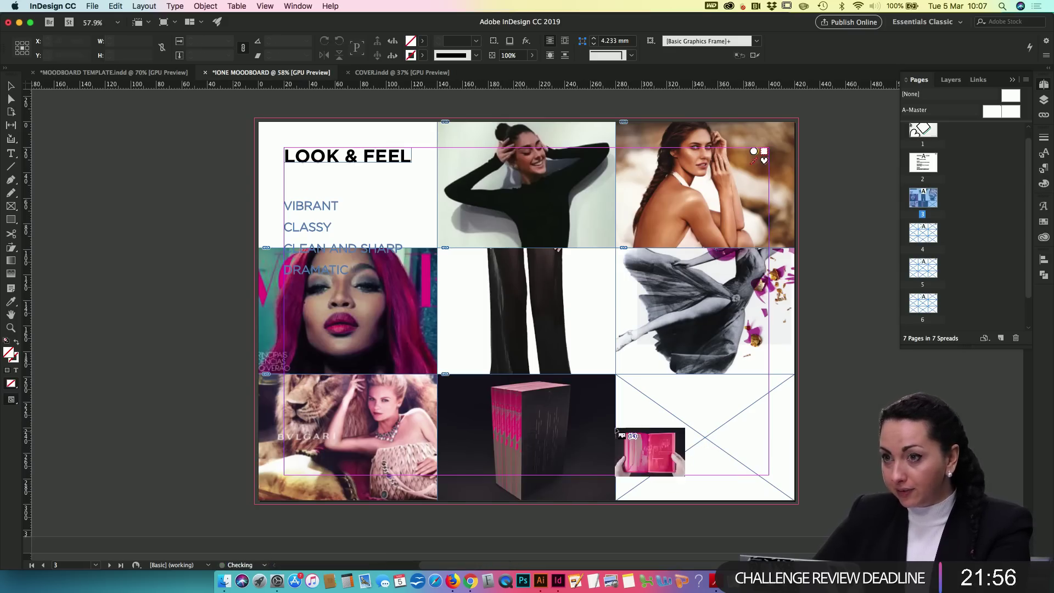
click(708, 422)
Step: Fill the three frames of page 4's top row with the next loaded images
scroll(708, 423, down, 5)
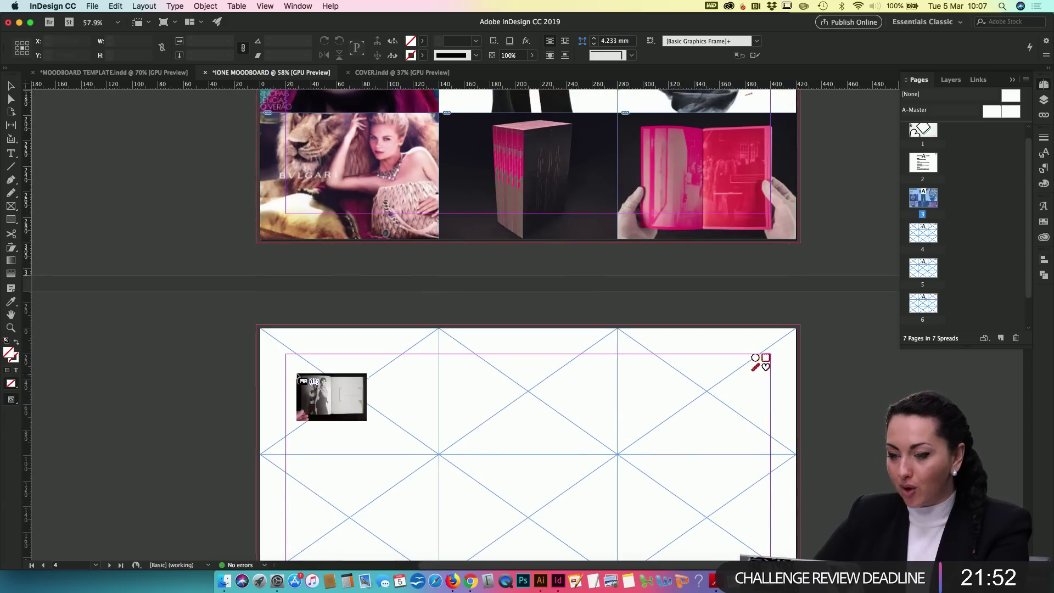
click(420, 387)
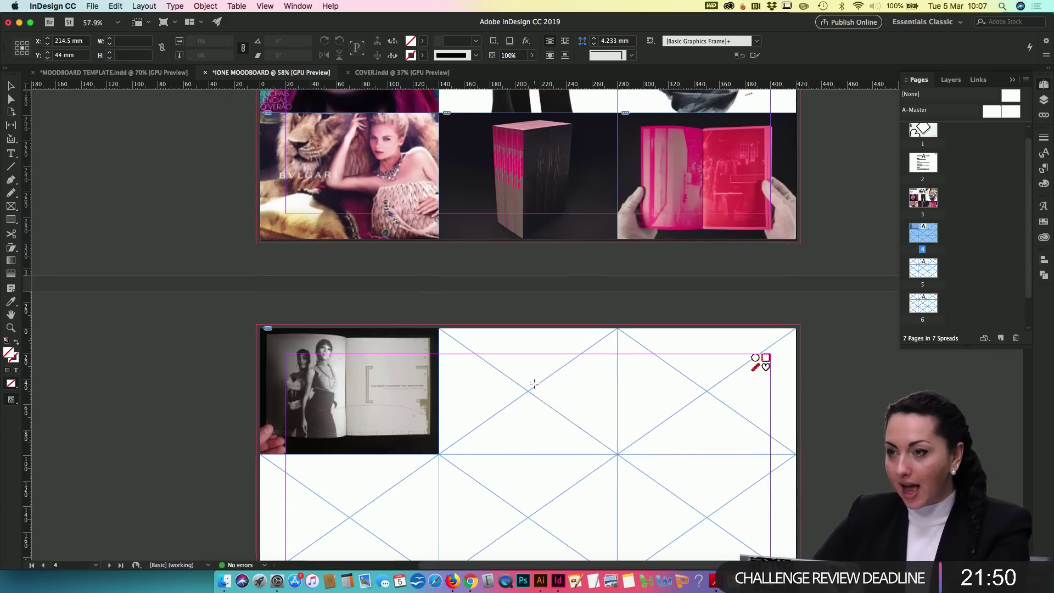
click(534, 387)
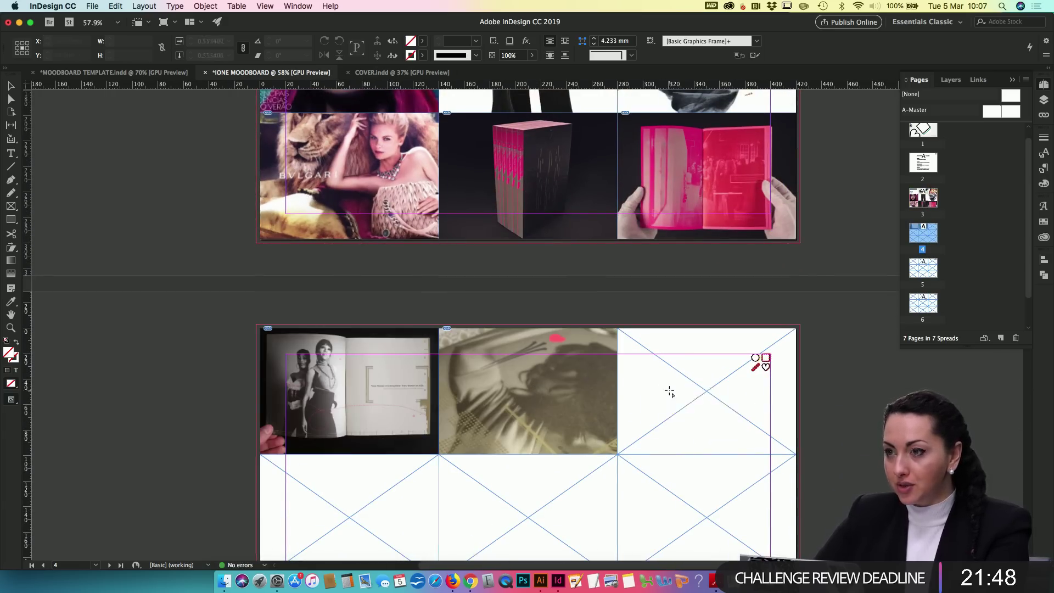
click(712, 408)
Step: Fill page 4's middle row with the next loaded images, undoing any image placed outside its frame
scroll(715, 434, down, 5)
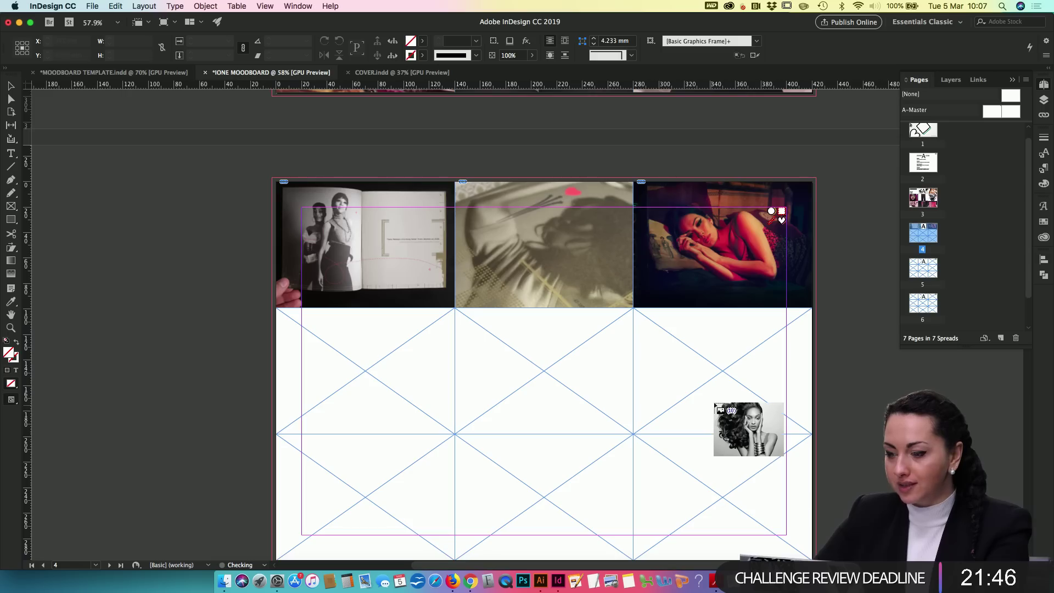
click(714, 385)
click(714, 382)
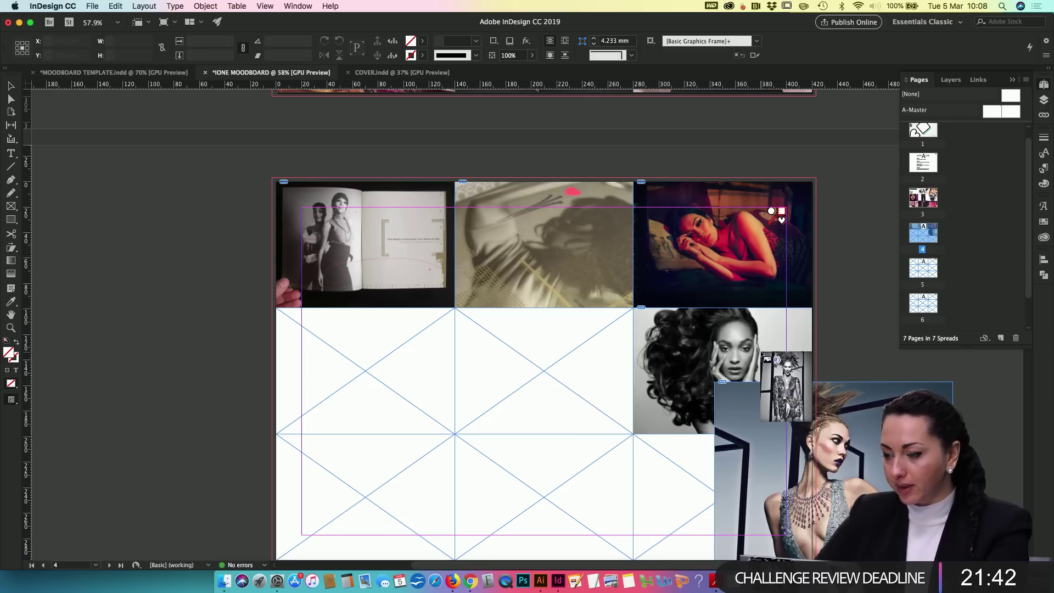
scroll(759, 349, down, 2)
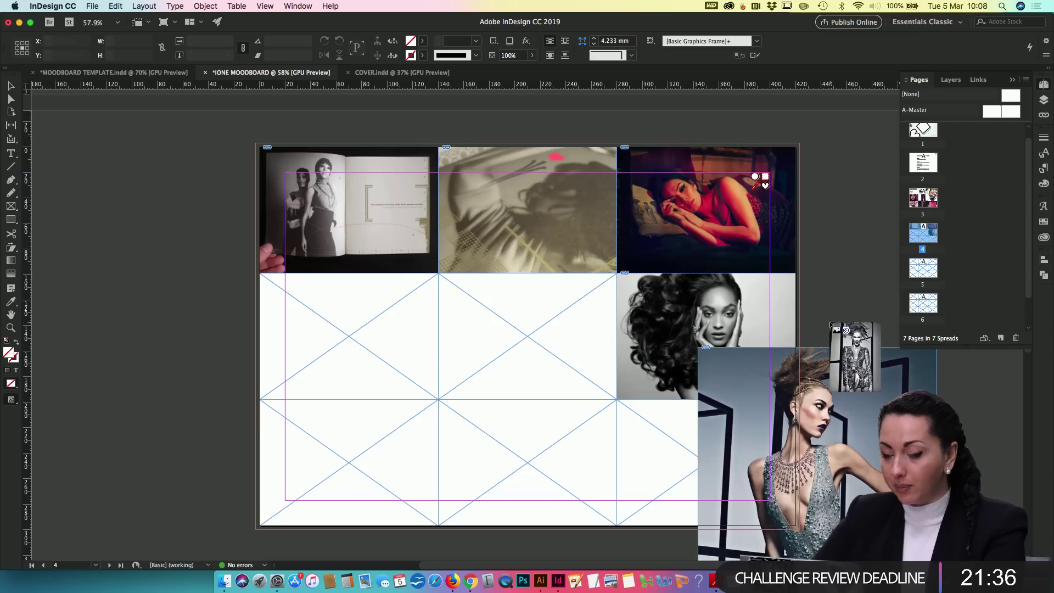
key(super+z)
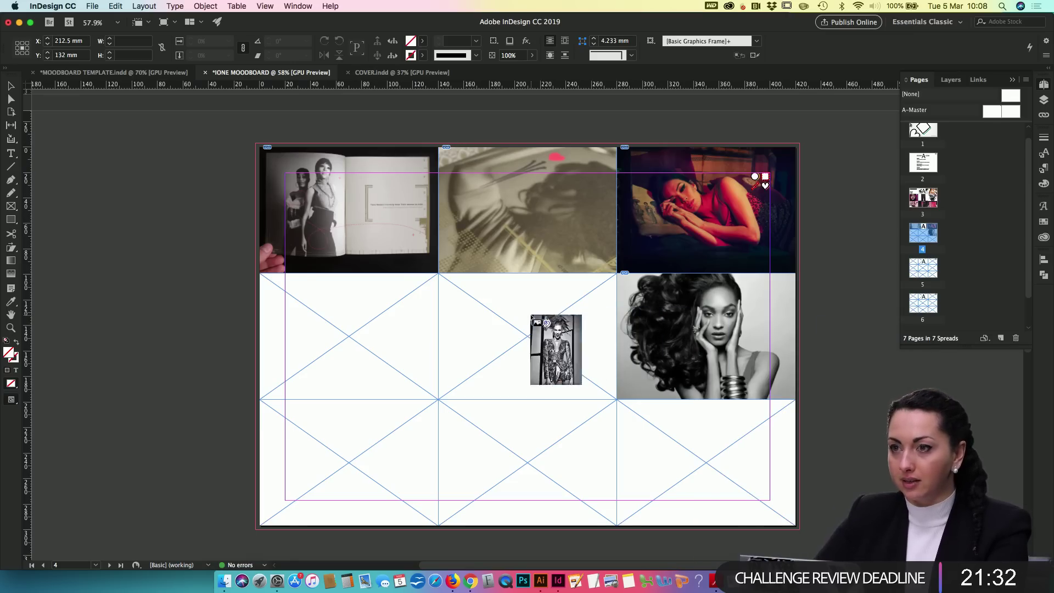
click(532, 317)
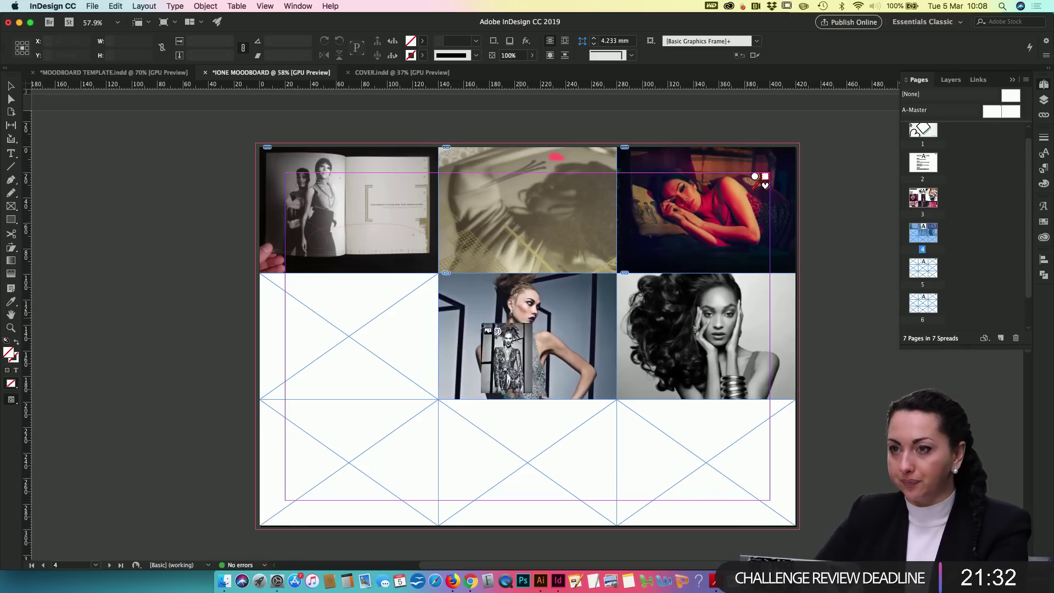
click(342, 329)
click(343, 330)
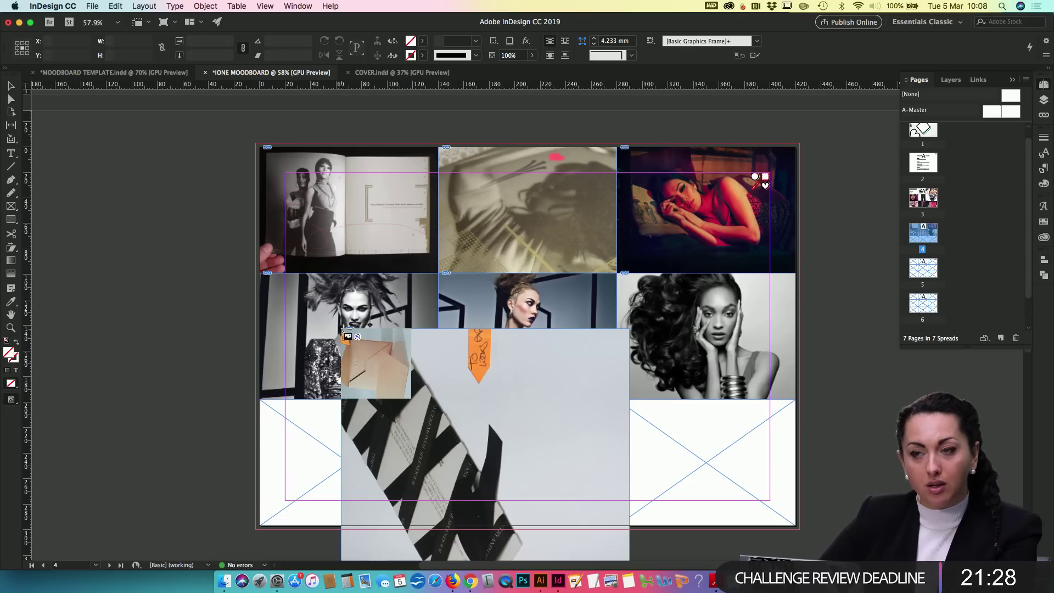
key(Escape)
key(super+z)
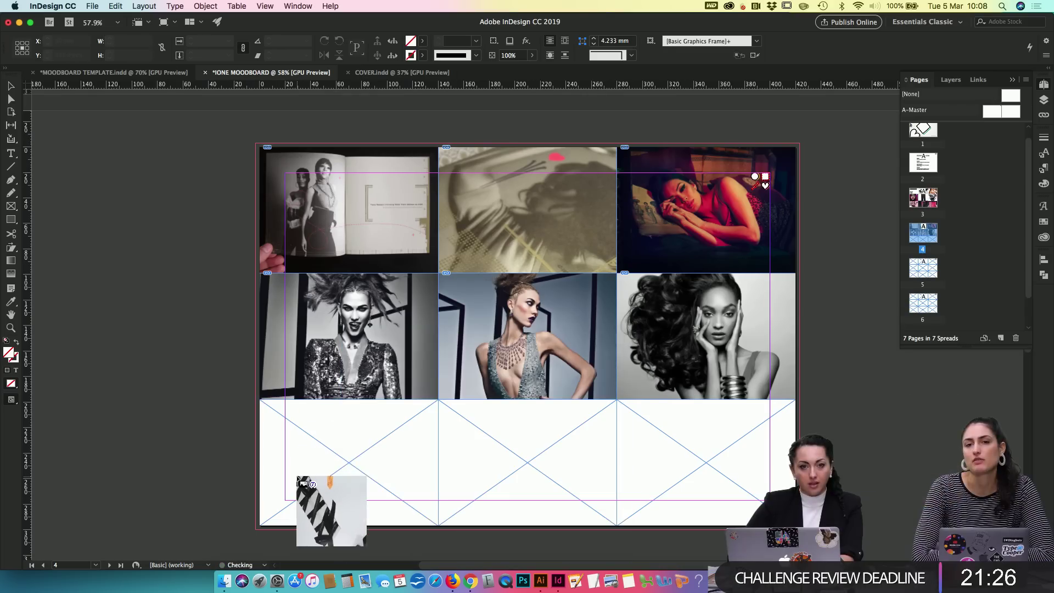
Step: Fill the three frames of page 4's bottom row with the next loaded images
click(351, 461)
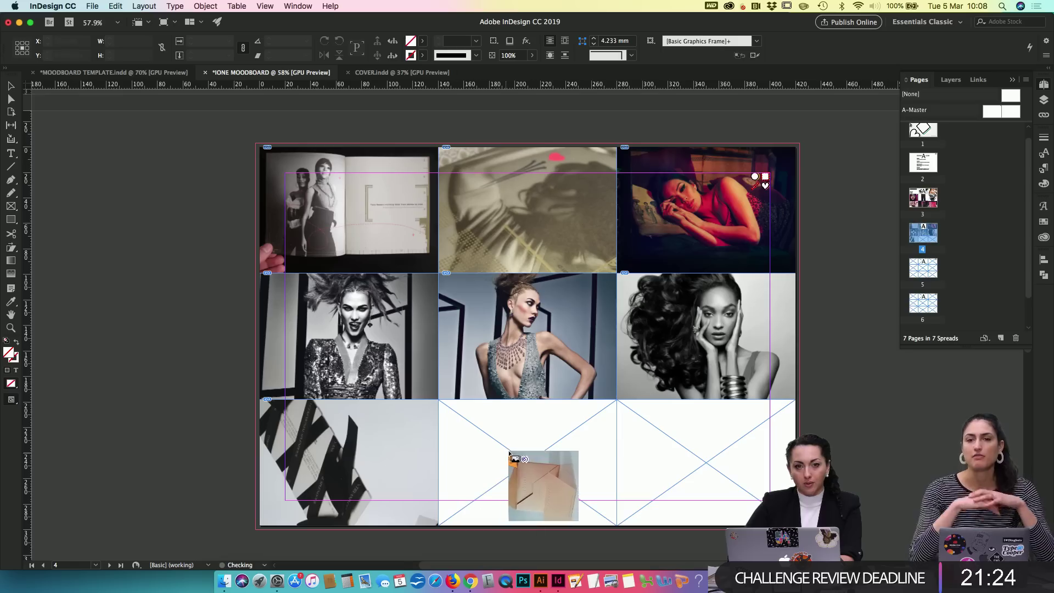
click(514, 451)
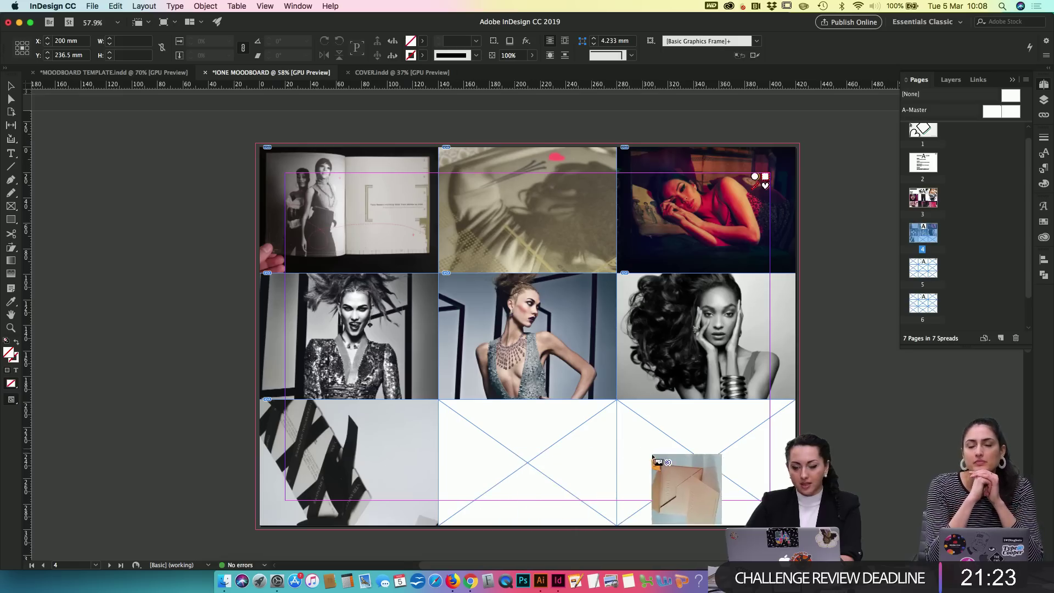
click(699, 456)
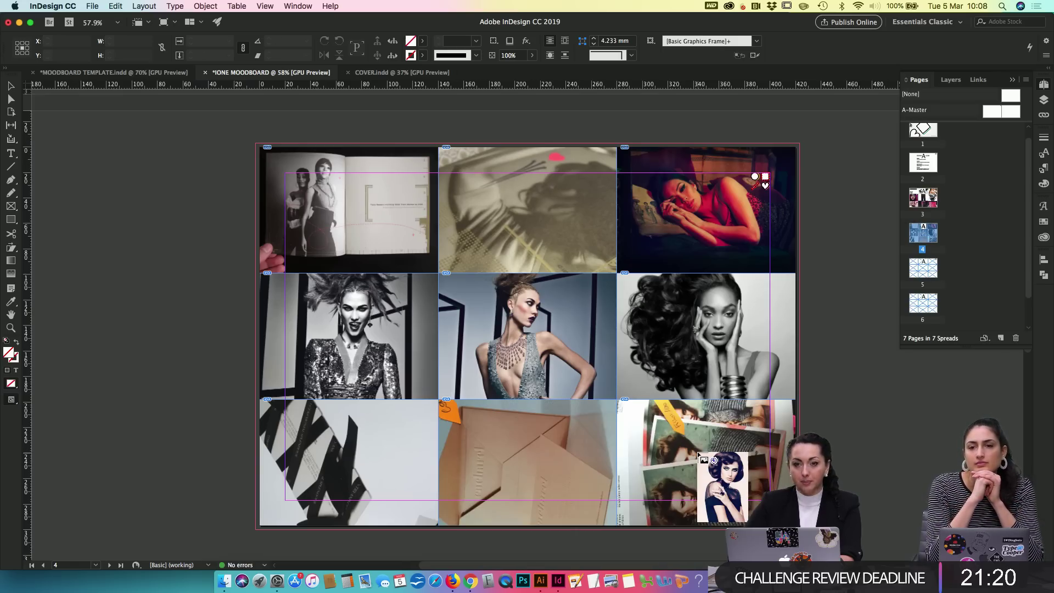
Step: Place the next loaded images in page 5's three top-row frames and the left frame of its middle row
scroll(699, 457, down, 3)
scroll(699, 456, down, 2)
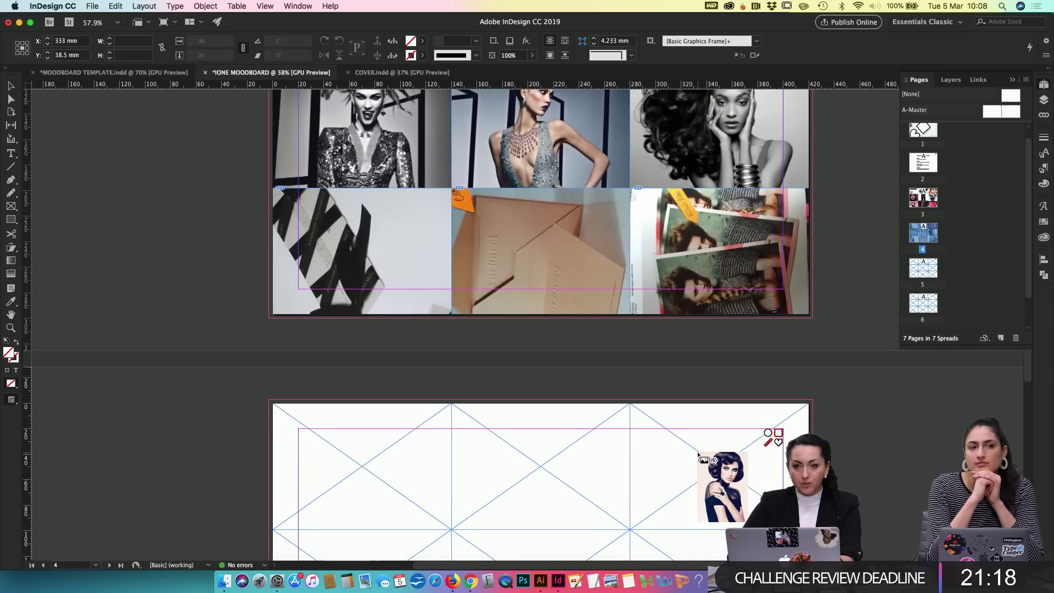
click(699, 455)
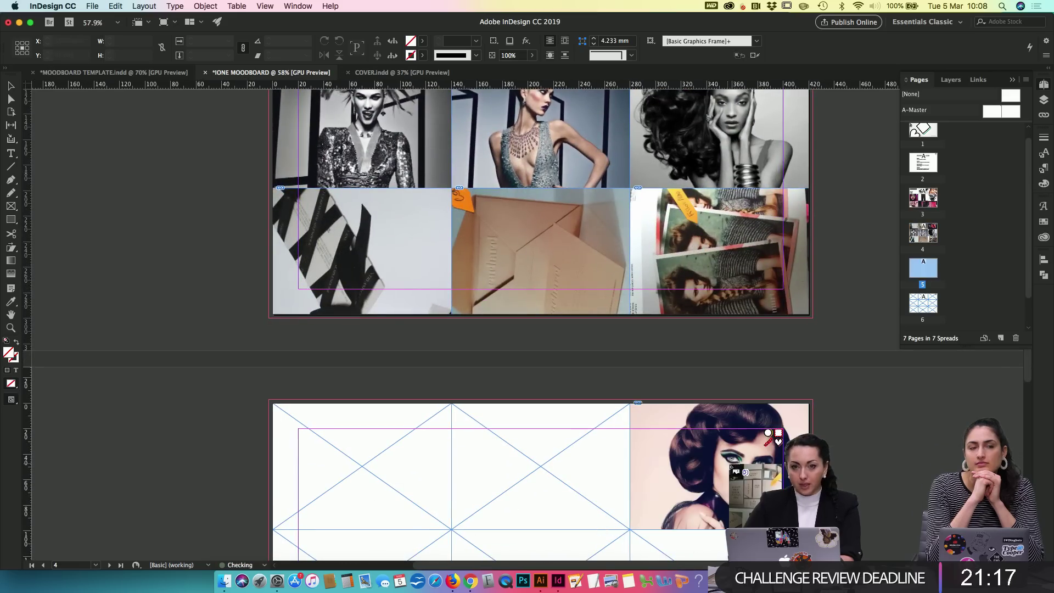
click(537, 448)
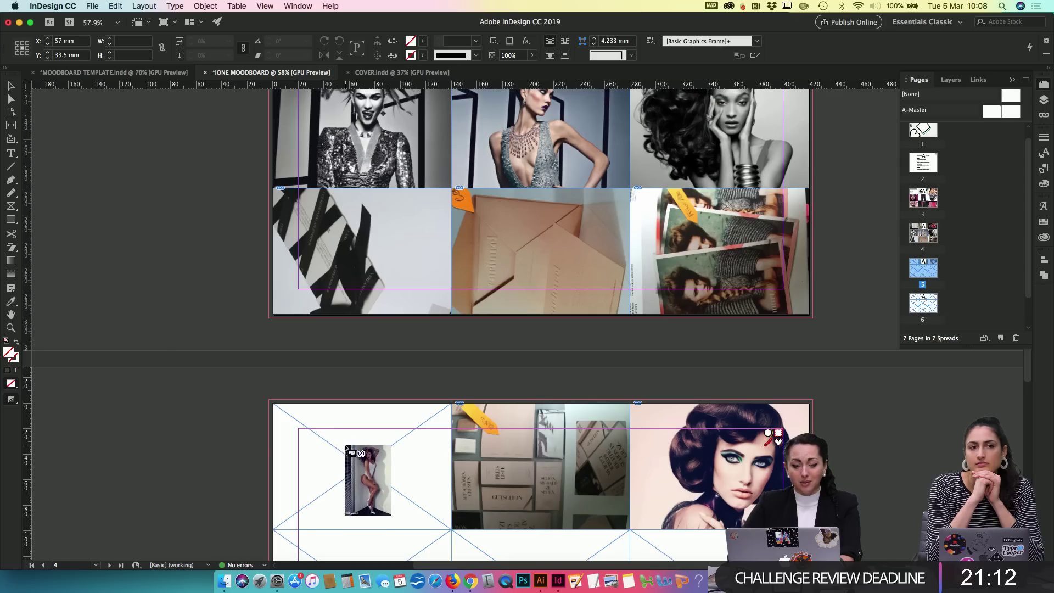
click(345, 447)
right_click(345, 448)
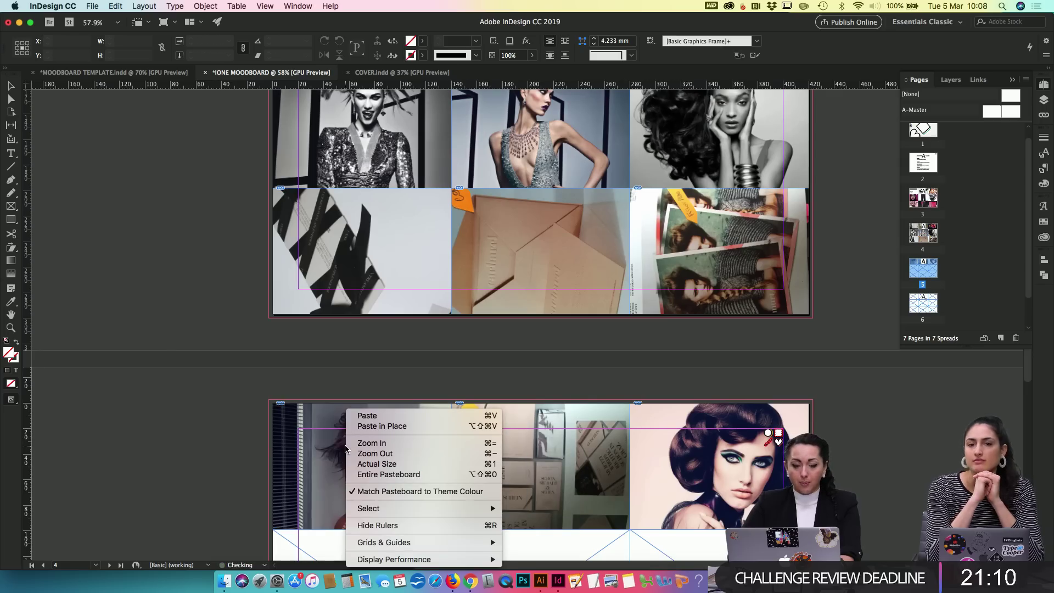
click(197, 477)
scroll(274, 472, down, 5)
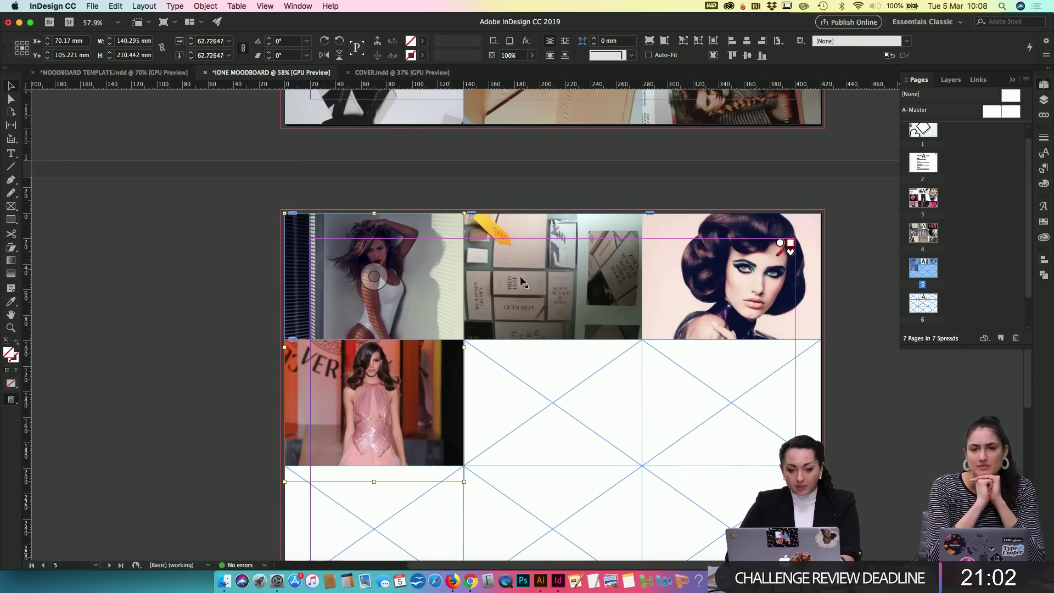
Step: Try different crops of the photo in page 5's top-left frame by shifting and rescaling it within the frame
click(552, 285)
click(374, 276)
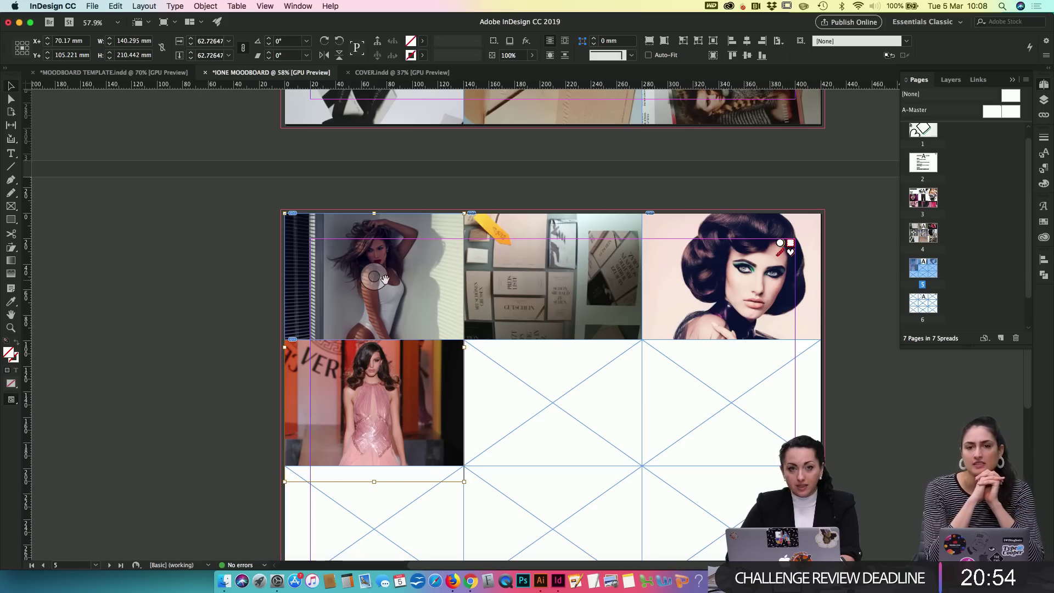
drag(376, 278, 372, 204)
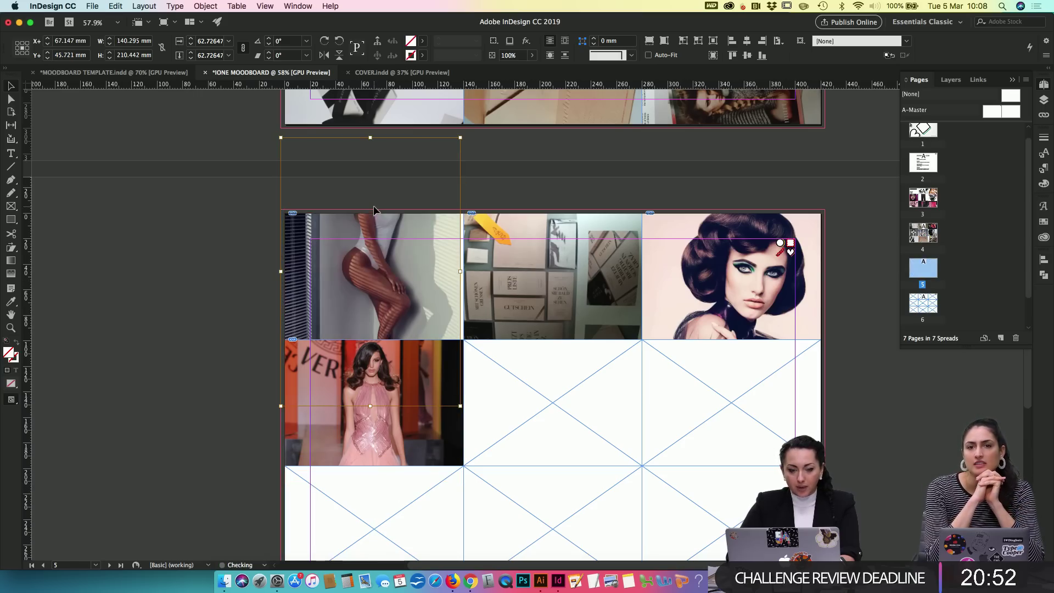
drag(379, 302, 379, 252)
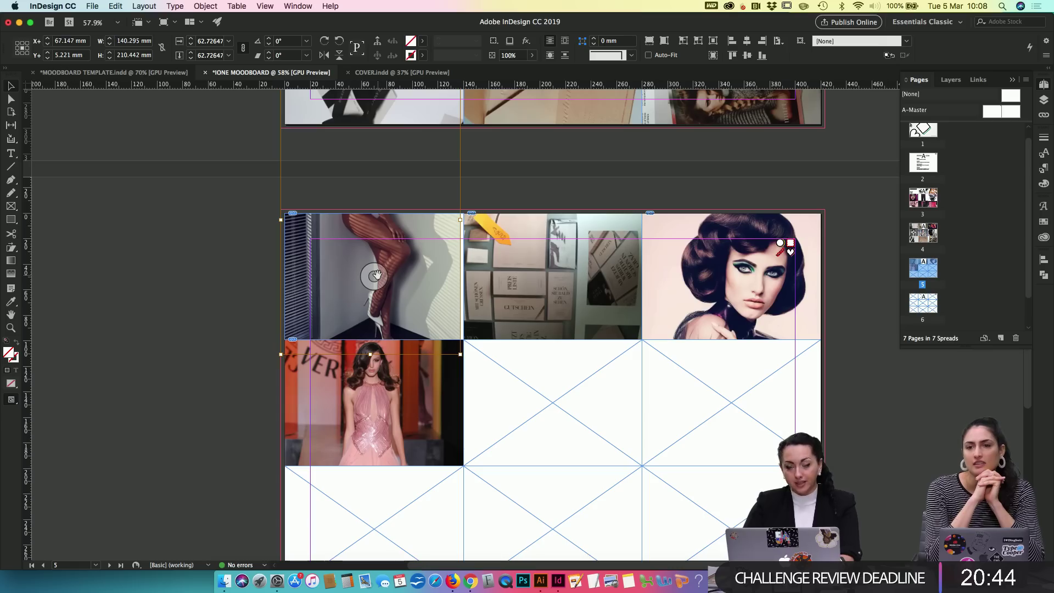
mouse_move(375, 275)
mouse_down()
mouse_move(324, 320)
mouse_move(373, 276)
mouse_move(387, 278)
mouse_up()
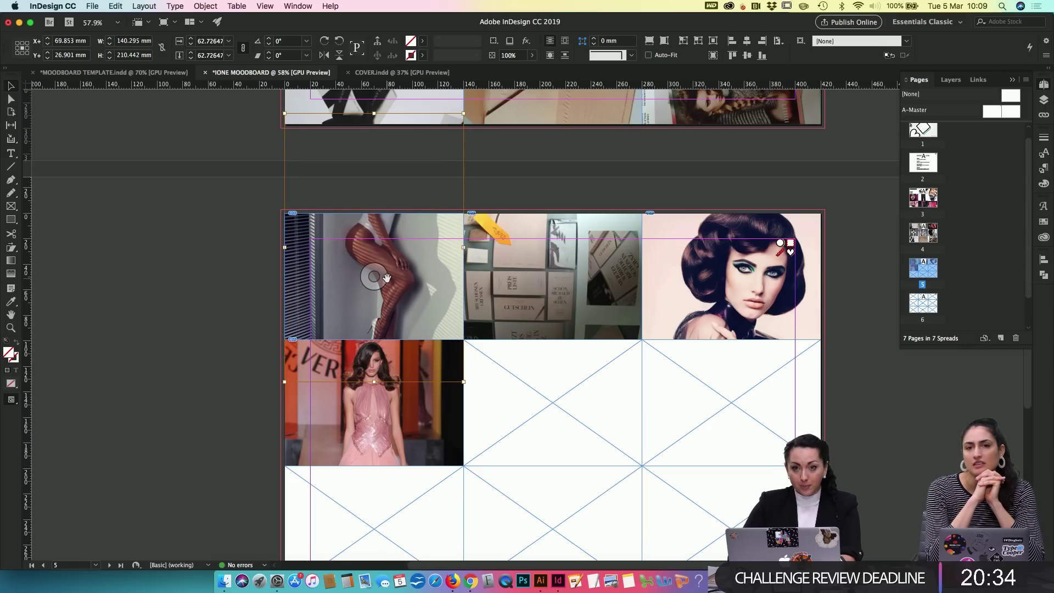
key(super+alt+comma)
key(super+alt+comma)
key(super+alt+comma)
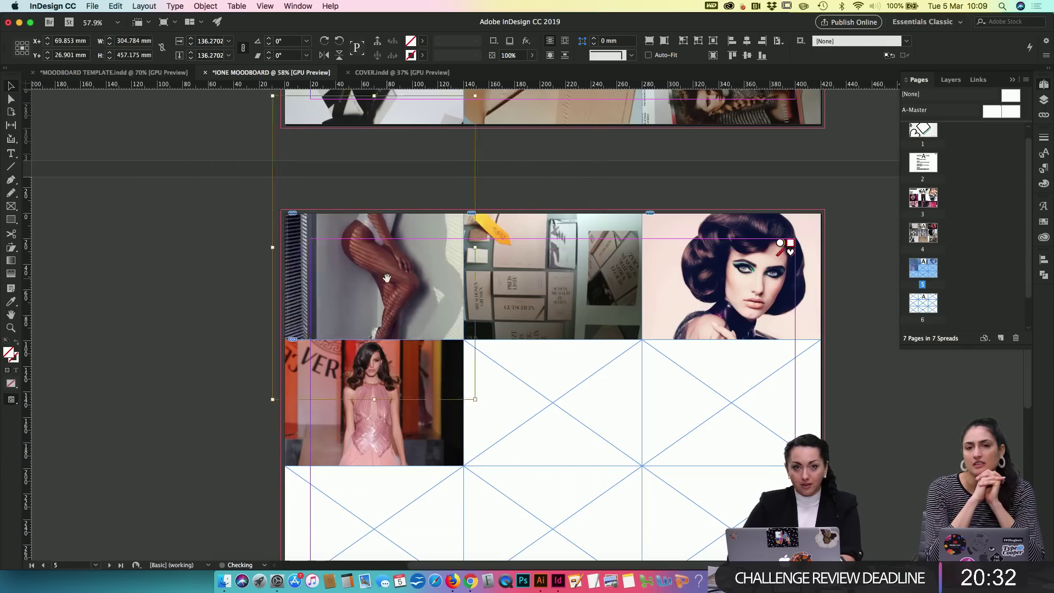
drag(386, 277, 384, 253)
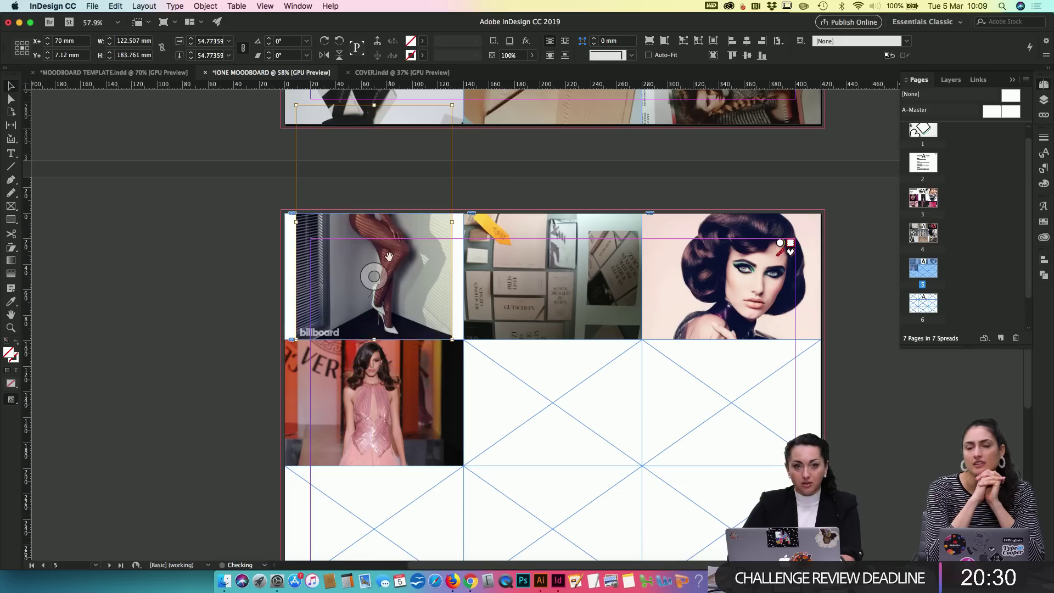
Step: Scale the photo in page 5's top-left frame to about 92% and reposition it to show the woman's head and upper body
key(super+alt+period)
key(super+alt+period)
key(super+alt+period)
key(super+alt+period)
key(super+alt+period)
key(super+alt+period)
key(super+alt+period)
key(super+alt+period)
key(super+alt+period)
key(super+alt+period)
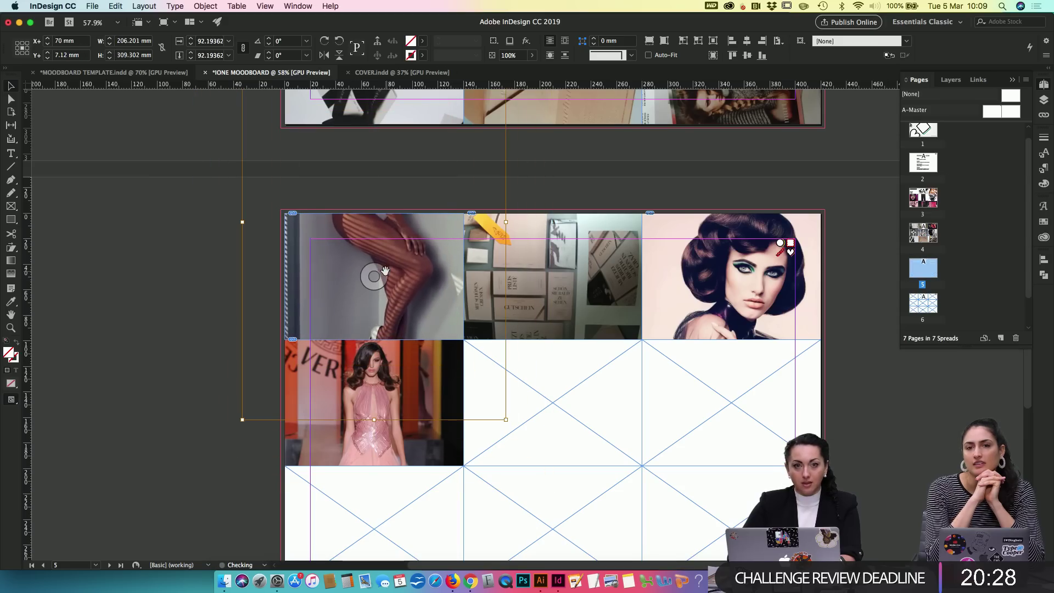
mouse_move(382, 270)
mouse_down()
mouse_move(403, 384)
mouse_move(391, 381)
mouse_move(377, 275)
mouse_move(367, 296)
mouse_move(367, 281)
mouse_move(370, 298)
mouse_move(375, 289)
mouse_up()
click(862, 381)
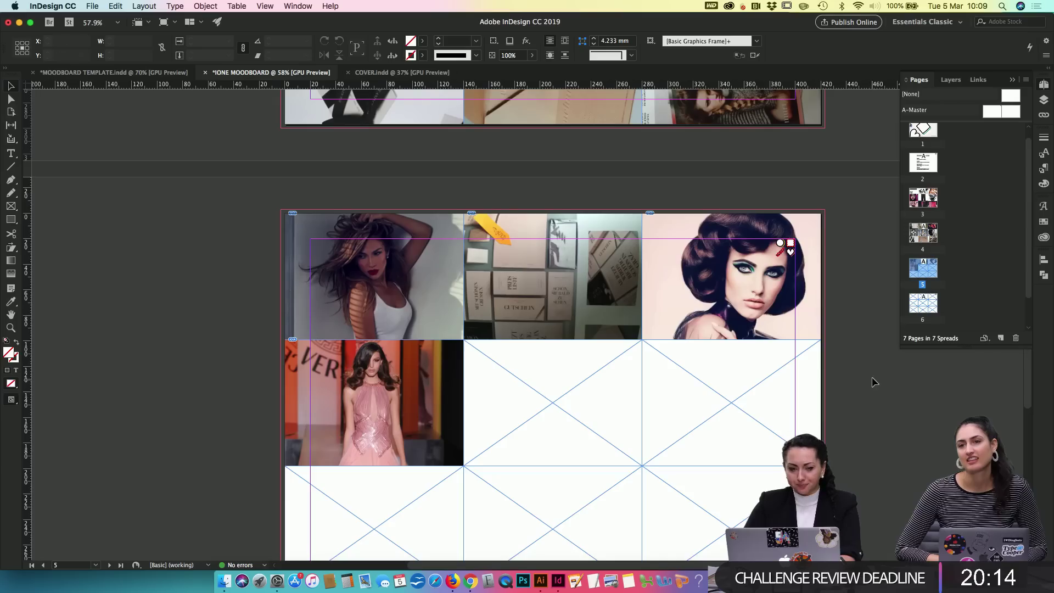
Step: Return to the LOOK & FEEL page and bring up the program's application-level commands
scroll(864, 373, up, 10)
scroll(863, 362, up, 10)
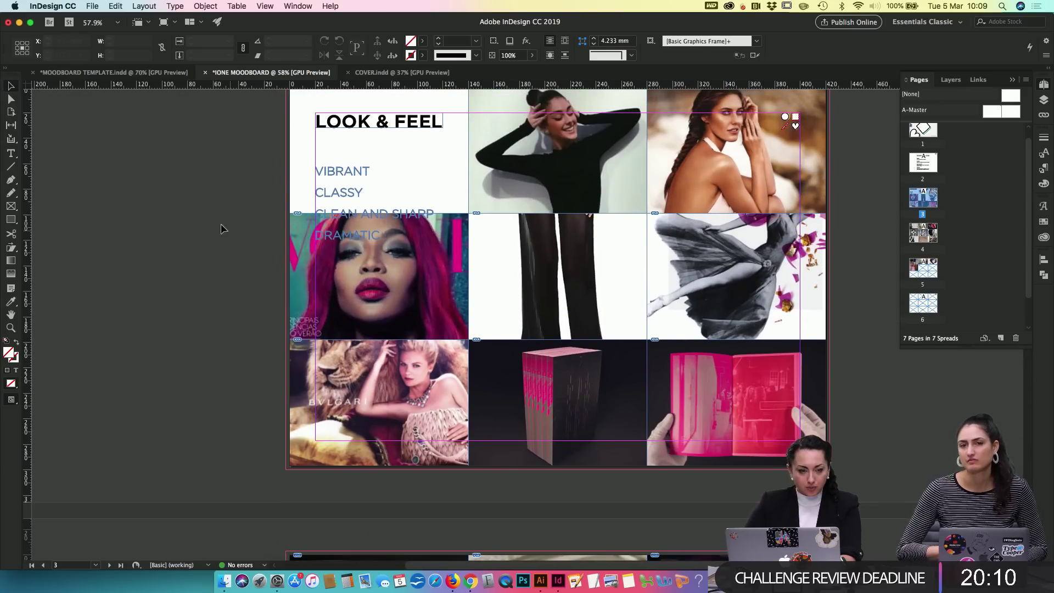
click(67, 5)
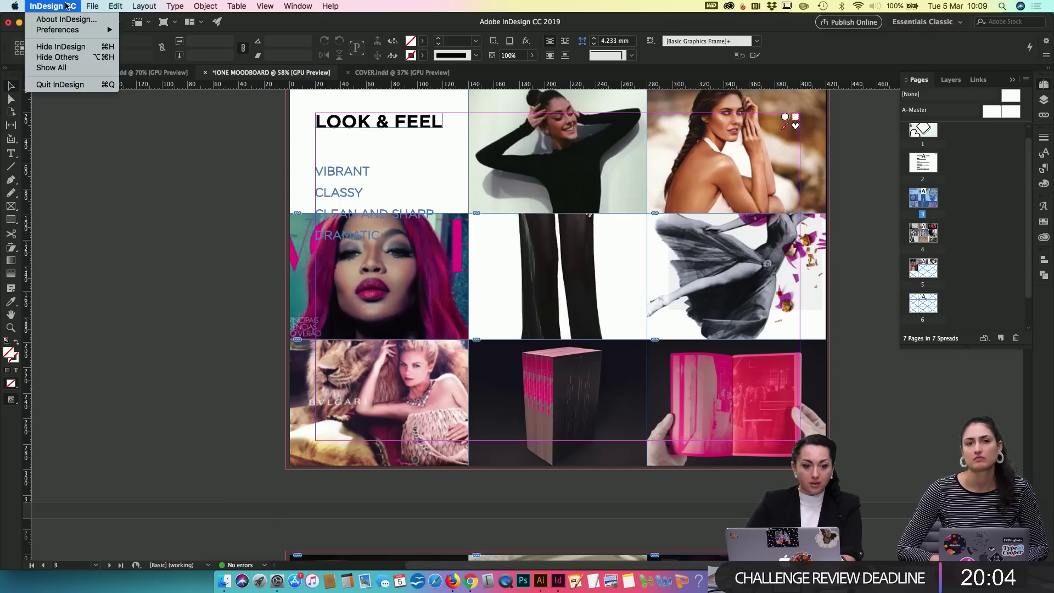
Step: Make Content-Aware Fit the default frame fitting option in the General preferences
mouse_move(56, 32)
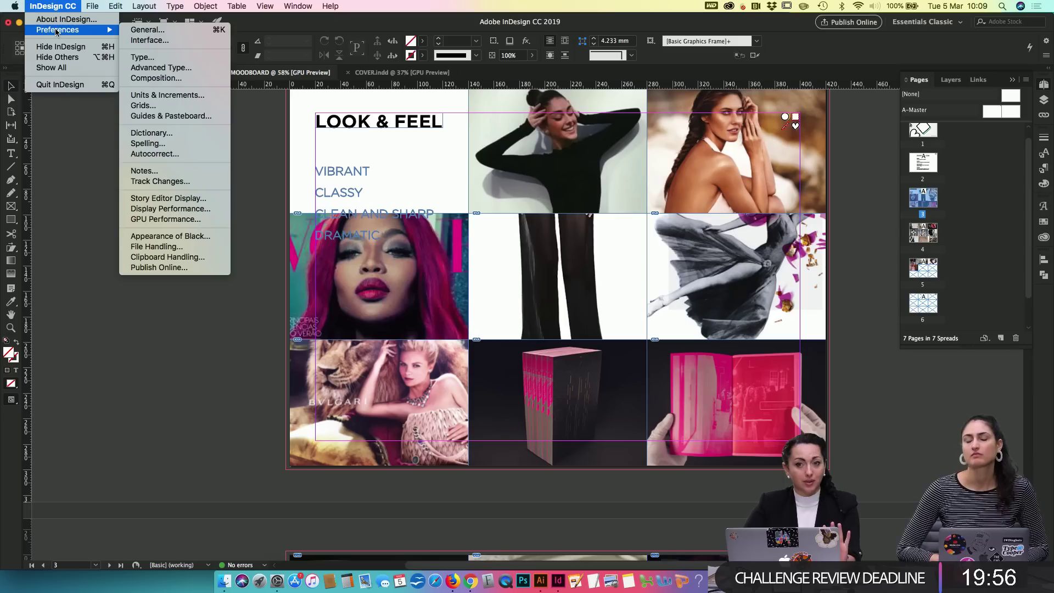
click(156, 31)
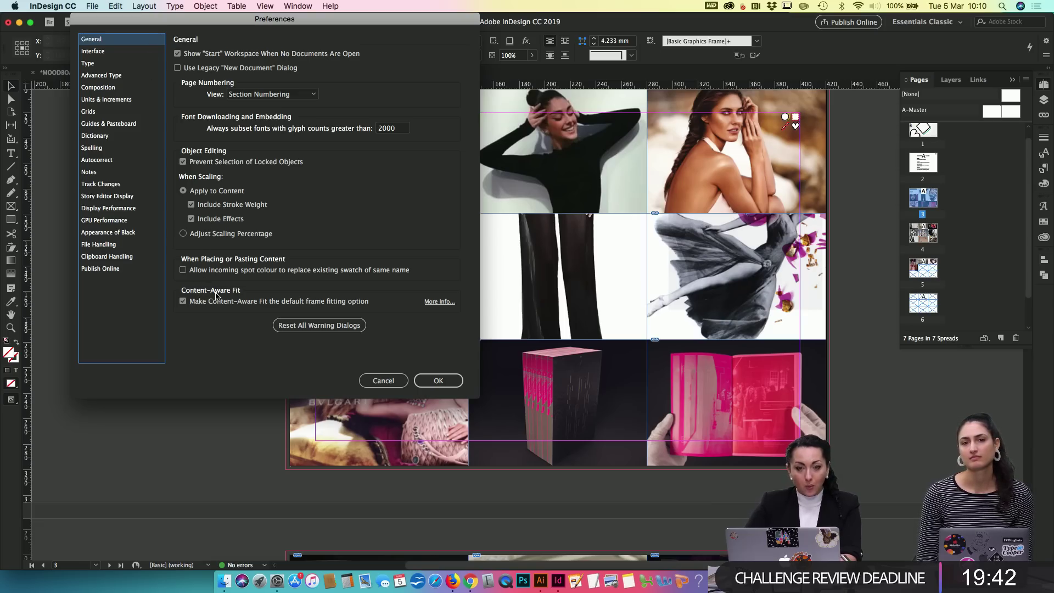
click(183, 301)
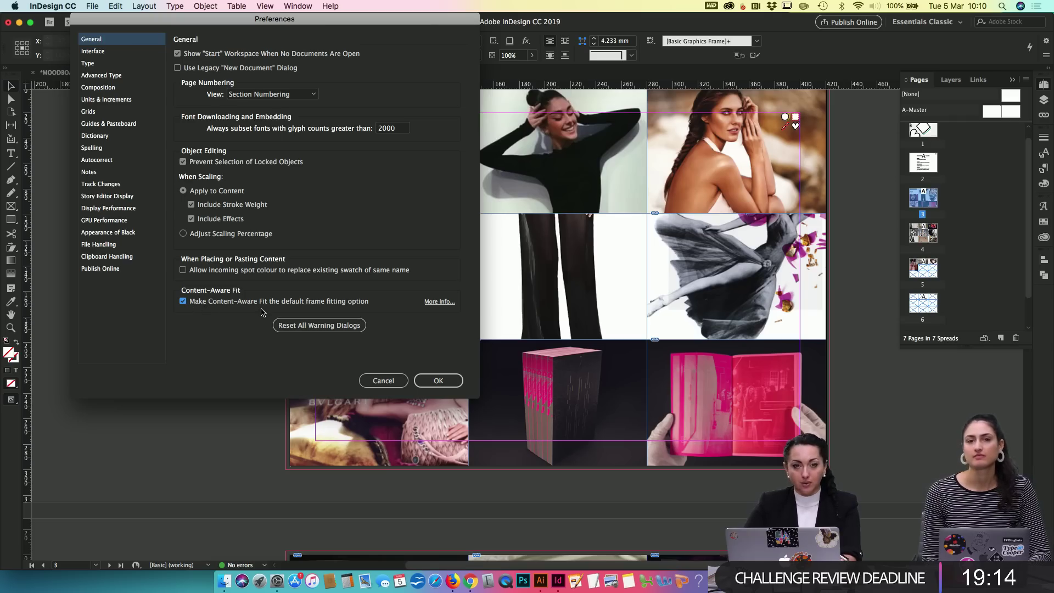
click(431, 382)
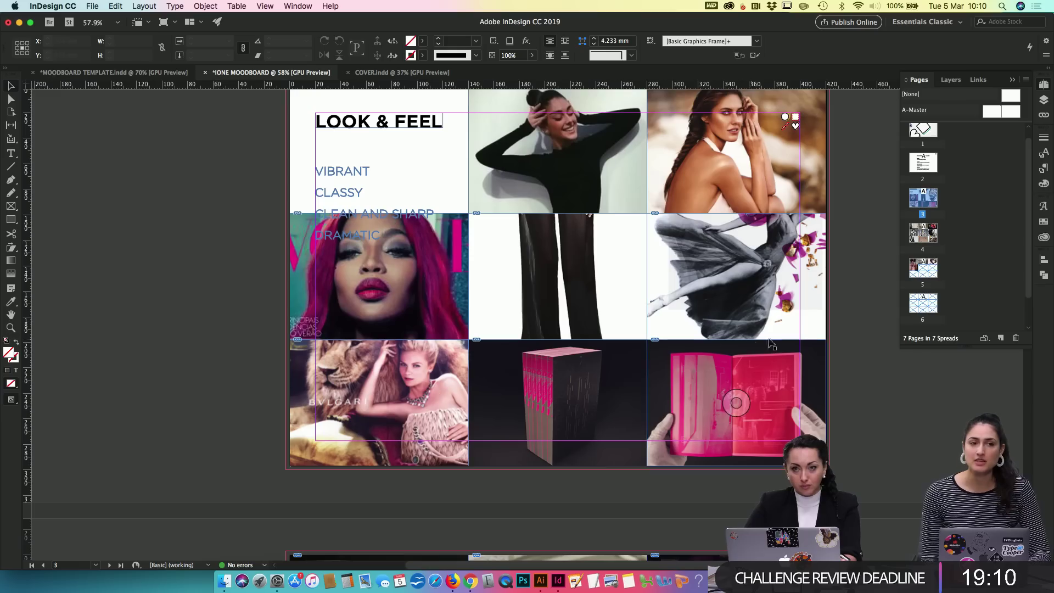
Step: Review the image grids and the remaining empty placeholder frames on the moodboard pages from page 3 to page 6
scroll(865, 392, down, 1)
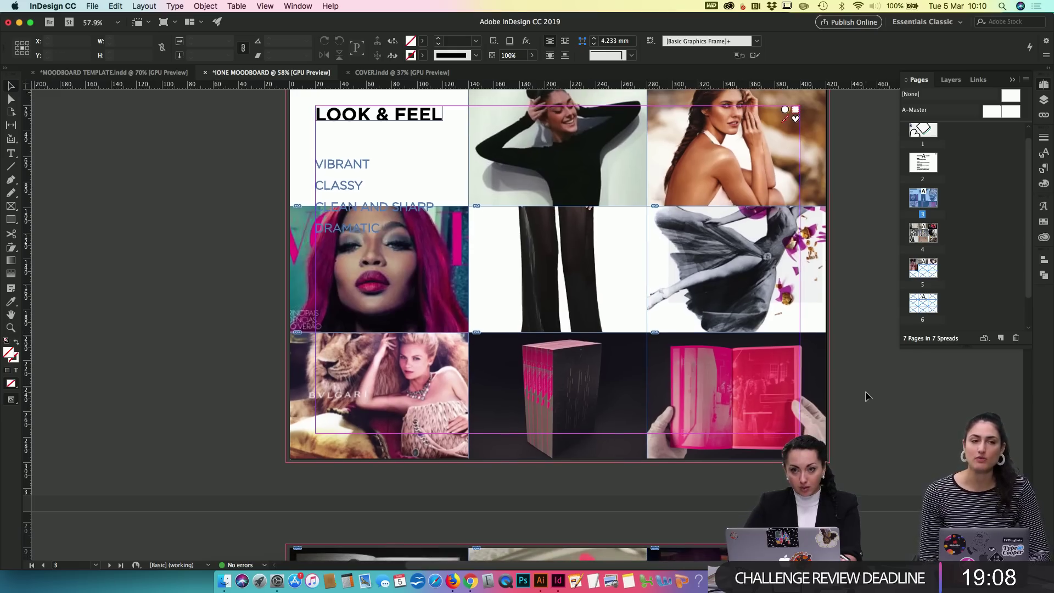
scroll(865, 394, down, 10)
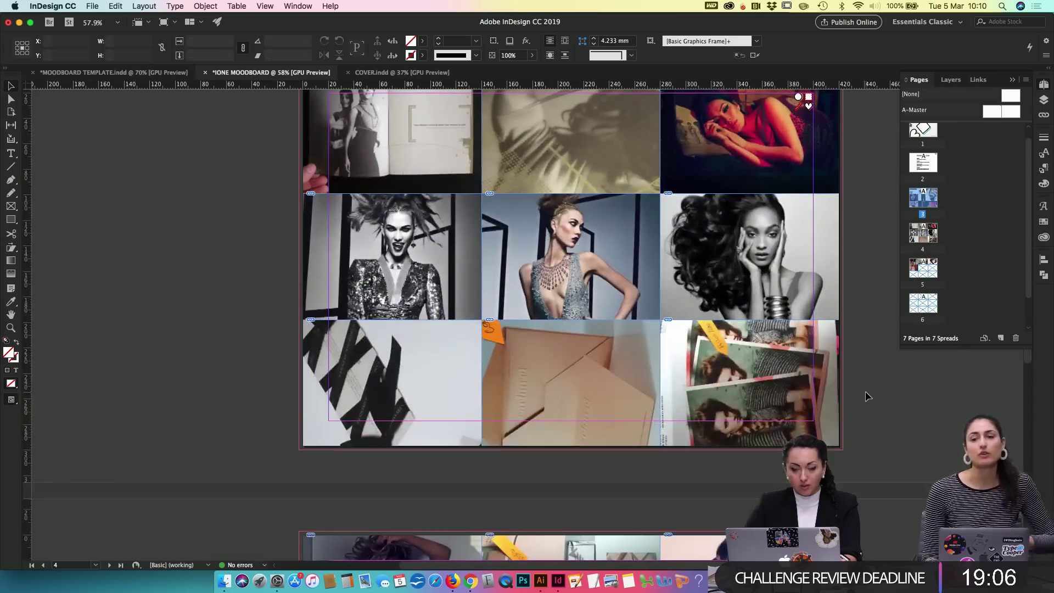
right_click(865, 394)
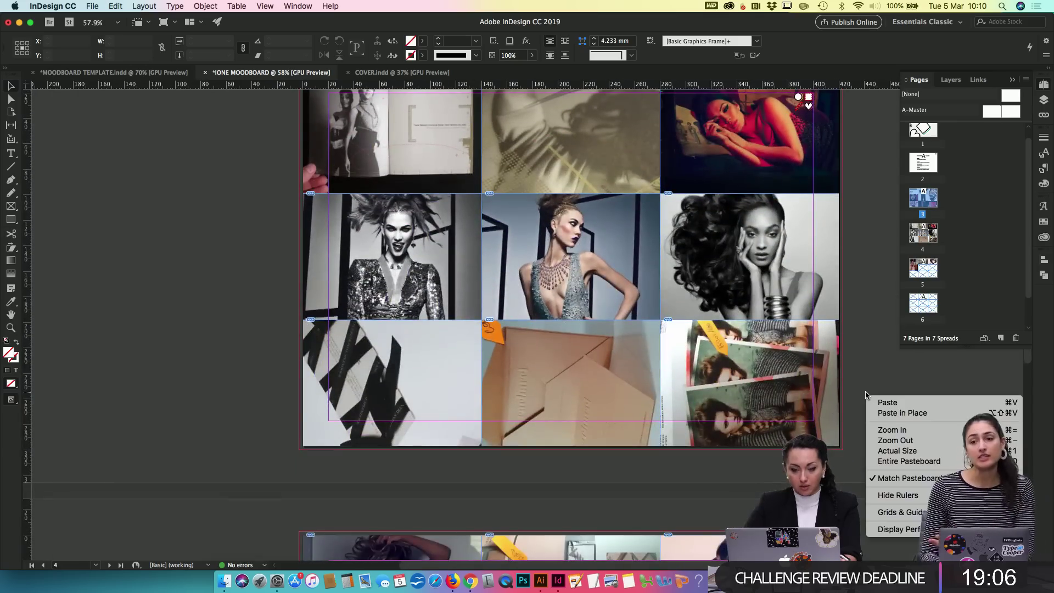
click(874, 360)
scroll(874, 359, down, 10)
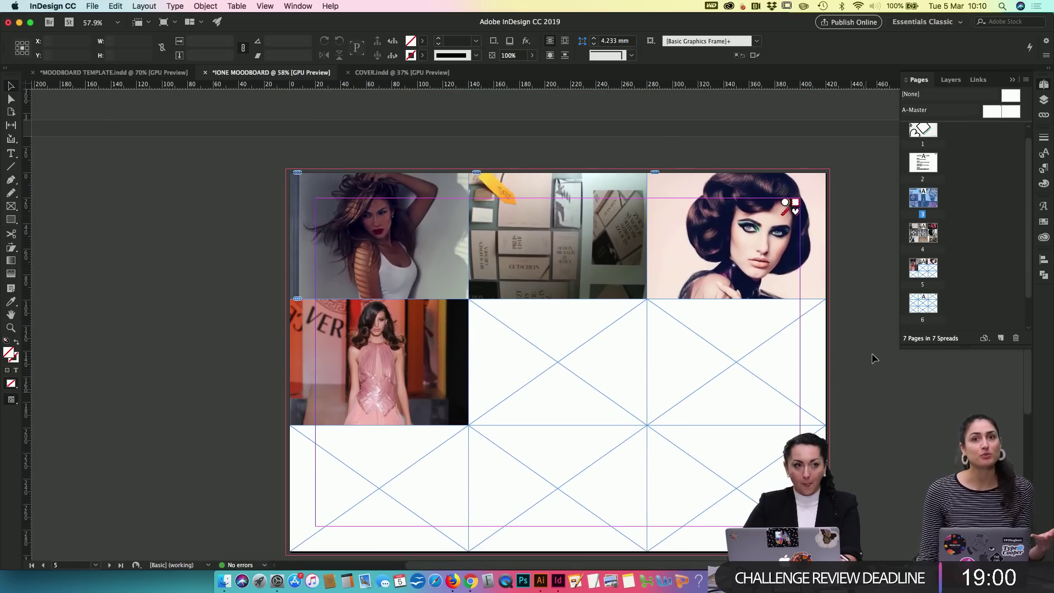
scroll(874, 358, down, 5)
scroll(874, 359, down, 5)
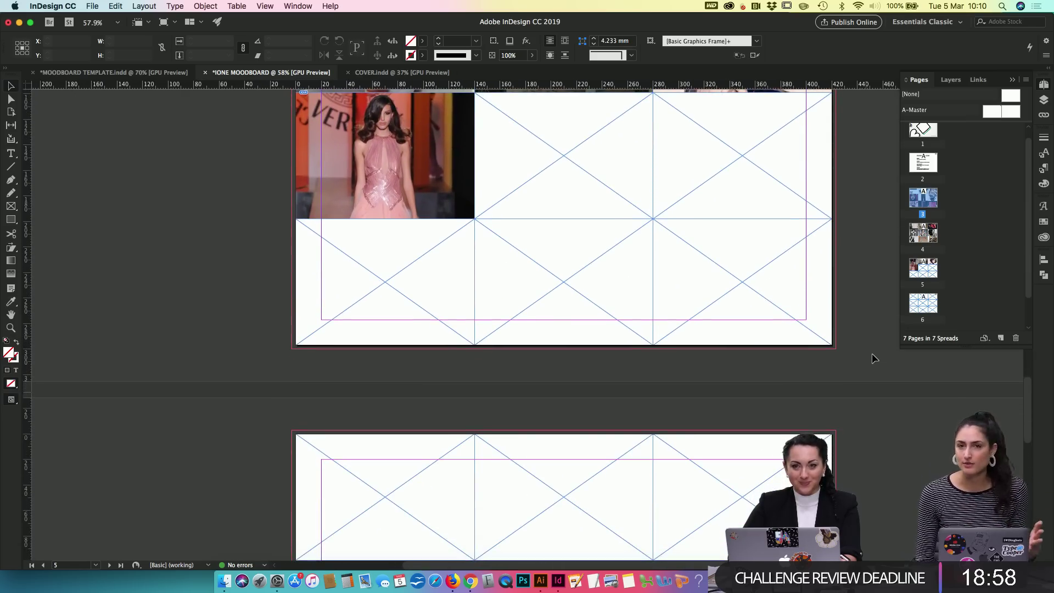
scroll(873, 359, down, 1)
scroll(873, 358, down, 5)
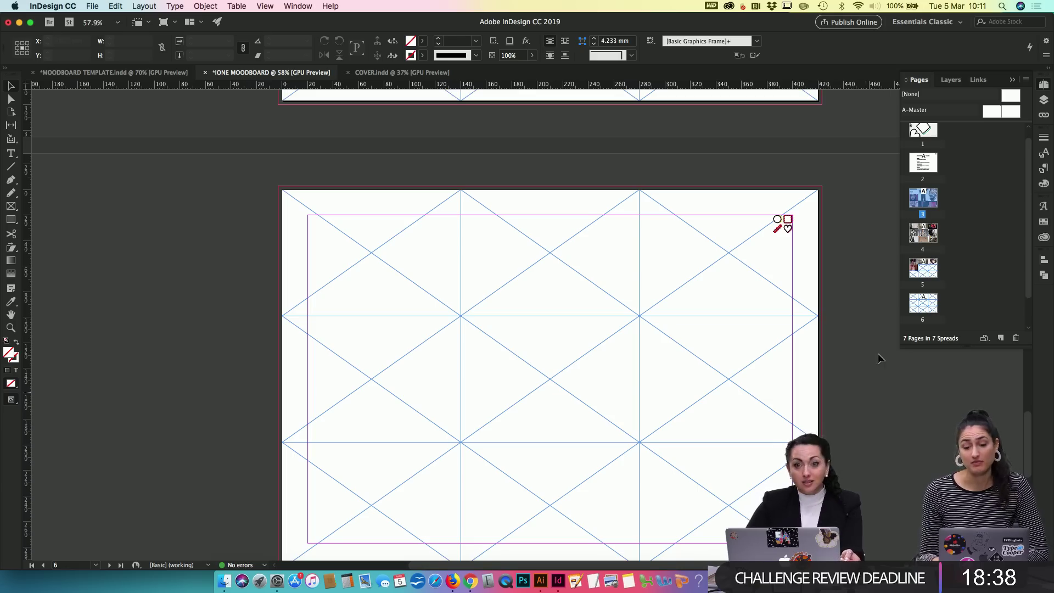
scroll(772, 466, up, 1)
scroll(771, 467, up, 10)
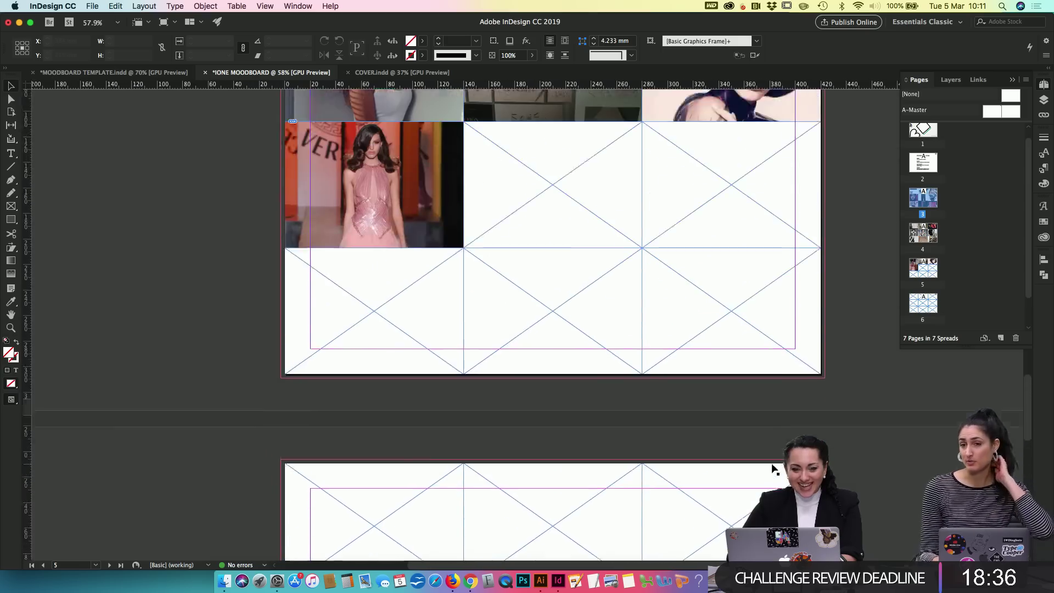
scroll(771, 466, up, 5)
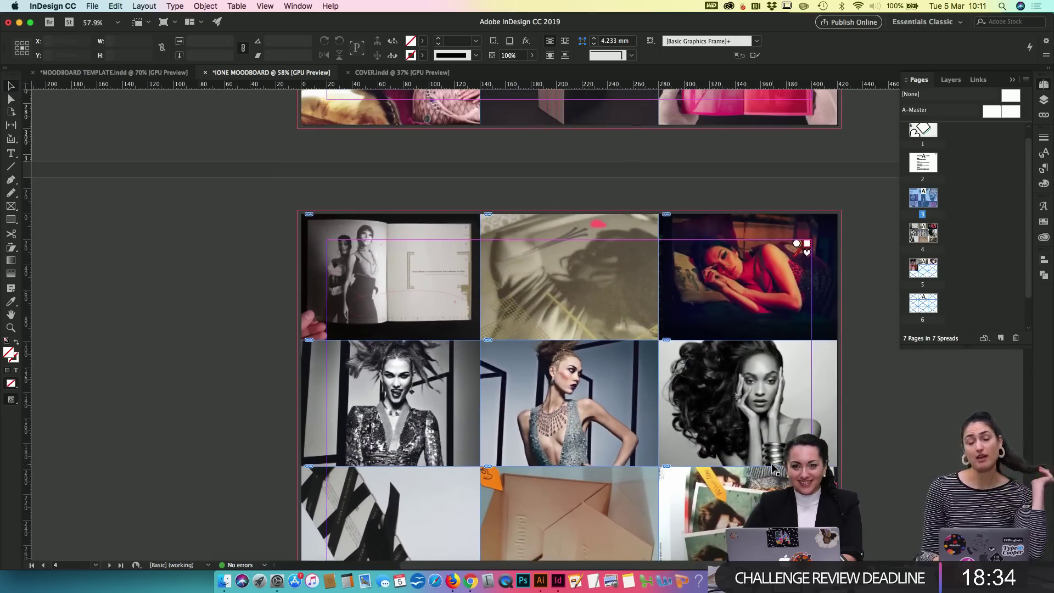
scroll(801, 247, down, 12)
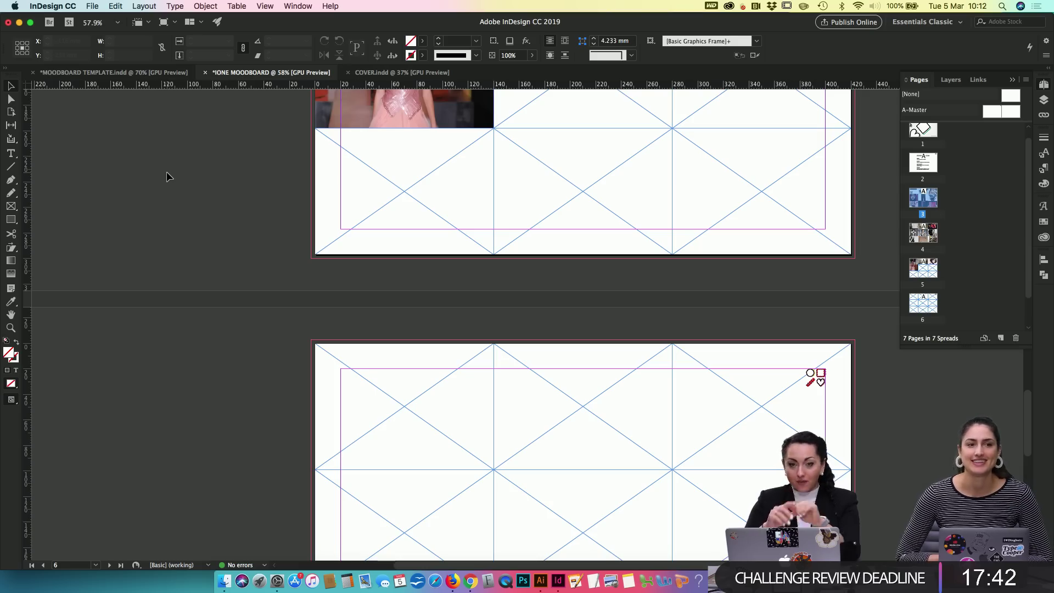
scroll(393, 210, up, 5)
scroll(393, 209, right, 2)
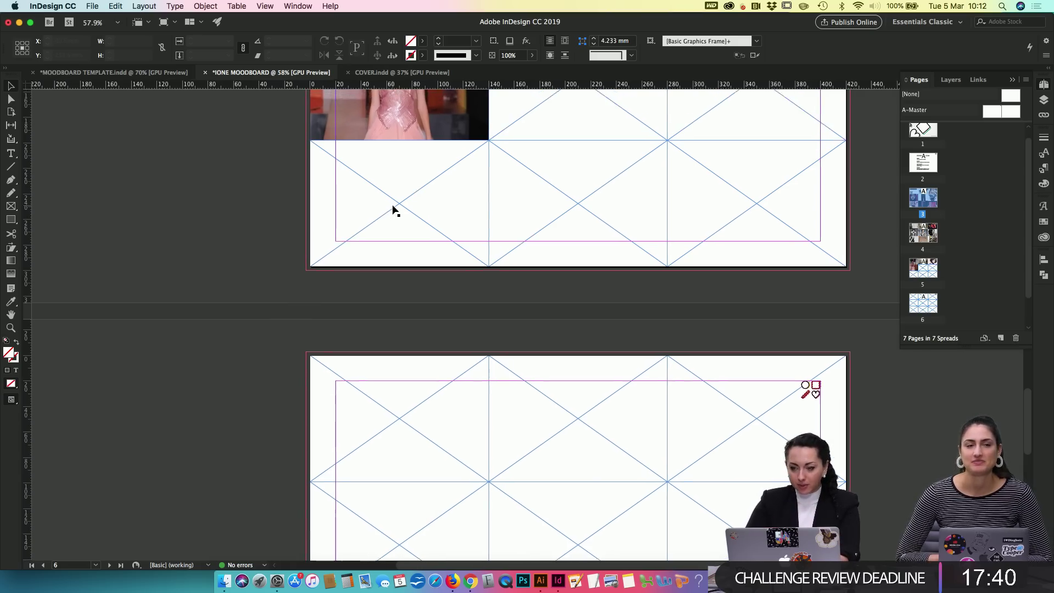
scroll(393, 210, up, 10)
scroll(393, 210, right, 2)
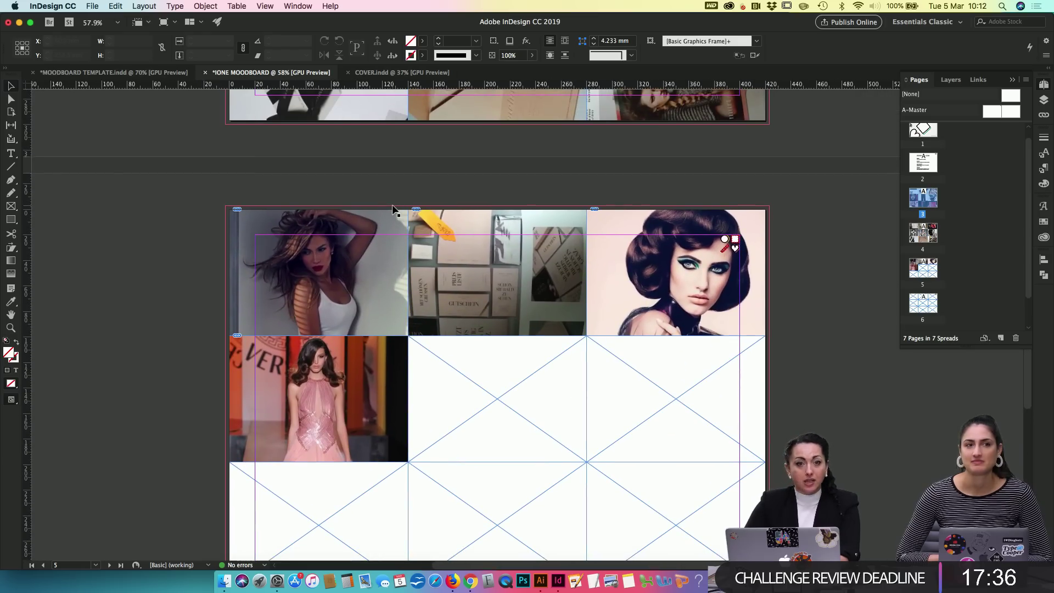
right_click(873, 414)
click(874, 309)
Step: Delete all the empty placeholder frames on page 6 of the moodboard
scroll(870, 383, down, 8)
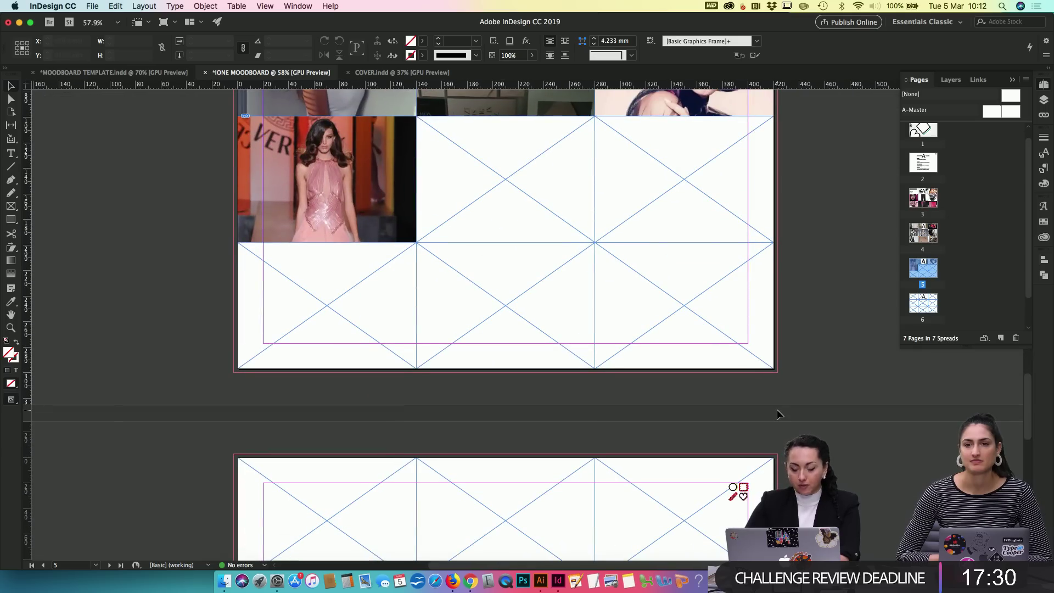
scroll(780, 414, down, 11)
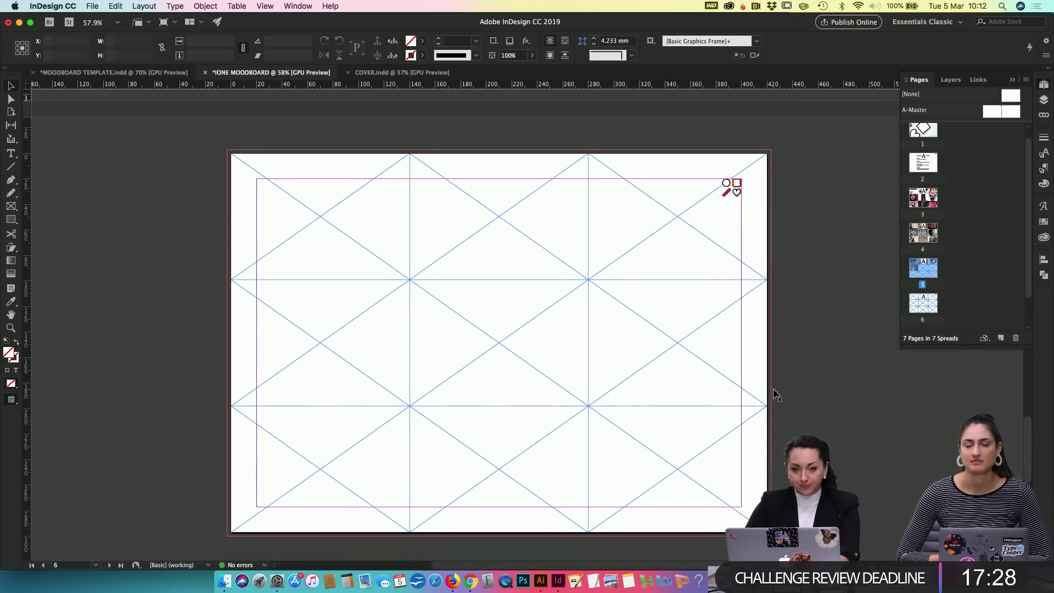
scroll(167, 129, up, 10)
scroll(167, 98, down, 7)
drag(203, 301, 646, 528)
key(Delete)
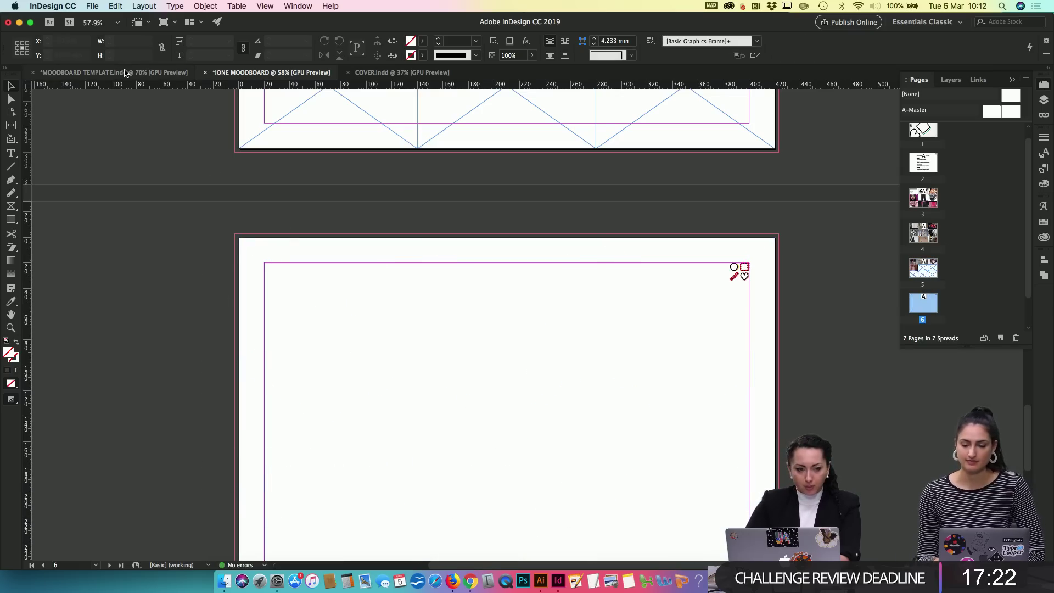
Step: Select and copy all the text and images of the TYPOGRAPHY page in the MOODBOARD TEMPLATE document
click(148, 72)
scroll(343, 254, down, 20)
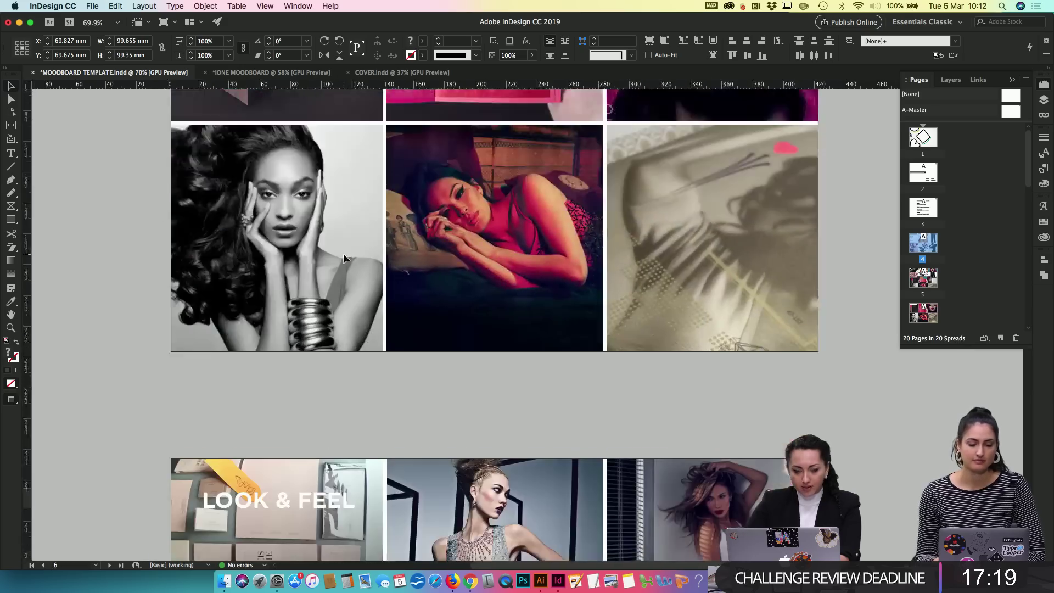
scroll(343, 253, down, 10)
right_click(344, 240)
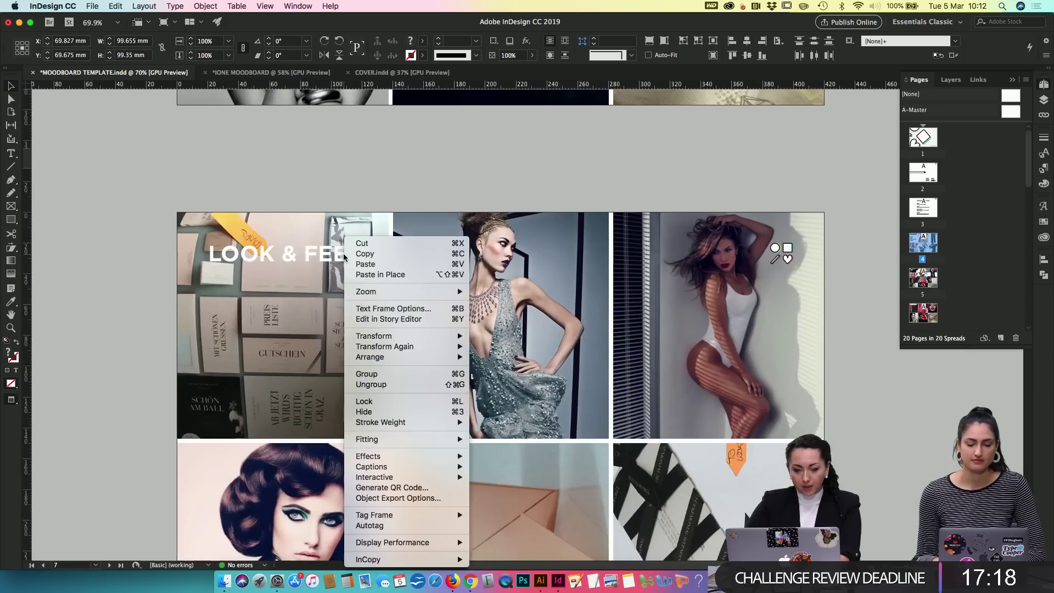
click(394, 177)
scroll(393, 270, down, 15)
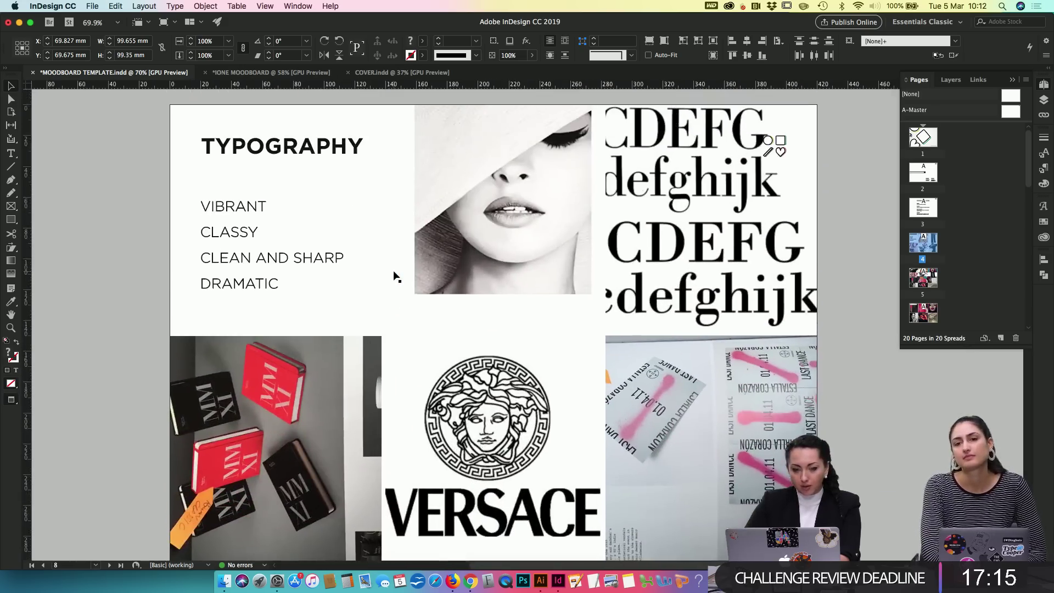
drag(148, 122, 707, 440)
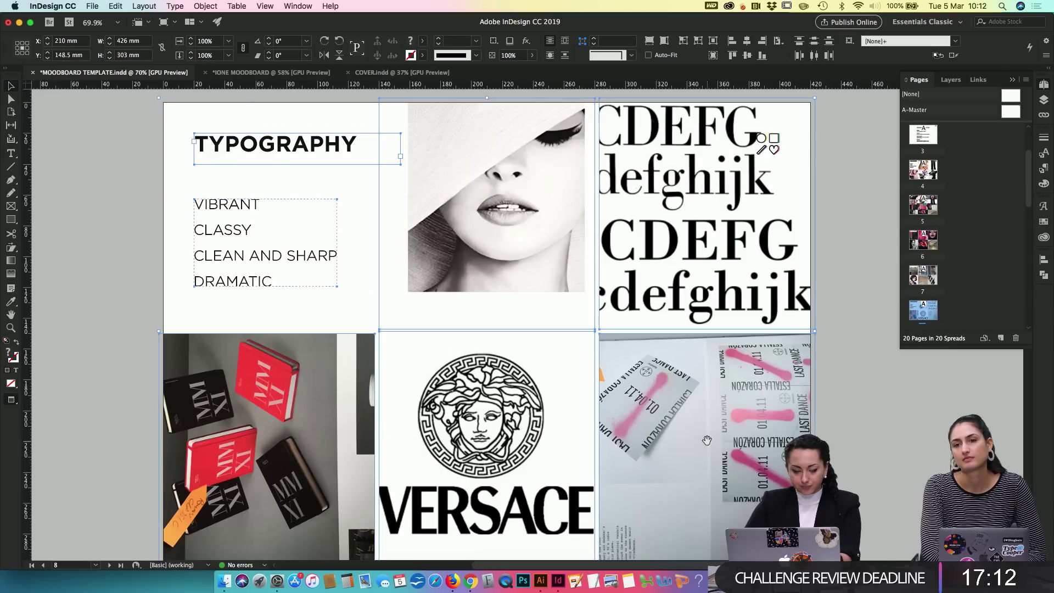
Step: Paste the copied typography layout onto the cleared page 6 of the IONE MOODBOARD document, aligned with the page
click(297, 72)
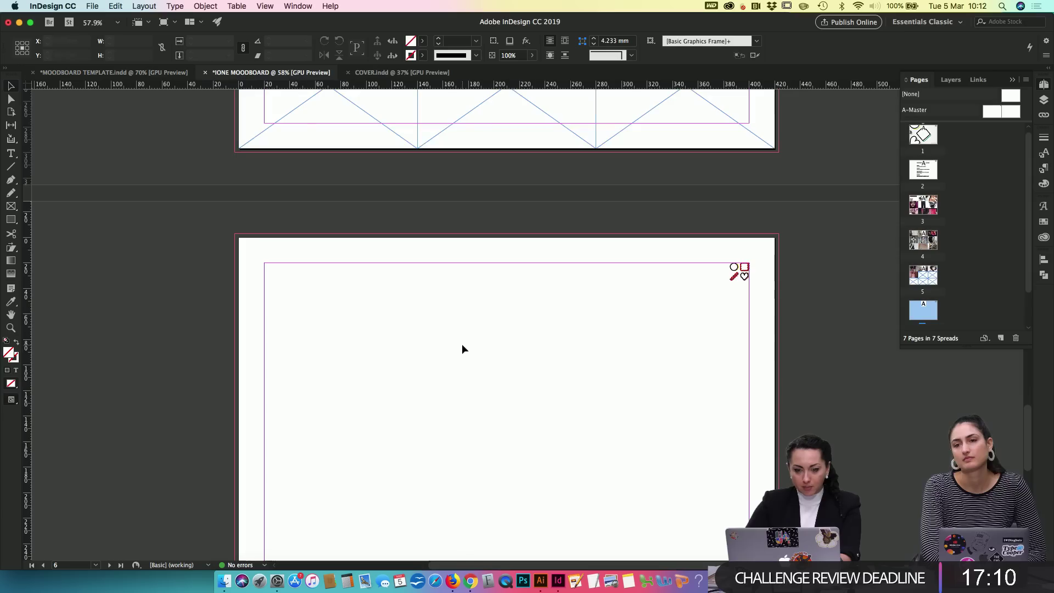
key(super+v)
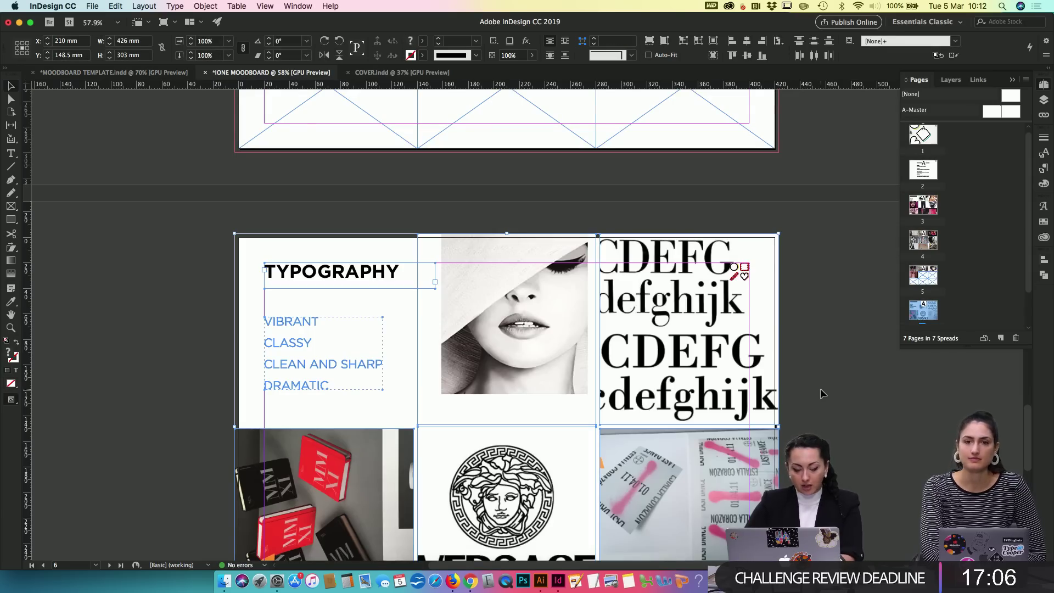
click(871, 417)
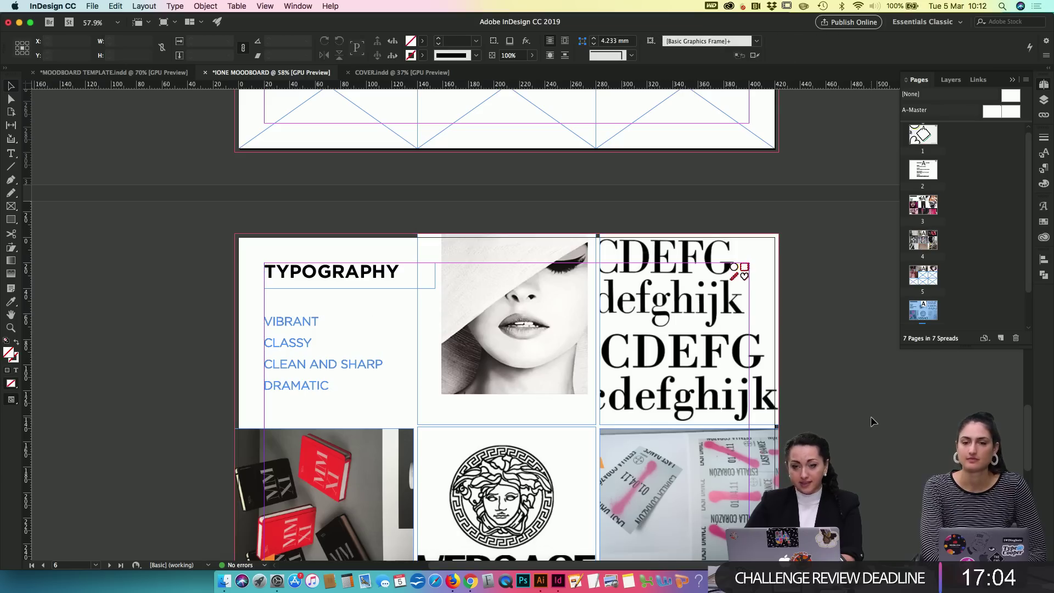
Step: Examine the typography page's heading, keywords and reference images, and the placeholder page that follows it
scroll(859, 394, up, 3)
scroll(859, 393, down, 6)
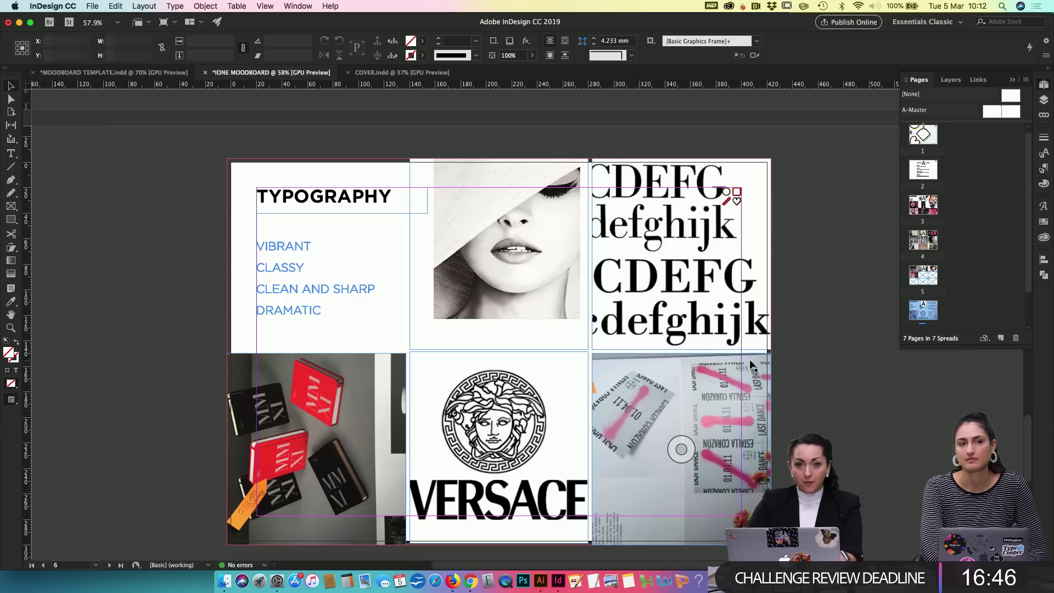
scroll(811, 360, down, 3)
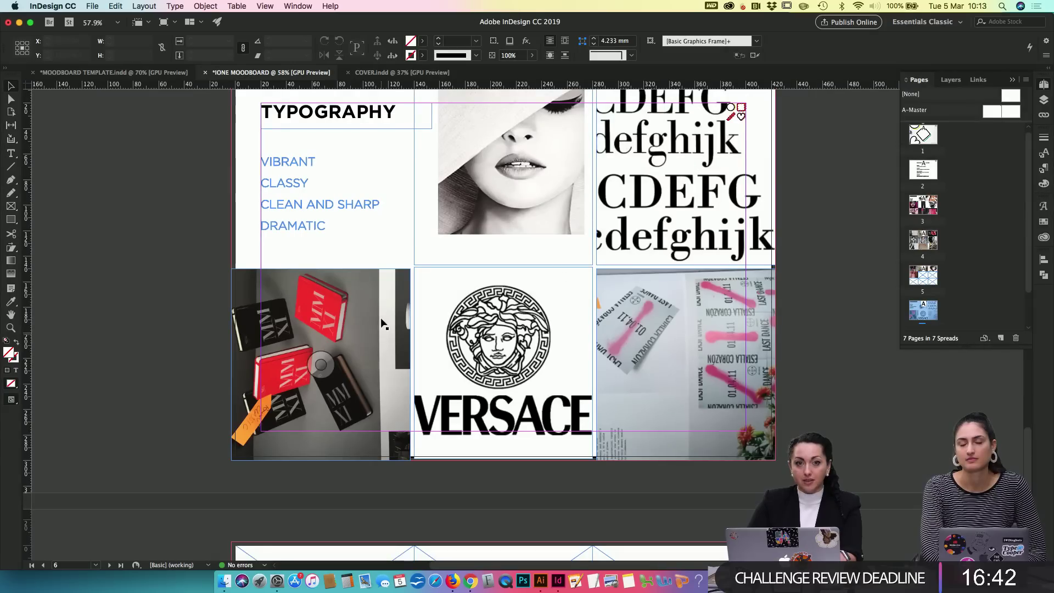
scroll(804, 364, down, 8)
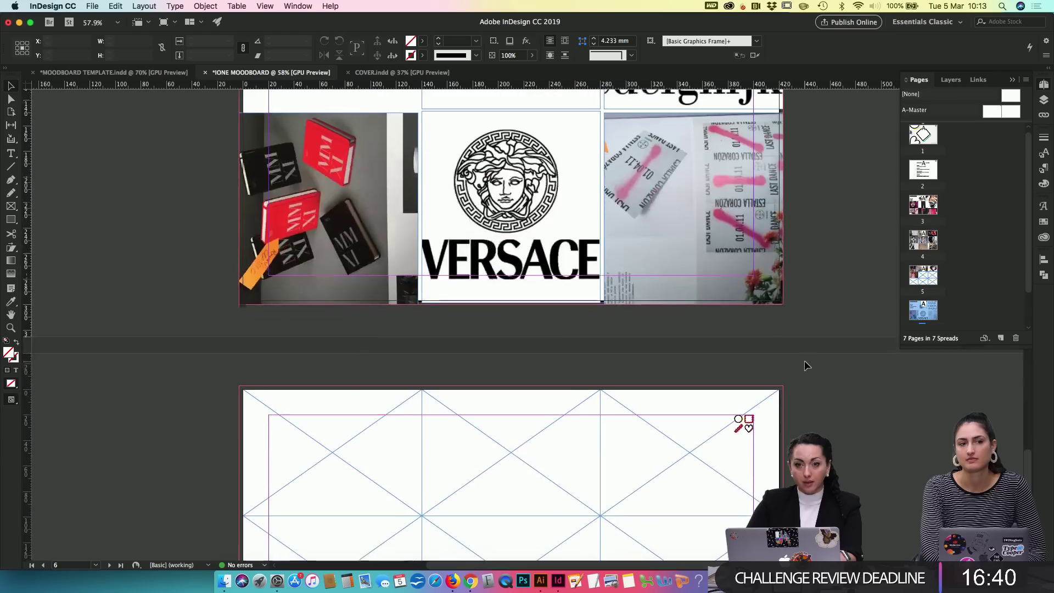
scroll(806, 365, up, 12)
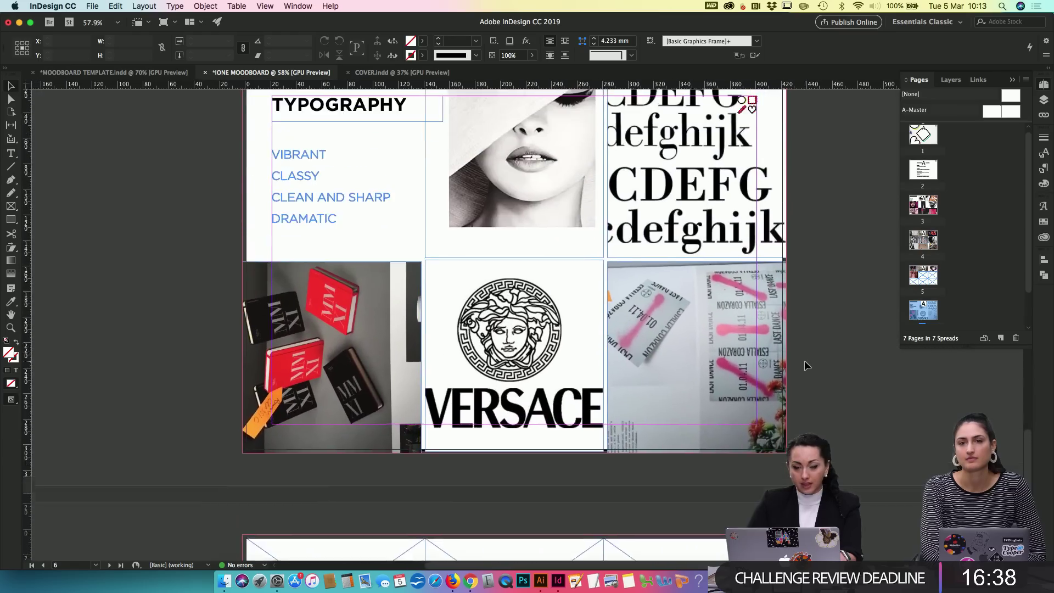
scroll(805, 365, down, 1)
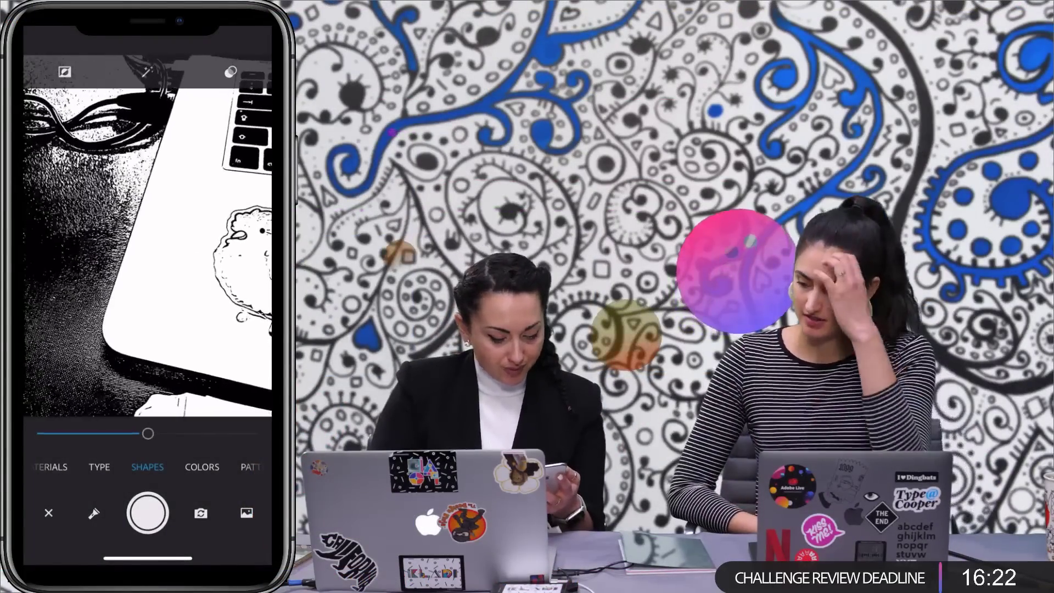
Step: Switch to the mobile capture app and change its capture mode from Shapes to Type
click(105, 467)
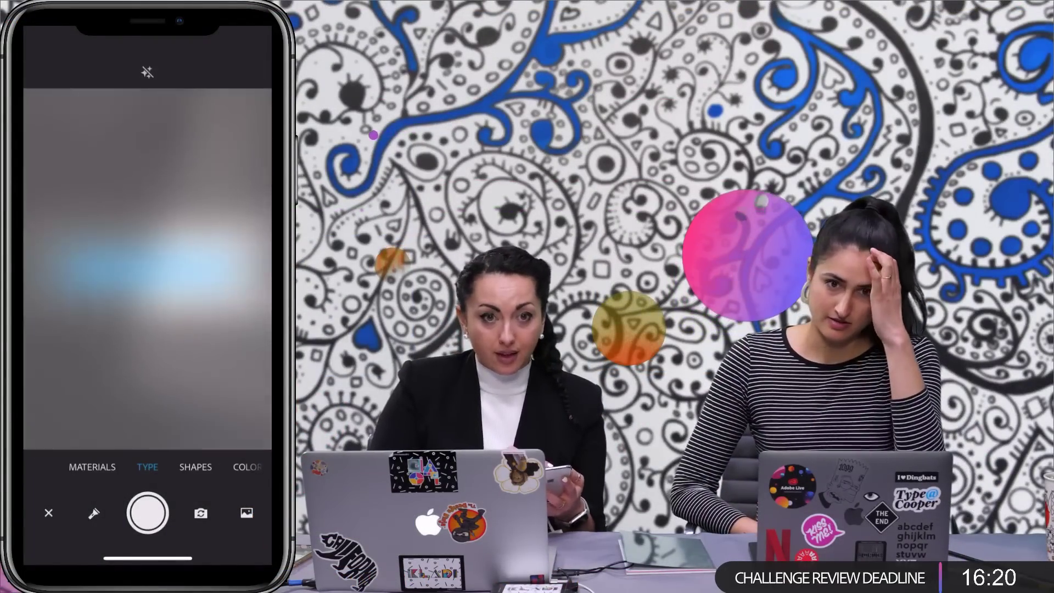
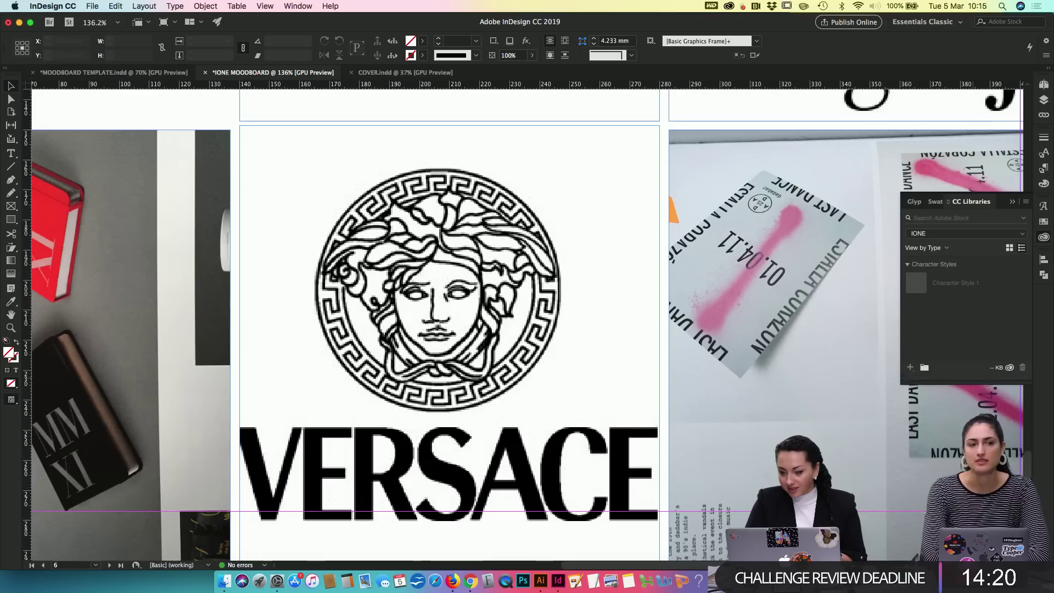
Step: Inspect Character Style 1 in the IONE library and compare it with the Versace logo and the lettering samples
click(930, 288)
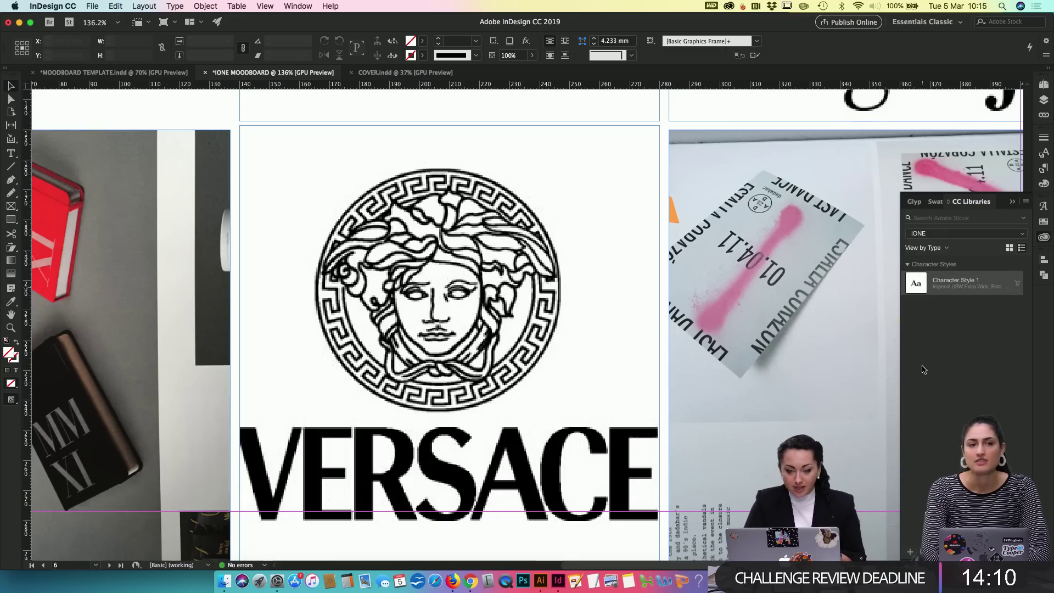
scroll(566, 318, down, 5)
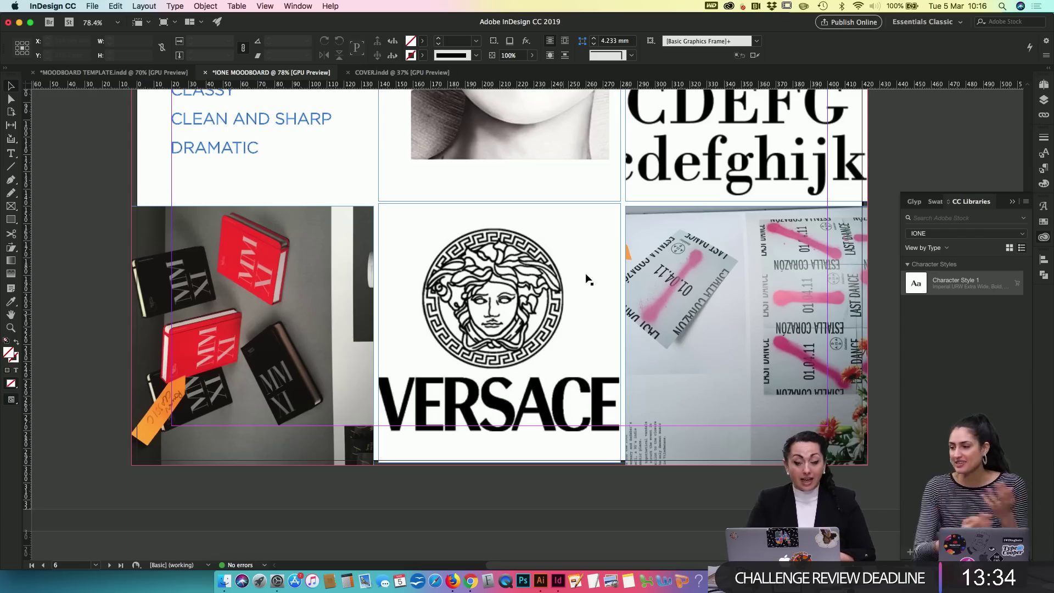
scroll(609, 299, up, 2)
scroll(609, 299, right, 3)
scroll(621, 308, up, 3)
scroll(620, 308, right, 1)
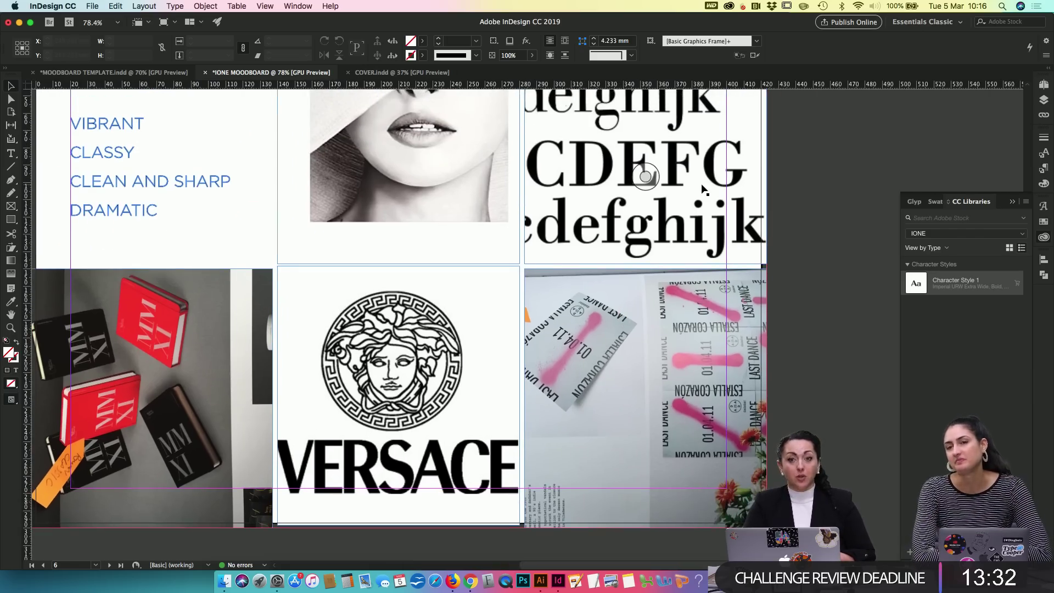
Step: Review the typography page's reference images and select the photo of the pink spray-painted posters
scroll(704, 190, down, 1)
scroll(703, 189, up, 1)
scroll(703, 190, up, 1)
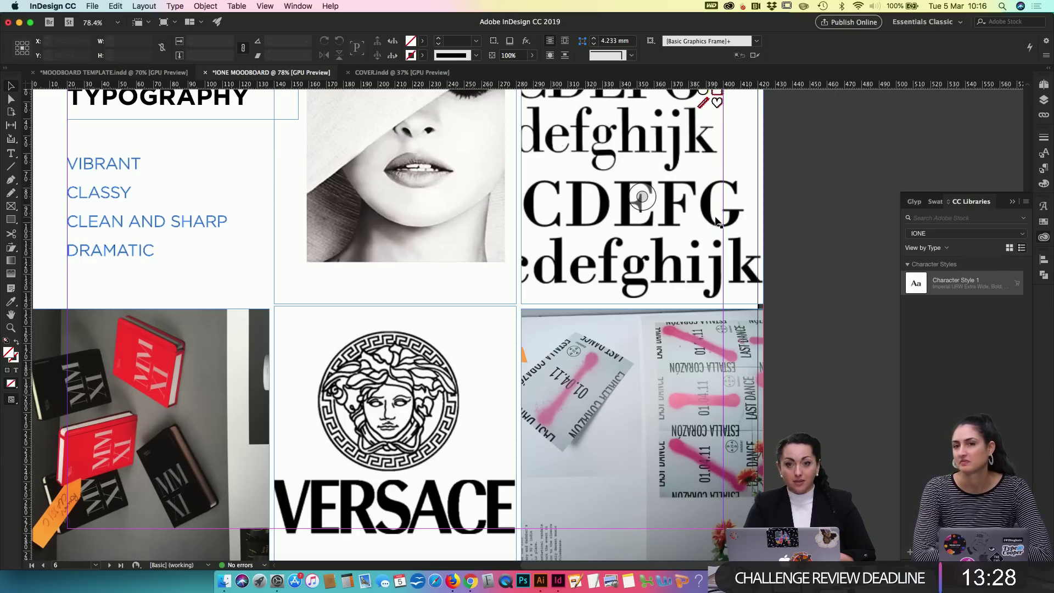
scroll(716, 221, up, 3)
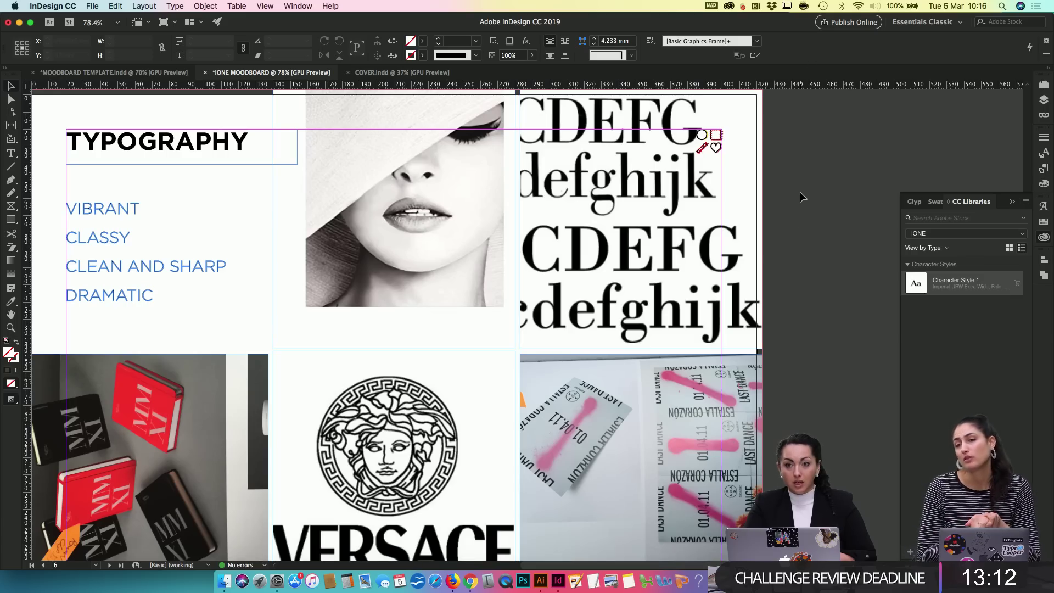
click(730, 443)
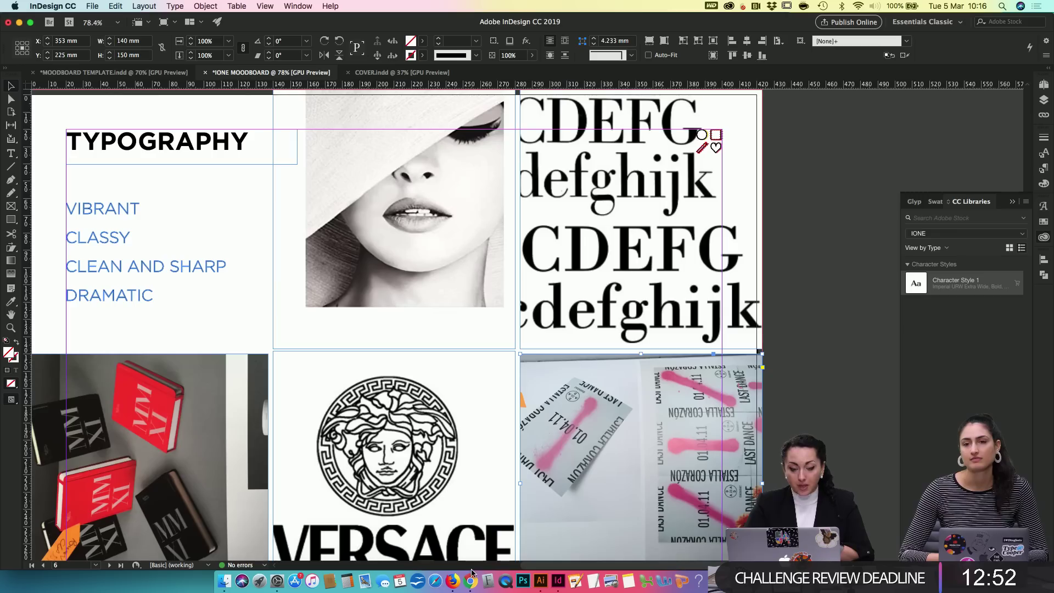
Step: Switch to Firefox and go from the earlier visual search results to the Adobe Fonts home page
click(449, 586)
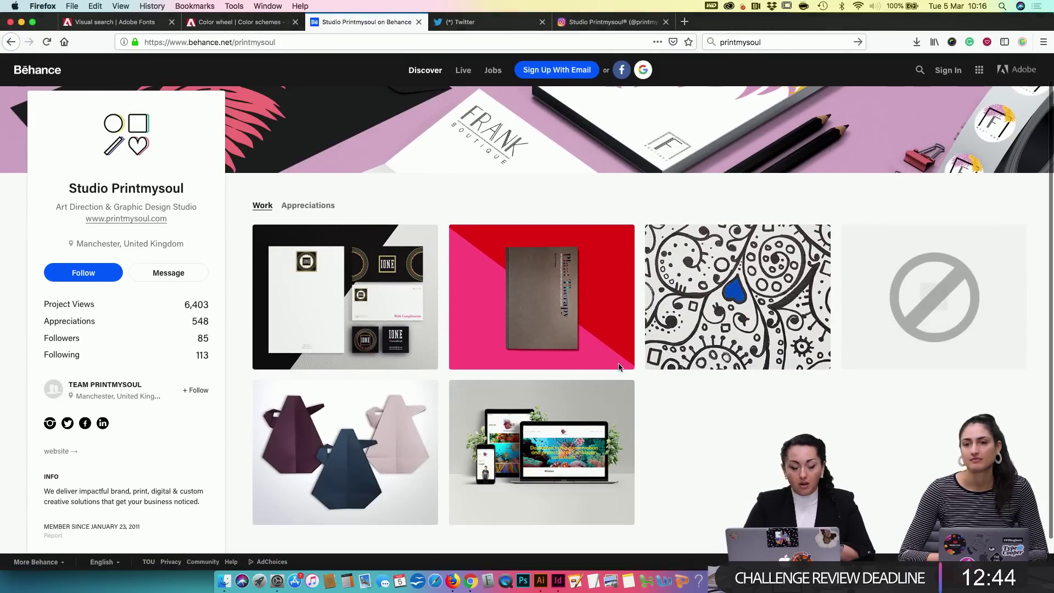
click(141, 23)
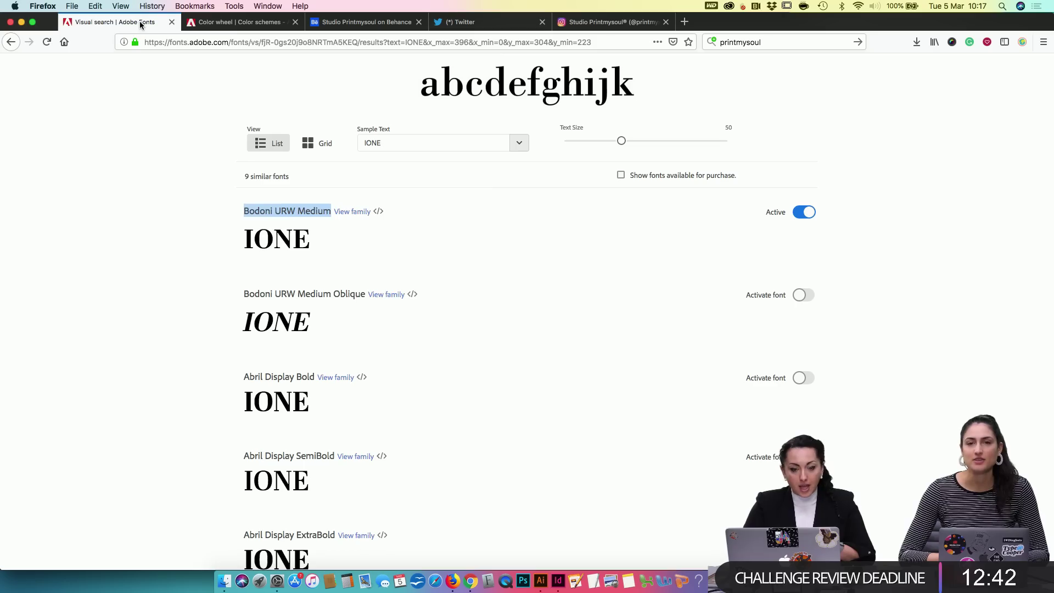
scroll(327, 100, up, 5)
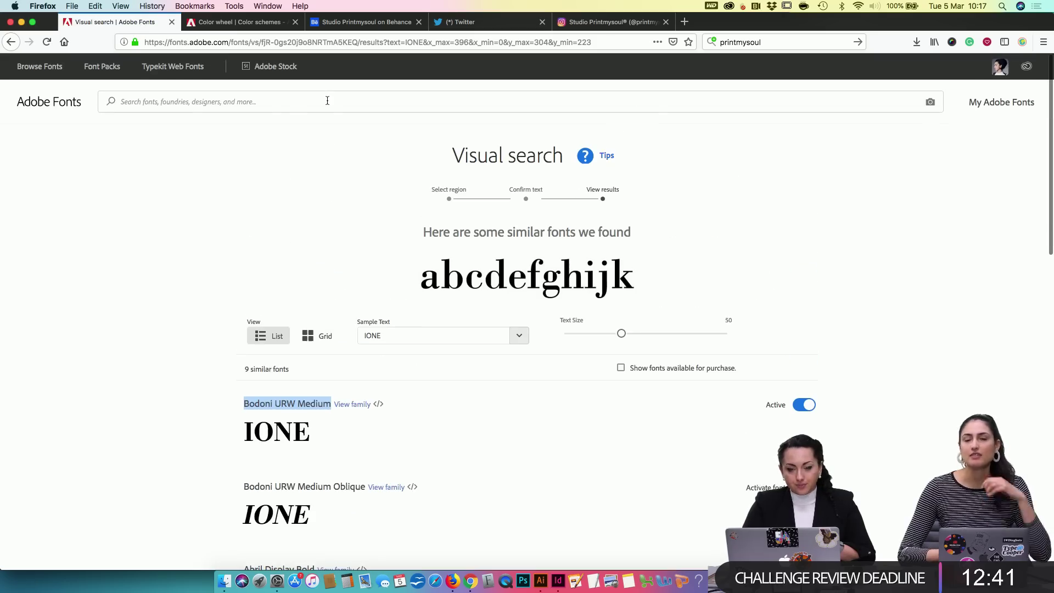
click(79, 109)
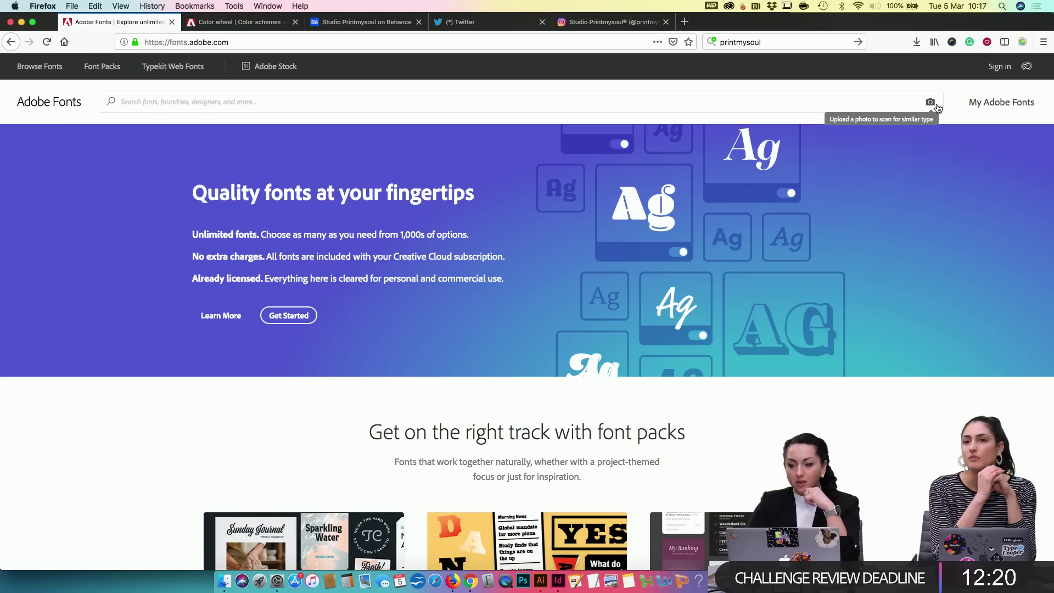
Step: Upload versace1970logo.jpg from 01 > MOODBOARDS > IMPORT > TYPOGRAPHY > CORRELATE BRANDS to the Adobe Fonts visual search
click(930, 103)
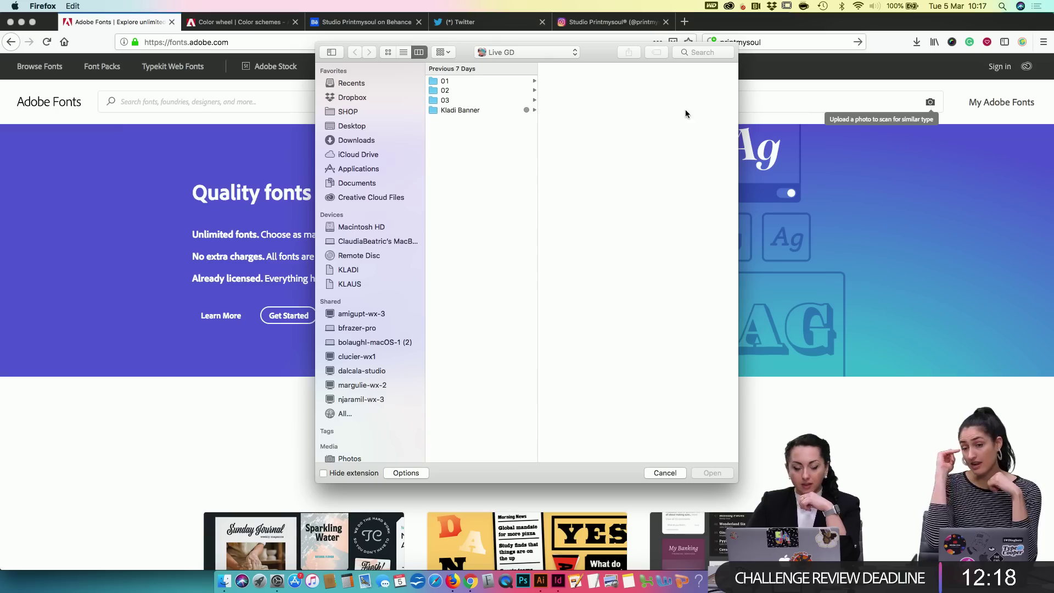
click(516, 83)
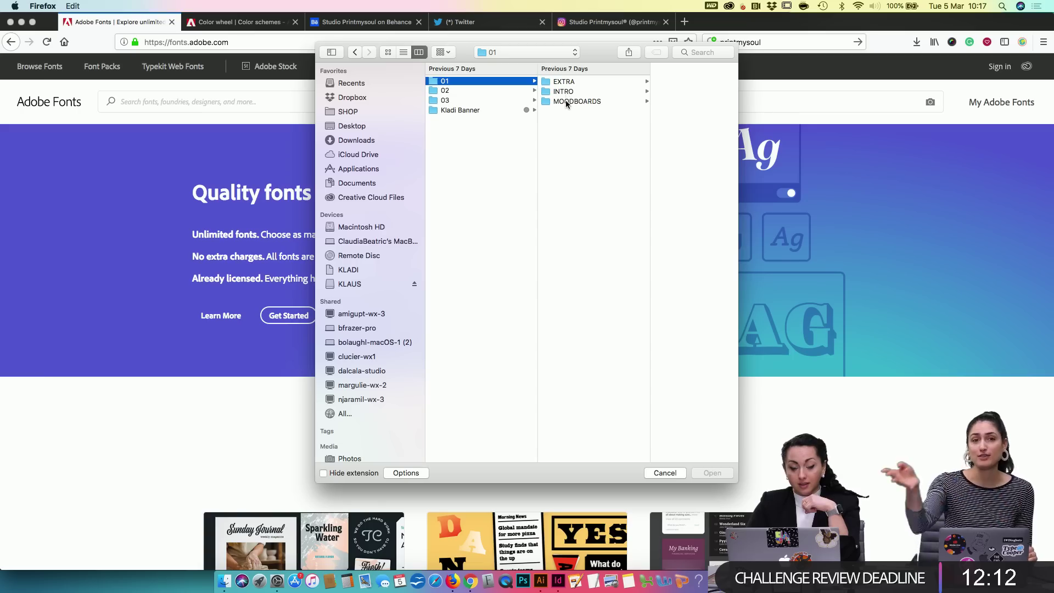
click(565, 102)
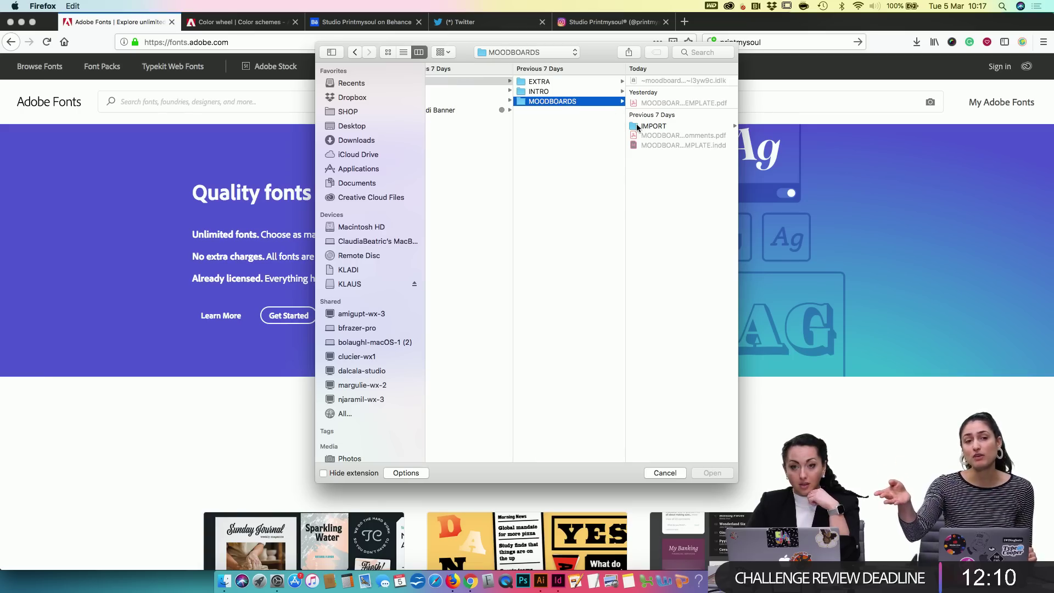
click(638, 126)
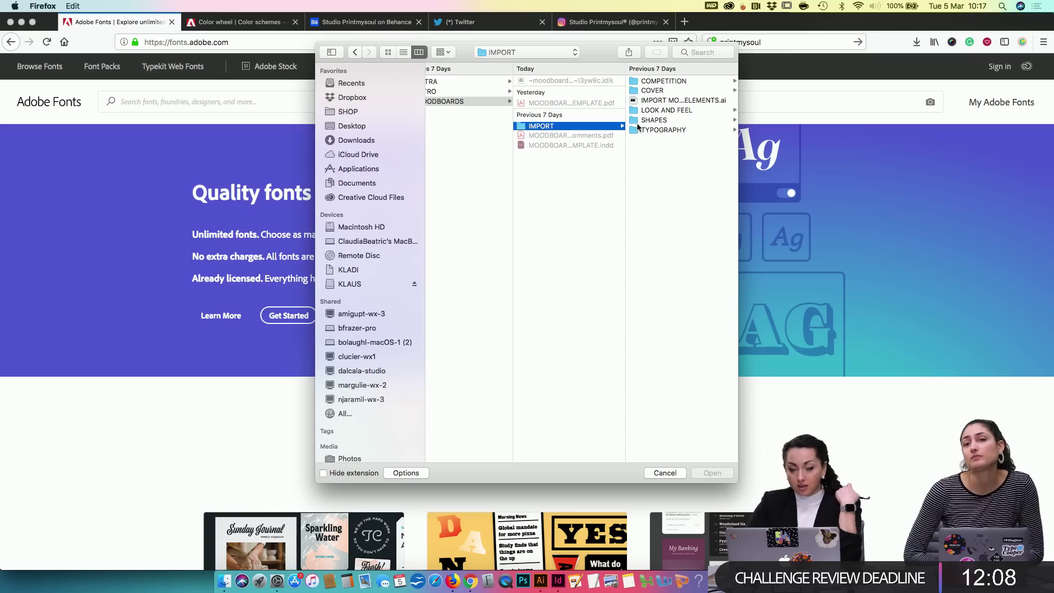
scroll(541, 157, left, 3)
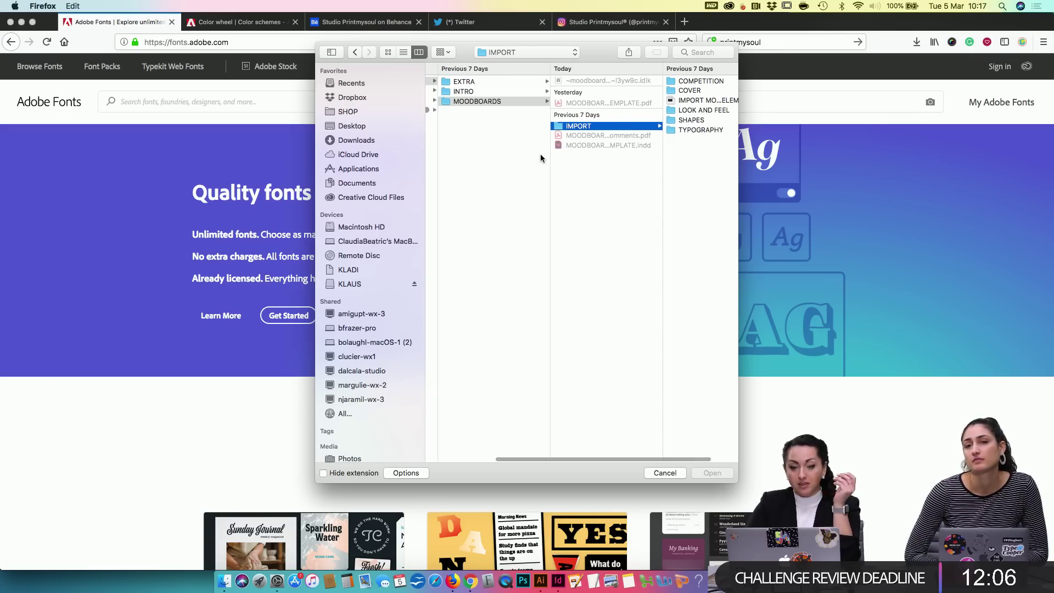
scroll(605, 153, right, 3)
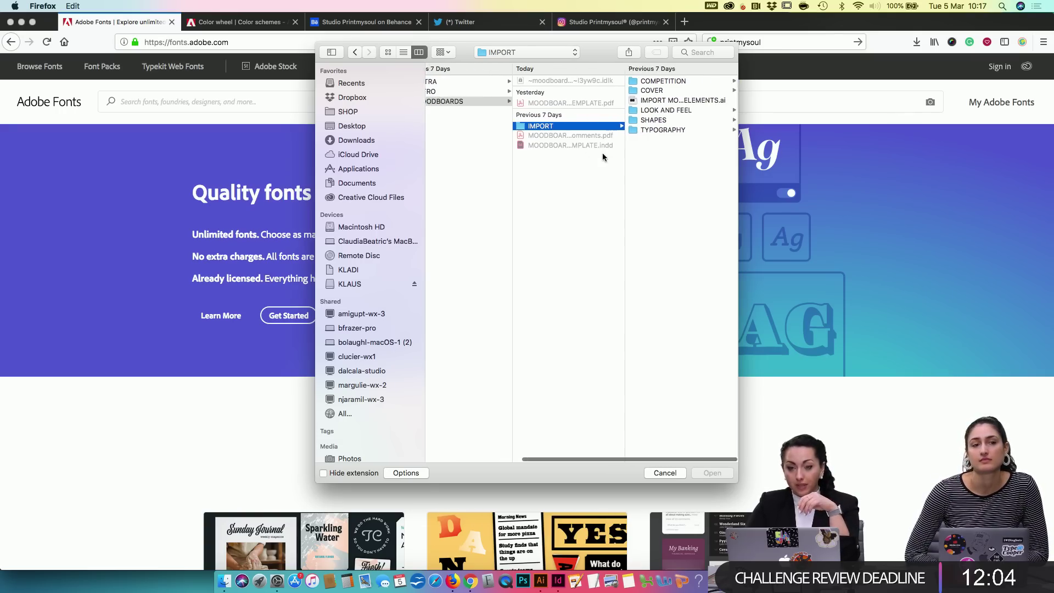
click(650, 132)
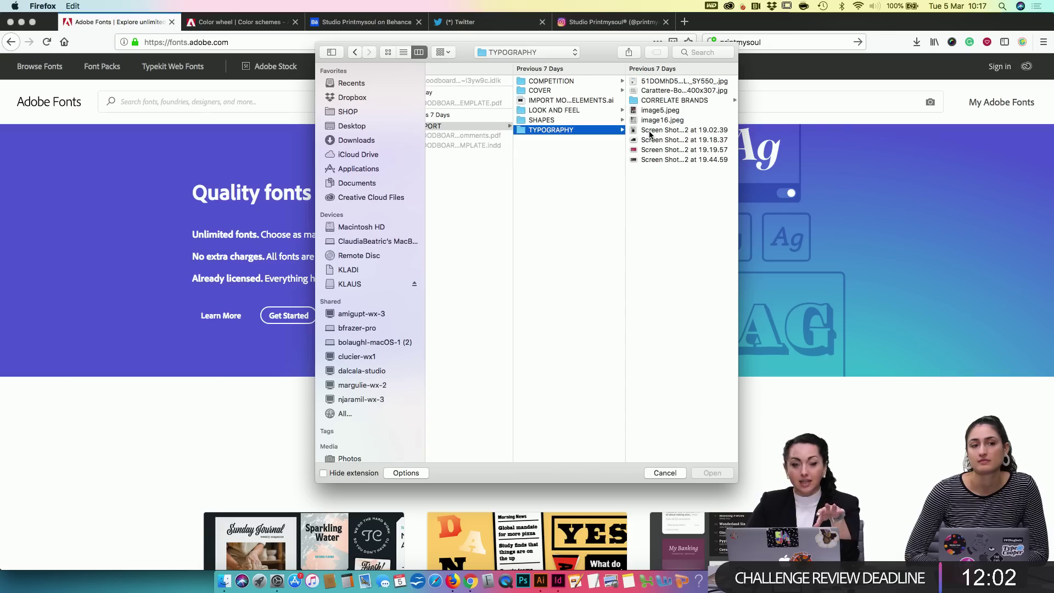
click(686, 101)
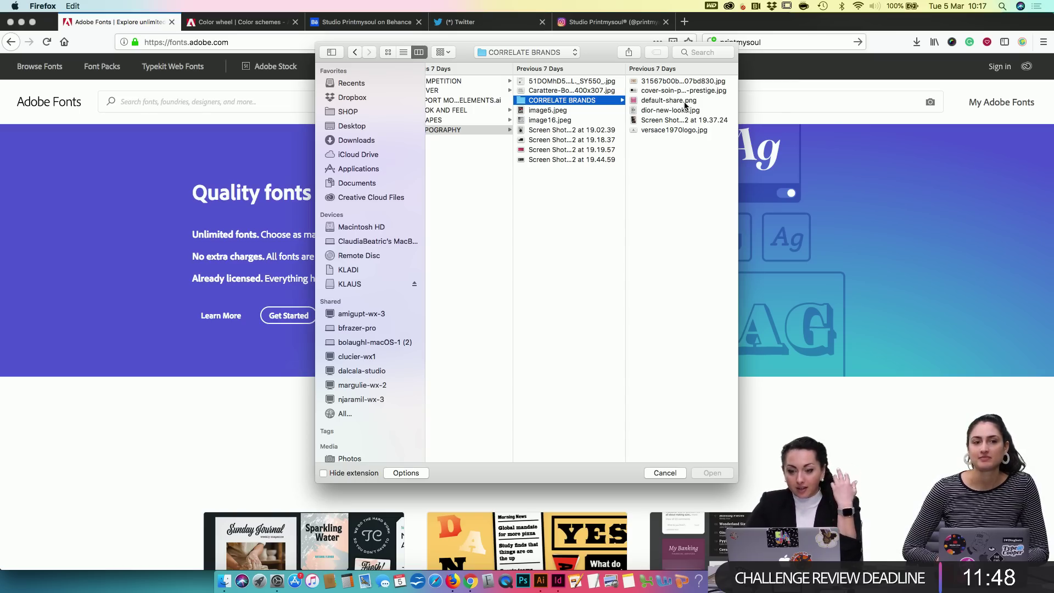
click(659, 109)
click(567, 129)
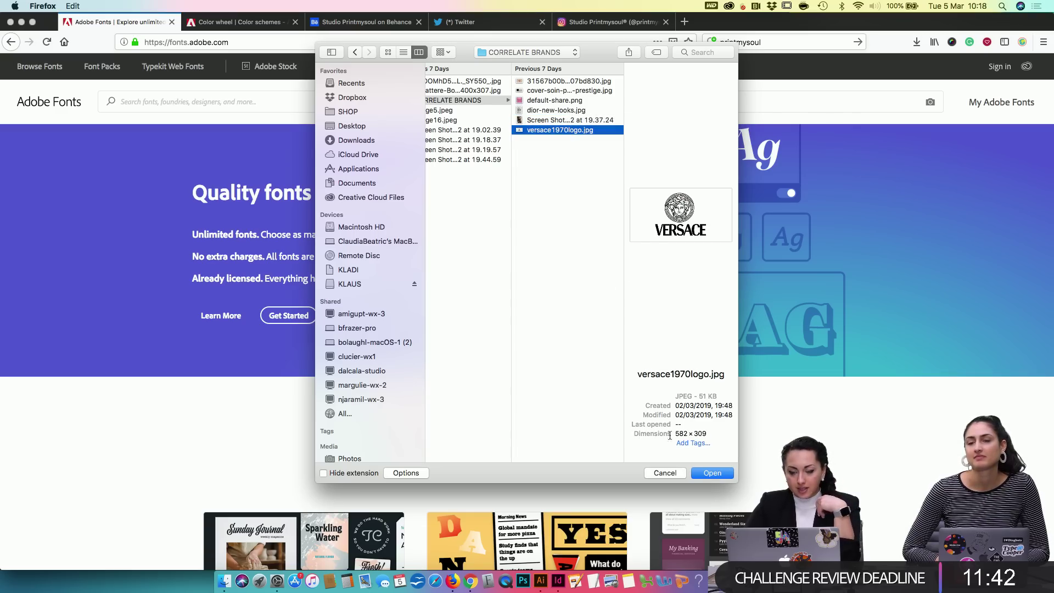
click(708, 473)
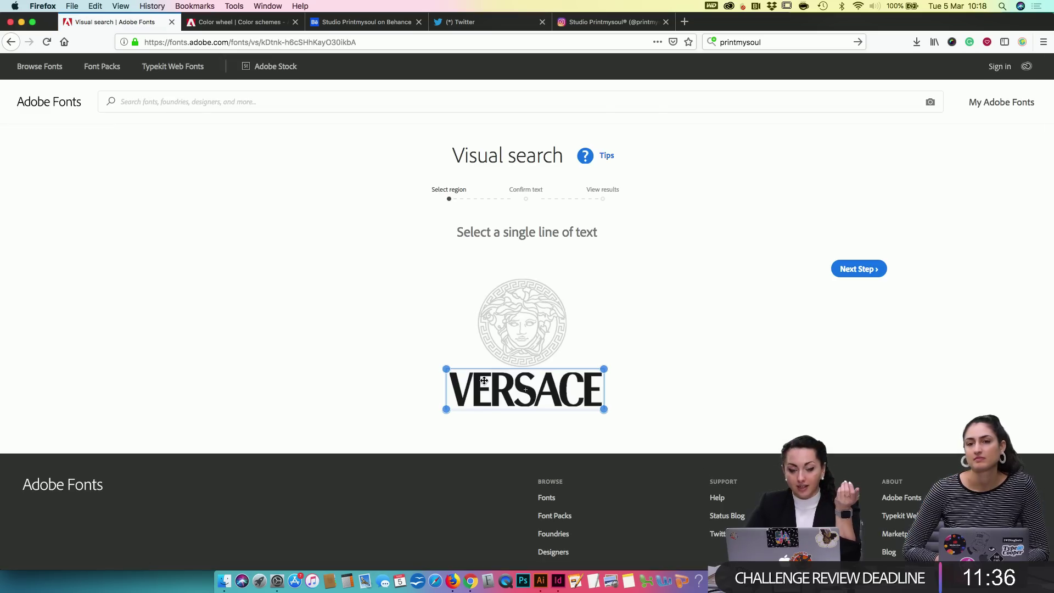
Step: Accept the VERSACE text region, replace the recognized text with IONE, and run the search for similar fonts
click(862, 270)
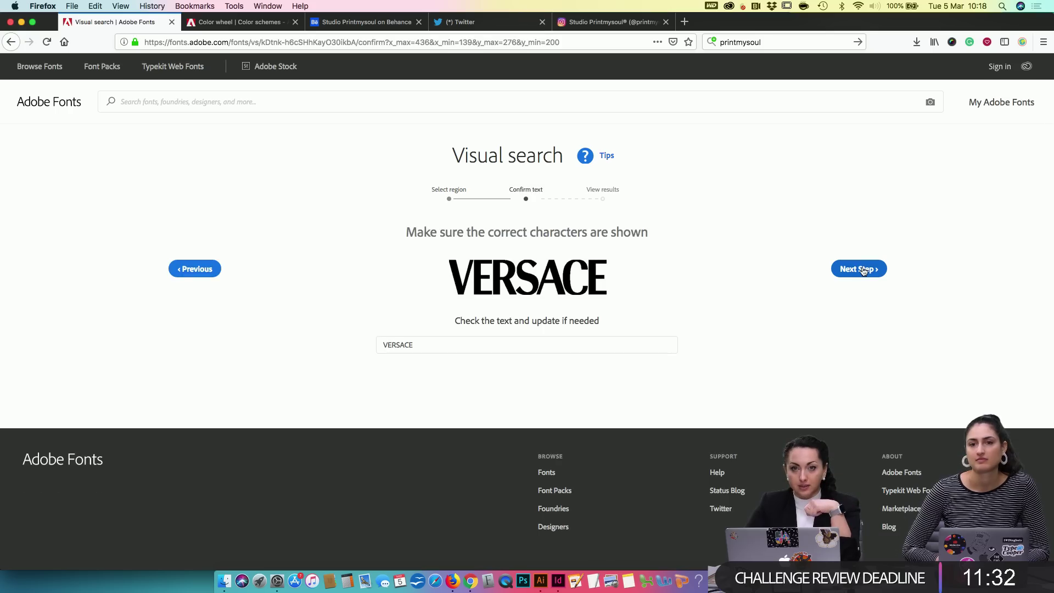
click(601, 339)
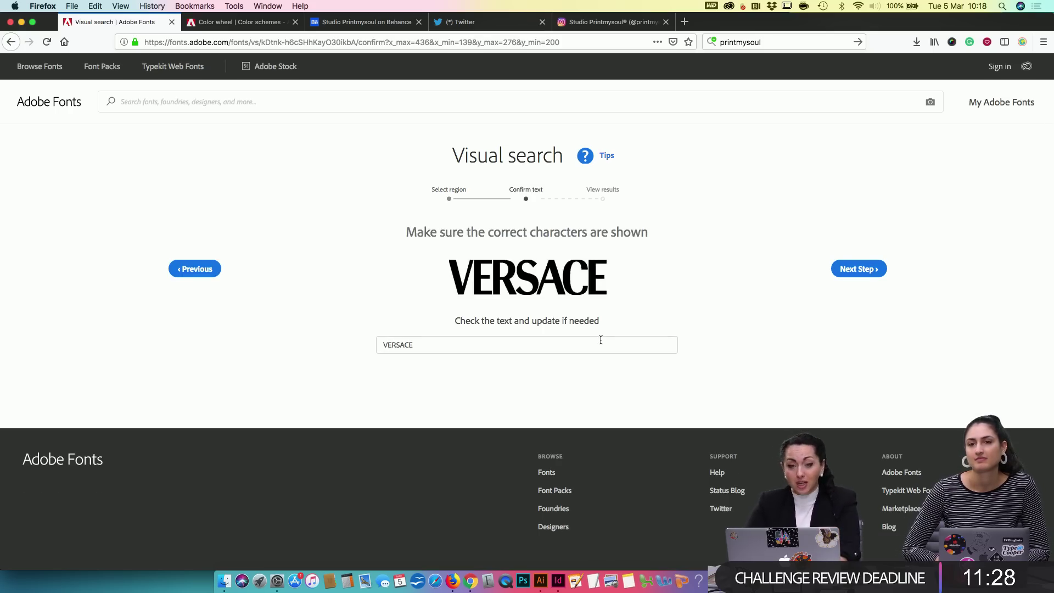
key(super+a)
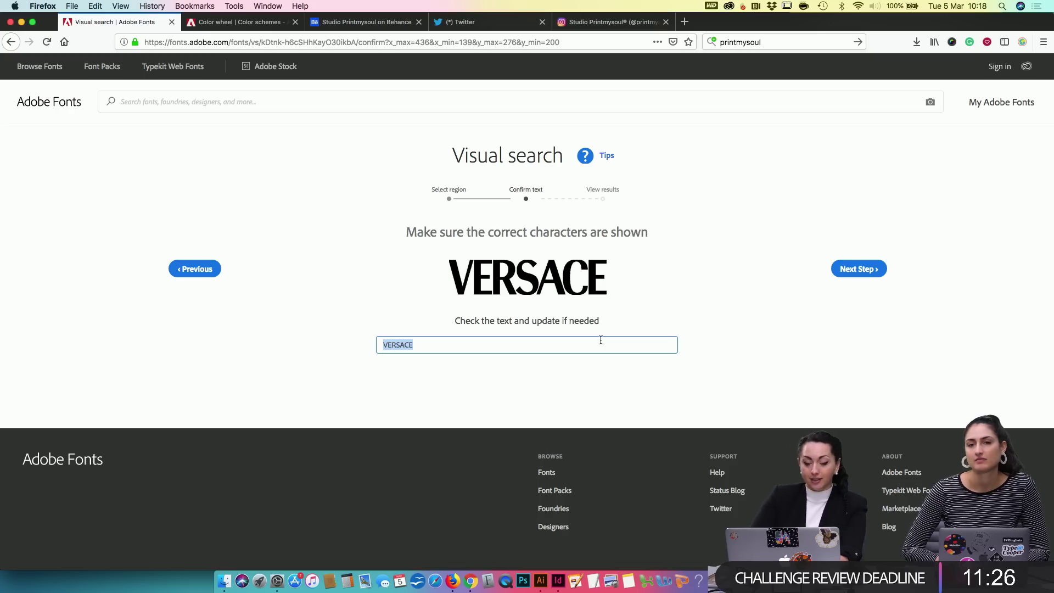
text(IONE)
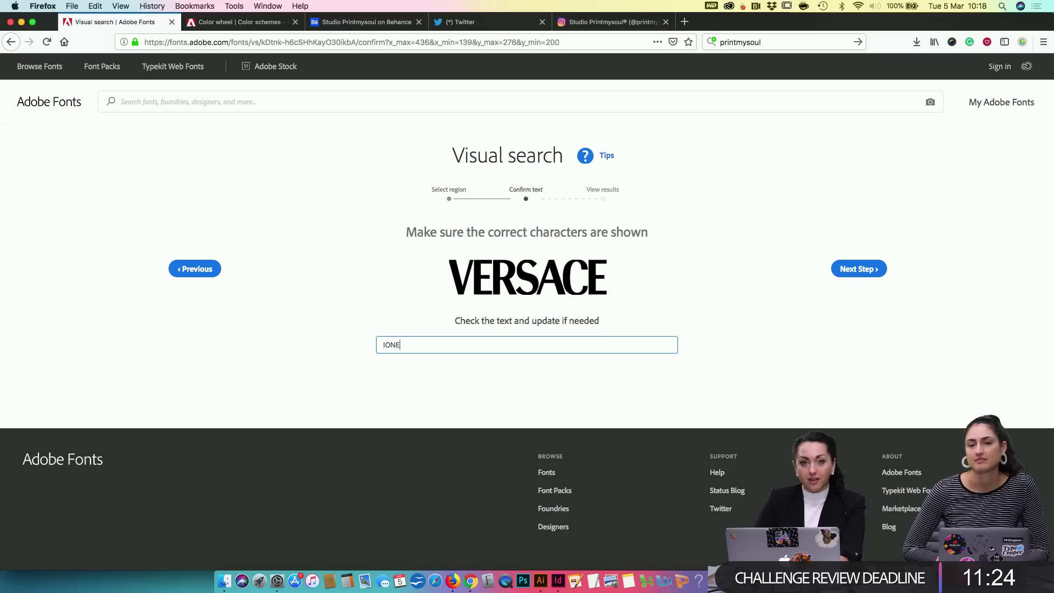
click(846, 269)
Step: Examine the similar fonts set in the IONE sample text, comparing them with the Versace lettering
scroll(513, 419, down, 5)
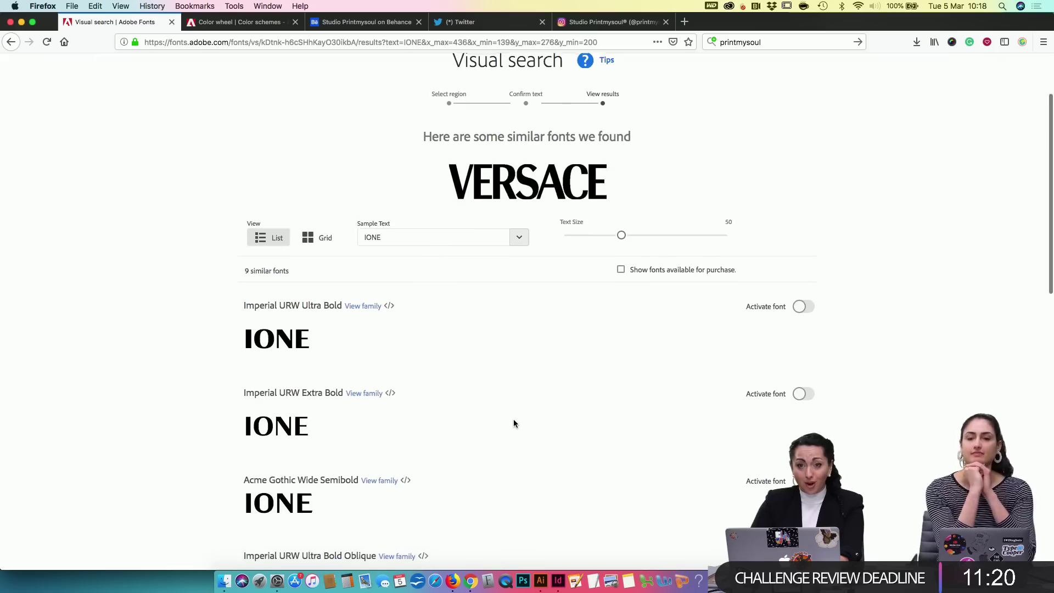
scroll(351, 448, down, 4)
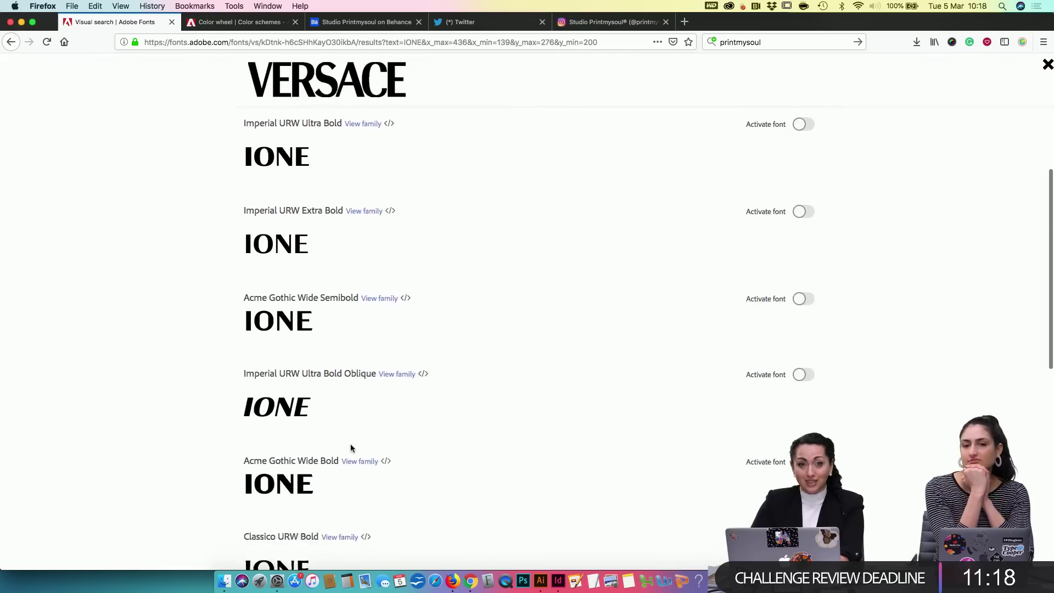
scroll(352, 449, down, 2)
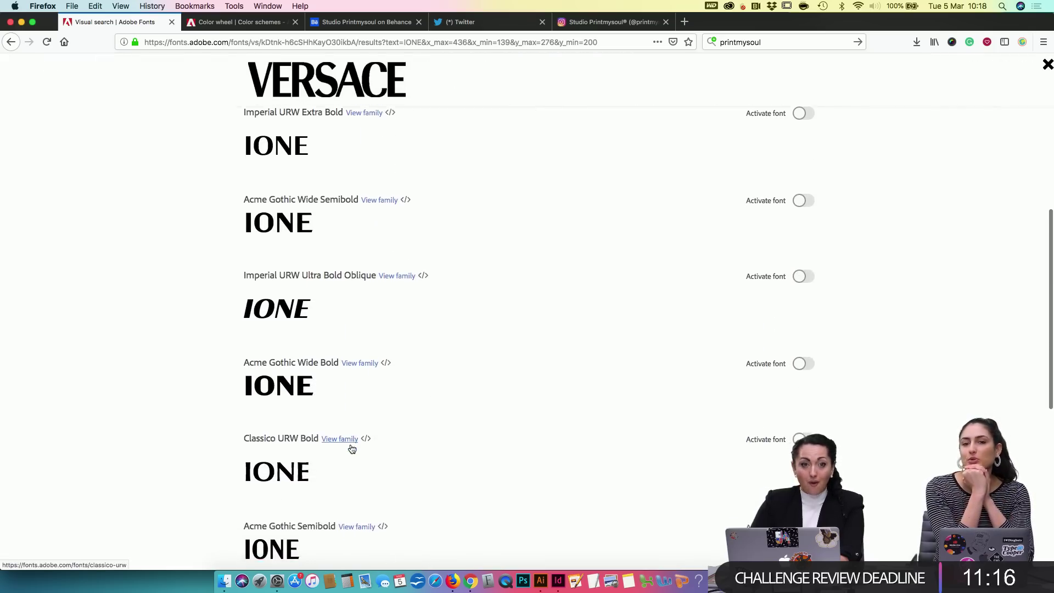
scroll(351, 448, down, 4)
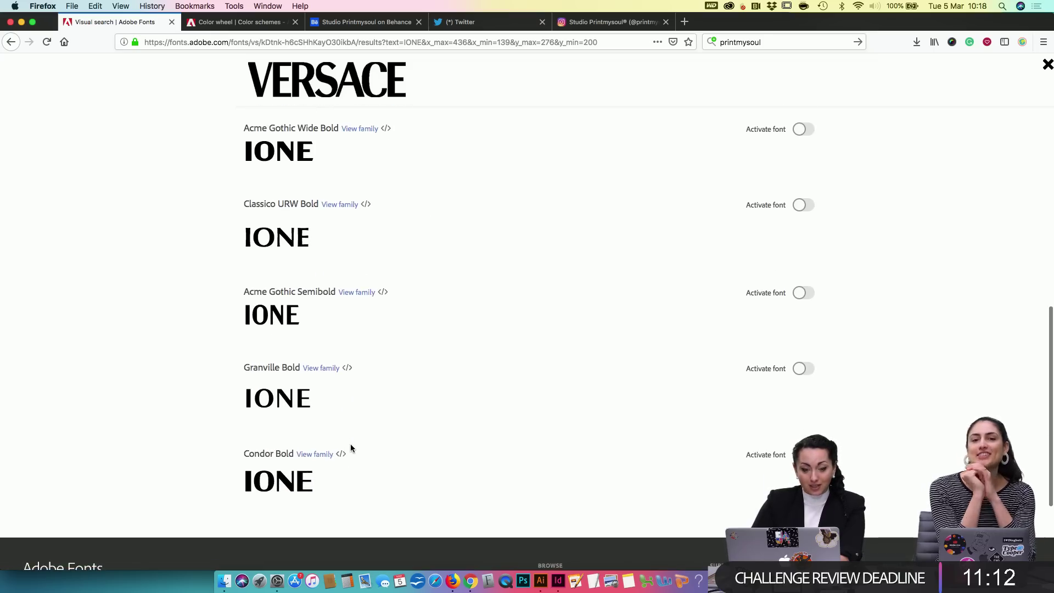
scroll(351, 447, down, 1)
scroll(351, 448, up, 8)
scroll(352, 448, up, 3)
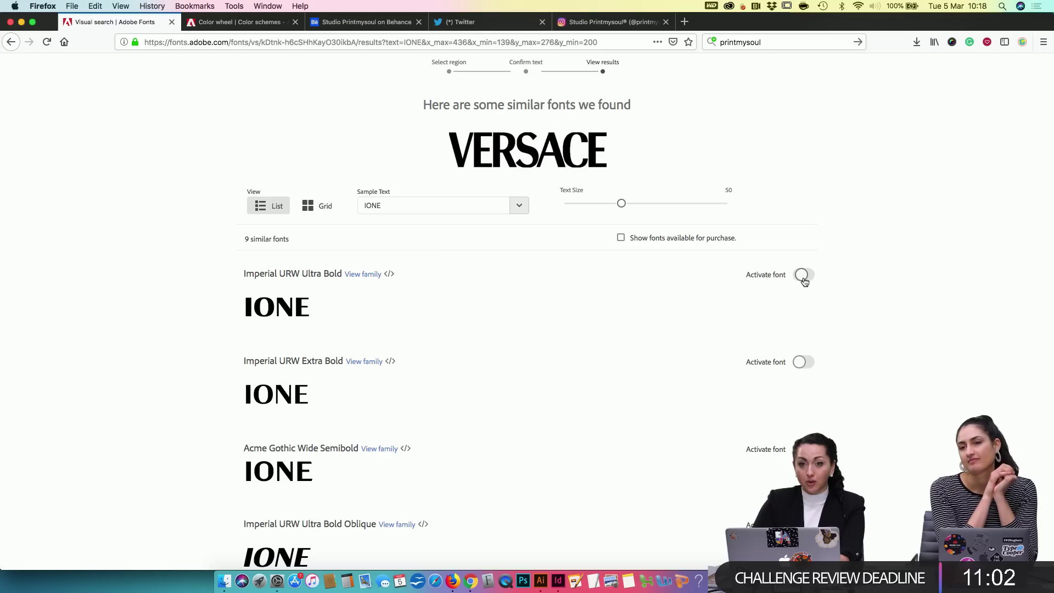
Step: Switch back to InDesign and select the TYPOGRAPHY heading text on page 6
click(558, 582)
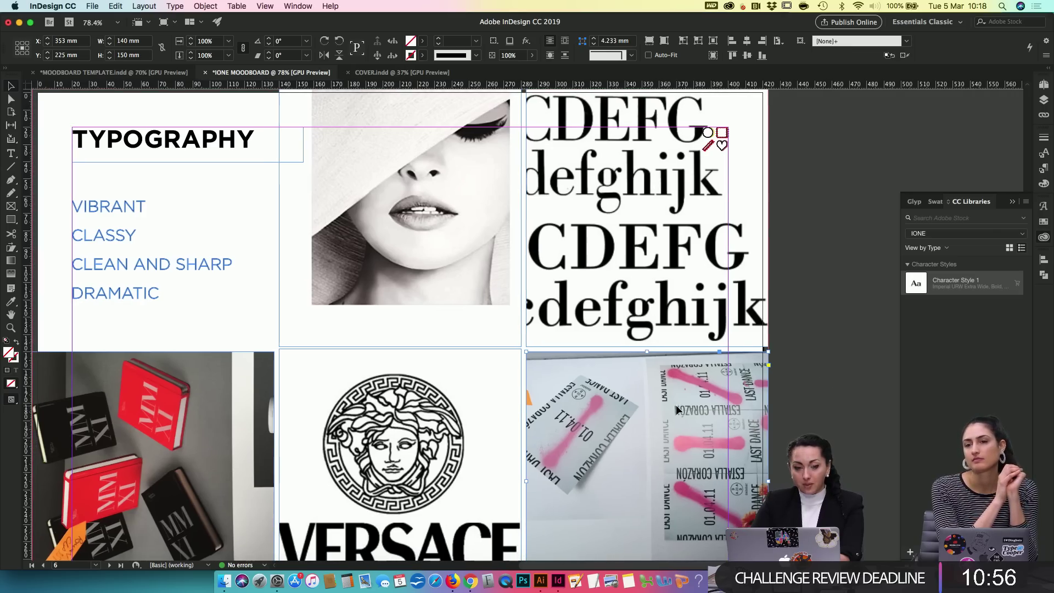
double_click(206, 141)
click(207, 142)
double_click(206, 142)
scroll(206, 142, left, 3)
scroll(207, 142, up, 1)
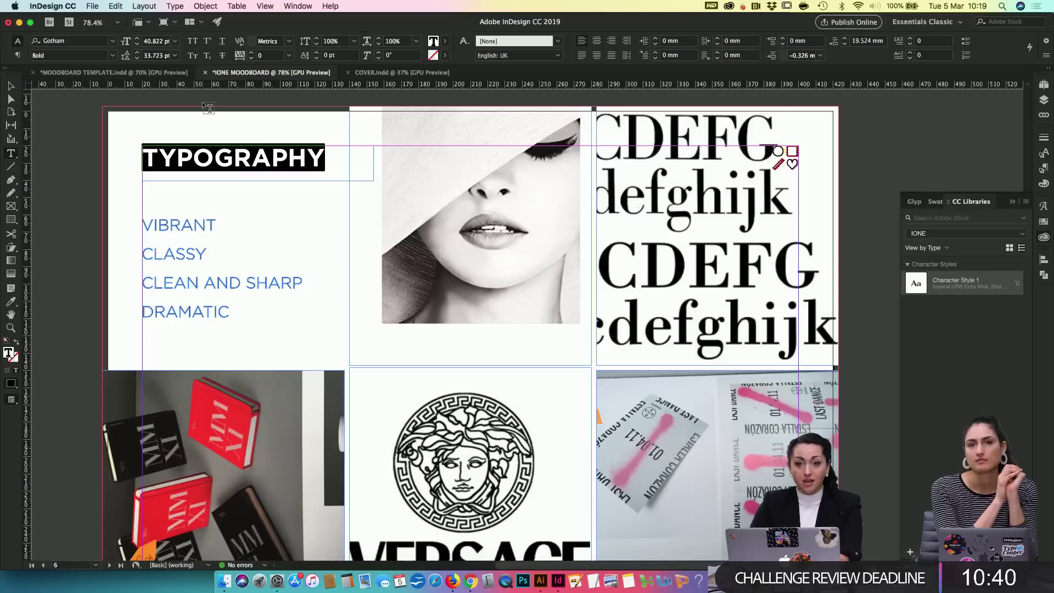
Step: Browse the heading's font list with small, default and large samples, and inspect the classification and property filters
click(112, 41)
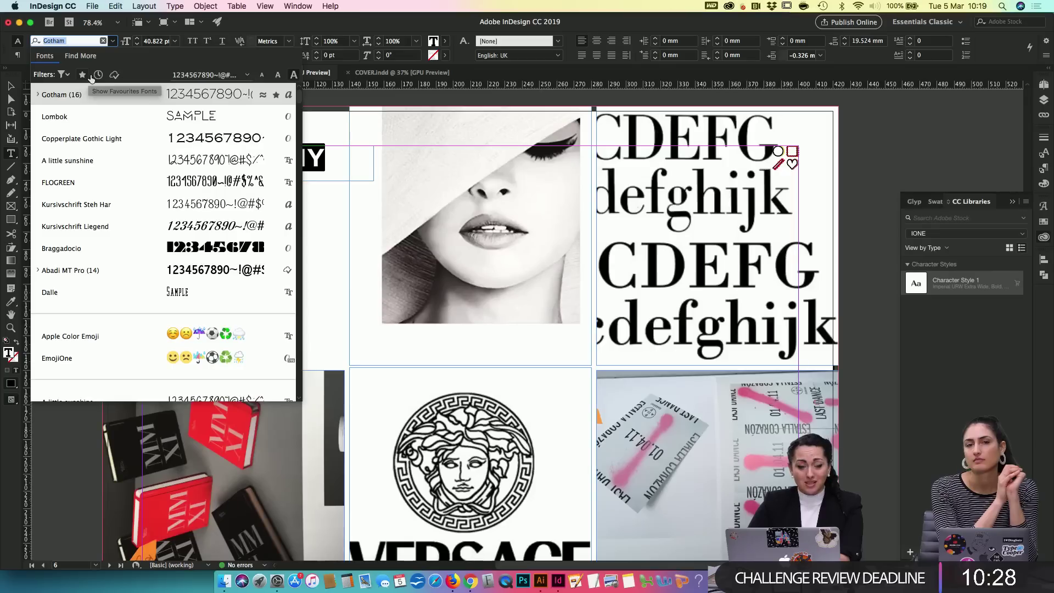
click(262, 75)
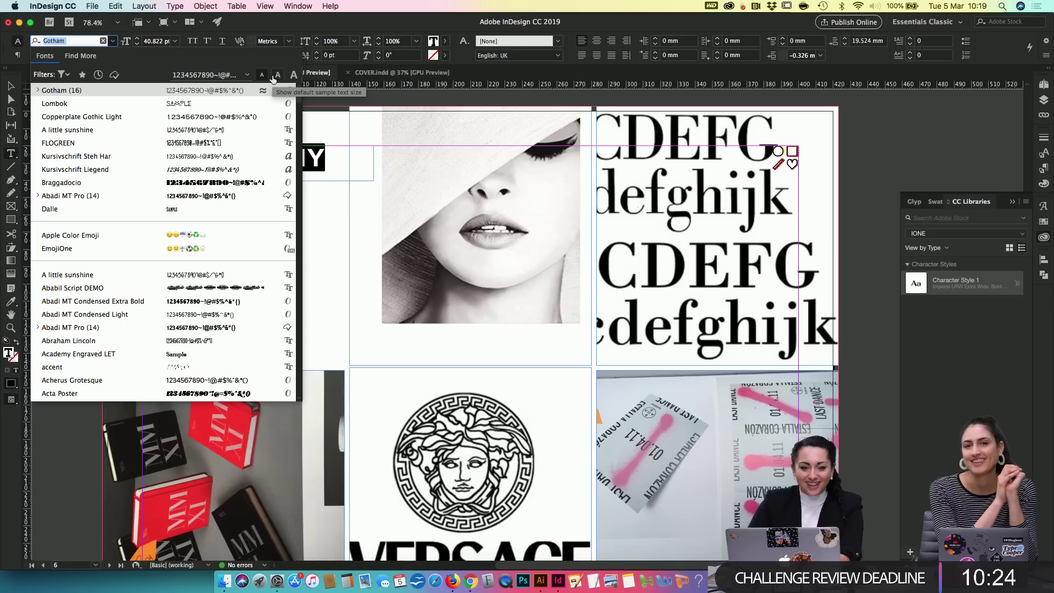
click(275, 76)
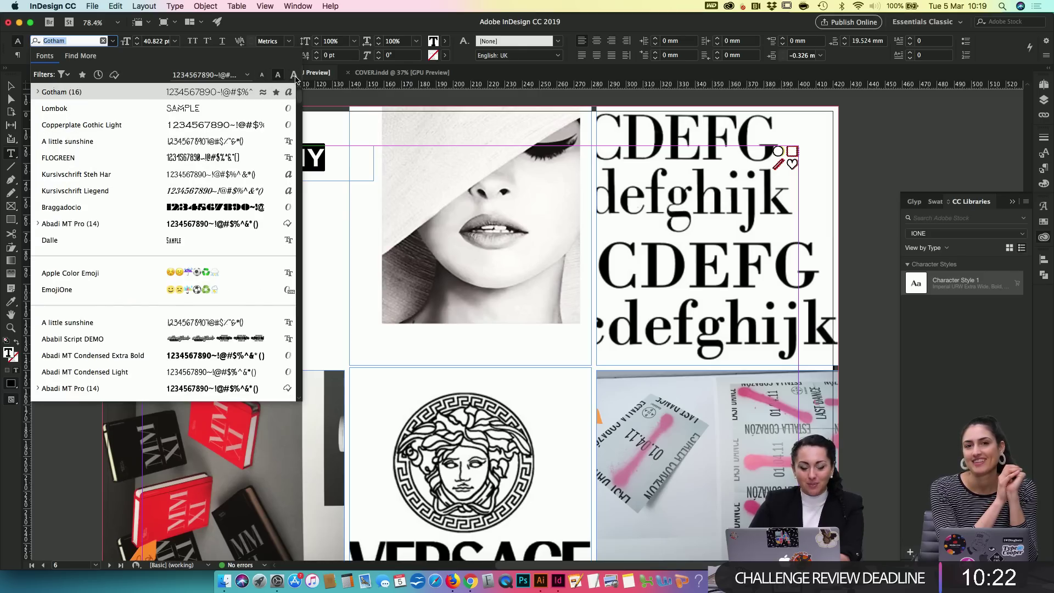
click(294, 75)
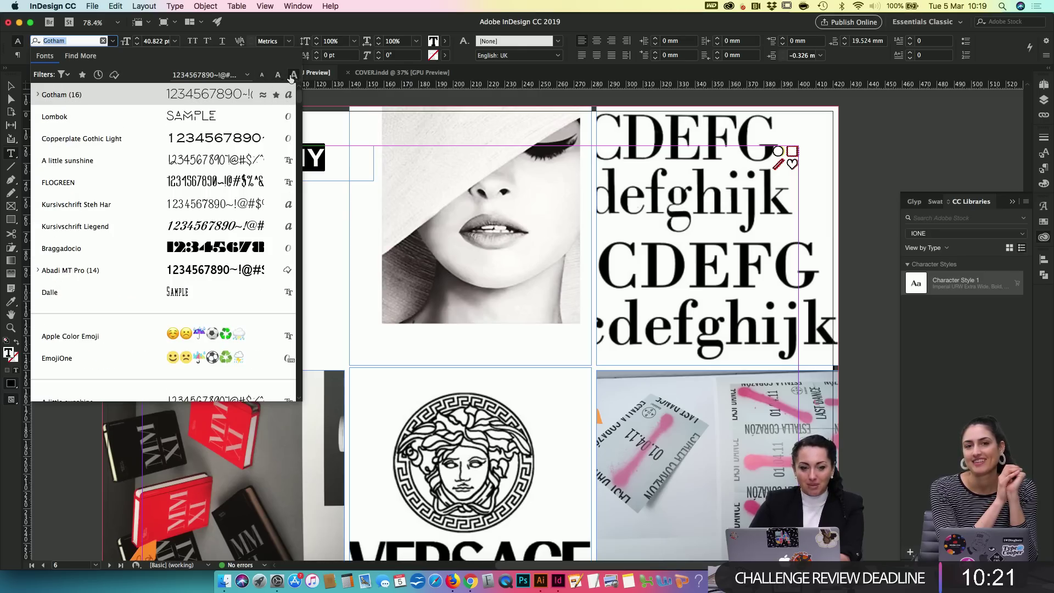
click(66, 75)
click(68, 78)
click(66, 77)
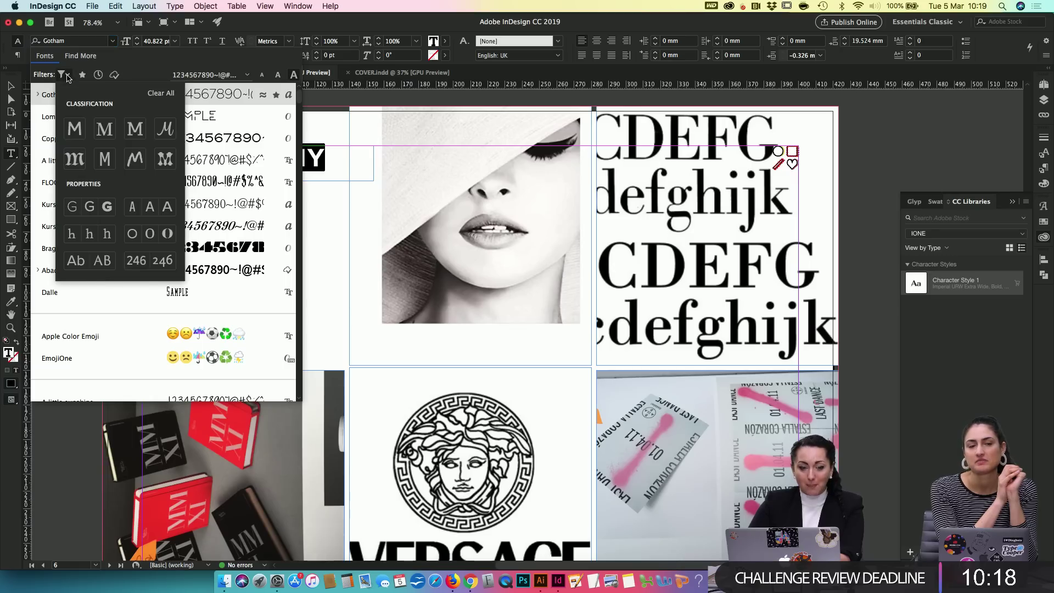
click(317, 241)
Step: Select the grid of empty placeholder frames on page 7 with the Selection tool
click(10, 83)
scroll(240, 269, down, 8)
key(super+minus)
scroll(240, 269, down, 10)
scroll(240, 276, down, 3)
drag(148, 278, 612, 485)
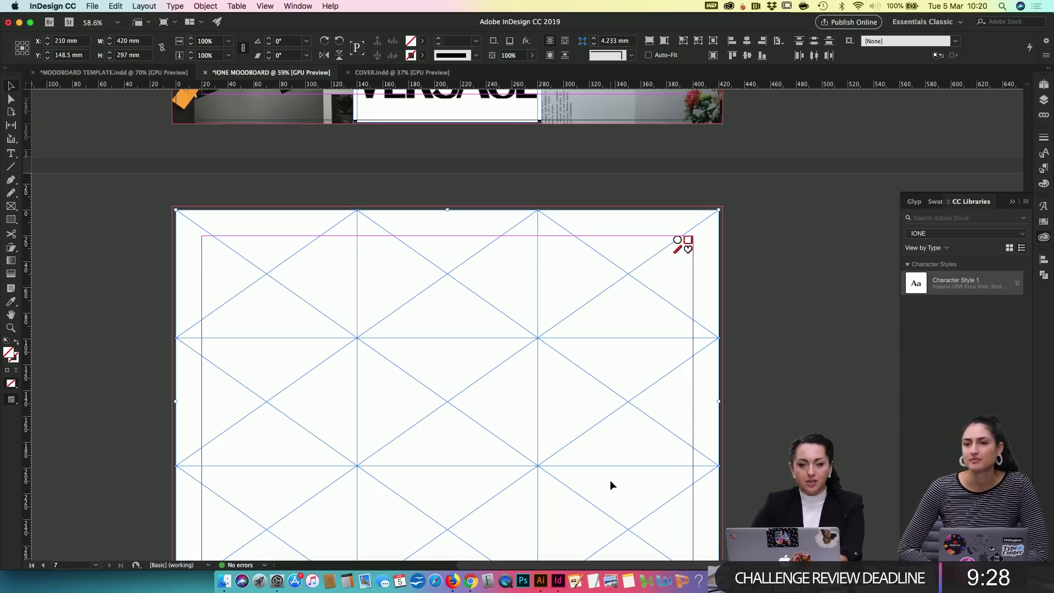
scroll(610, 480, up, 15)
scroll(610, 483, down, 3)
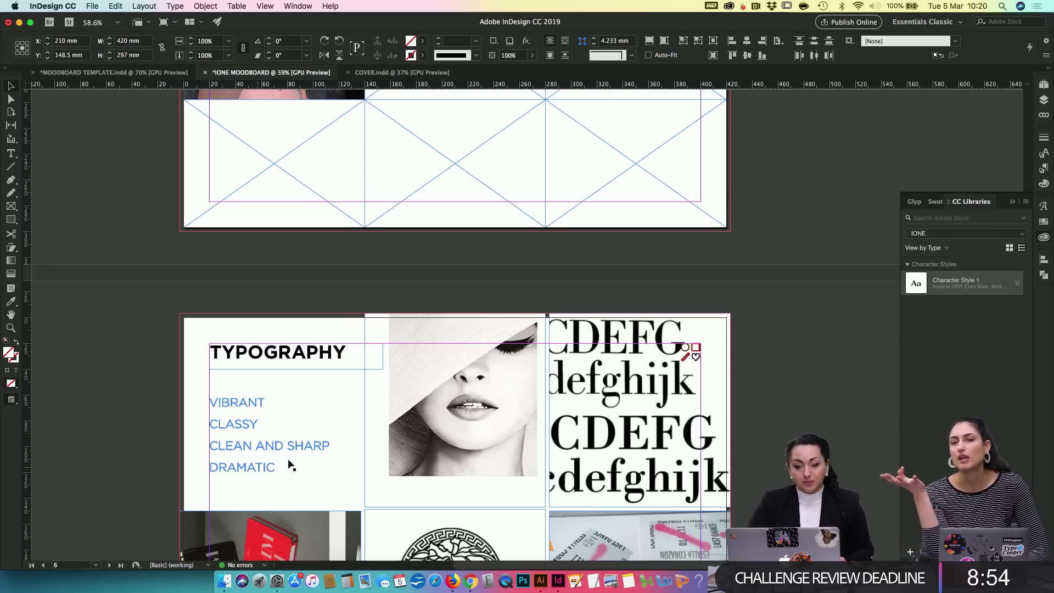
Step: Review the IONE typography page, switch to the MOODBOARD TEMPLATE document and look through its typography and competition pages
scroll(600, 433, down, 5)
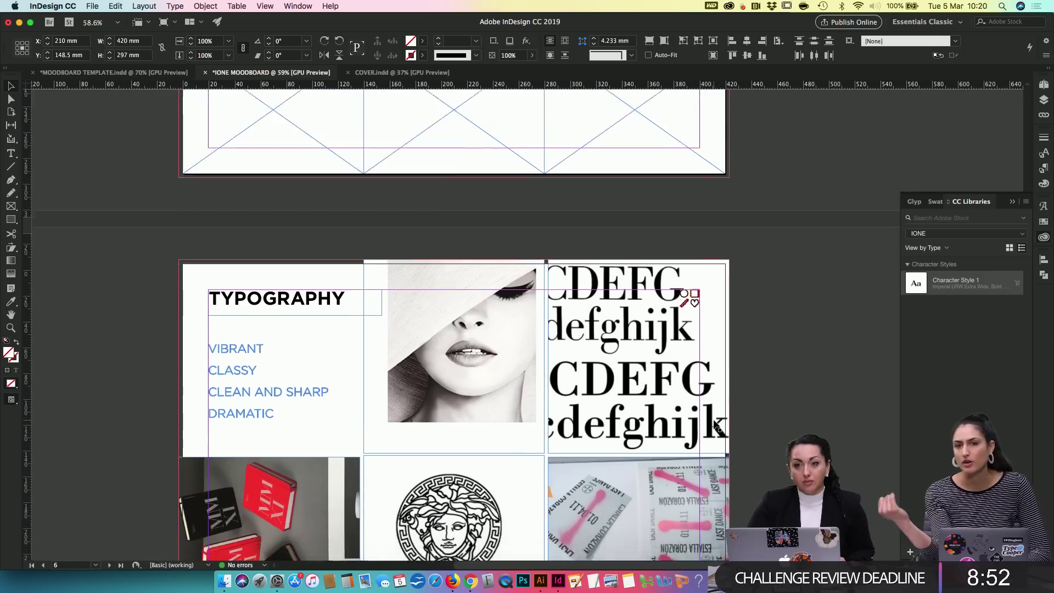
scroll(715, 425, down, 1)
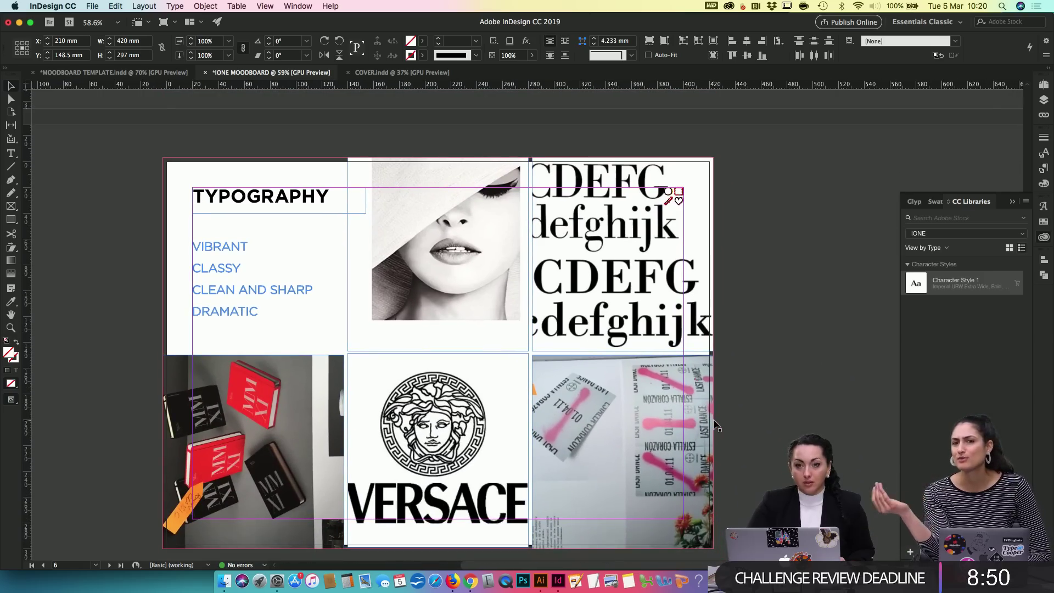
scroll(715, 424, down, 3)
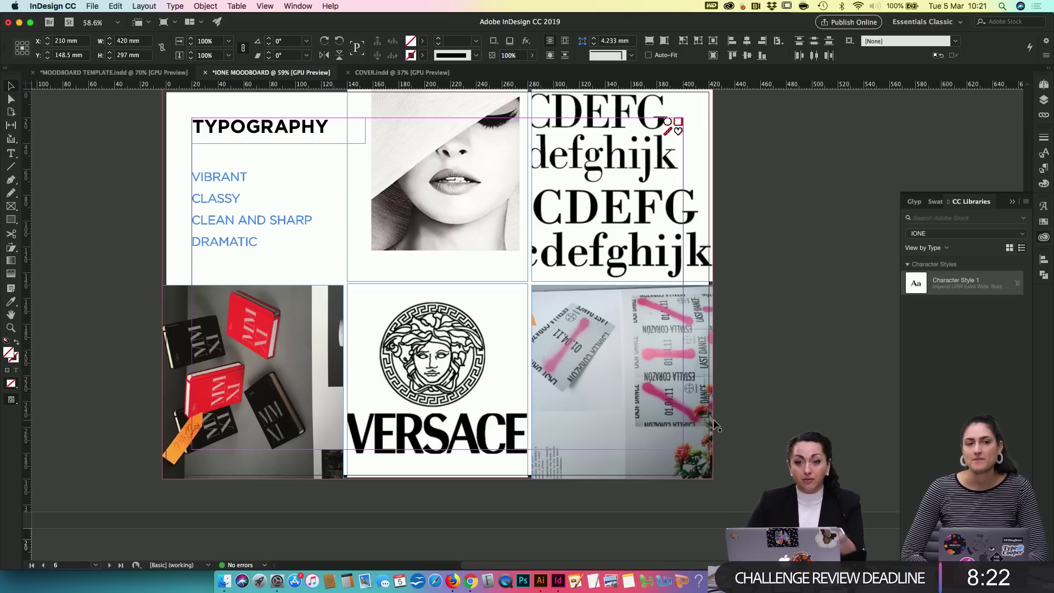
scroll(172, 105, down, 1)
click(114, 72)
scroll(597, 386, down, 15)
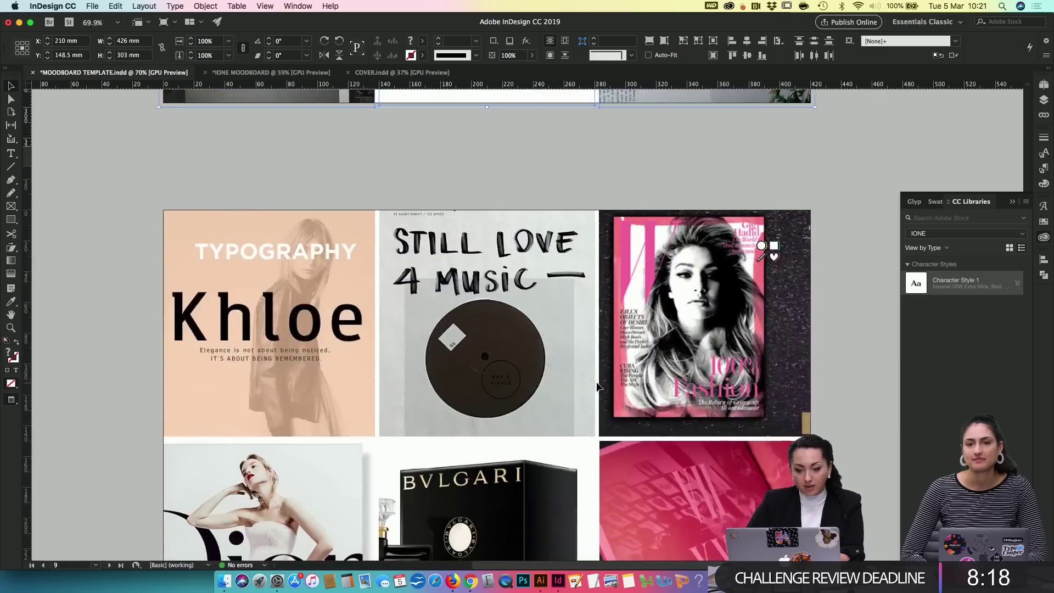
scroll(597, 386, down, 15)
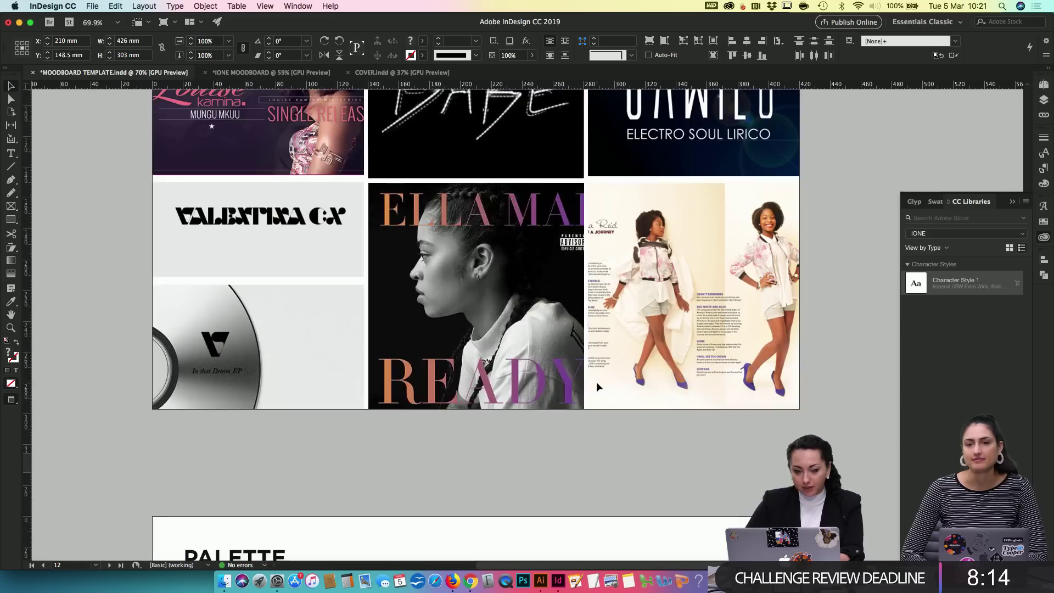
scroll(597, 385, down, 5)
scroll(596, 381, up, 10)
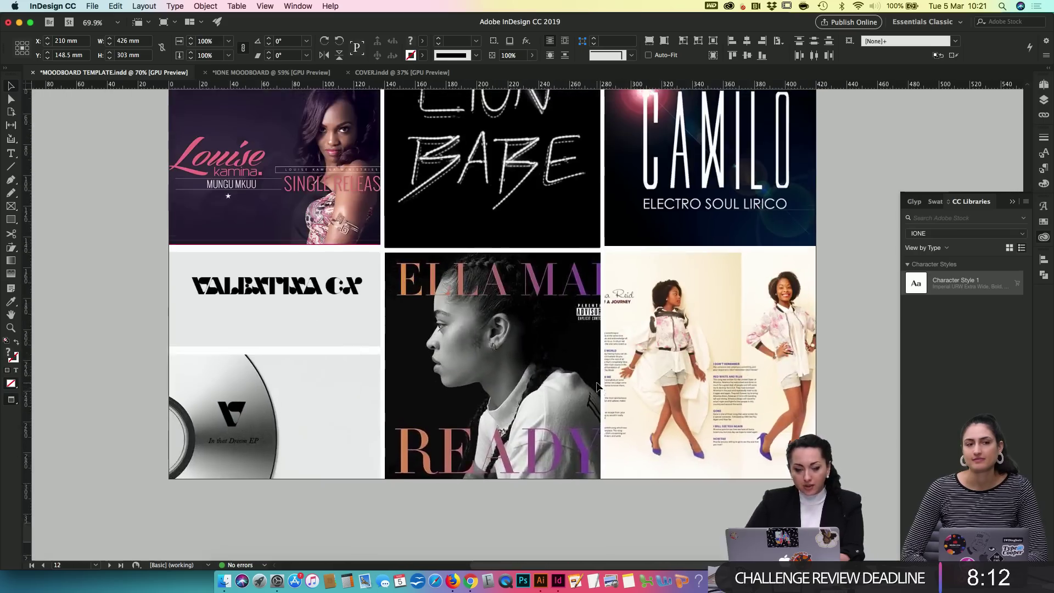
Step: Examine the template's COMPETITION page and the primary and secondary colours of groups A to D on its PALETTE page
scroll(598, 386, down, 1)
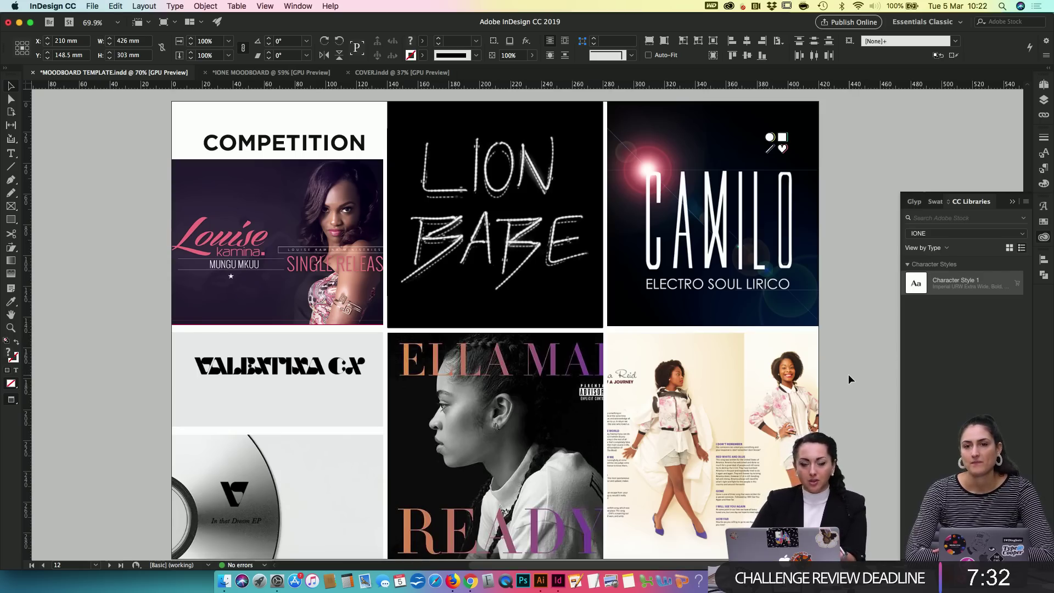
scroll(848, 373, down, 5)
scroll(848, 375, up, 4)
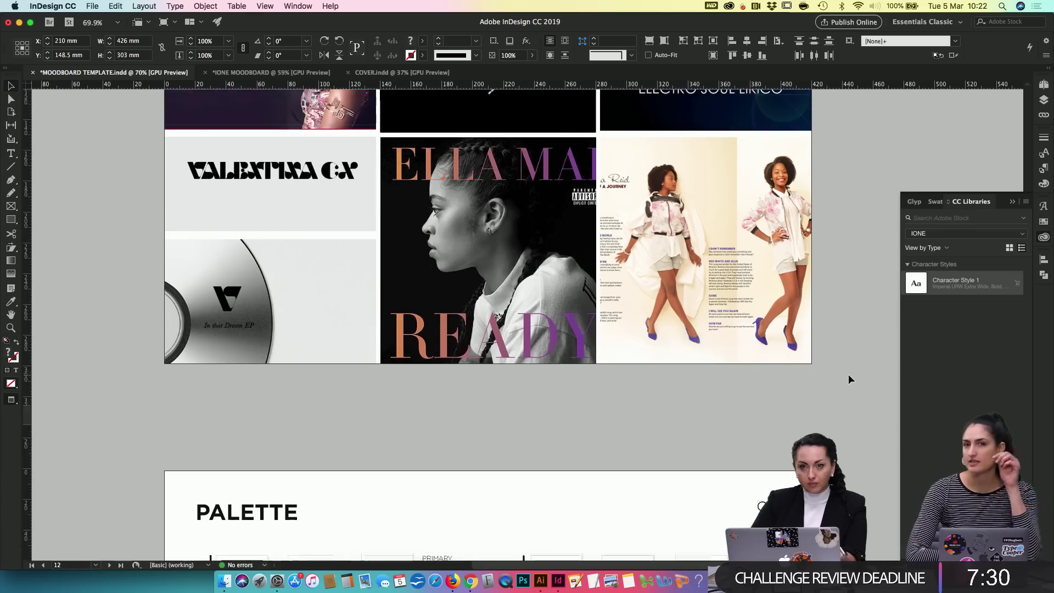
scroll(849, 375, up, 1)
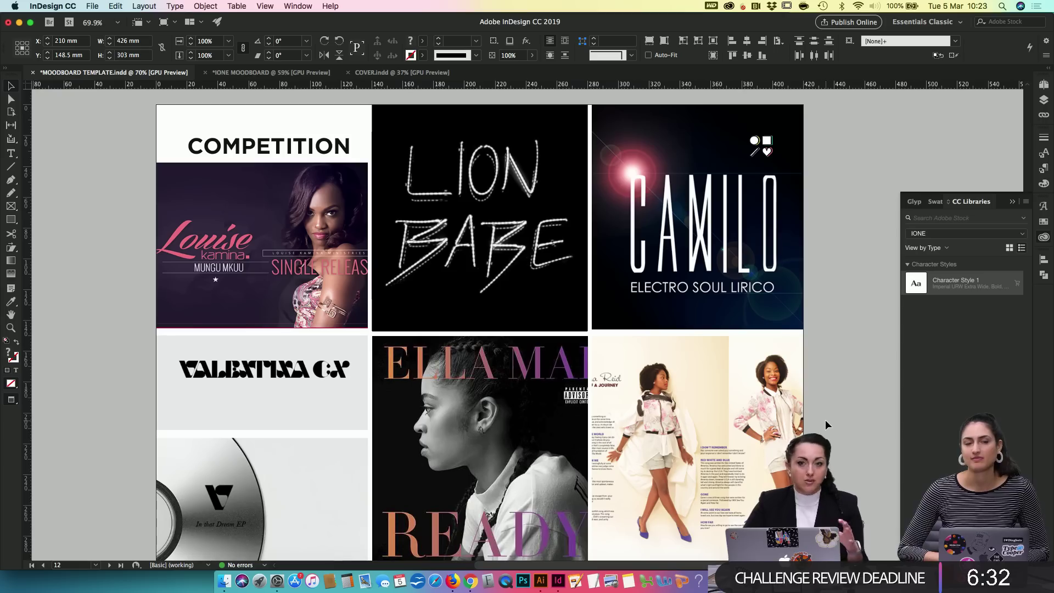
scroll(825, 419, down, 5)
scroll(825, 419, down, 7)
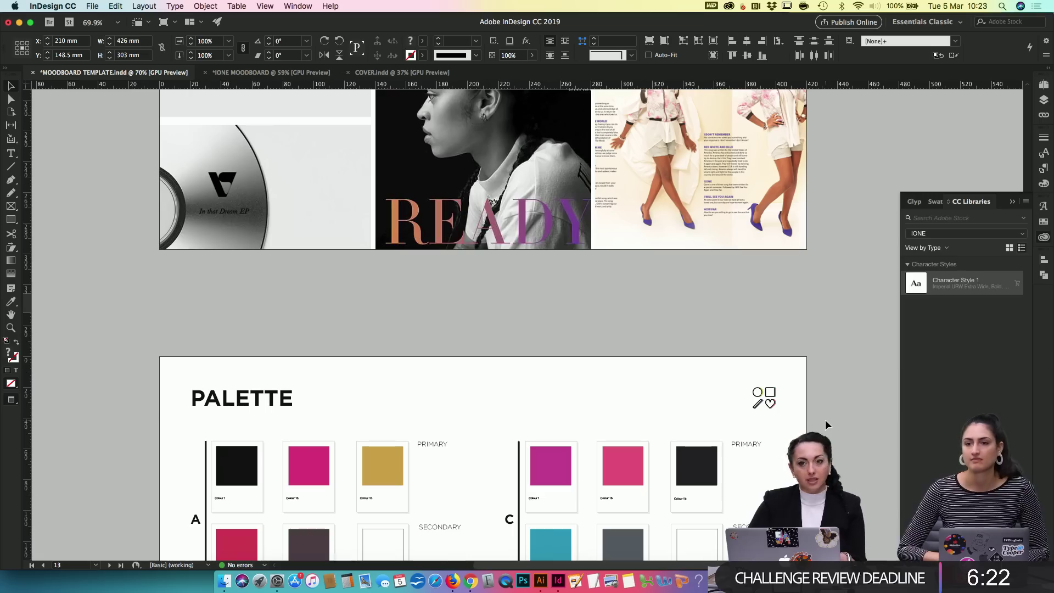
right_click(824, 419)
click(755, 354)
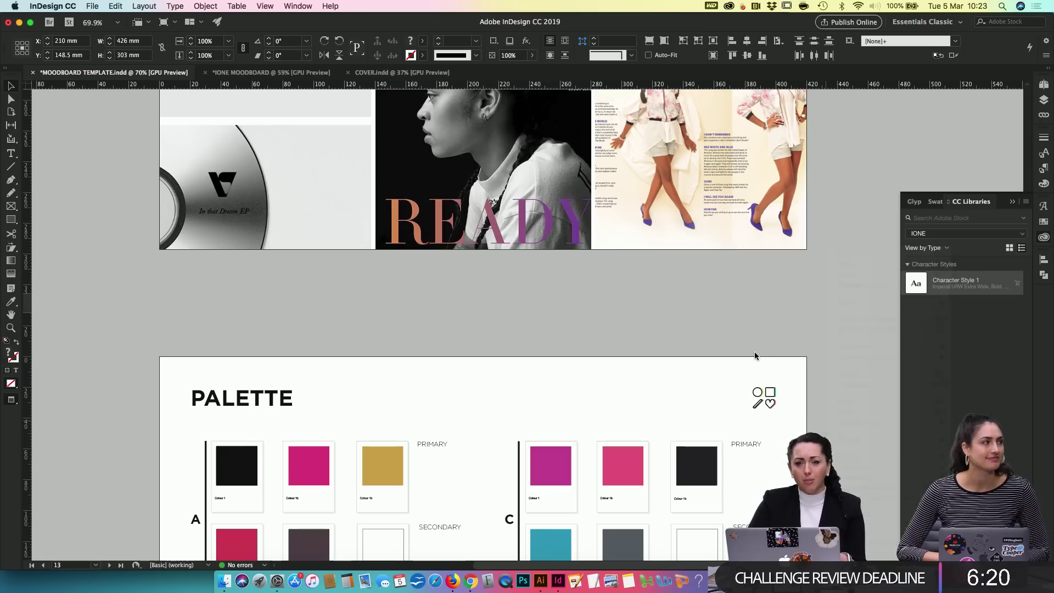
scroll(755, 368, down, 3)
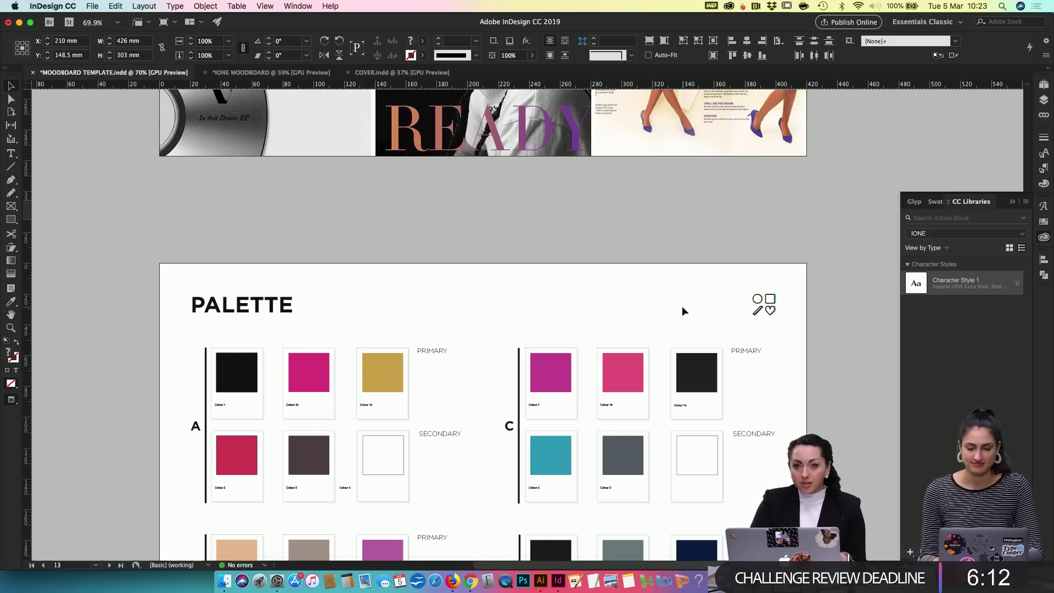
scroll(681, 305, down, 2)
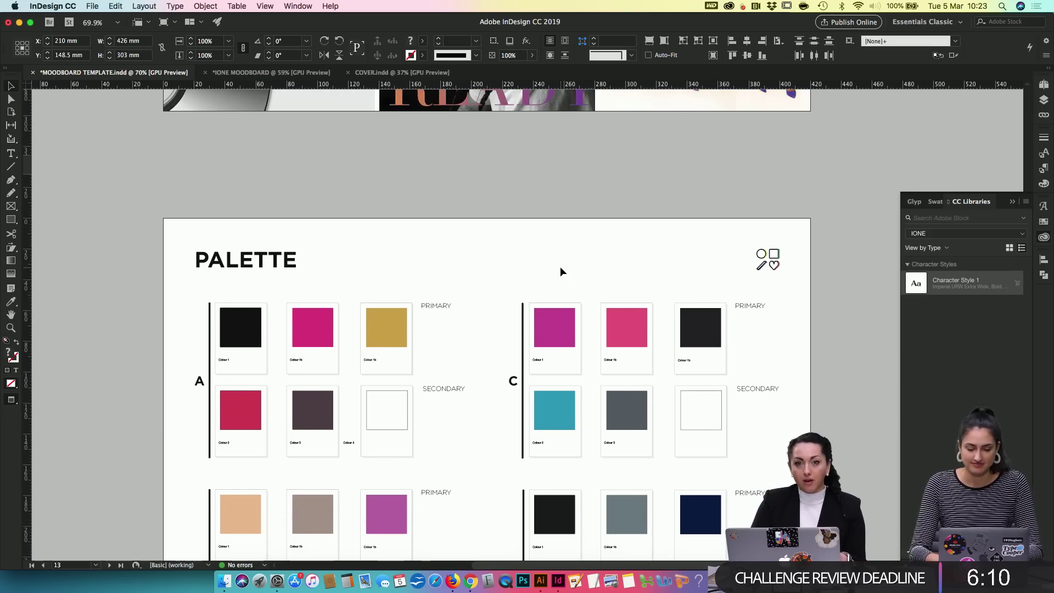
scroll(559, 268, down, 5)
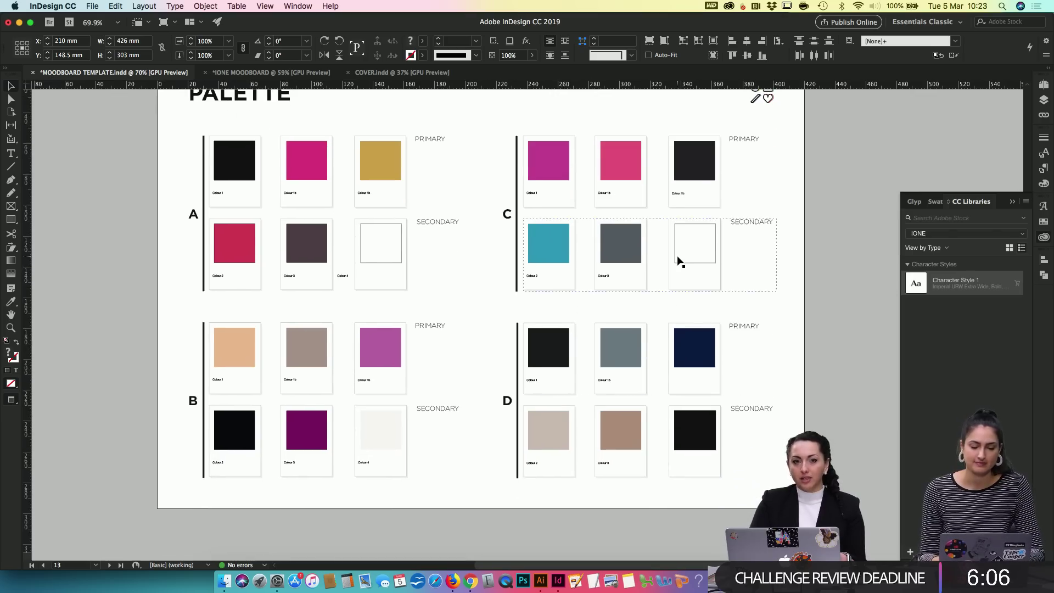
Step: Draw a rectangle about 53.5 × 31.5 mm over the images on the page 7 LOOK & FEEL grid and duplicate it twice in a row
scroll(680, 261, up, 10)
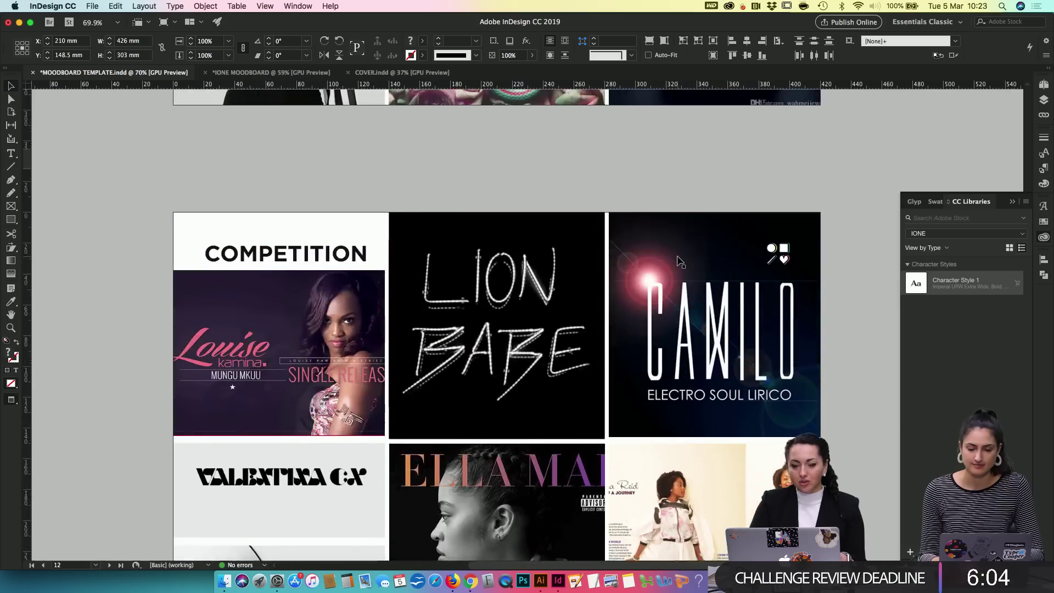
scroll(680, 261, up, 15)
scroll(680, 261, up, 15)
scroll(679, 261, up, 10)
scroll(679, 262, down, 3)
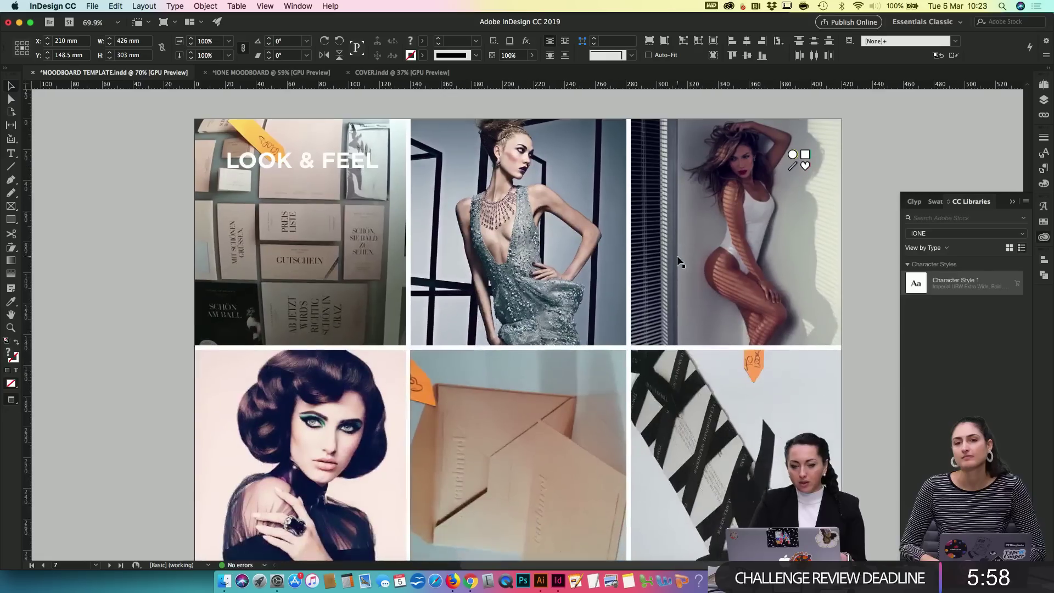
click(11, 218)
drag(367, 329, 450, 377)
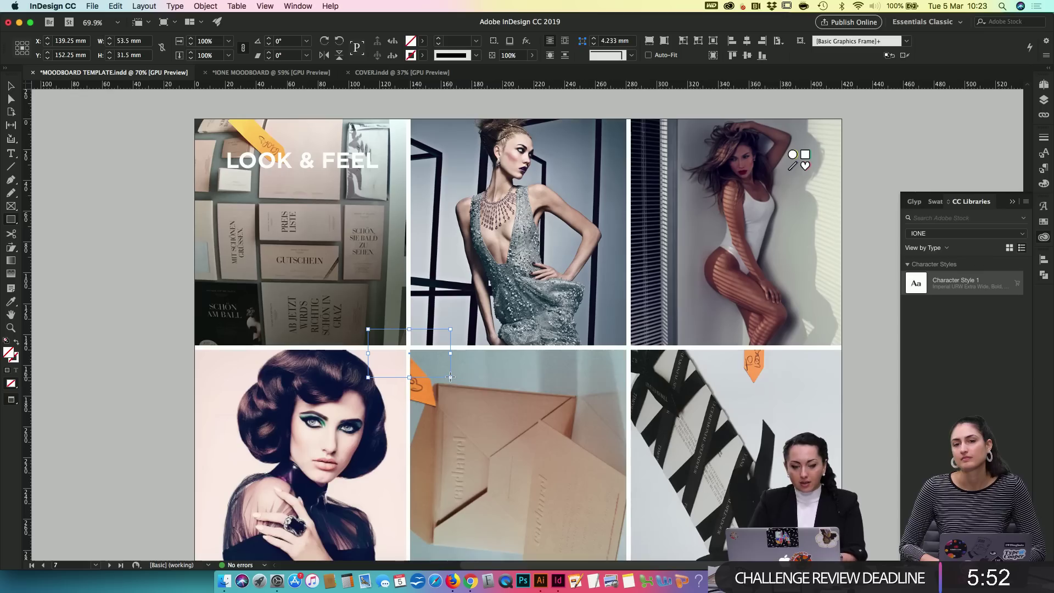
drag(448, 363, 624, 363)
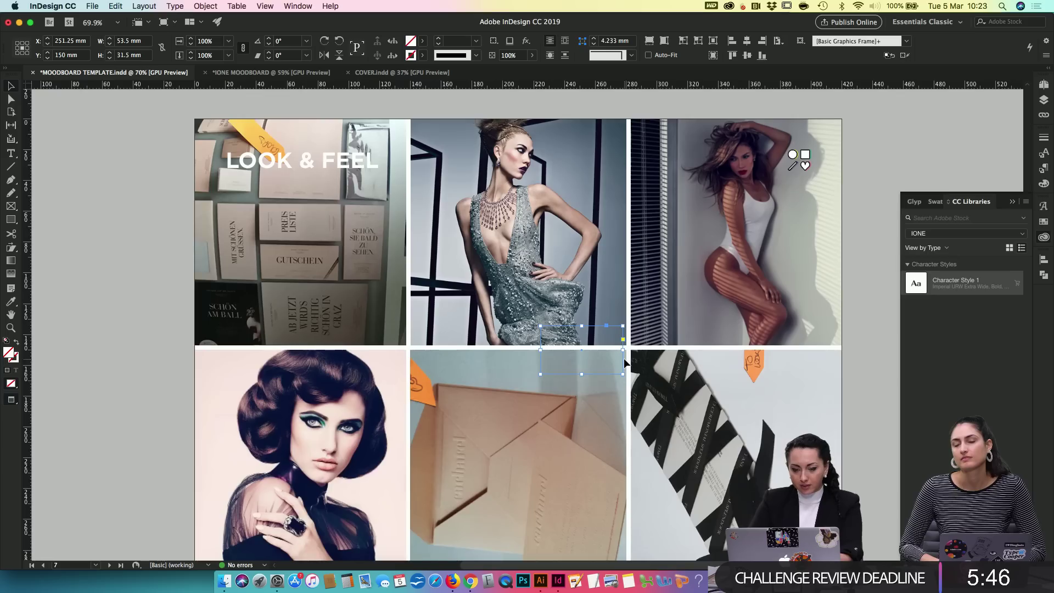
key(w)
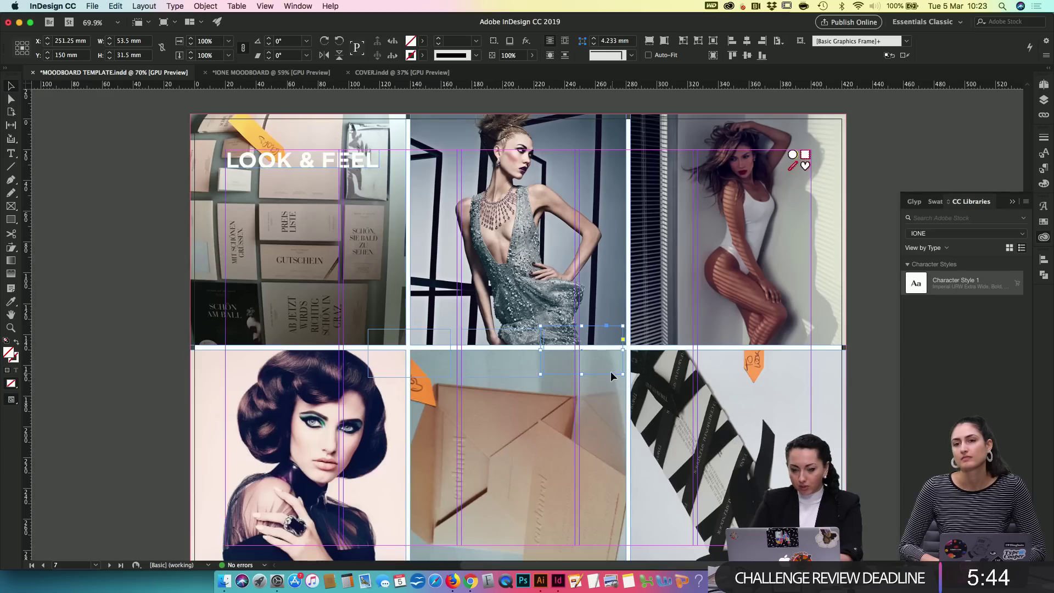
drag(610, 372, 620, 375)
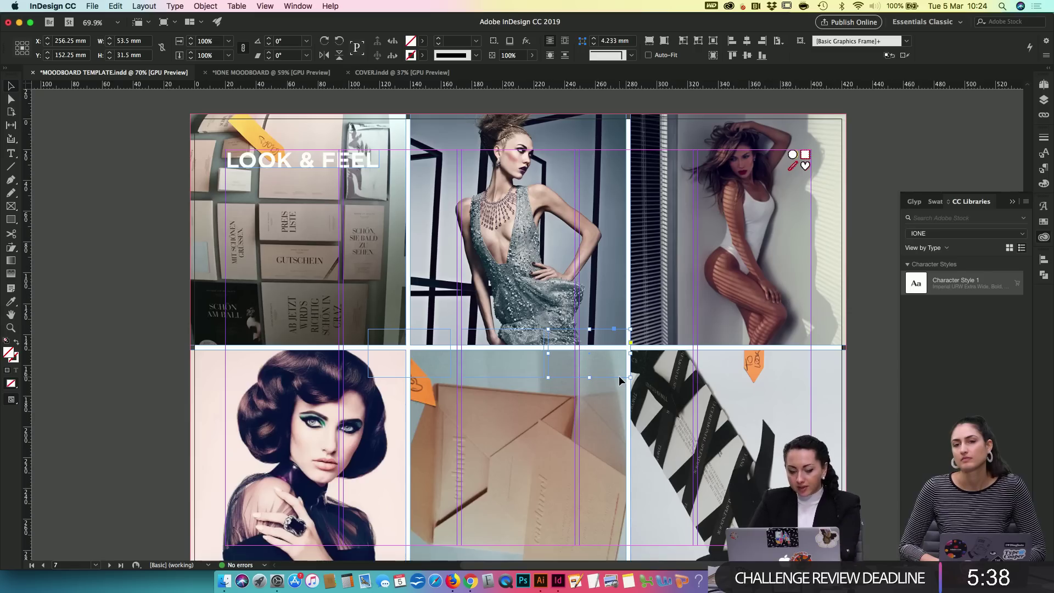
Step: Fill the two duplicate rectangles with colours sampled by Eyedropper: blue-grey from the fashion photo's background and taupe from the stationery photo
key(i)
click(603, 296)
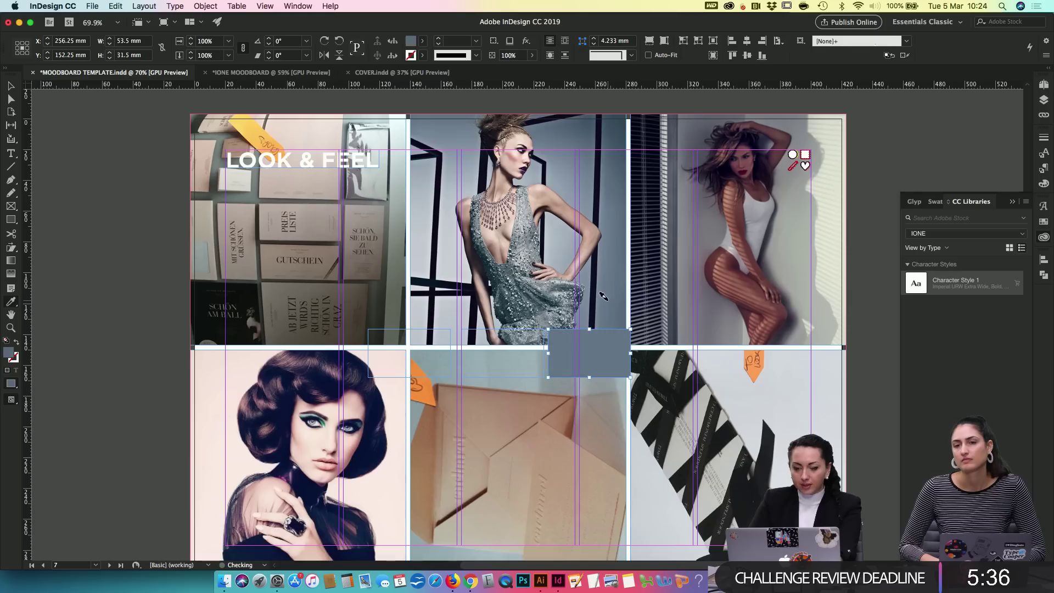
click(533, 332)
click(344, 215)
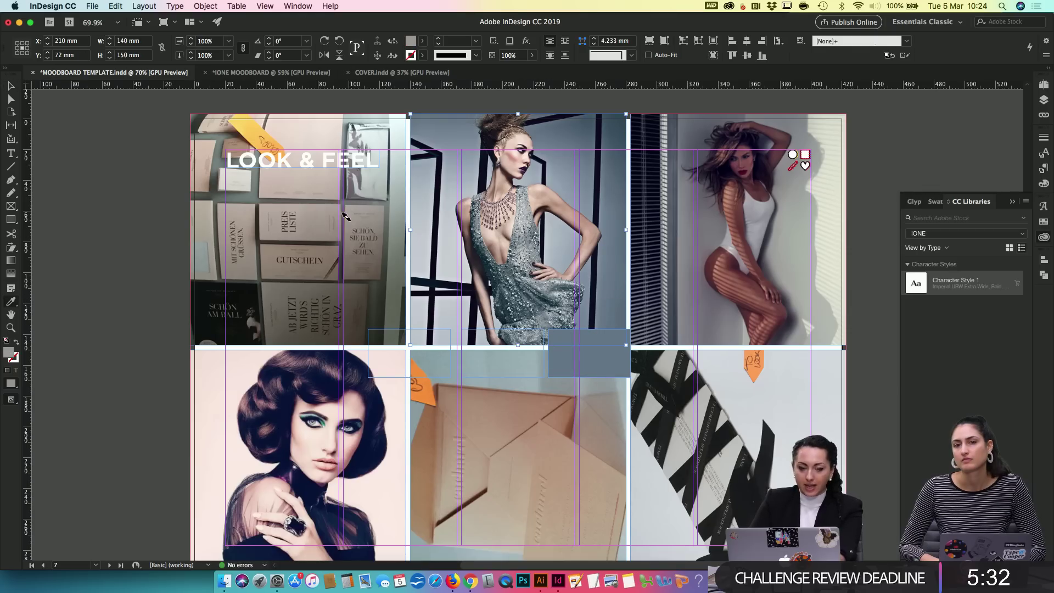
key(super)
key(v)
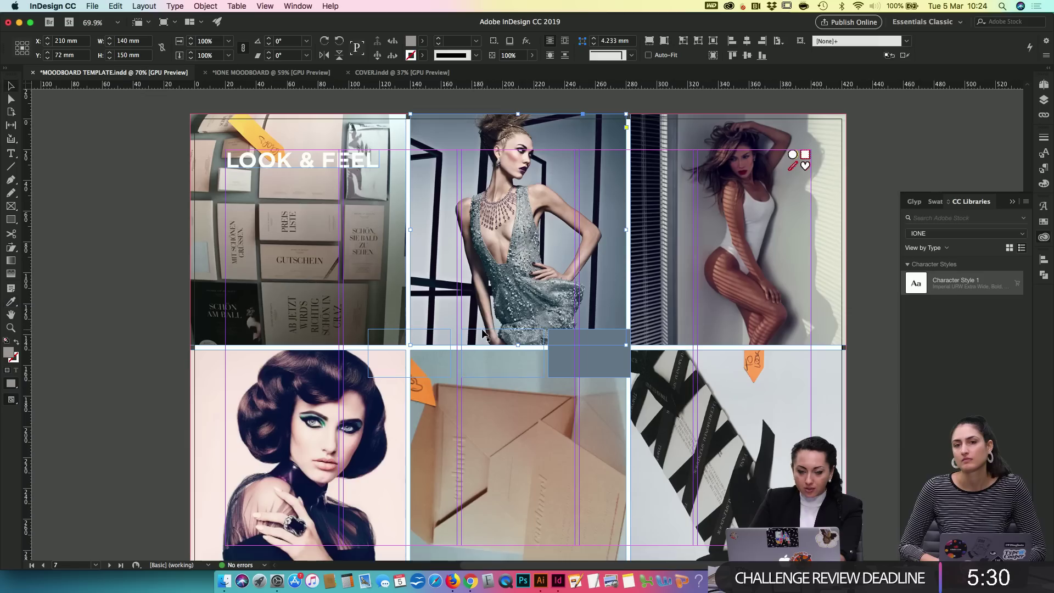
key(i)
click(360, 215)
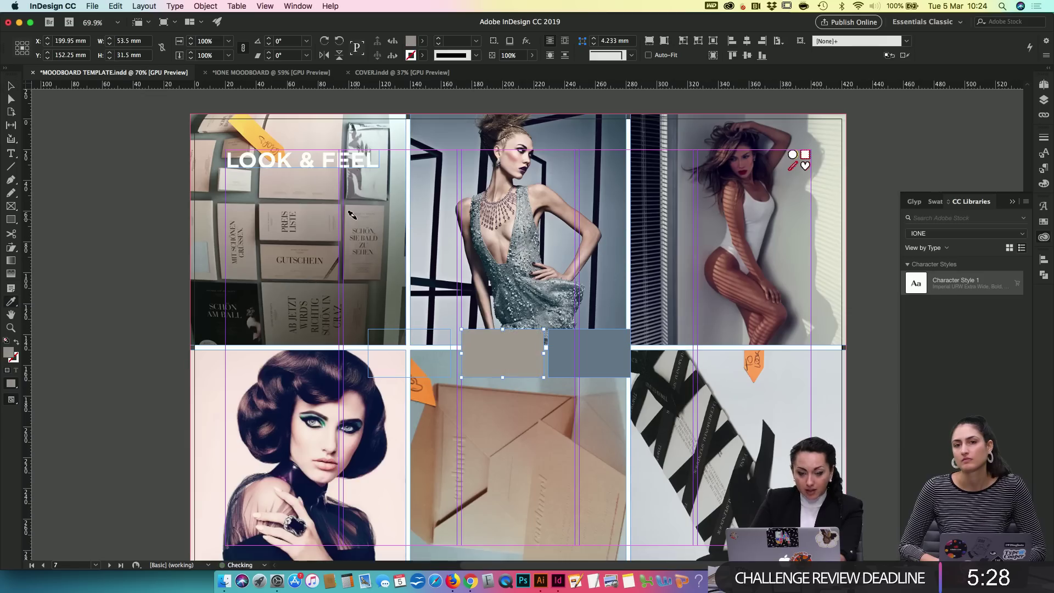
Step: Fill the original rectangle with a dark green sampled from the dark-haired woman's portrait
super+click(380, 330)
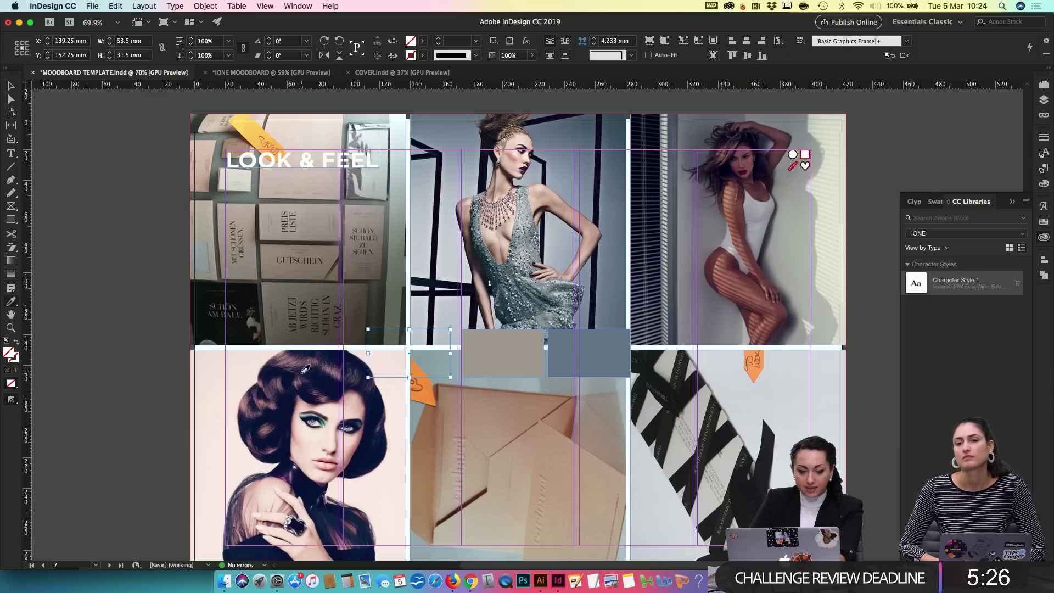
click(317, 418)
key(v)
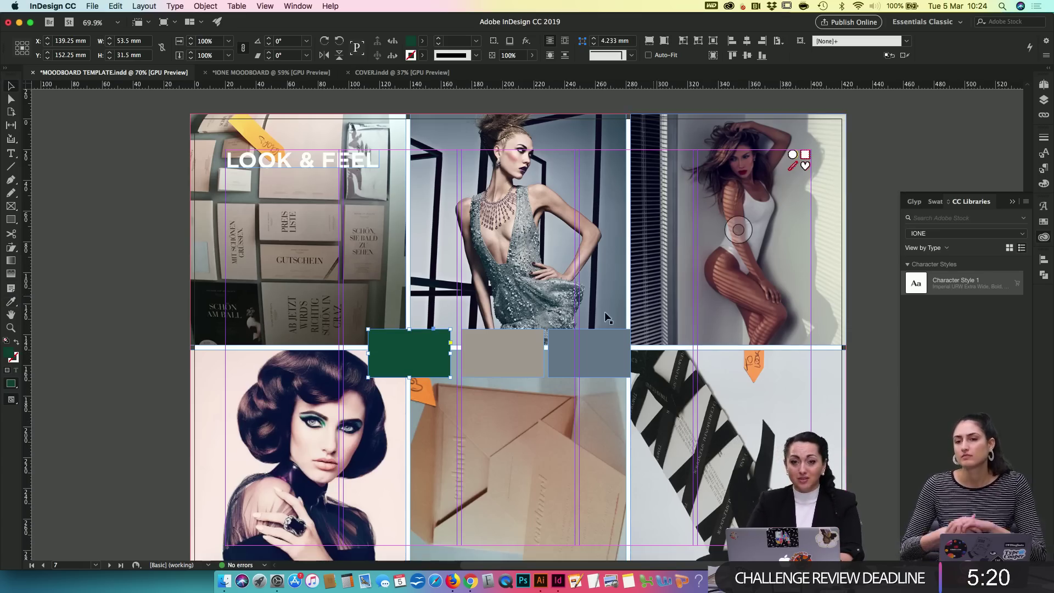
Step: Take a screenshot of the six-image LOOK & FEEL grid on page 6 and reposition the saved file on the desktop
scroll(535, 384, down, 10)
scroll(537, 390, up, 15)
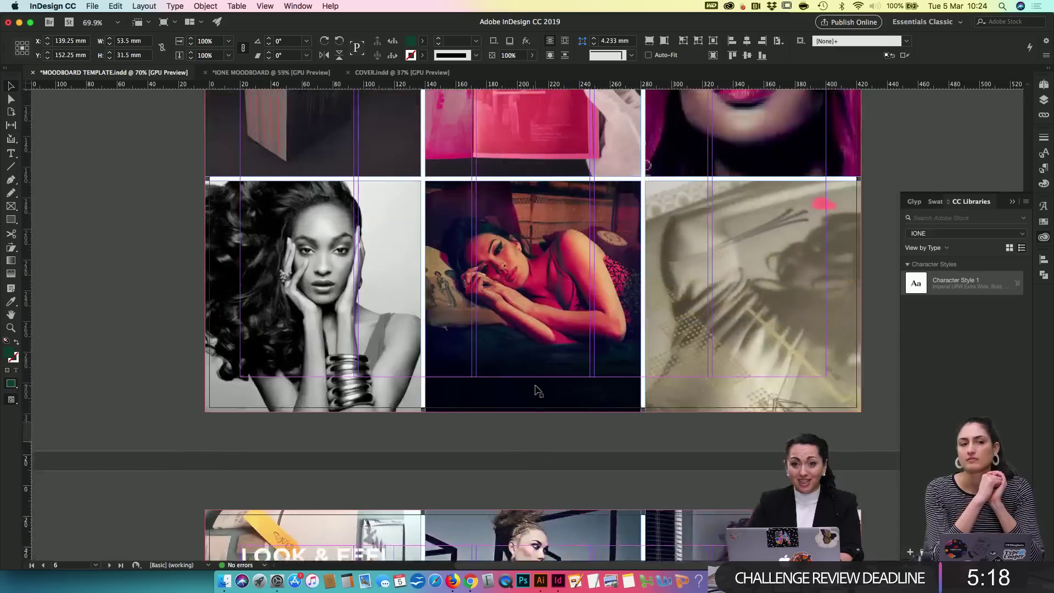
scroll(537, 390, right, 2)
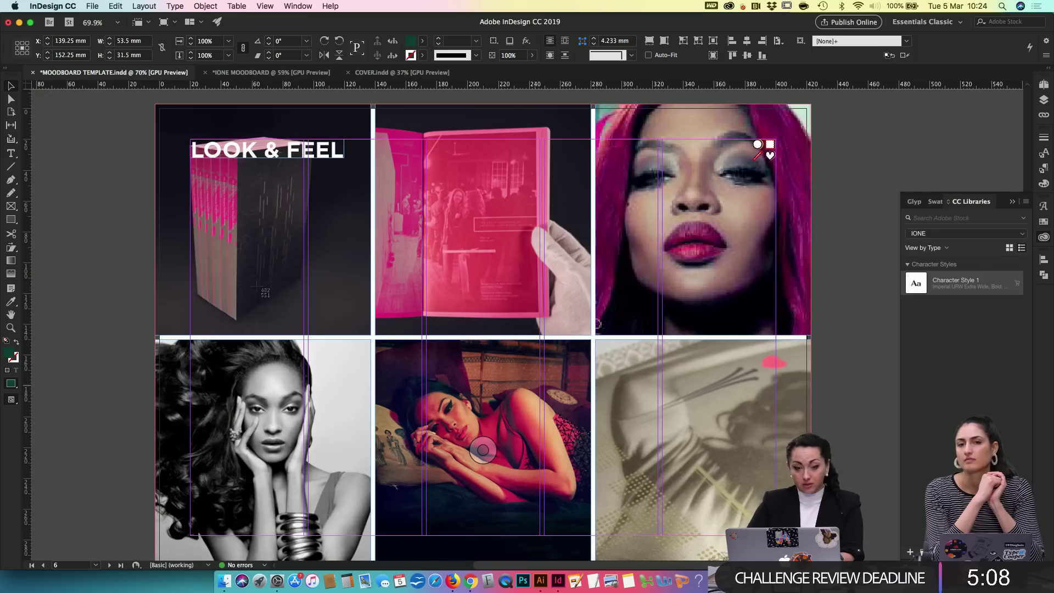
drag(159, 107, 804, 551)
drag(483, 450, 482, 450)
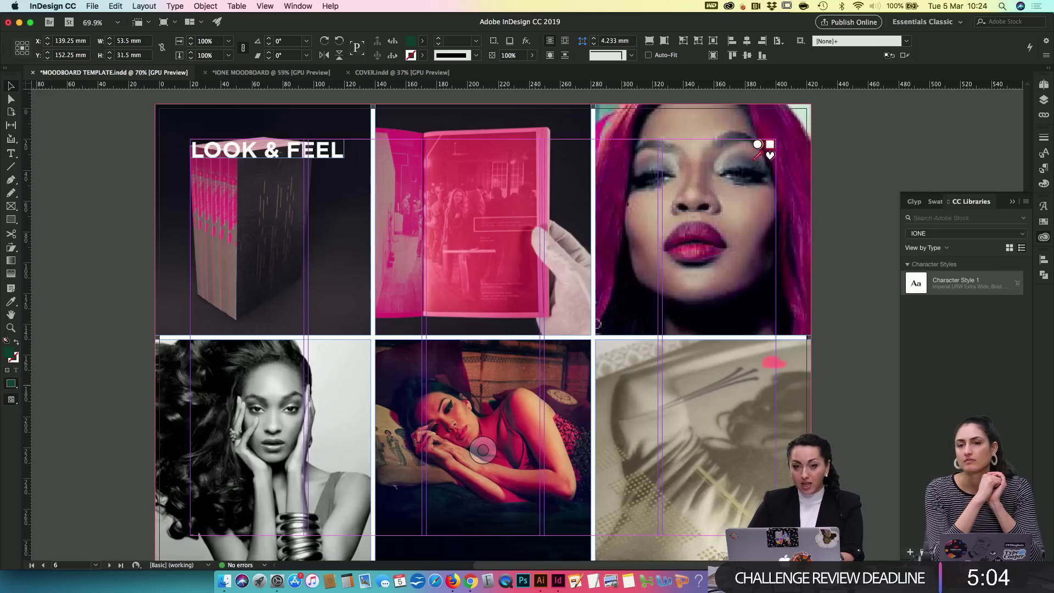
key(F11)
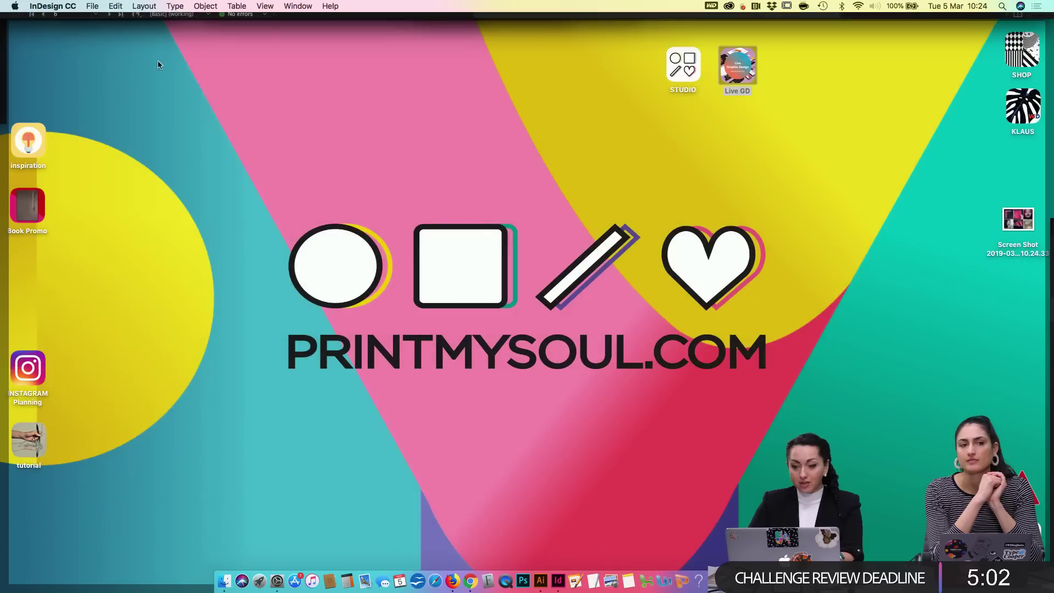
drag(1010, 222, 845, 191)
Step: Switch to Adobe Color in Firefox and import Screen Shot 2019-03-05 at 10.24.33 to extract a colour theme from it
click(452, 581)
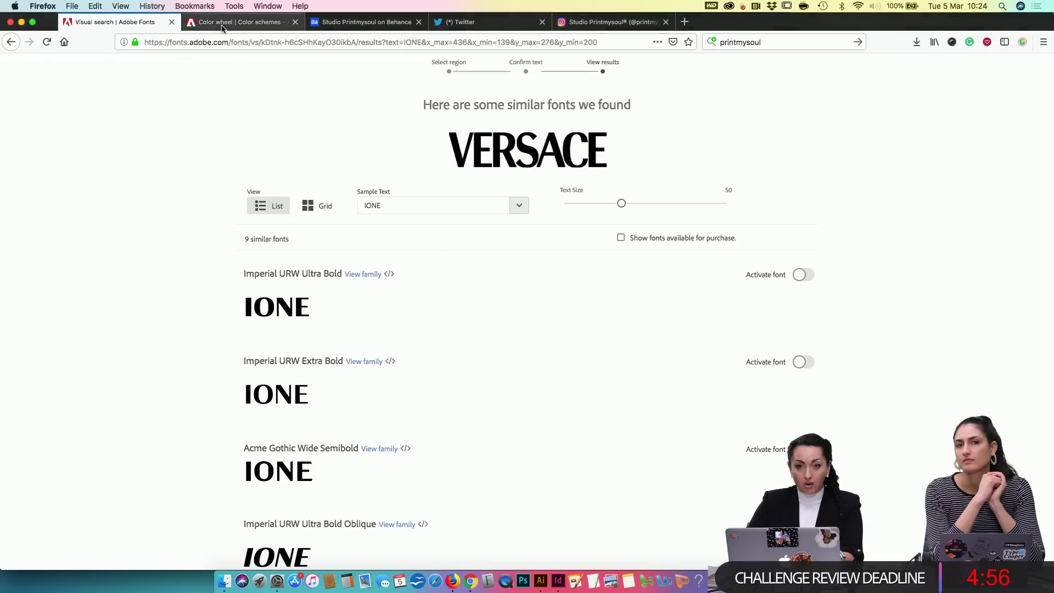
click(219, 27)
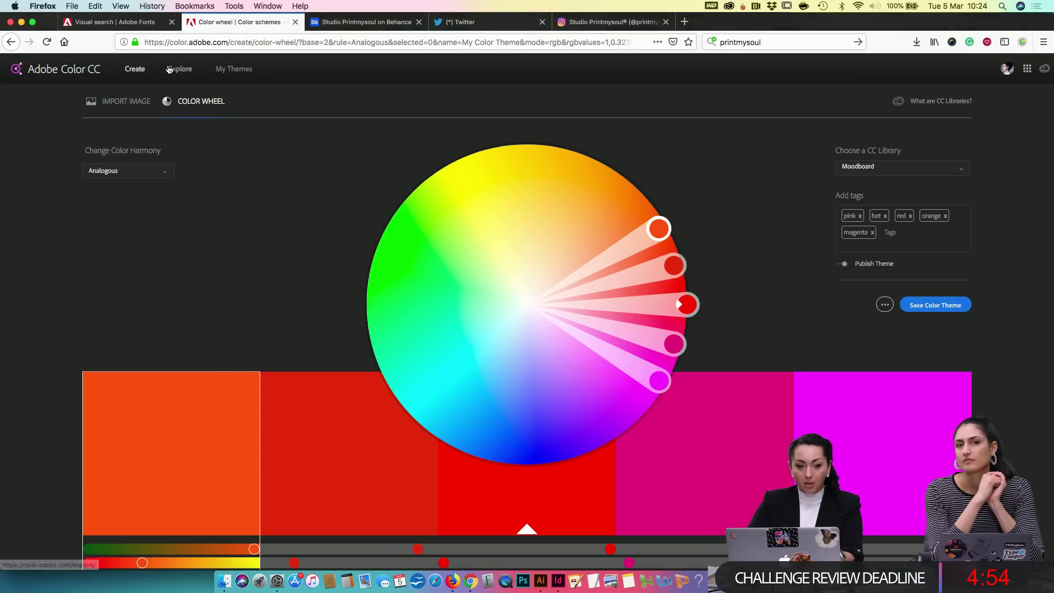
click(126, 102)
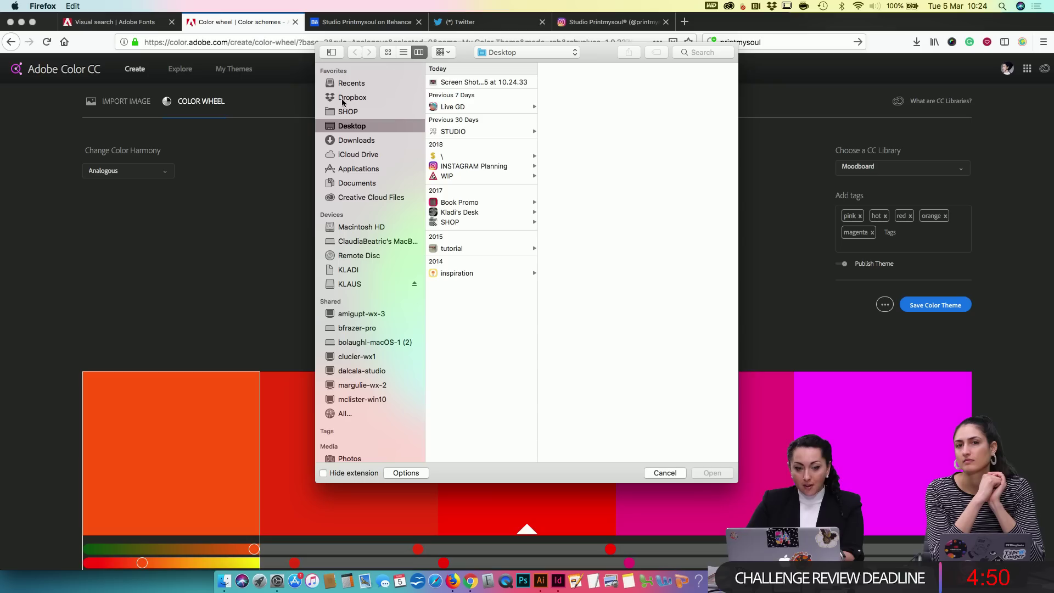
click(469, 83)
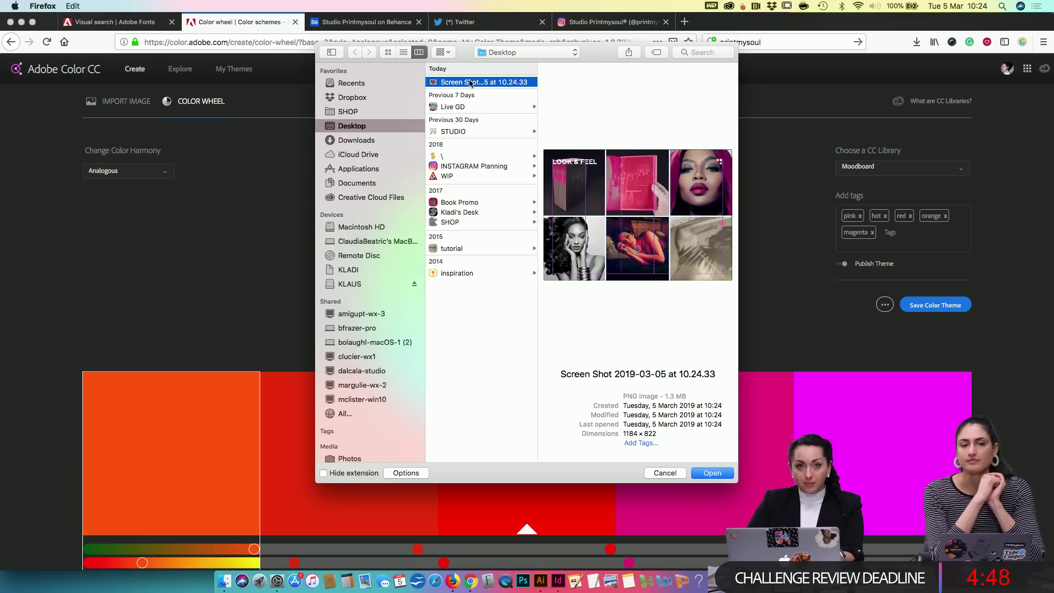
click(709, 475)
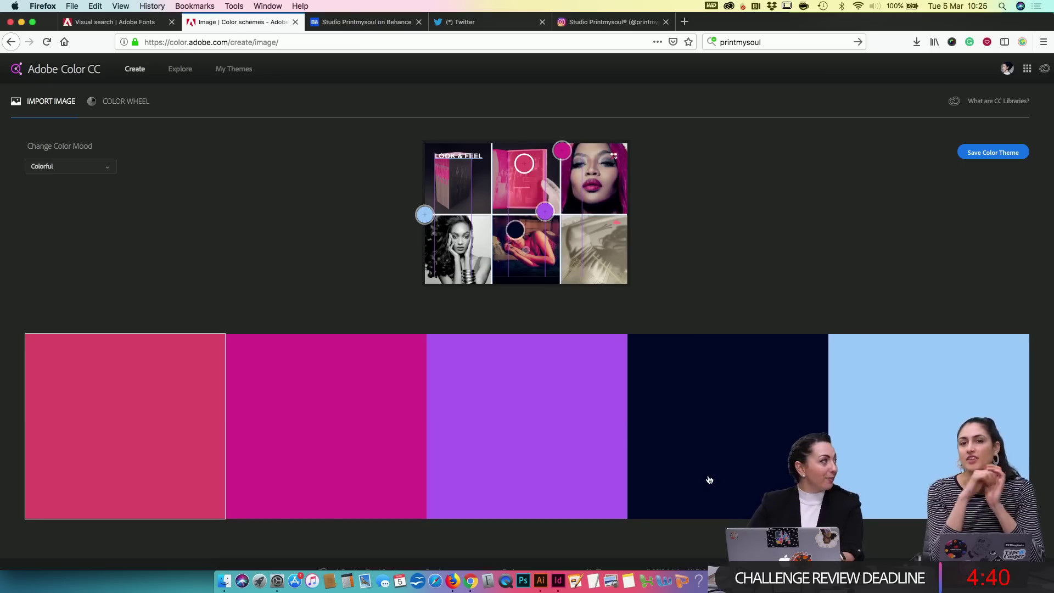
Step: Resample three theme colours: black from the curly-haired portrait, beige from the leaf-shadow photo and dark purple from the reclining woman photo
drag(424, 214, 442, 236)
drag(544, 211, 524, 230)
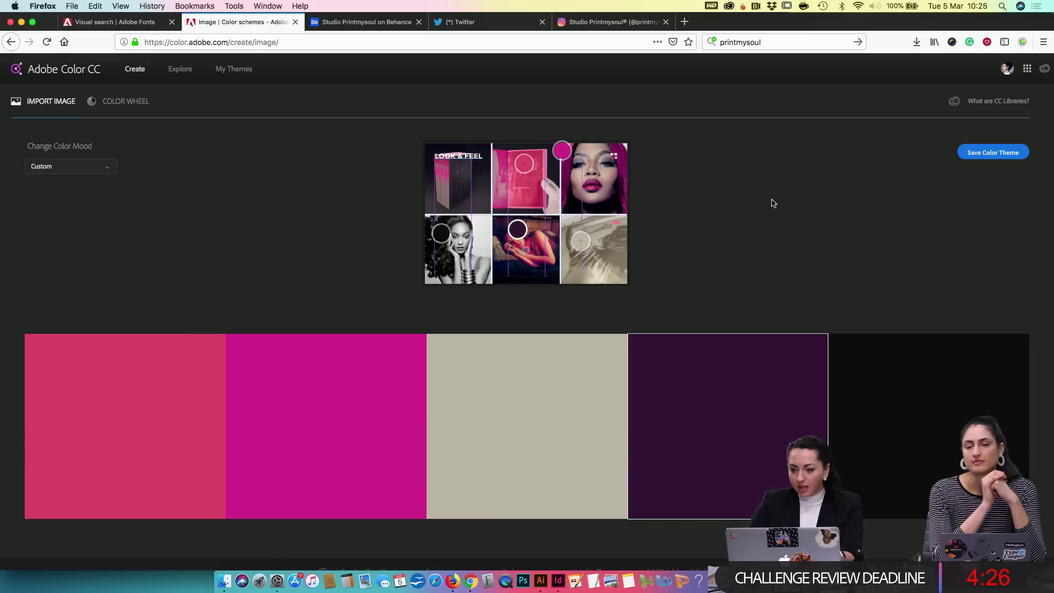
Step: Request saving the colour theme and sign in to Adobe Color CC with the prefilled account e-mail and password
click(983, 154)
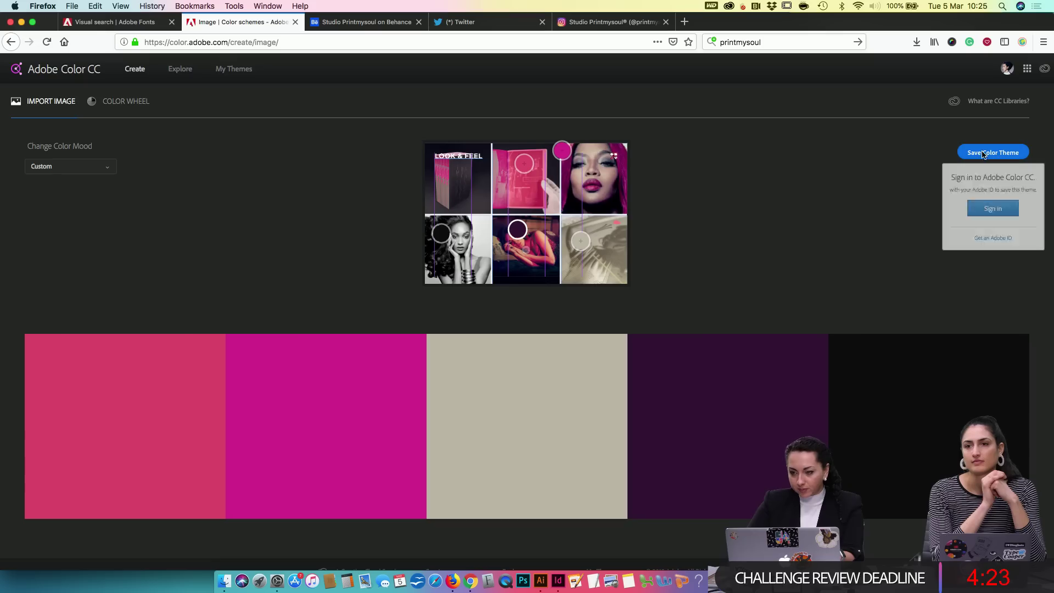
click(984, 213)
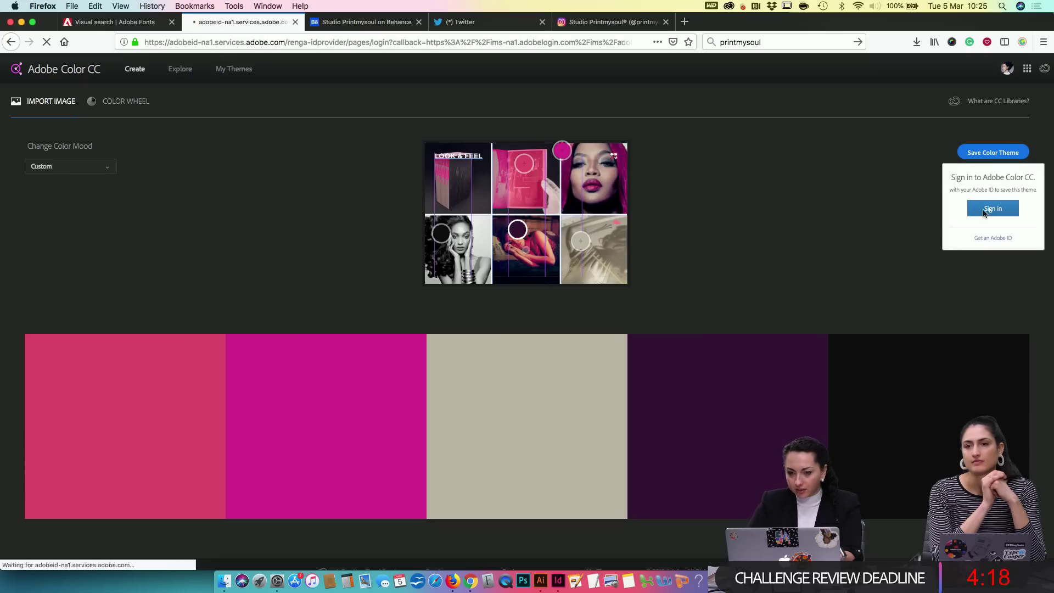
click(554, 177)
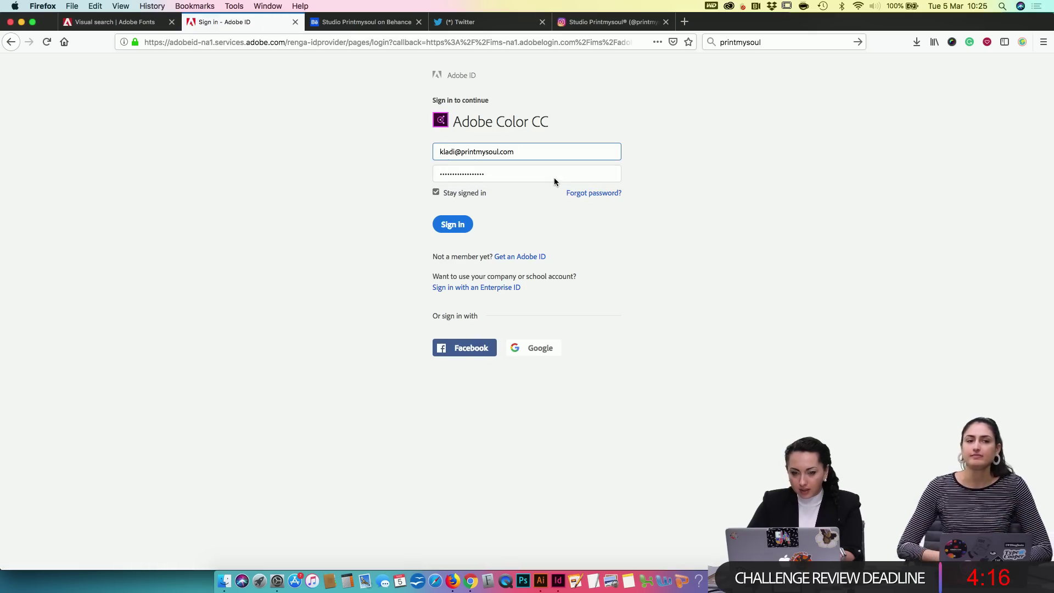
click(455, 225)
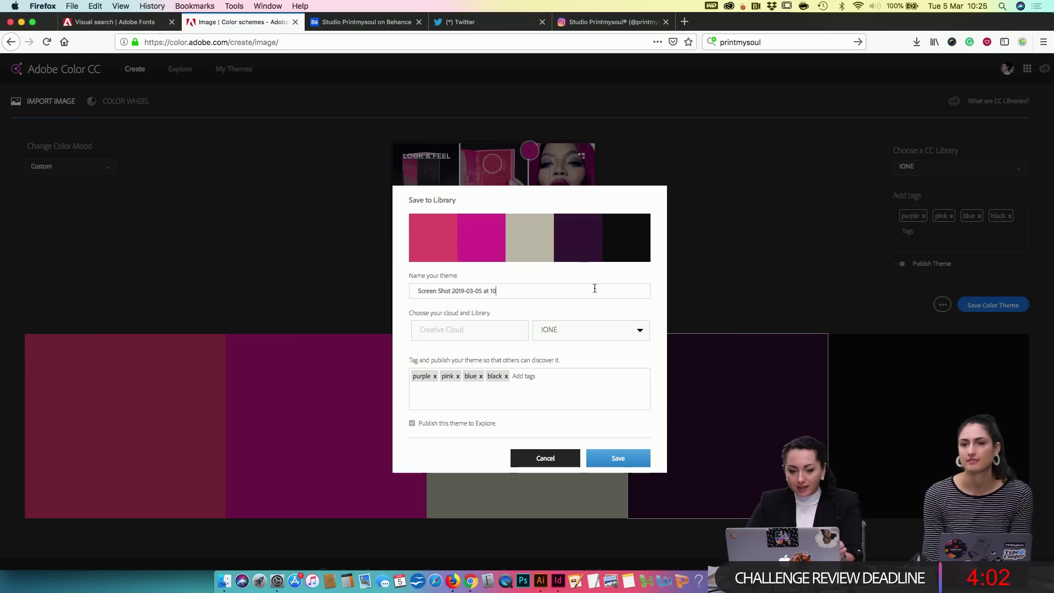
Step: Name the colour theme IONE and save it to the IONE library
triple_click(501, 294)
text(IONE)
click(565, 344)
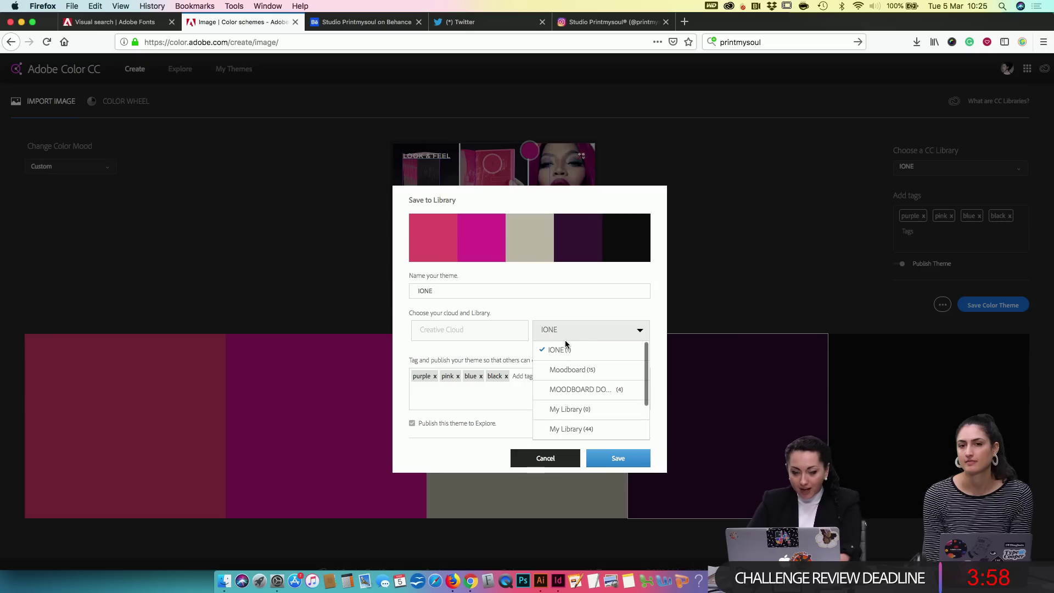
click(549, 348)
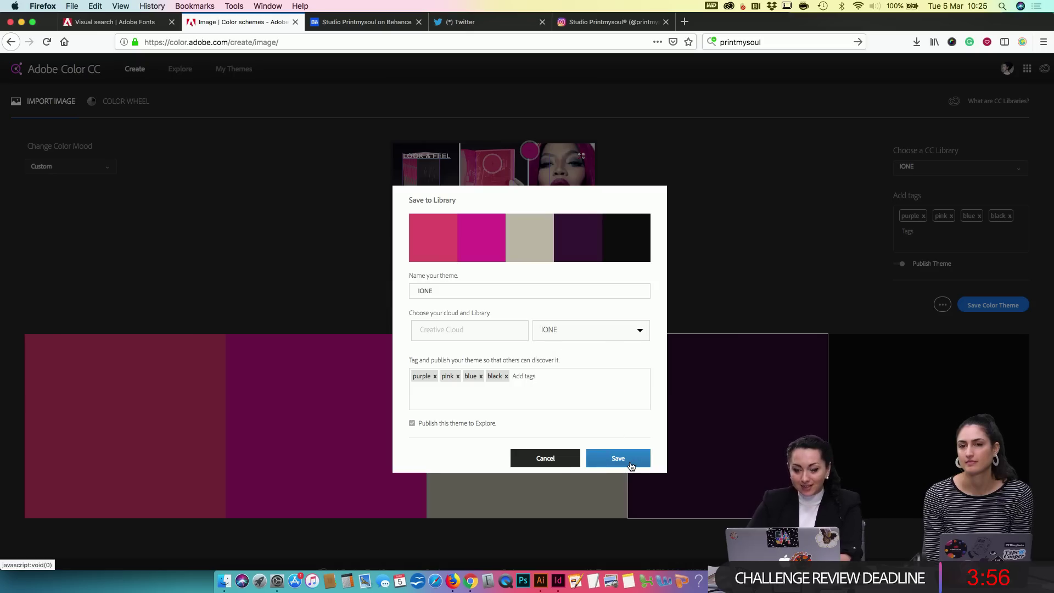
click(631, 461)
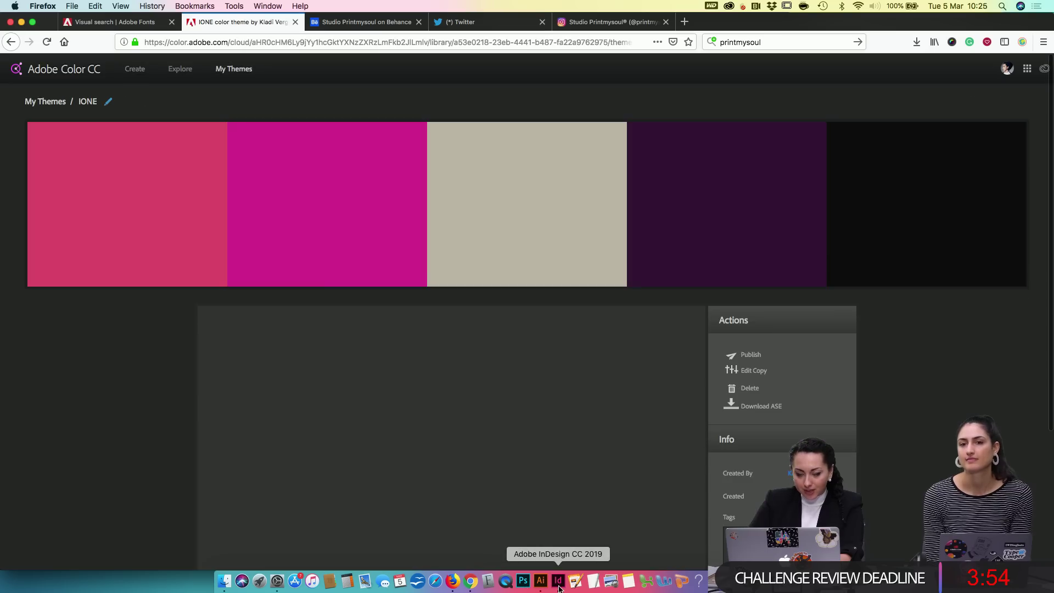
Step: Switch to InDesign and go to the blank PALETTE template on page 17 of MOODBOARD TEMPLATE.indd, checking it without guides
click(558, 580)
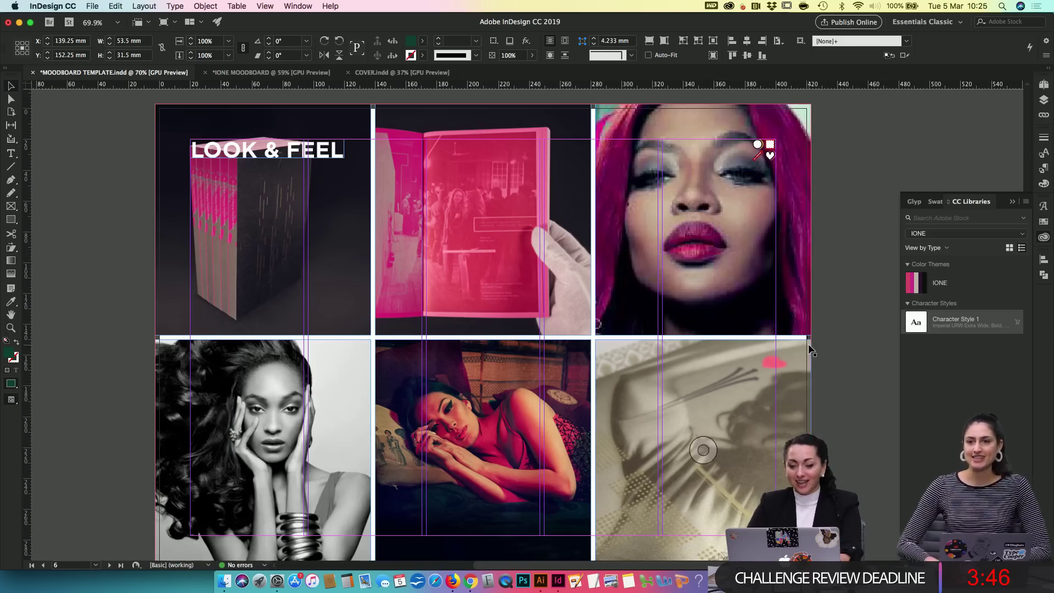
scroll(811, 350, down, 15)
scroll(810, 350, down, 20)
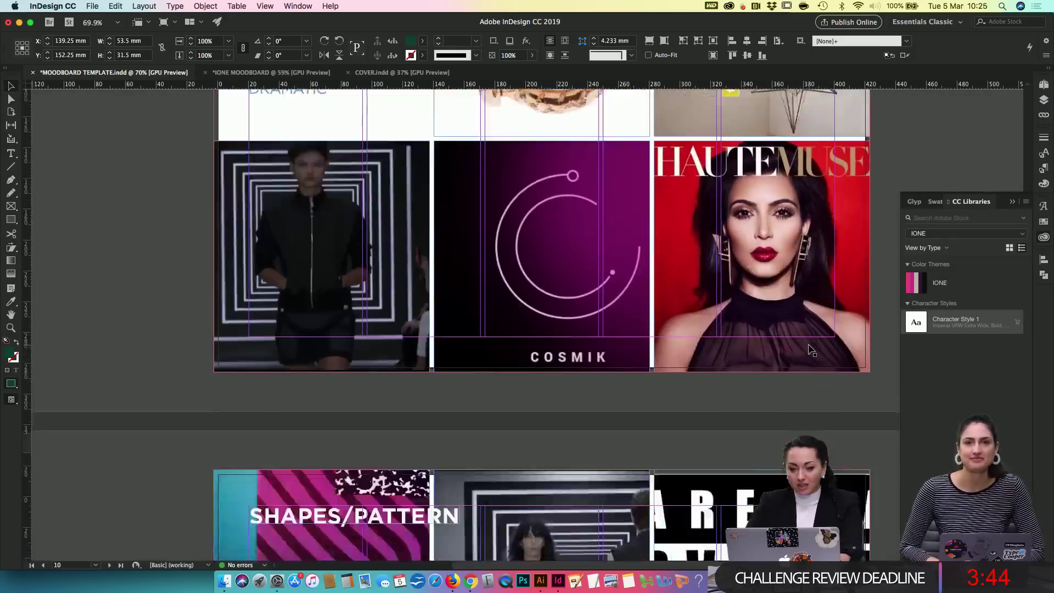
scroll(810, 350, down, 5)
scroll(810, 350, up, 10)
scroll(810, 350, down, 15)
scroll(810, 350, down, 5)
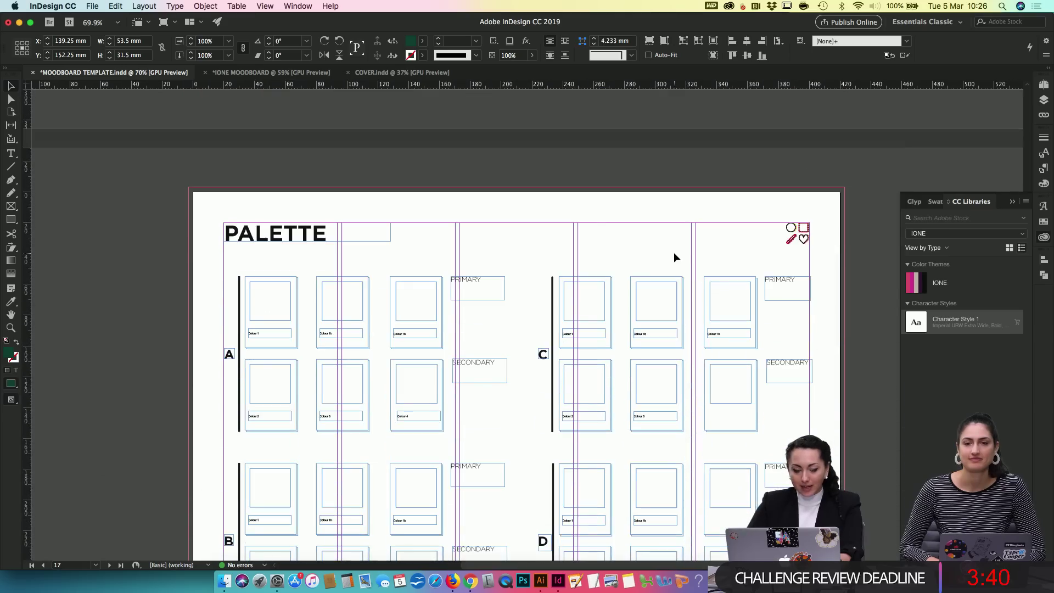
key(w)
scroll(560, 398, down, 3)
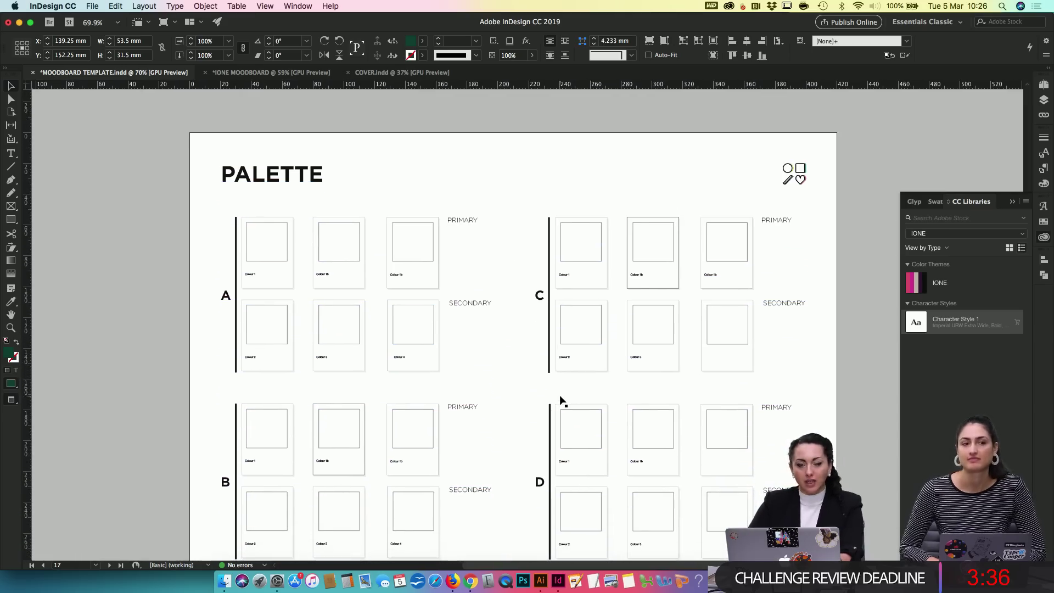
key(w)
Step: Fill palette A's three primary swatches with the IONE theme's pinkish red, magenta and beige, in that order
click(285, 255)
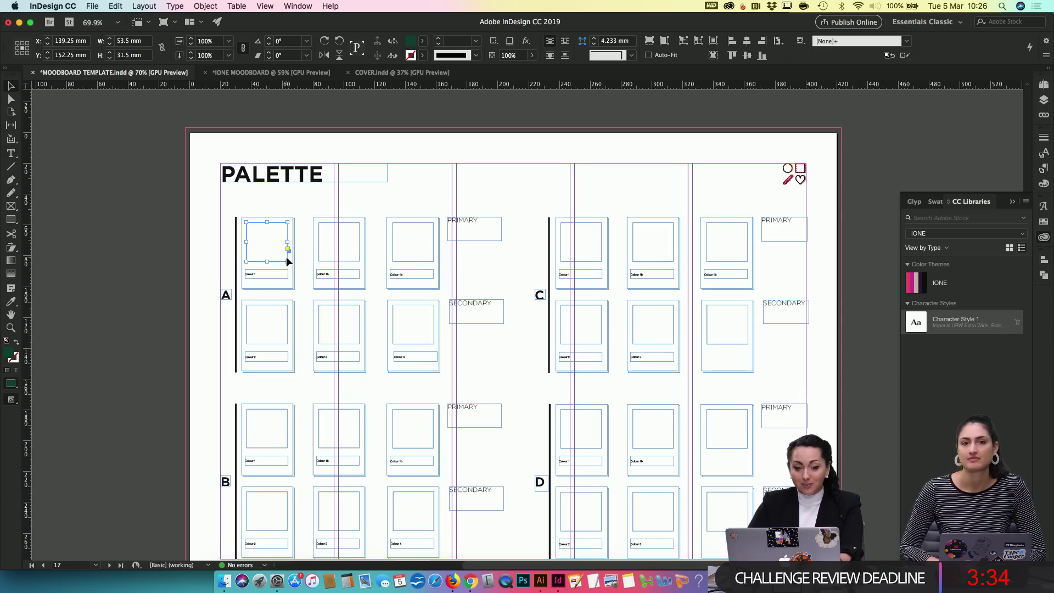
click(909, 282)
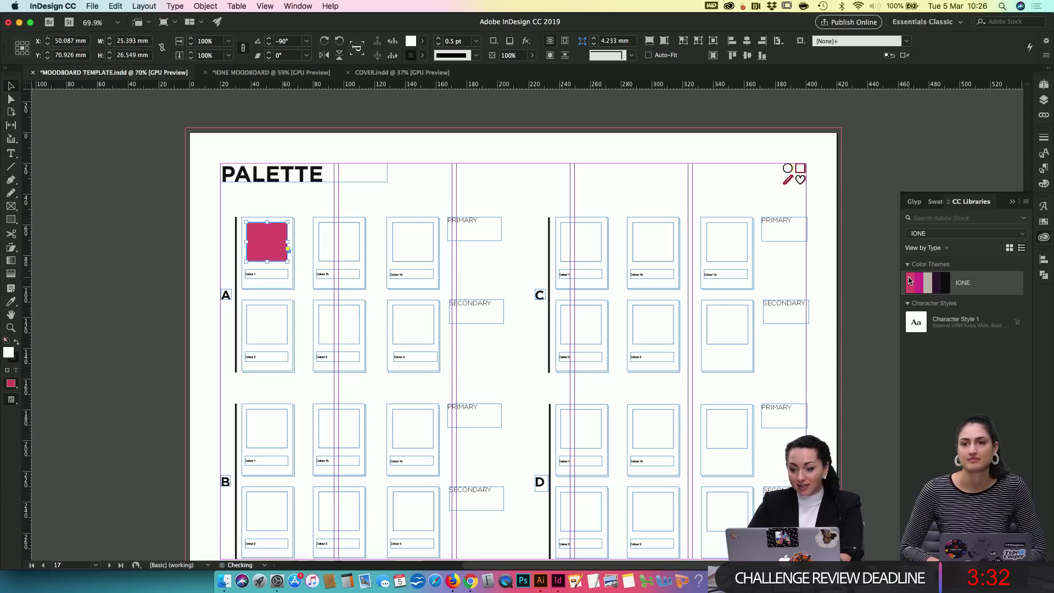
click(358, 257)
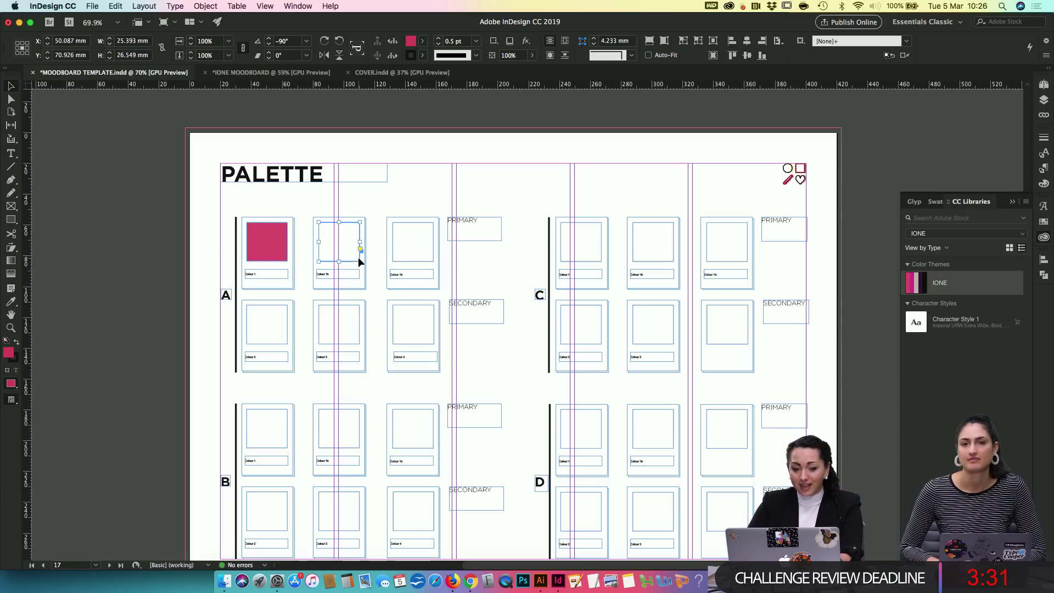
click(919, 293)
click(419, 258)
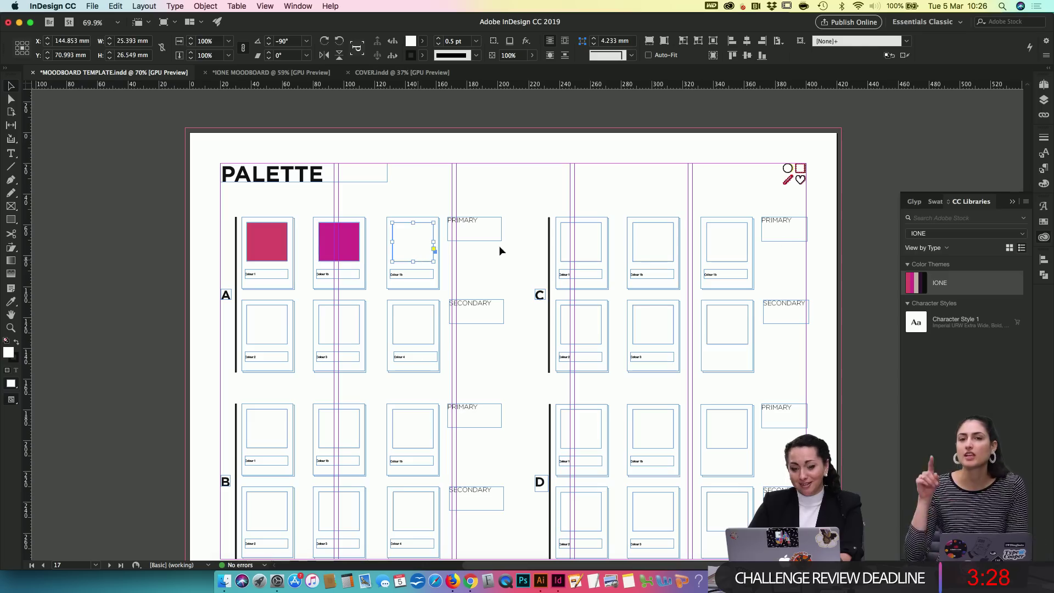
click(926, 286)
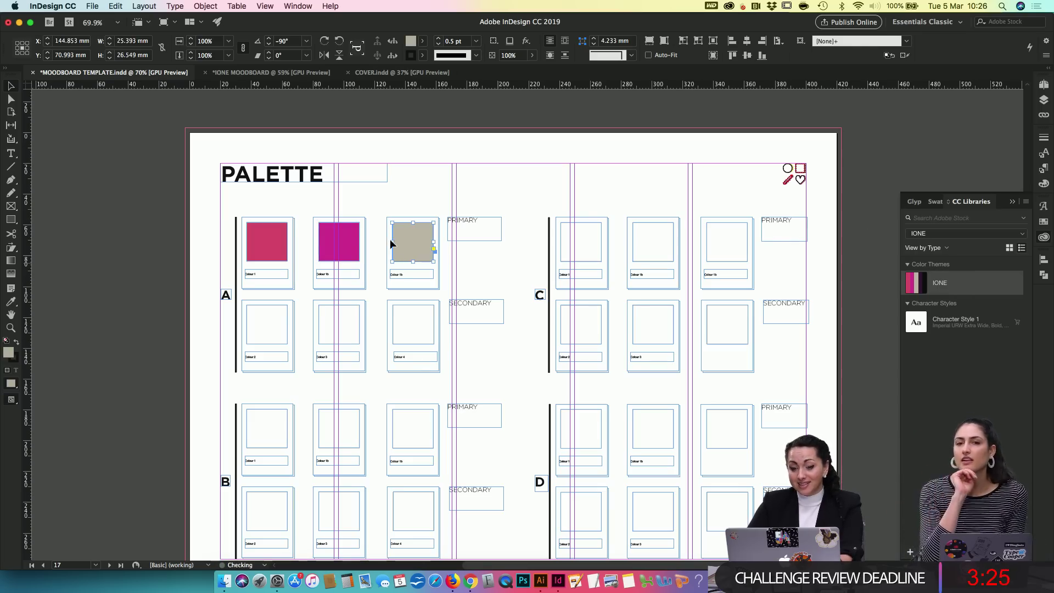
Step: Fill the first two secondary swatches of palette A with the IONE theme's dark purple
click(288, 325)
double_click(286, 328)
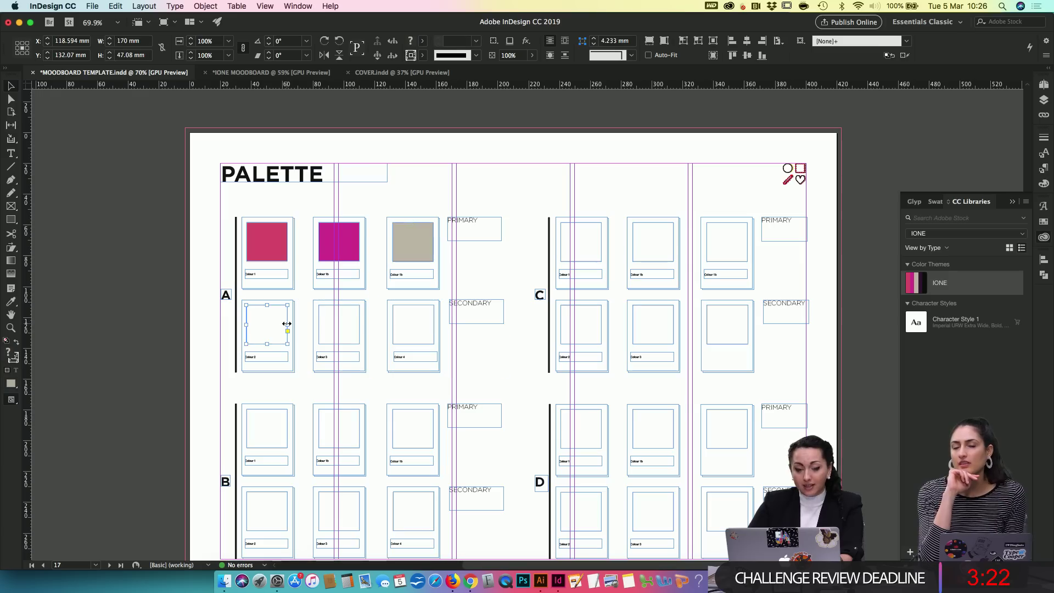
mouse_move(923, 296)
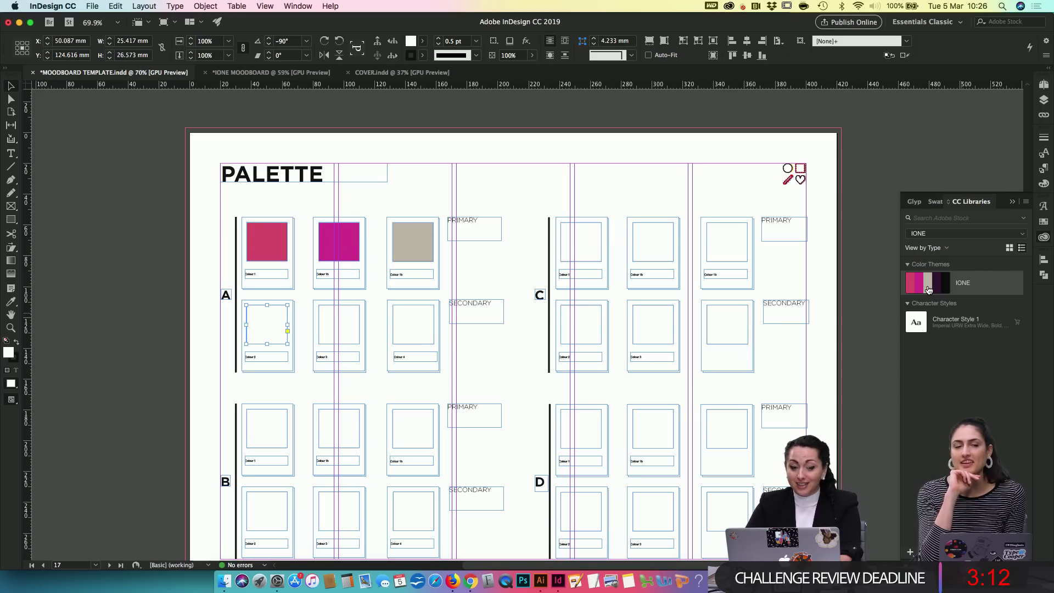
click(937, 289)
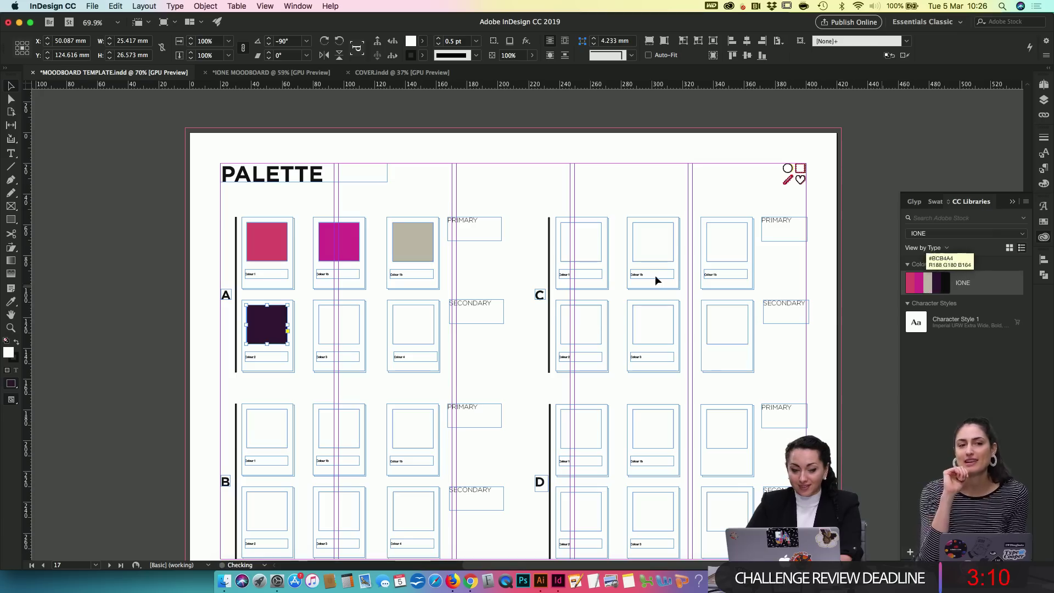
click(360, 308)
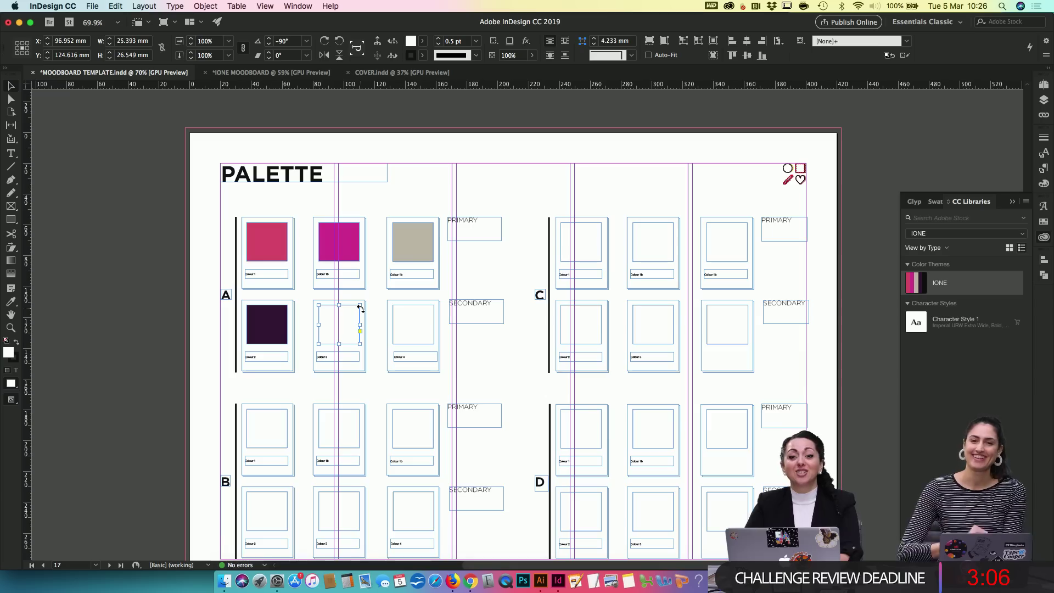
click(936, 285)
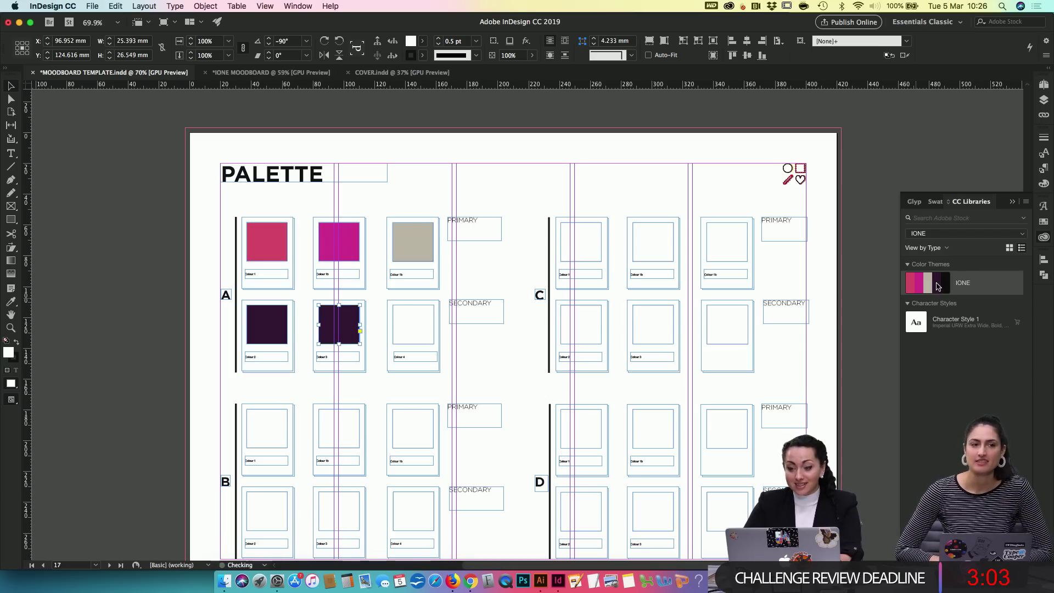
Step: Show the colour themes of the MOODBOARD DONE library and review the completed PALETTE page 13 without guides
click(992, 235)
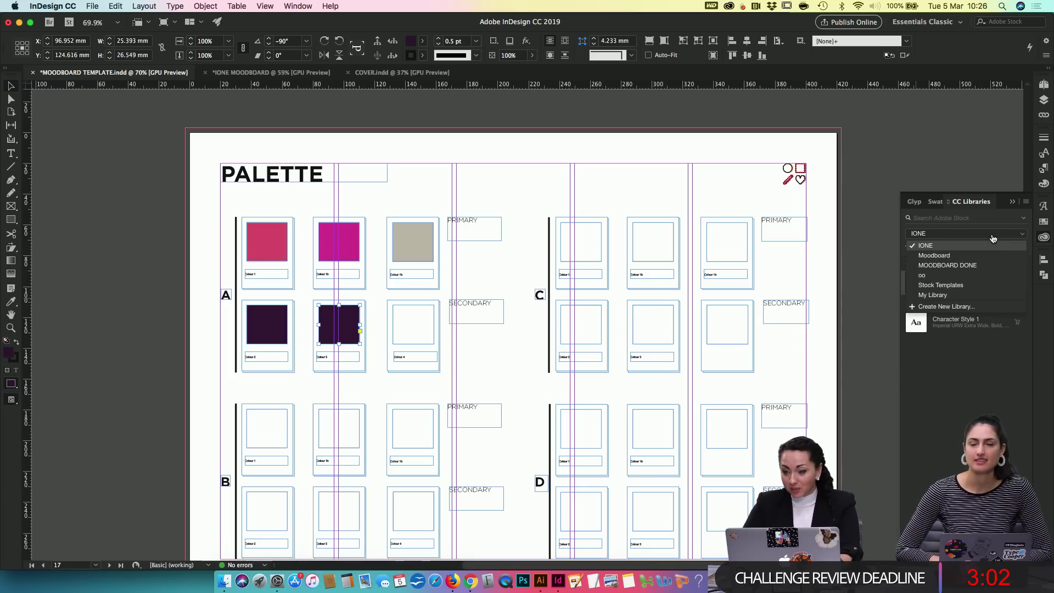
click(985, 267)
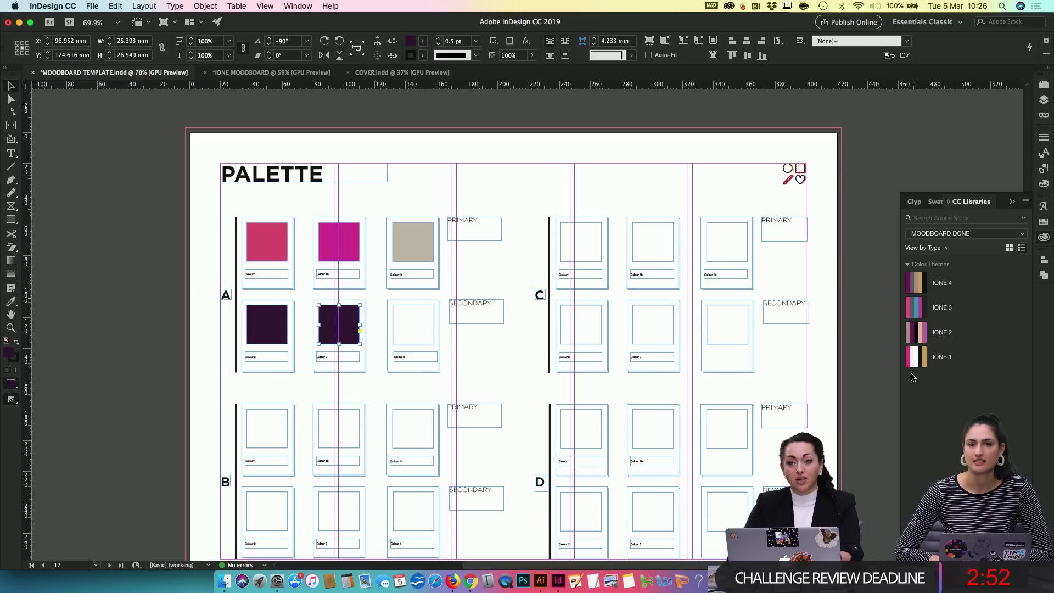
scroll(834, 313, up, 10)
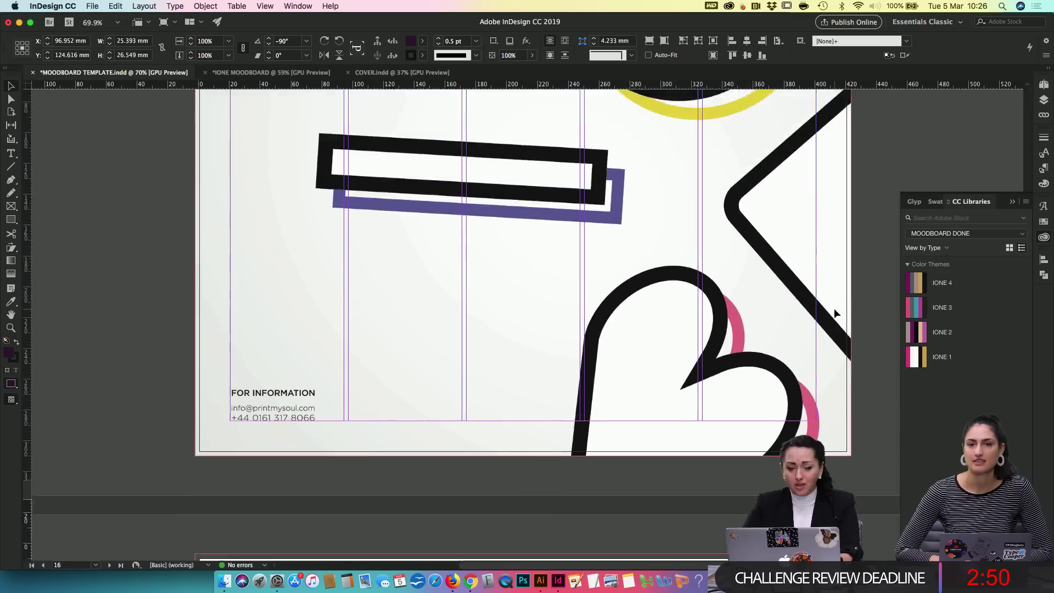
scroll(834, 313, up, 15)
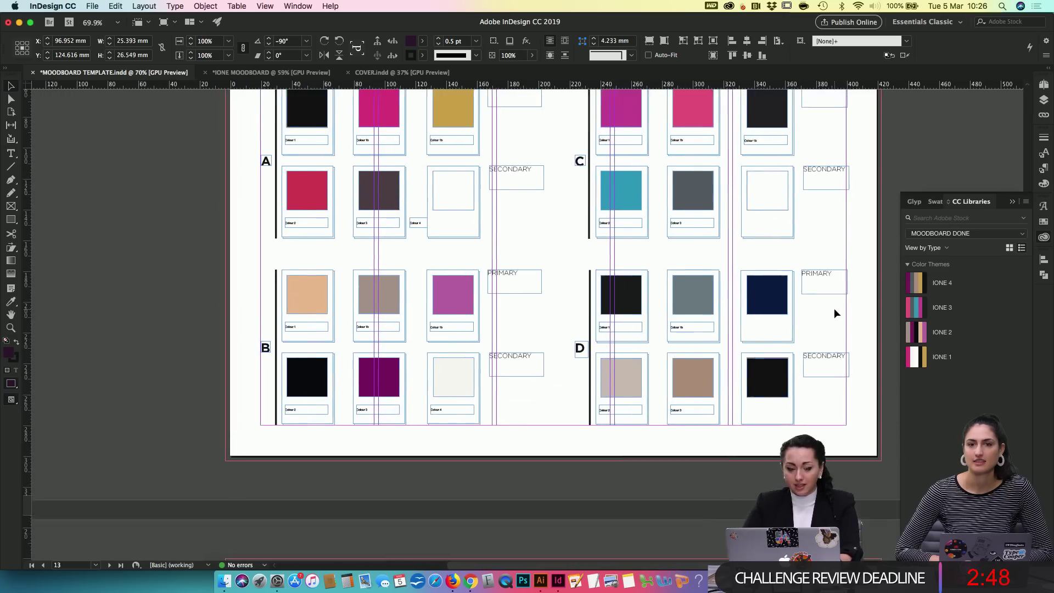
key(w)
scroll(834, 313, up, 3)
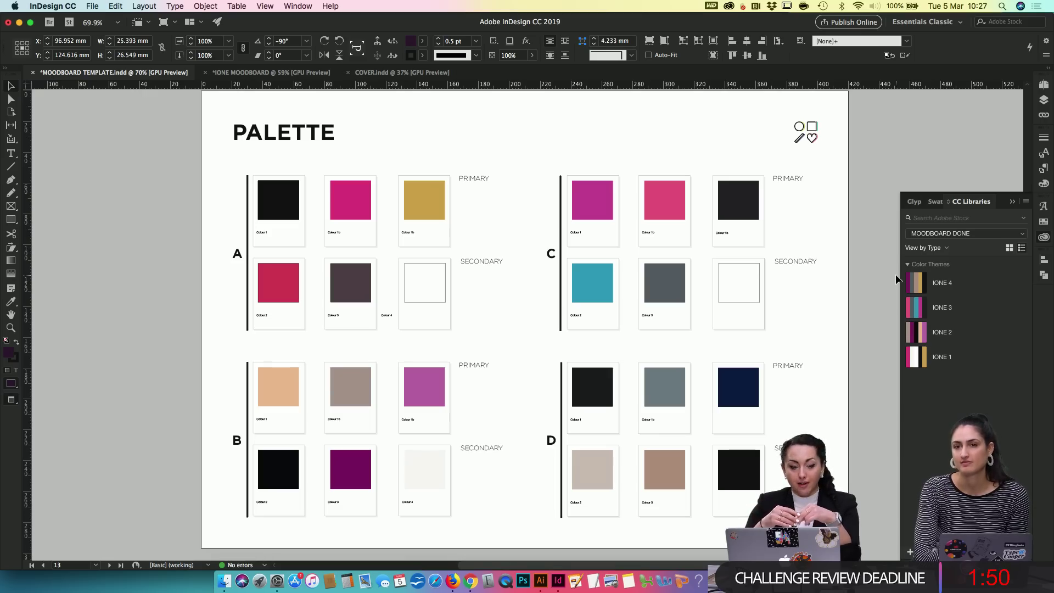
Step: Open the export settings for MOODBOARD TEMPLATE as Adobe PDF (Interactive) and cancel the export
key(super+e)
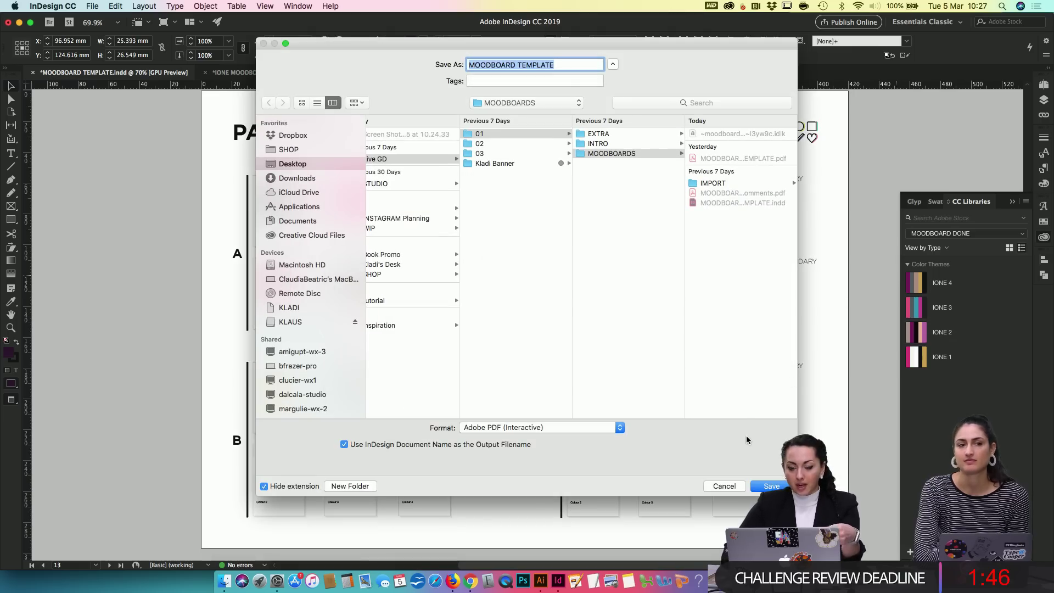
click(725, 485)
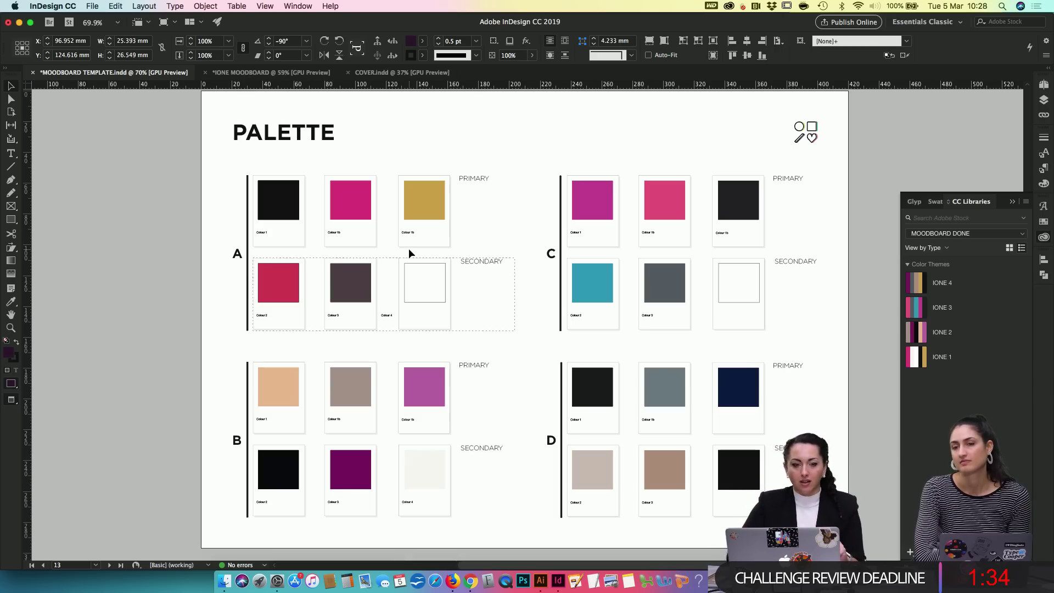
Step: Show the PDF comments of MOODBOARD TEMPLATE and enlarge the comment list so more entries fit
click(289, 6)
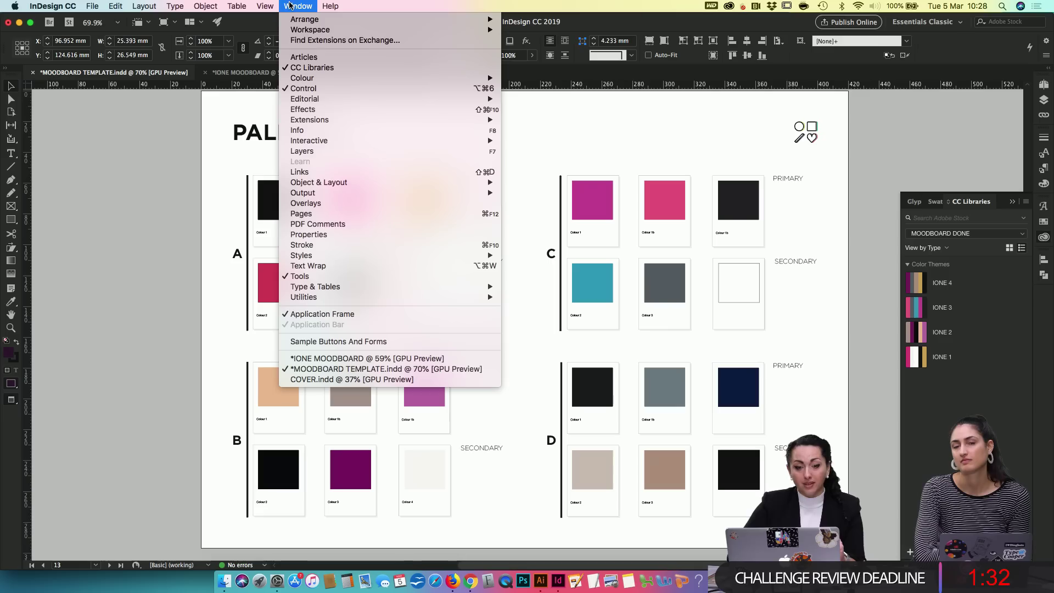
click(311, 224)
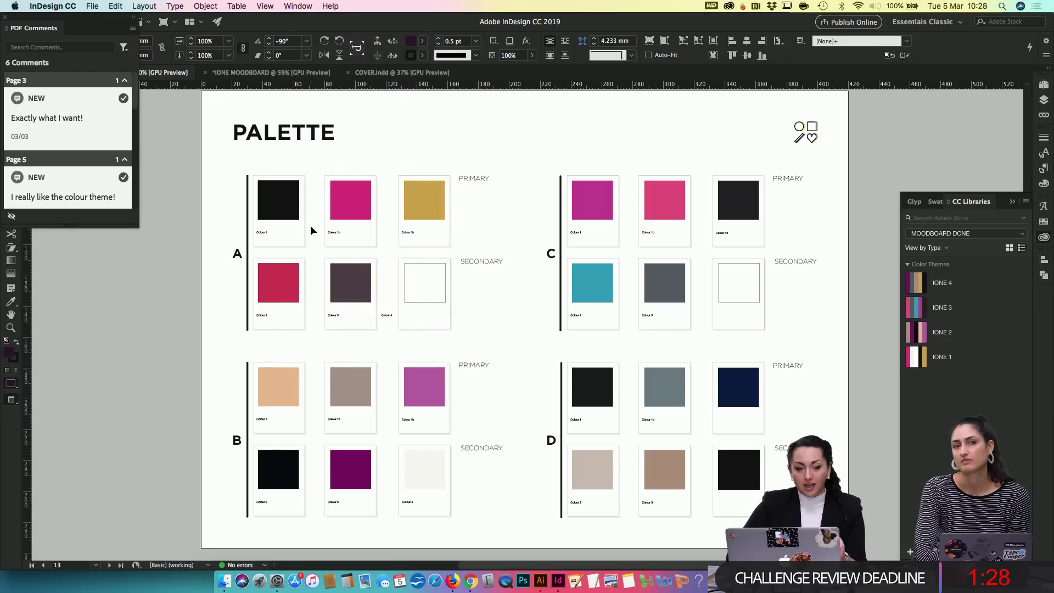
click(131, 29)
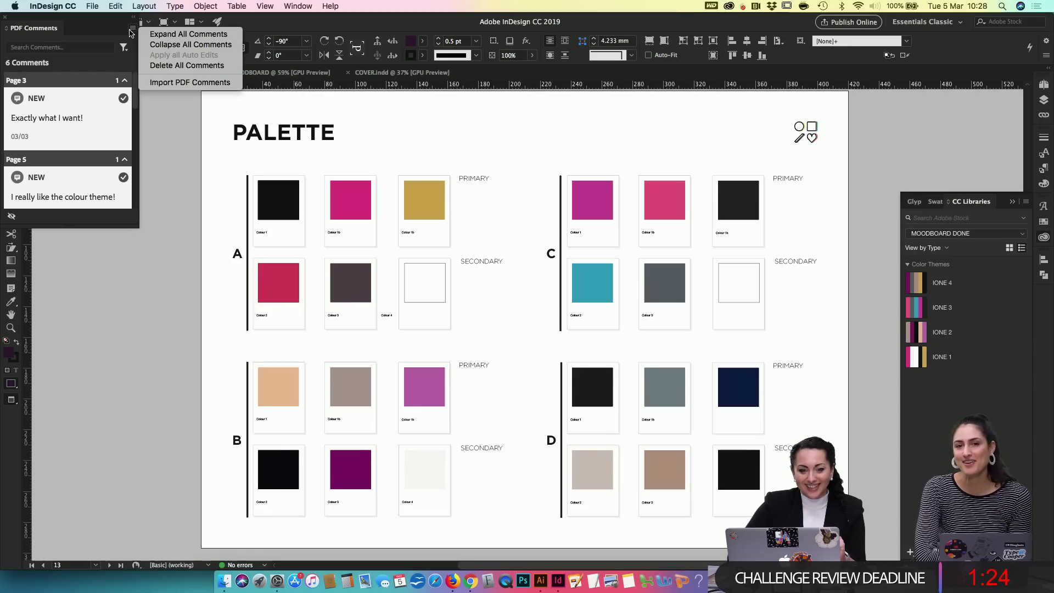
click(57, 226)
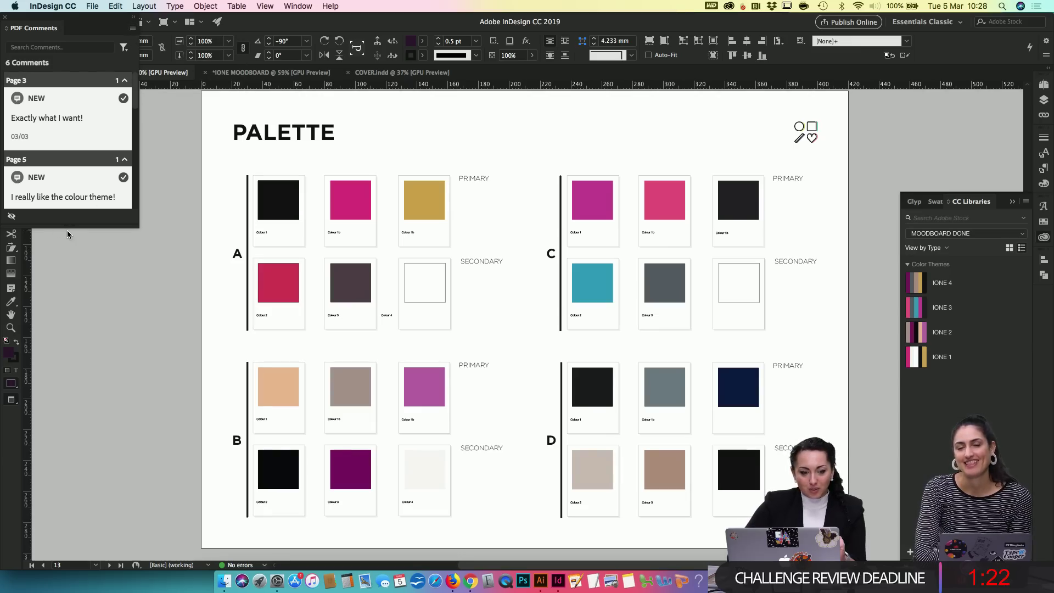
drag(67, 228, 83, 494)
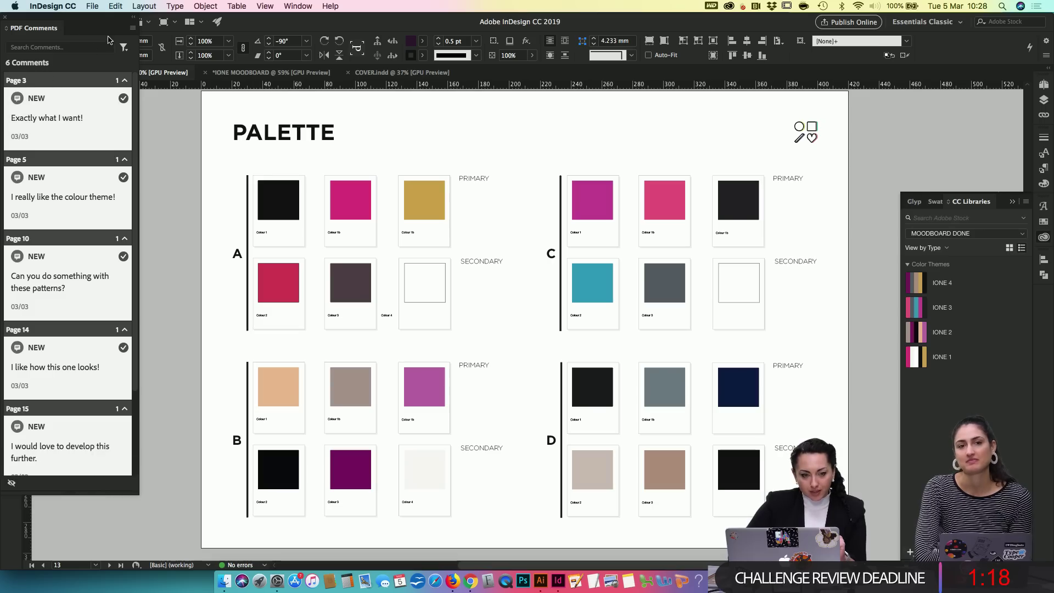
Step: Import the client's PDF comments from MOODBOARD TEMPLATE with comments.pdf into the document
click(132, 28)
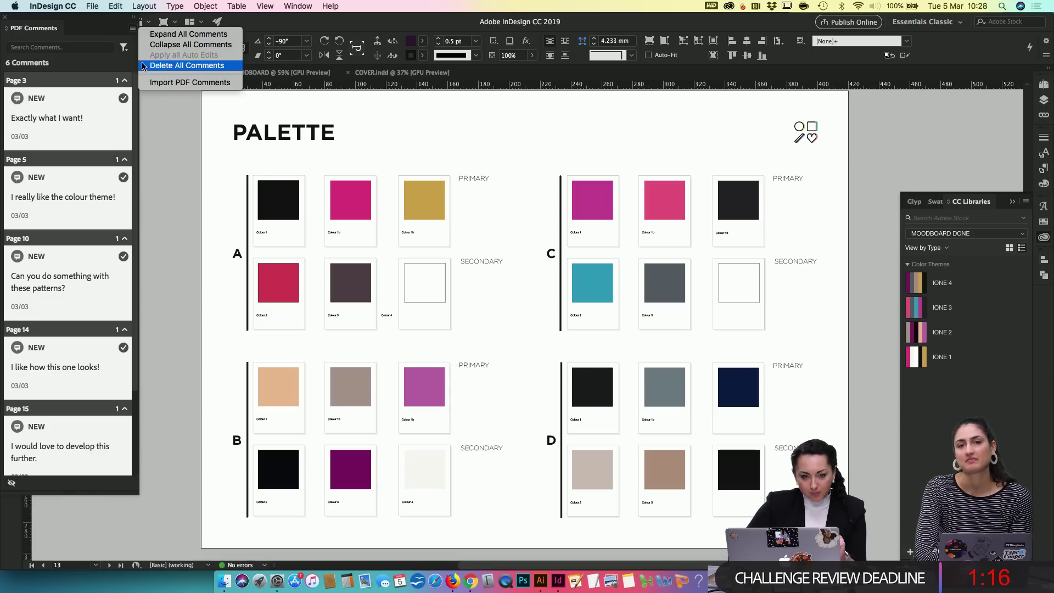
click(163, 83)
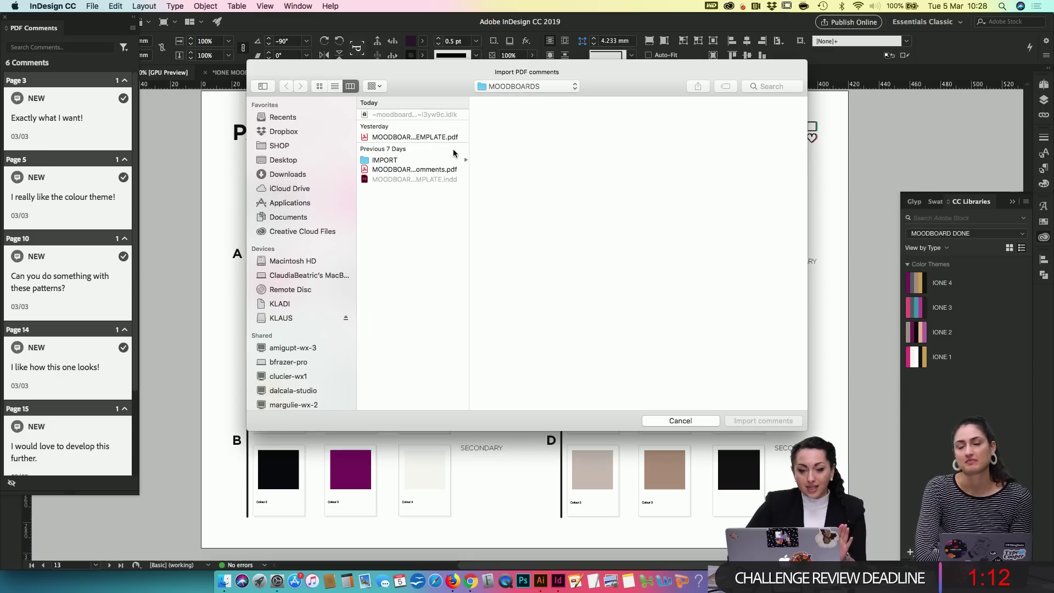
click(454, 169)
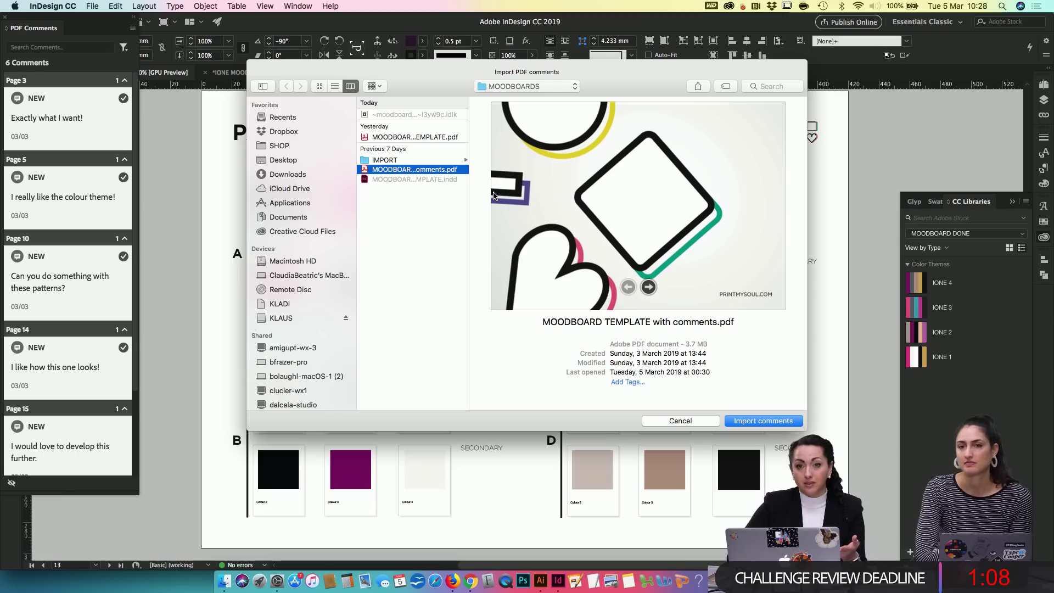
click(746, 422)
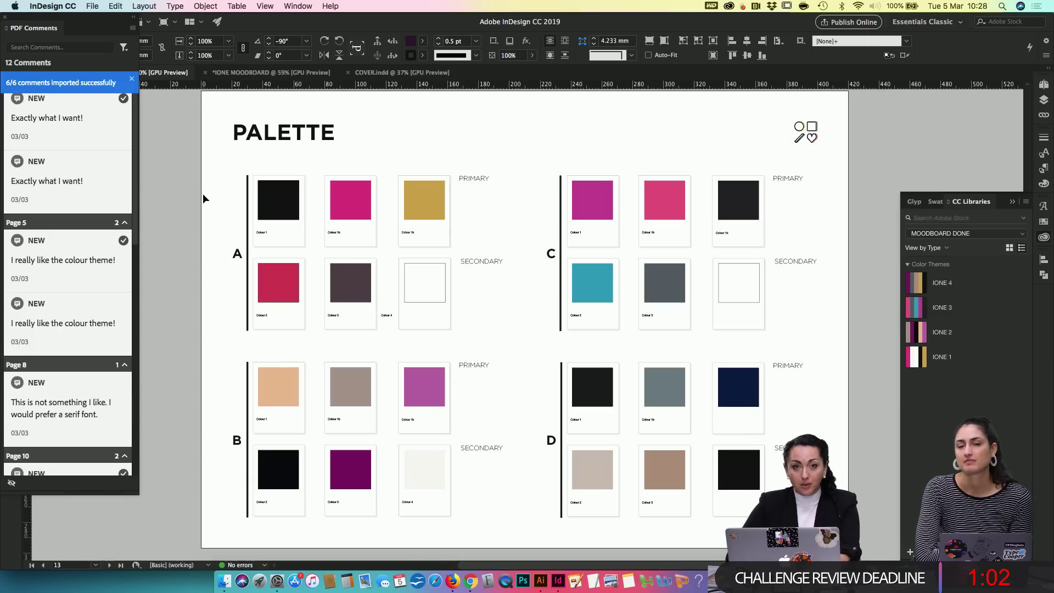
Step: Show the guides and review the "Exactly what I want!" comment on the CORPORATE OBJECTIVES page 3
key(w)
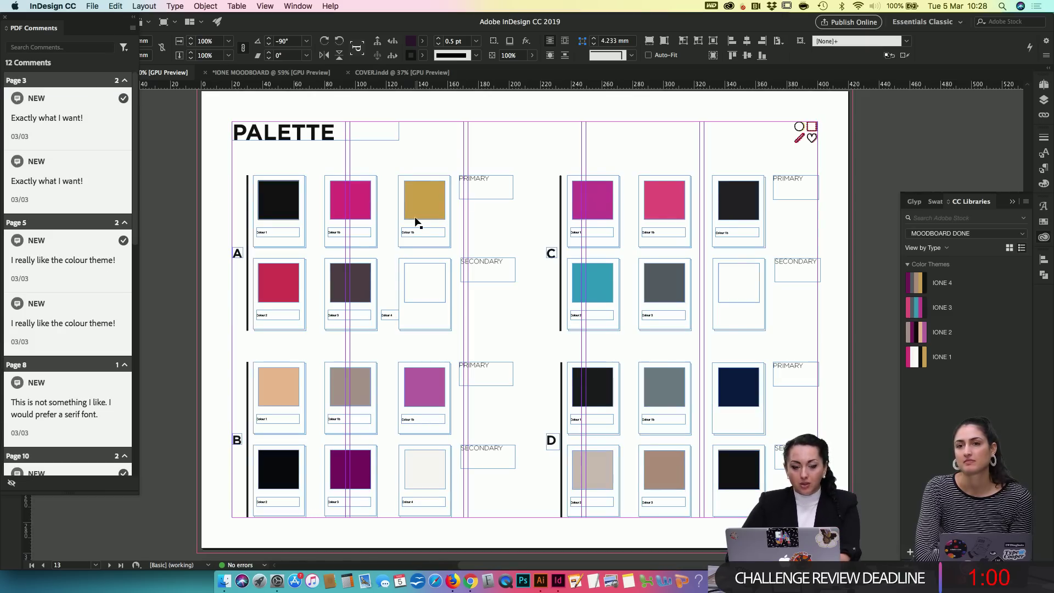
click(65, 118)
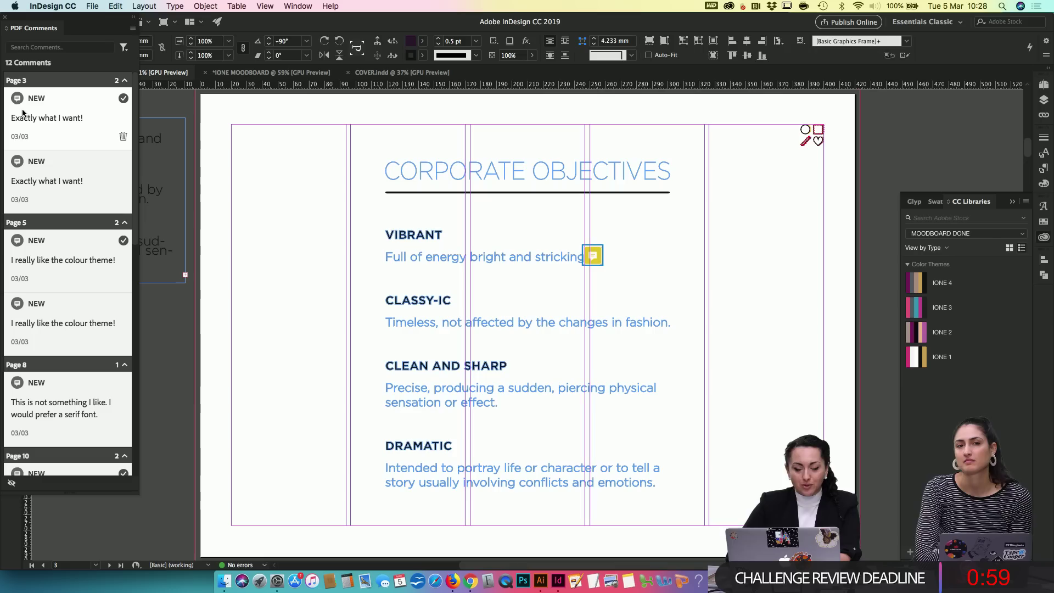
click(593, 260)
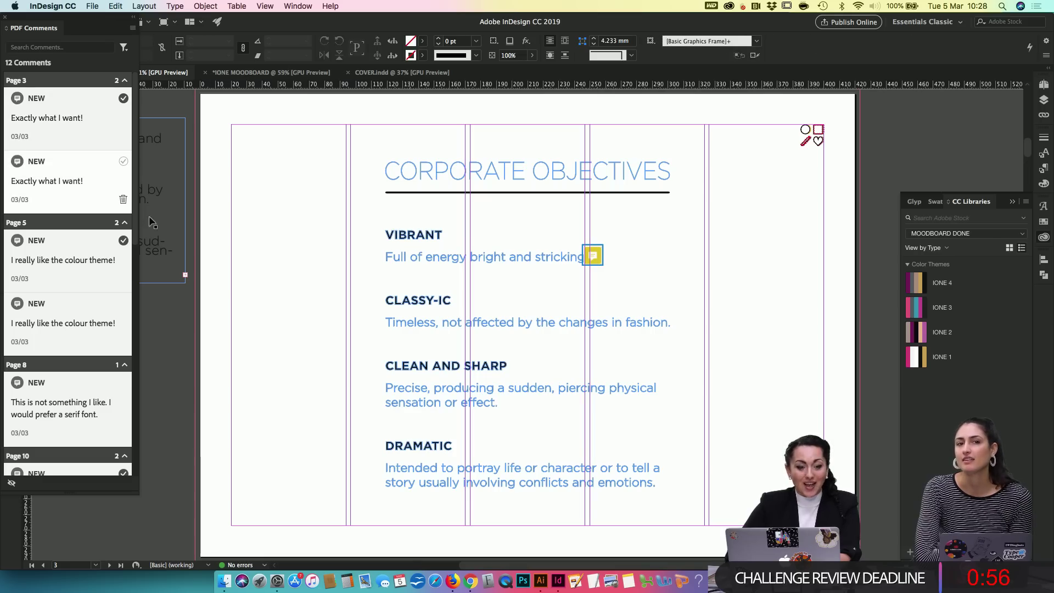
mouse_move(123, 139)
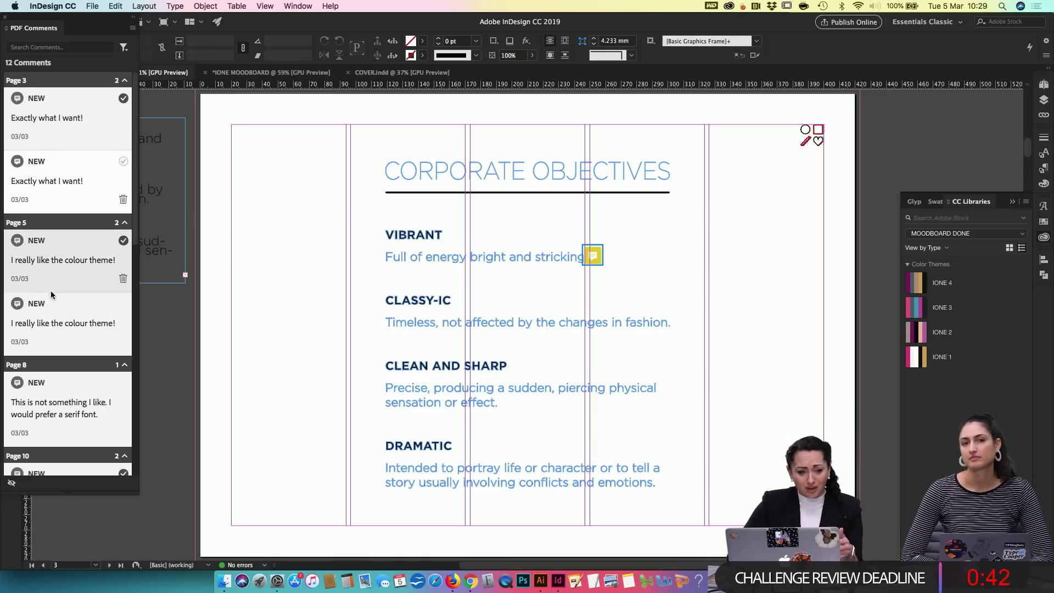
Step: Go to the page 8 comment asking for a serif font and delete the Versace logo image from the TYPOGRAPHY page
click(53, 386)
double_click(67, 402)
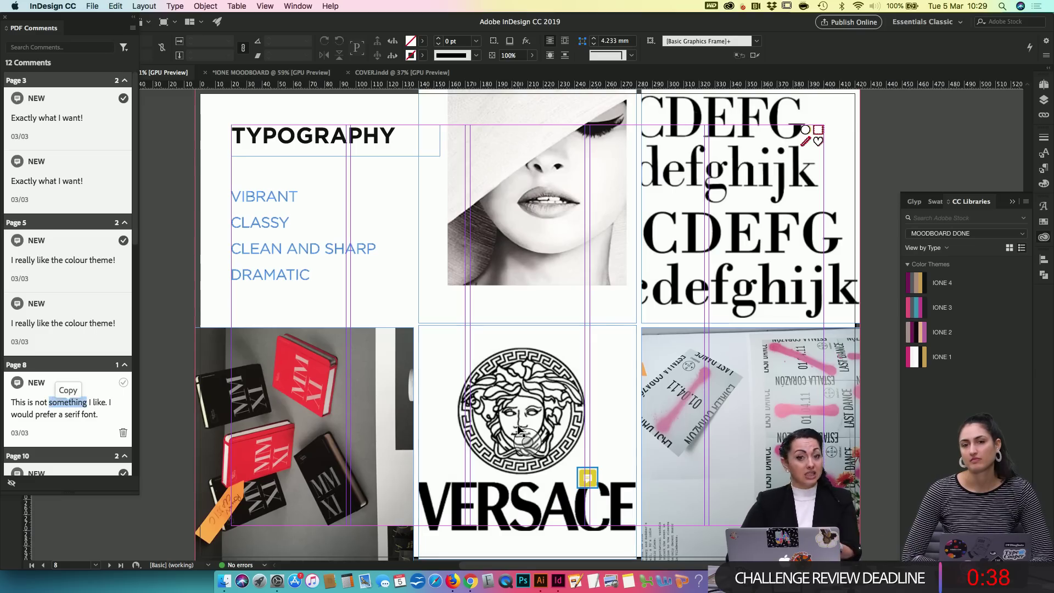
click(521, 399)
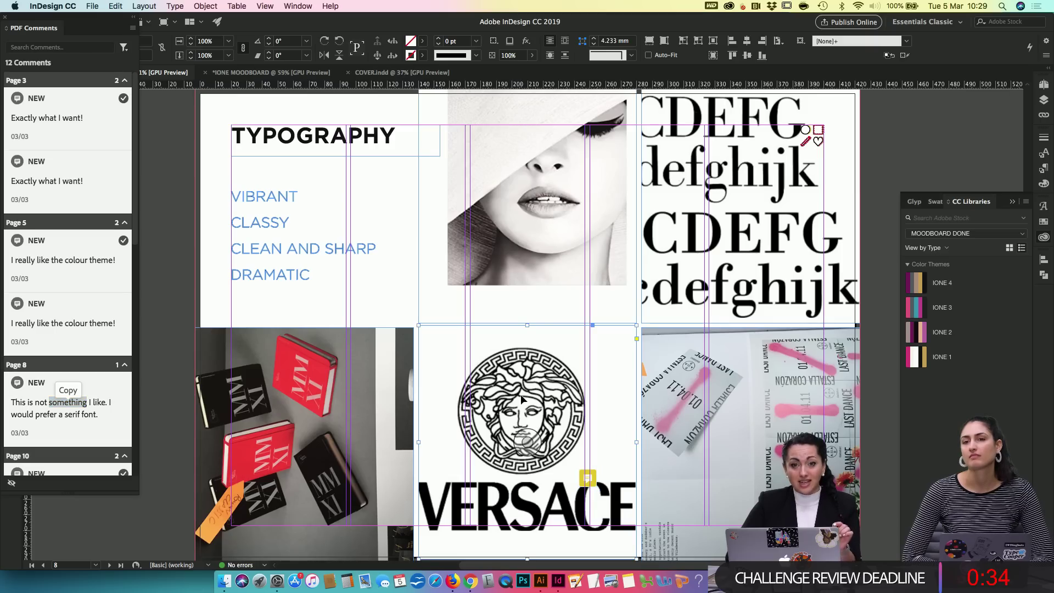
key(BackSpace)
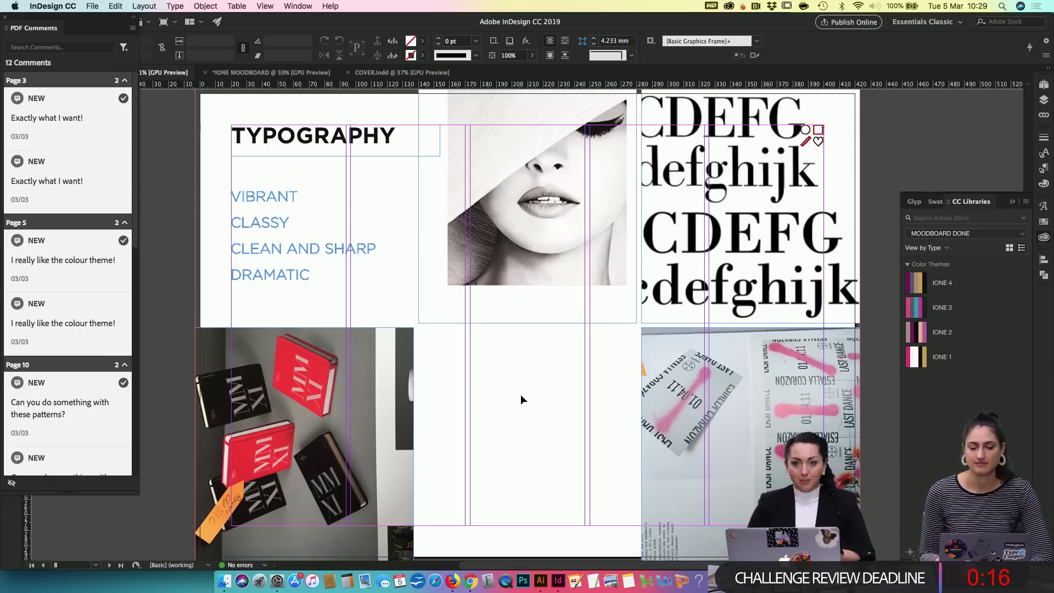
Step: Switch to the Daily Creative Challenge gallery in Chrome and view the Game Night game-controller entry at full size
scroll(521, 399, down, 2)
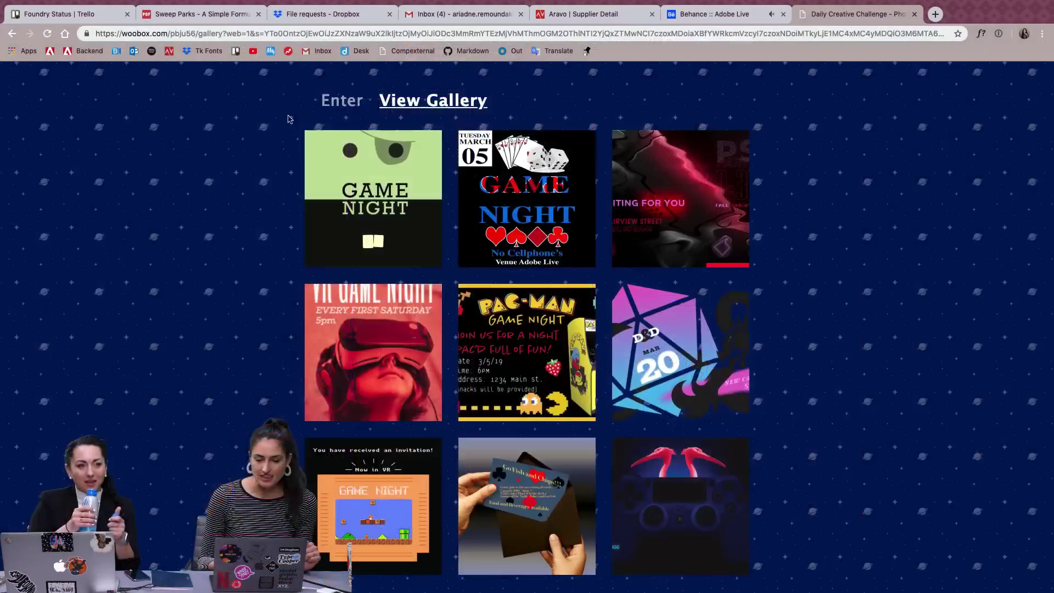
scroll(281, 194, down, 1)
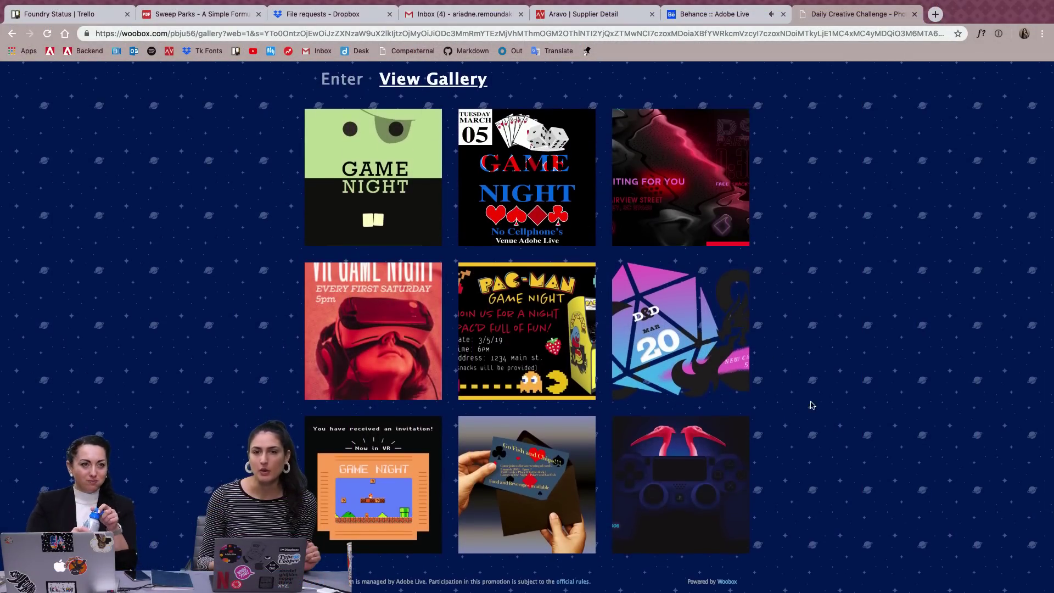
mouse_move(723, 436)
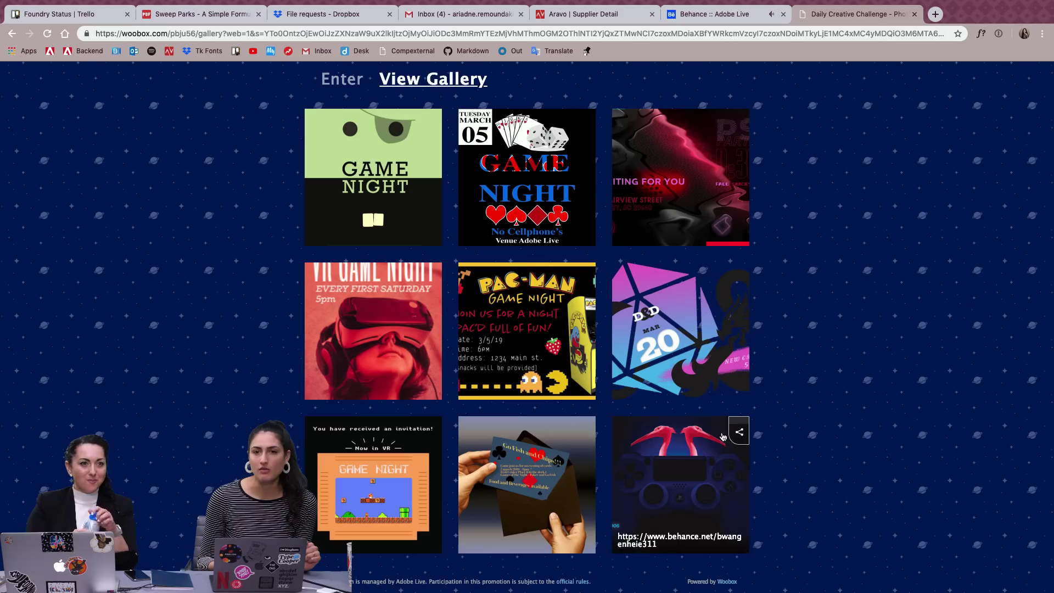
click(680, 460)
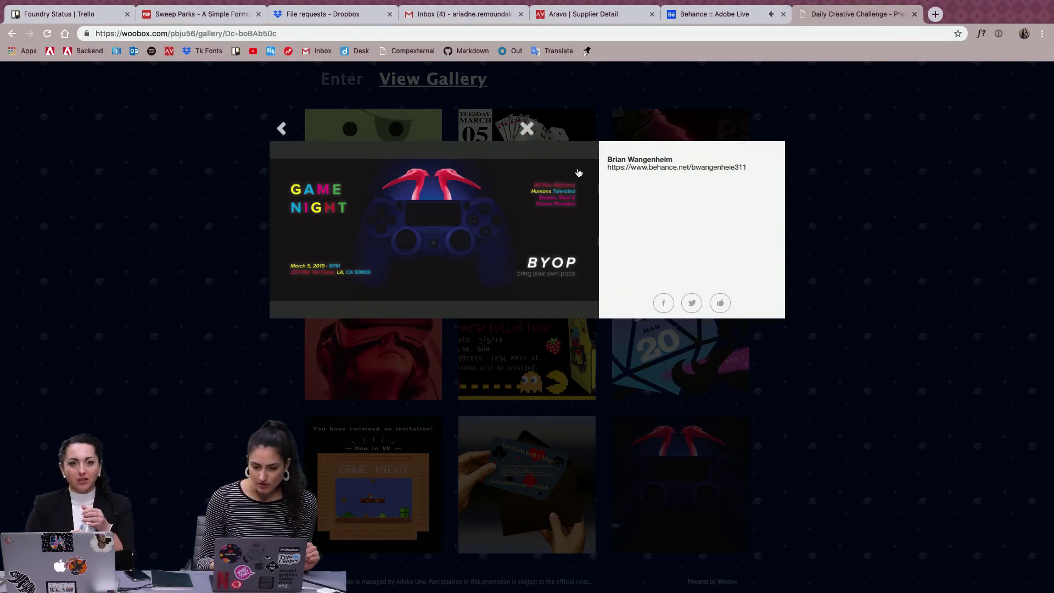
click(531, 197)
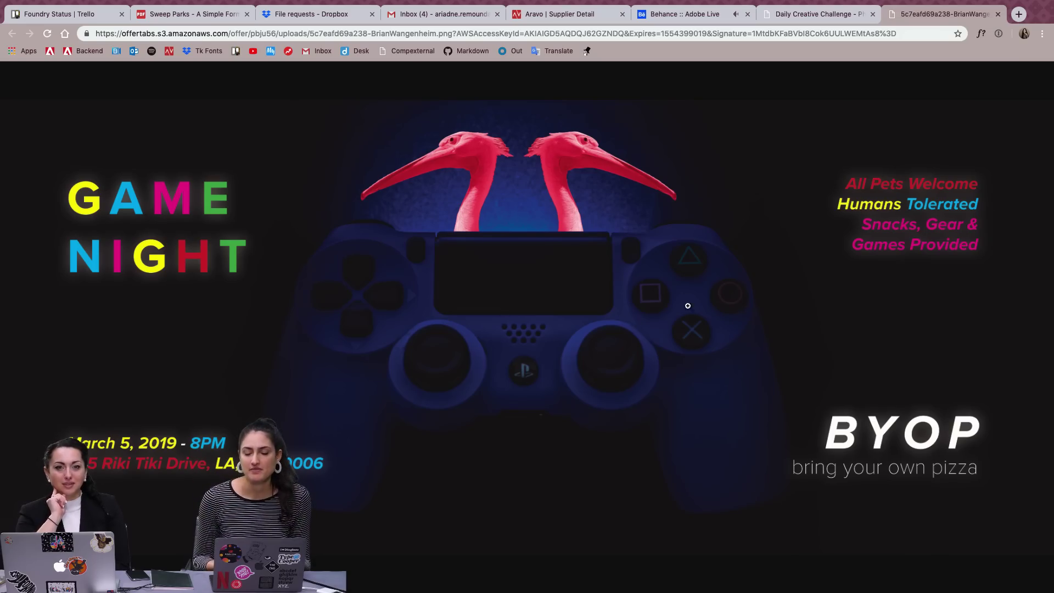
Step: Return to the challenge gallery, open the Go Fish and Chips invitation at full size and examine its card text closely
click(803, 16)
click(830, 224)
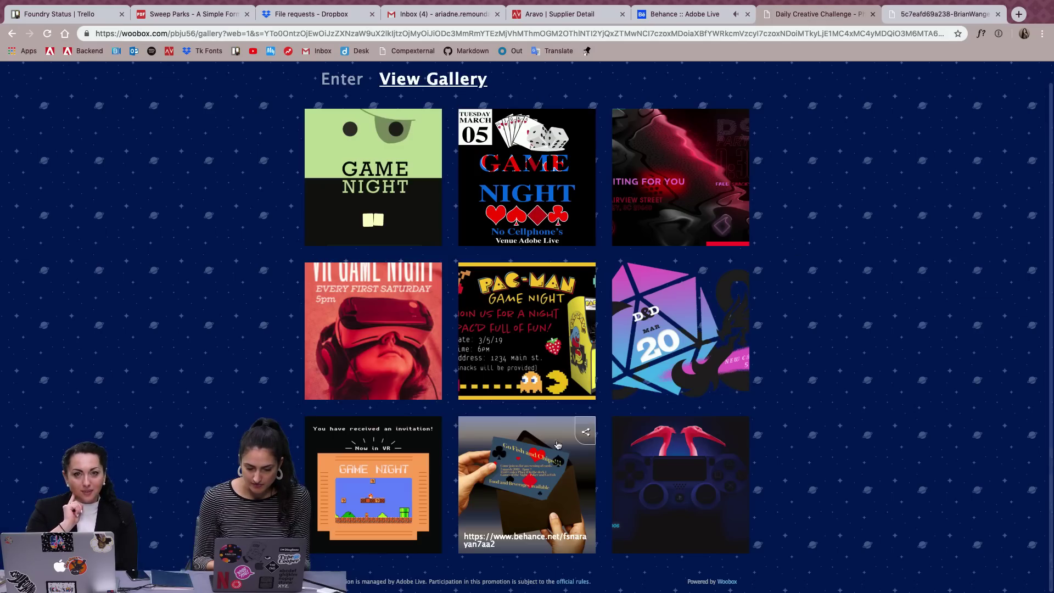
click(508, 448)
click(477, 166)
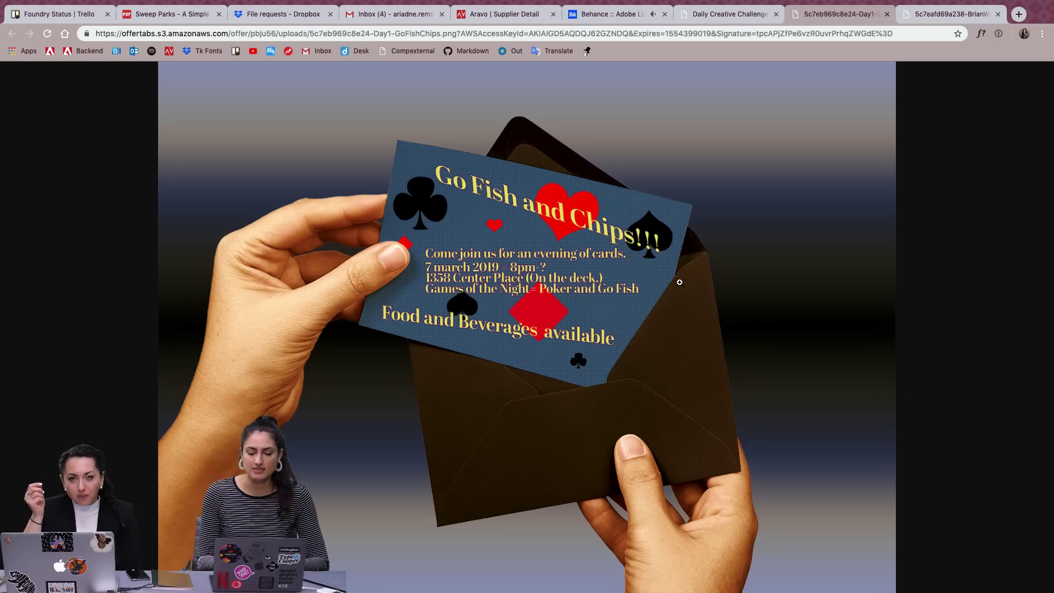
scroll(542, 257, up, 5)
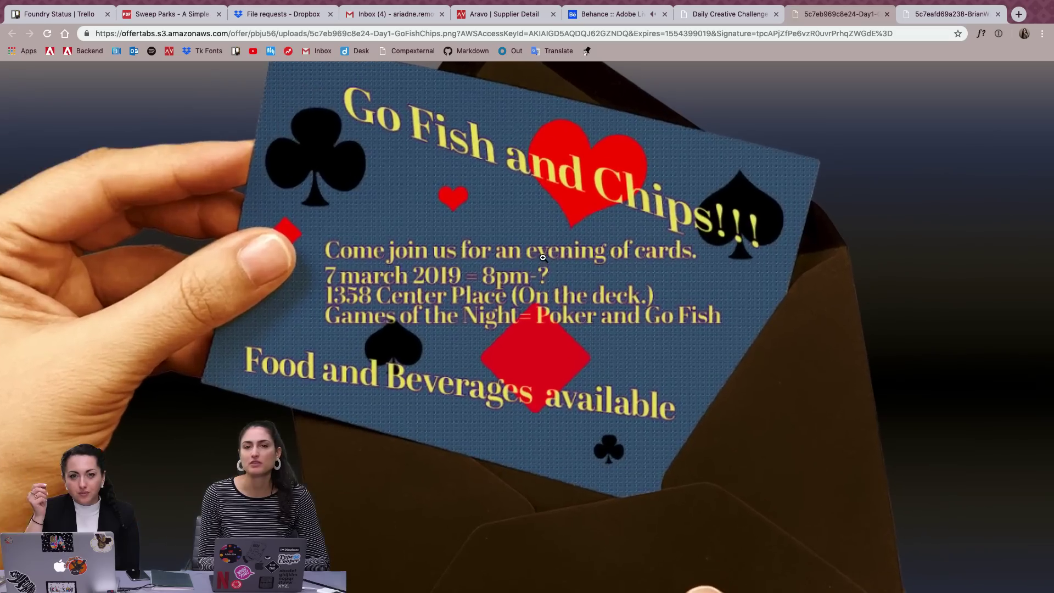
scroll(542, 258, up, 3)
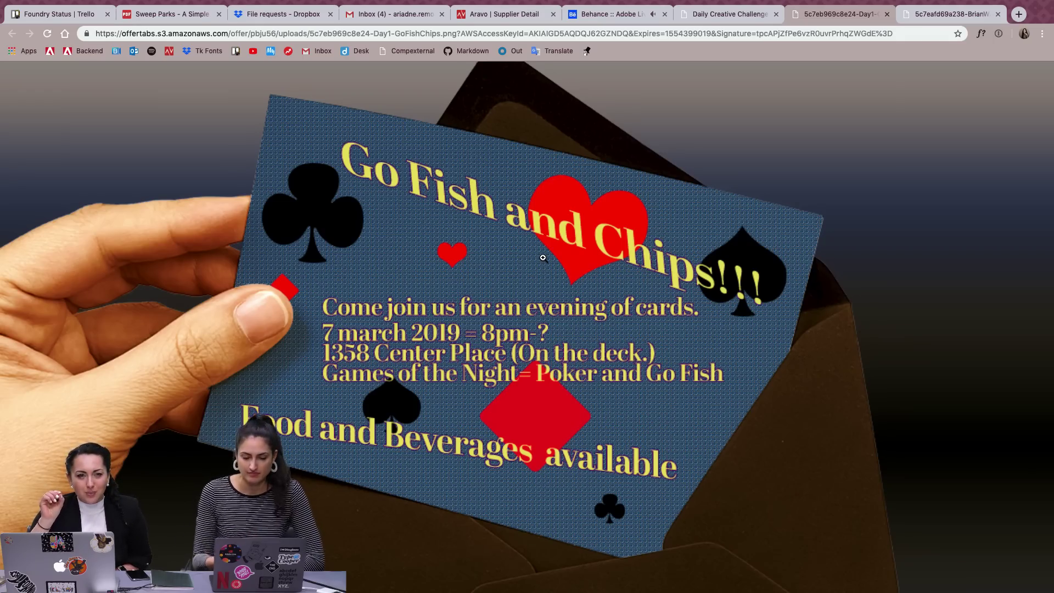
click(493, 306)
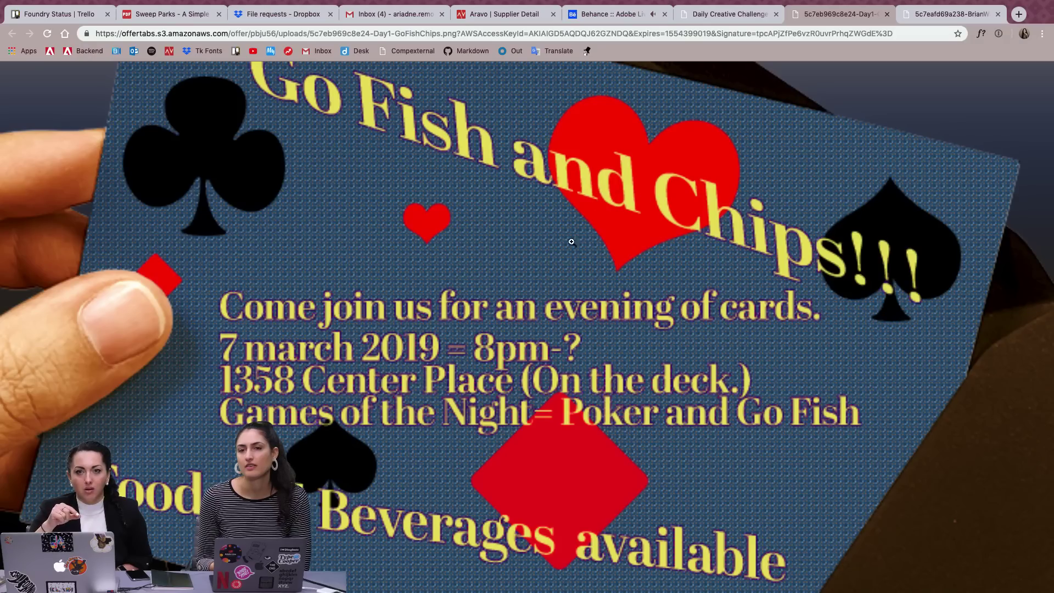
scroll(584, 270, down, 5)
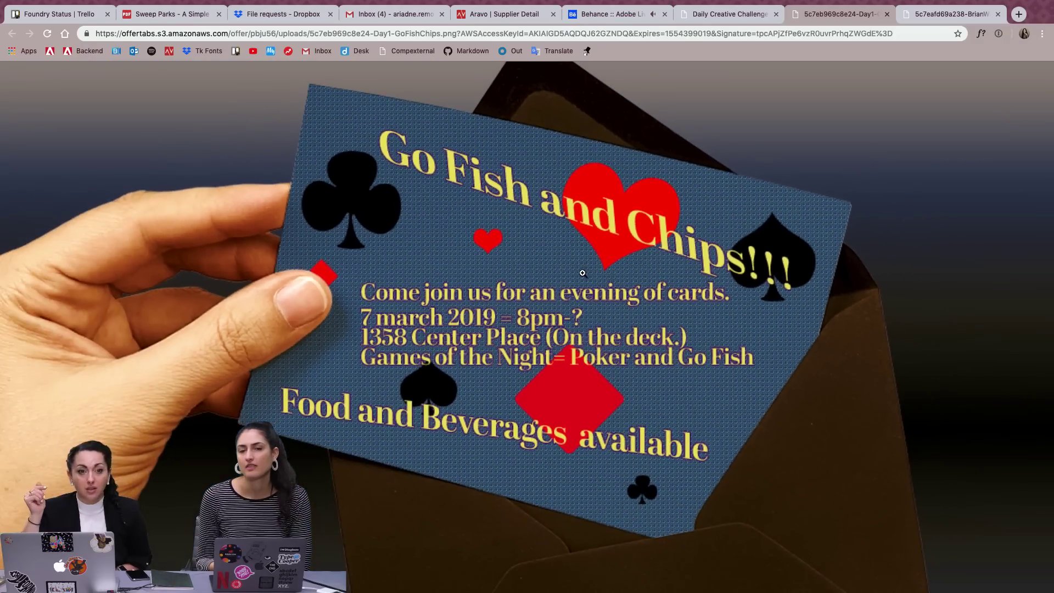
scroll(583, 272, down, 4)
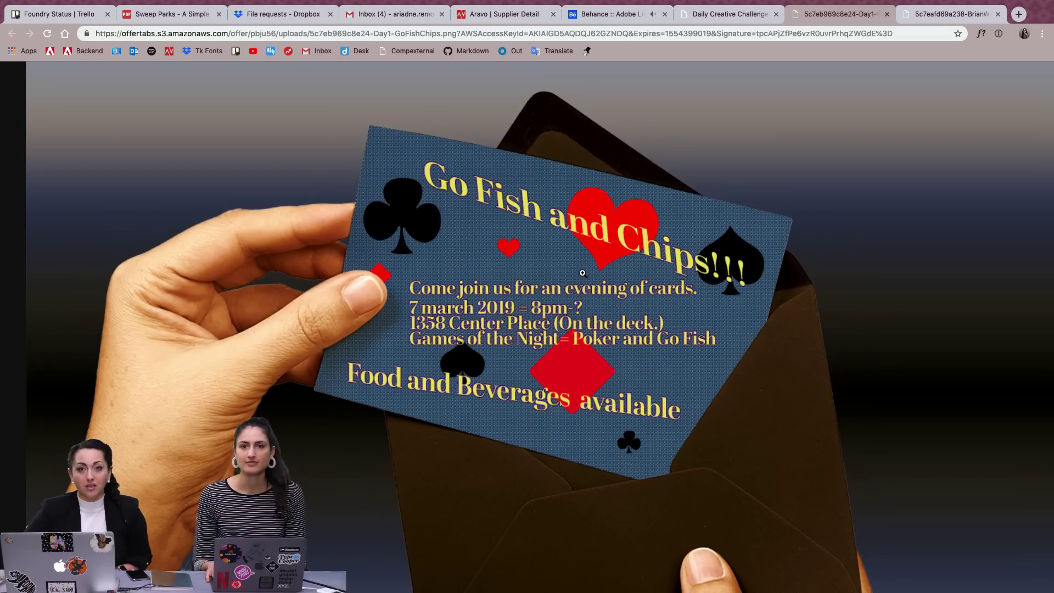
Step: Go back to the gallery and view the preceding entry, the pixel-art Game Night VR invitation, at full size
key(ctrl+shift+Tab)
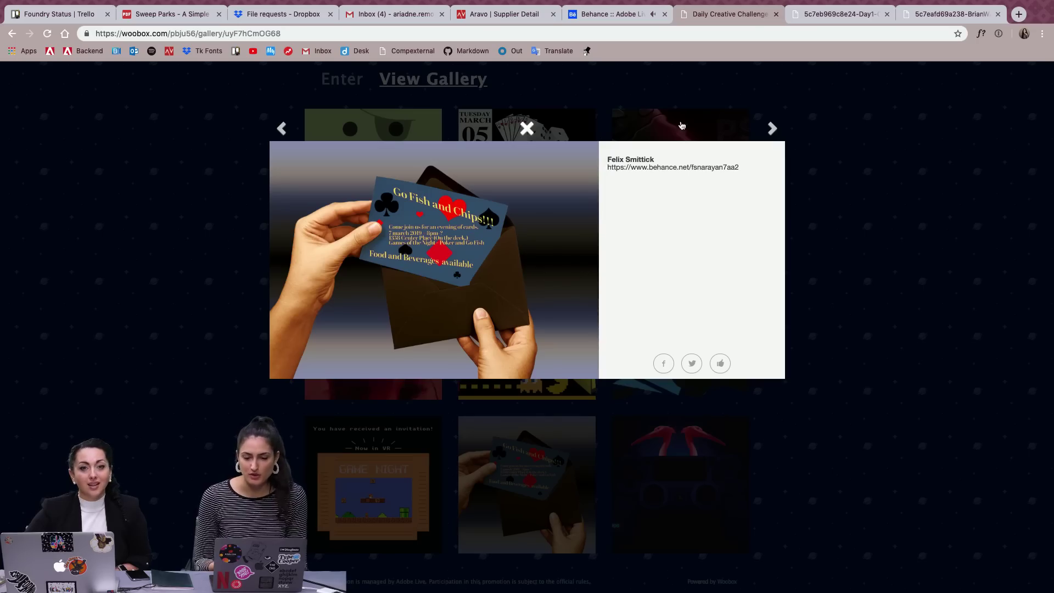
click(286, 130)
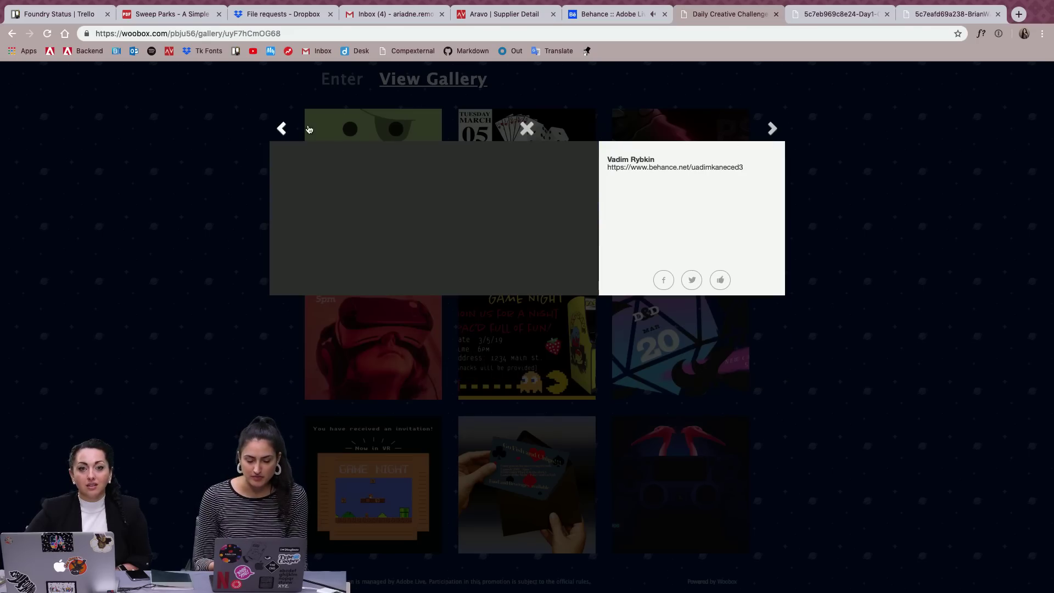
click(462, 251)
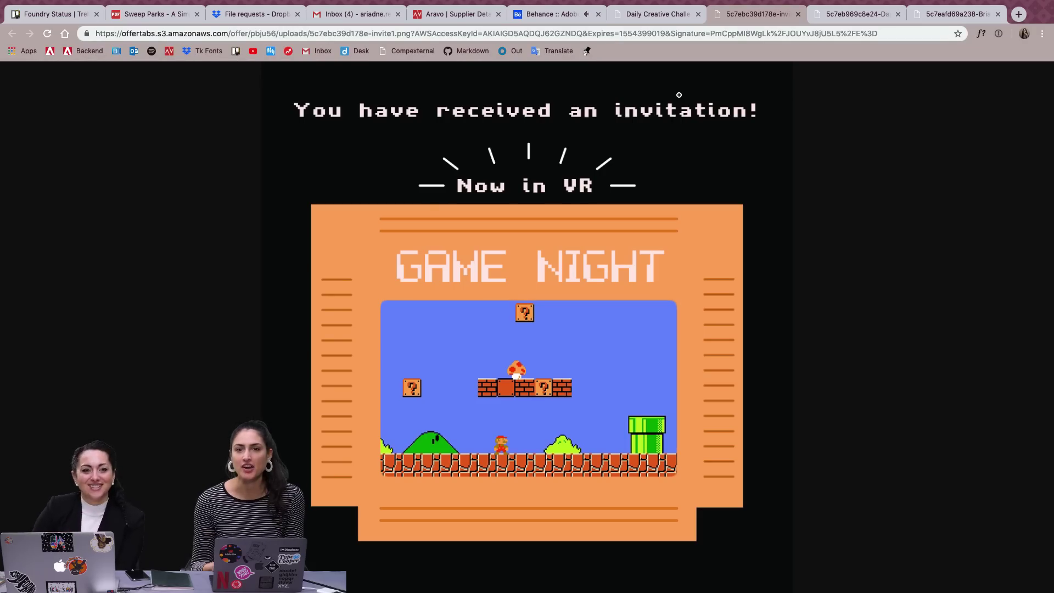
Step: Open the gallery's D&D MAR 20 entry at full size and examine its NEW CAMPAIGN lettering closely
click(649, 39)
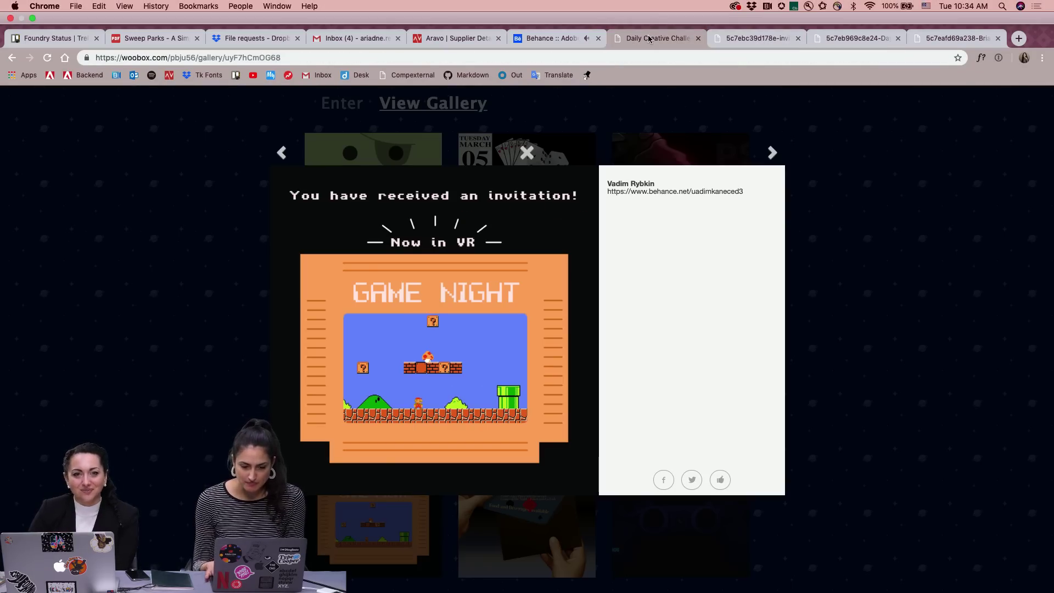
click(281, 129)
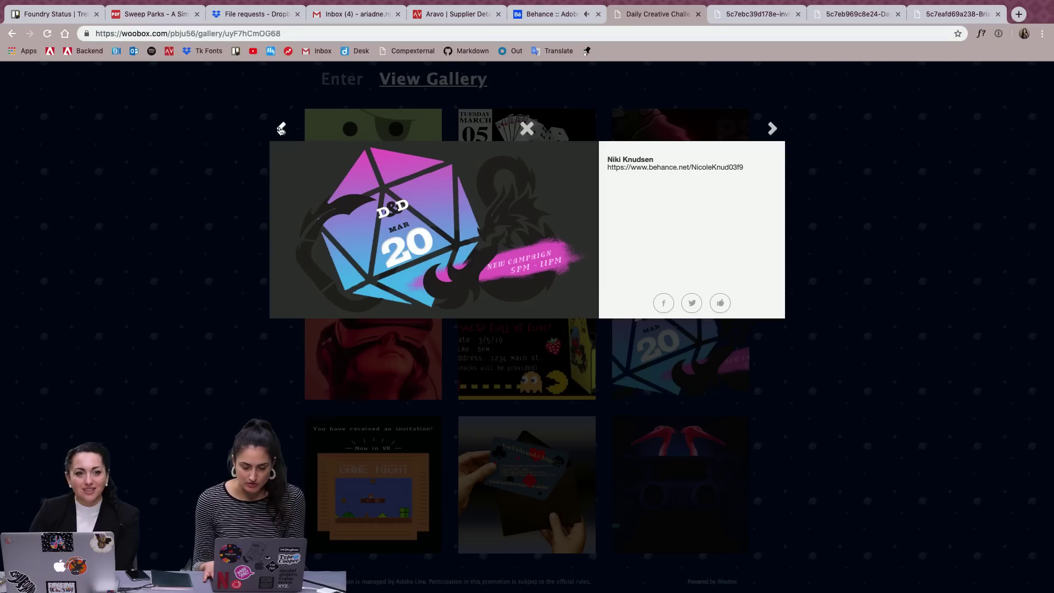
click(415, 225)
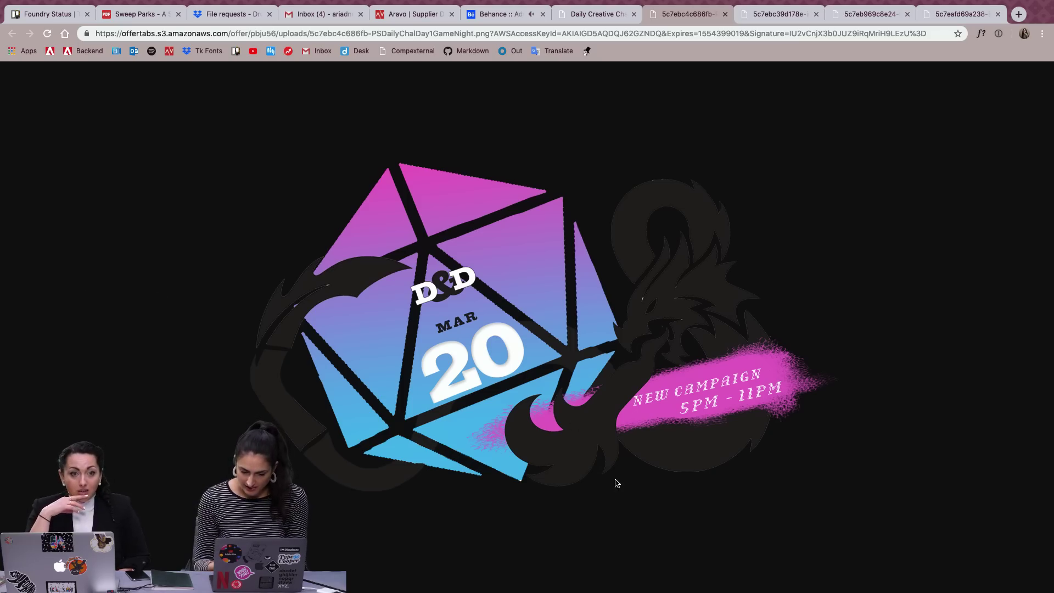
scroll(763, 381, up, 5)
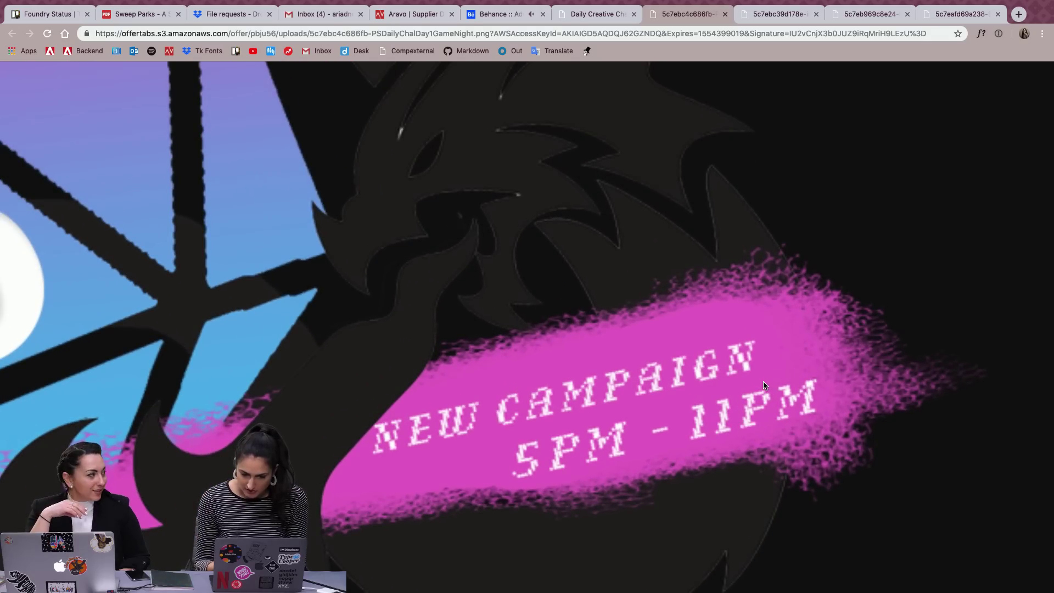
Step: Return from the D&D artwork to the challenge gallery and open the preceding PAC-MAN Game Night invitation at full size
scroll(762, 383, down, 5)
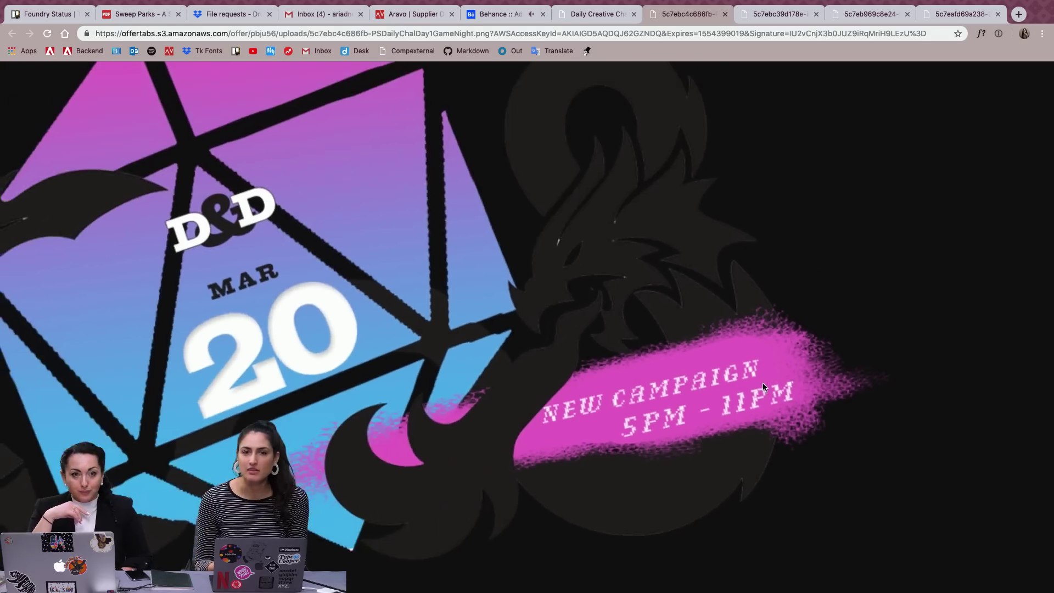
key(ctrl+shift+Tab)
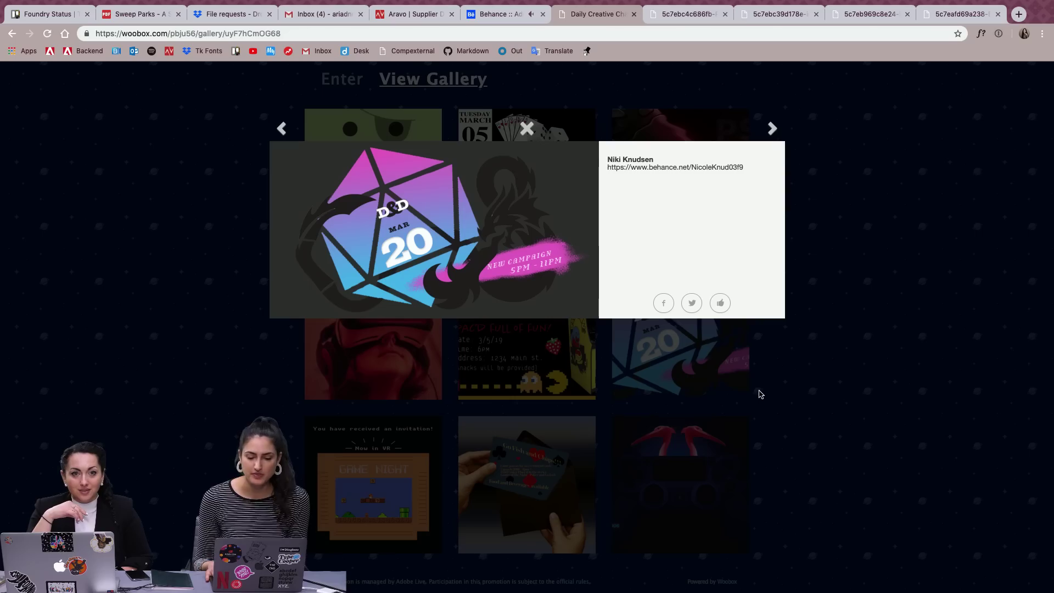
click(283, 129)
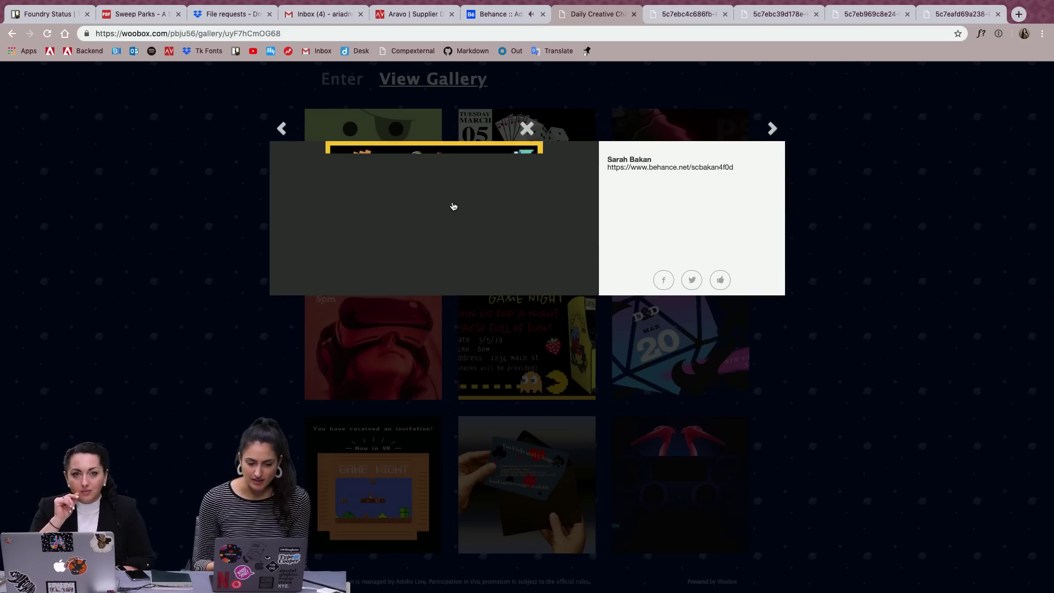
click(465, 166)
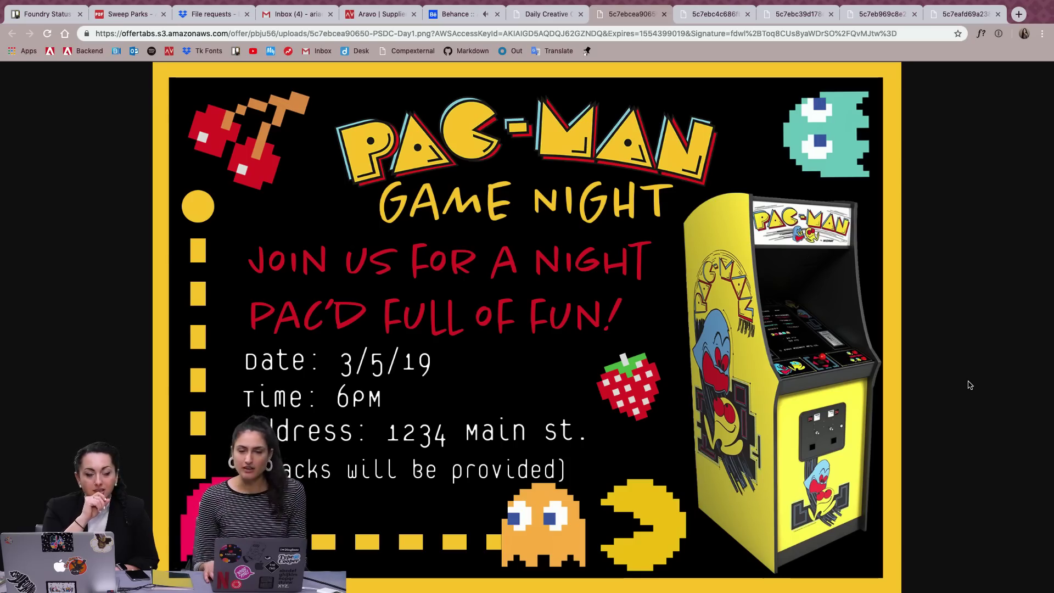
Step: Go back to the gallery and view the preceding red VR GAME NIGHT poster at full size
key(ctrl+shift+Tab)
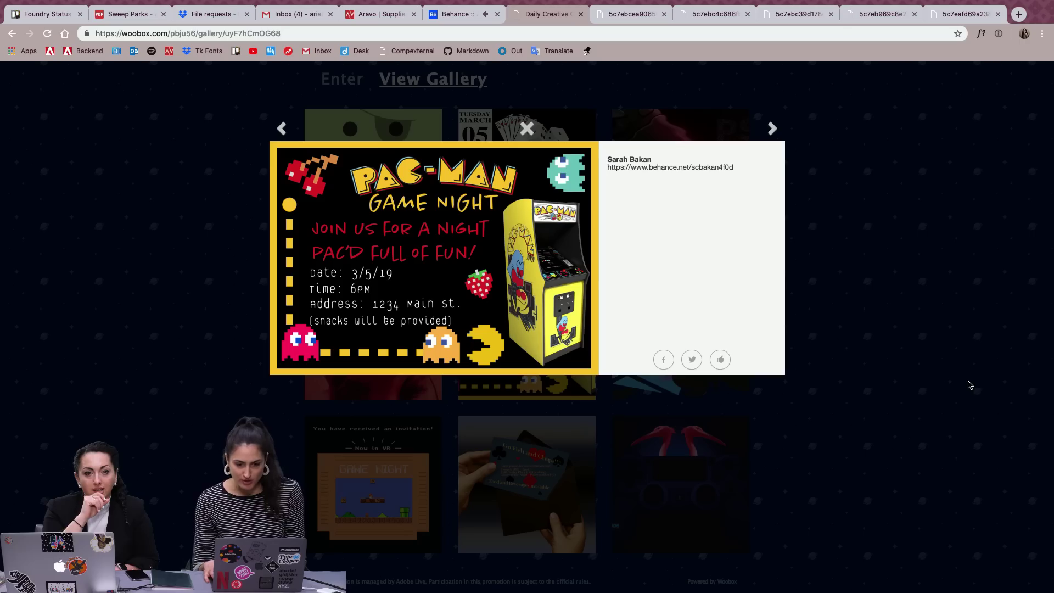
click(281, 128)
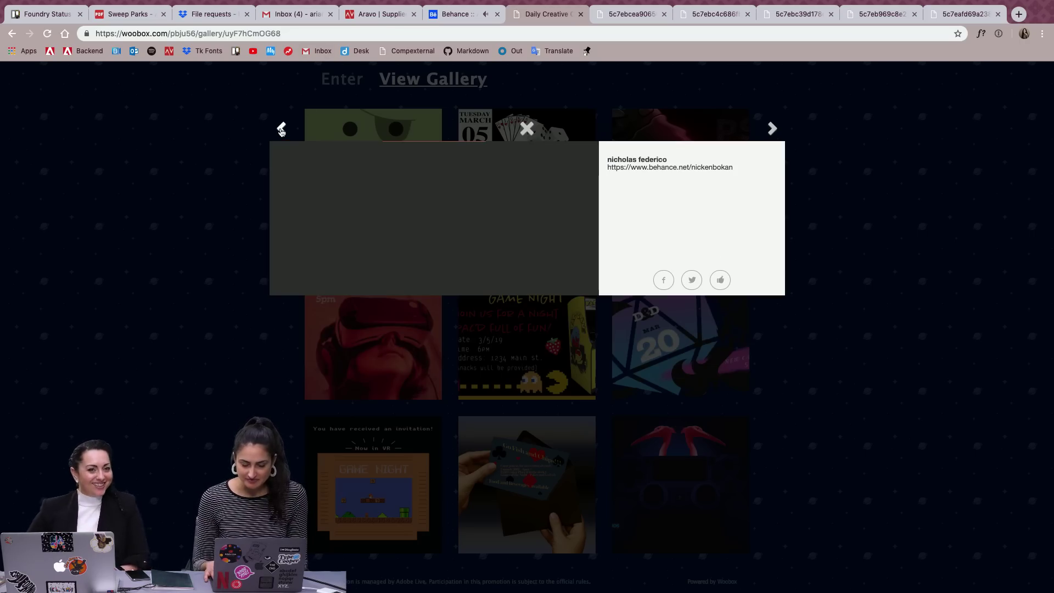
click(434, 193)
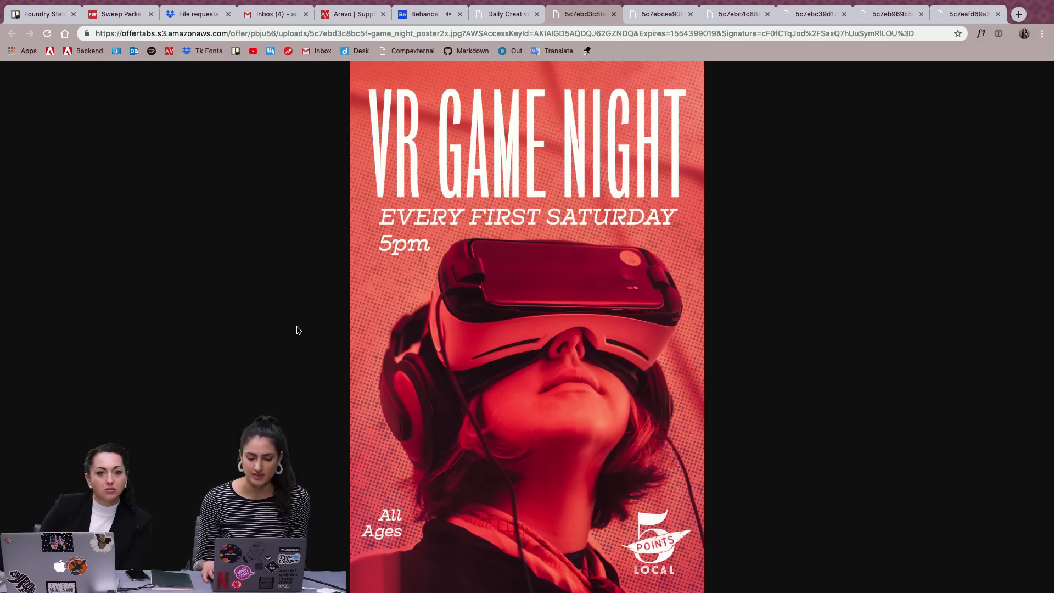
Step: Return to the gallery and view the preceding PS PARTY entry with WAITING FOR YOU lettering at full size
key(ctrl+shift+Tab)
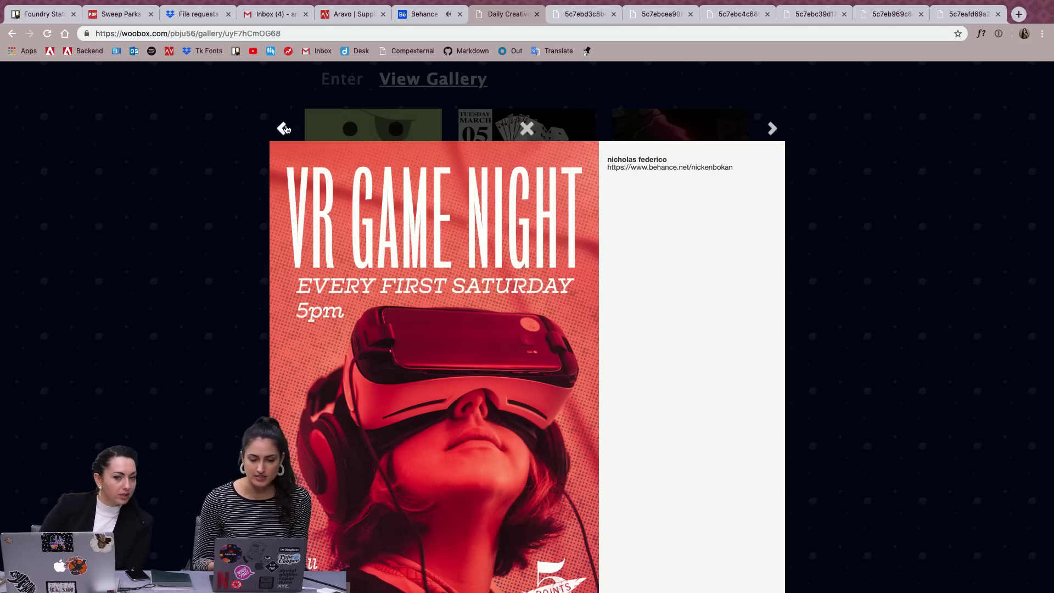
click(281, 128)
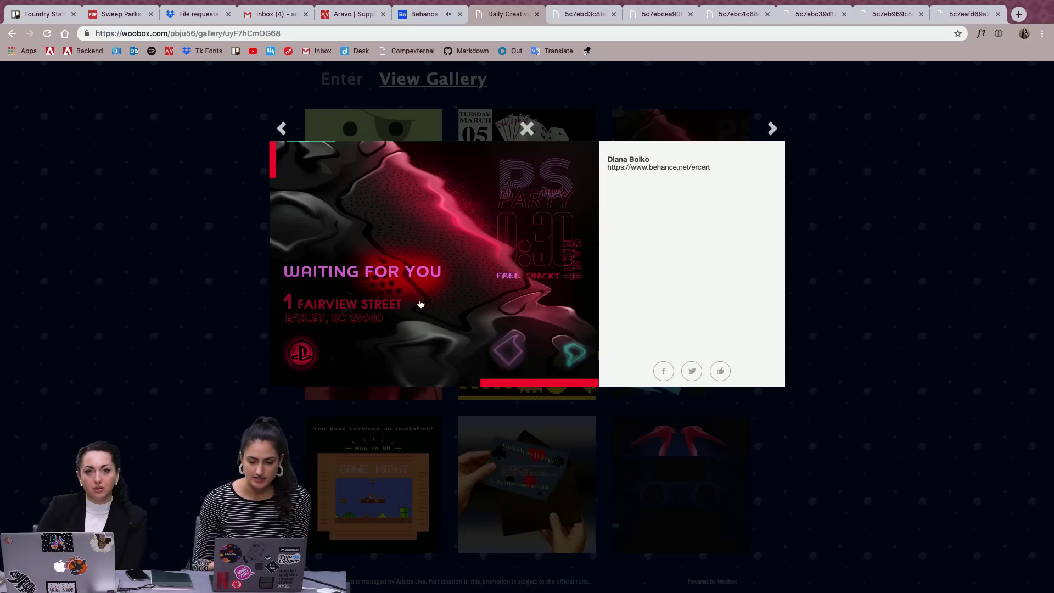
click(447, 256)
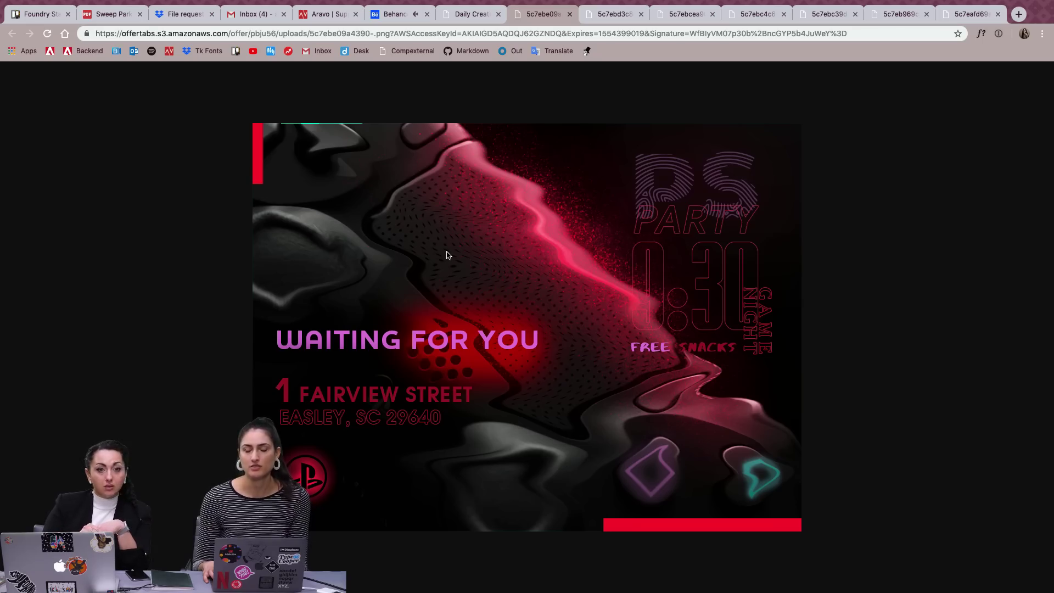
Step: Go back to the gallery and view the preceding TUESDAY MARCH 05 Game Night poster with cards and dice at full size
key(ctrl+shift+Tab)
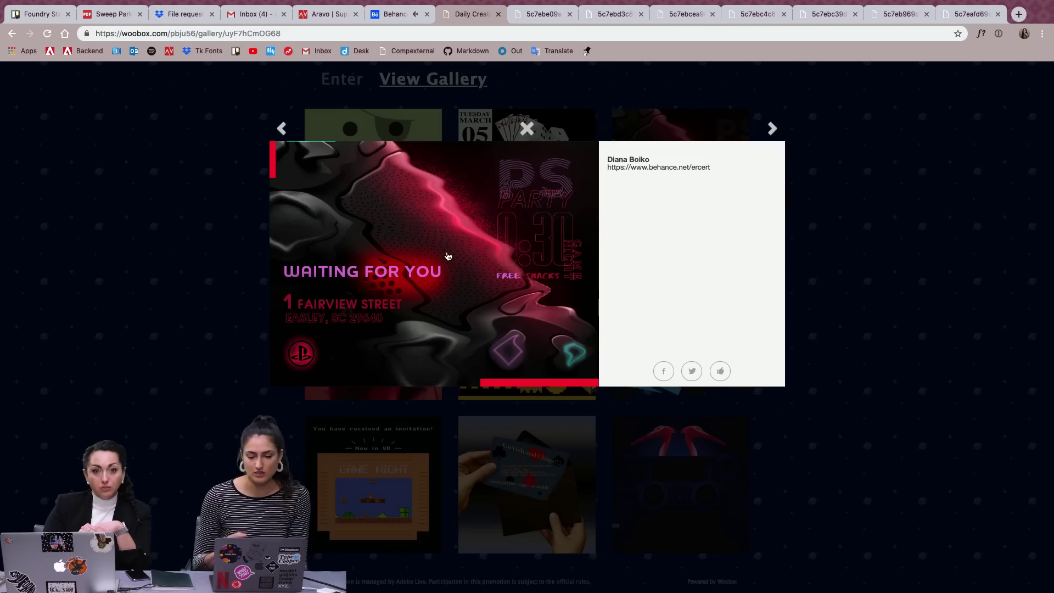
click(282, 128)
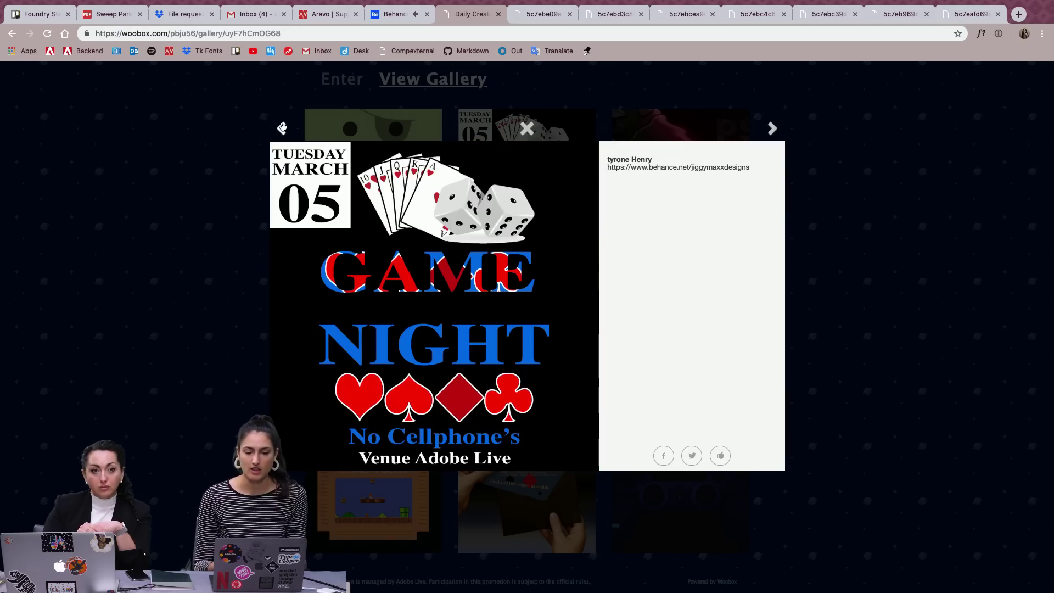
click(423, 262)
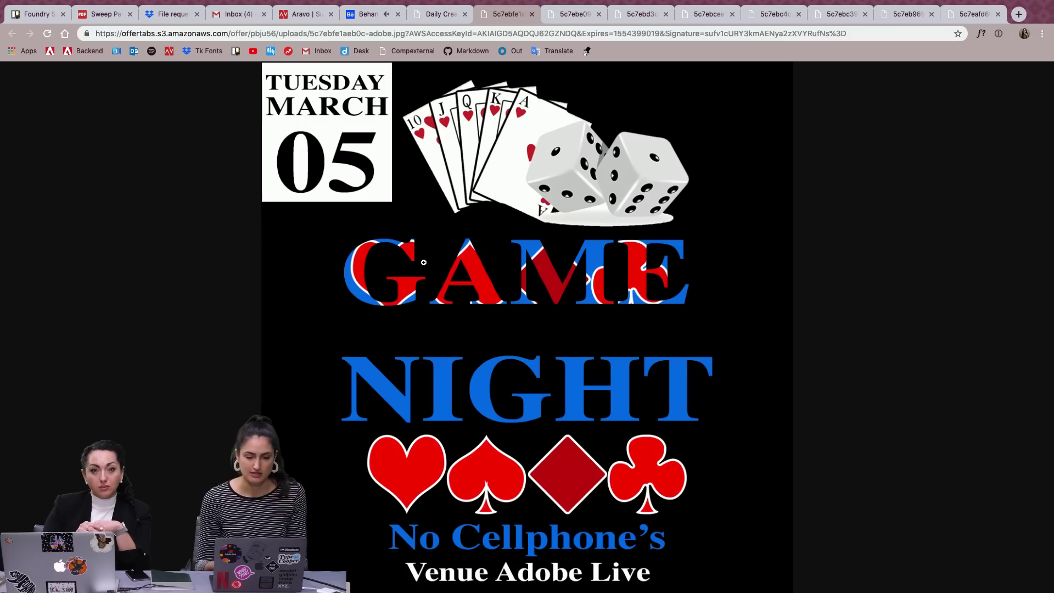
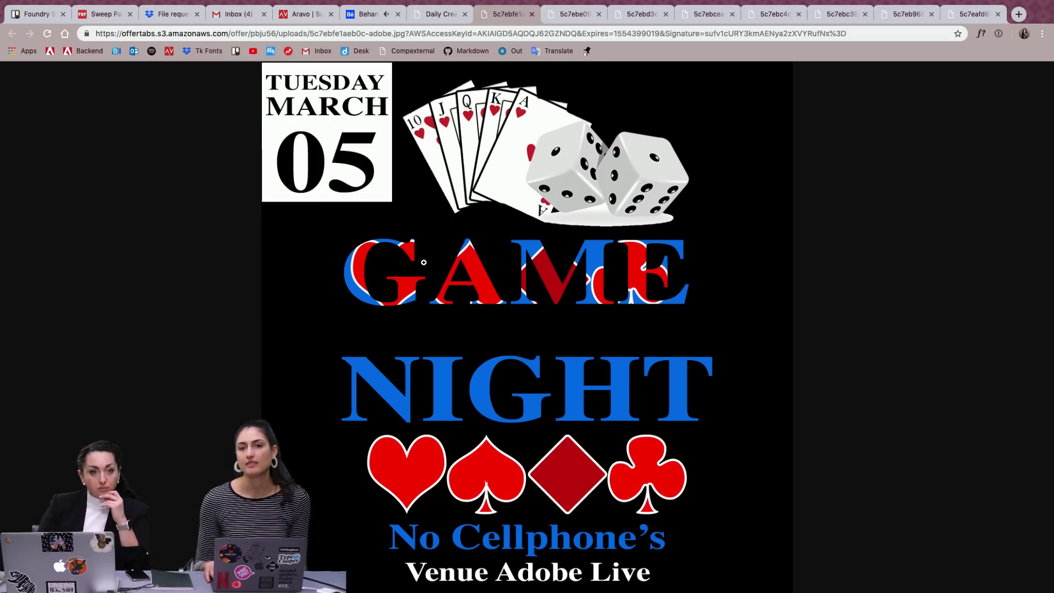
Step: Return to the gallery and view the green-and-black March 9 Game Night poster at full size
key(ctrl+shift+Tab)
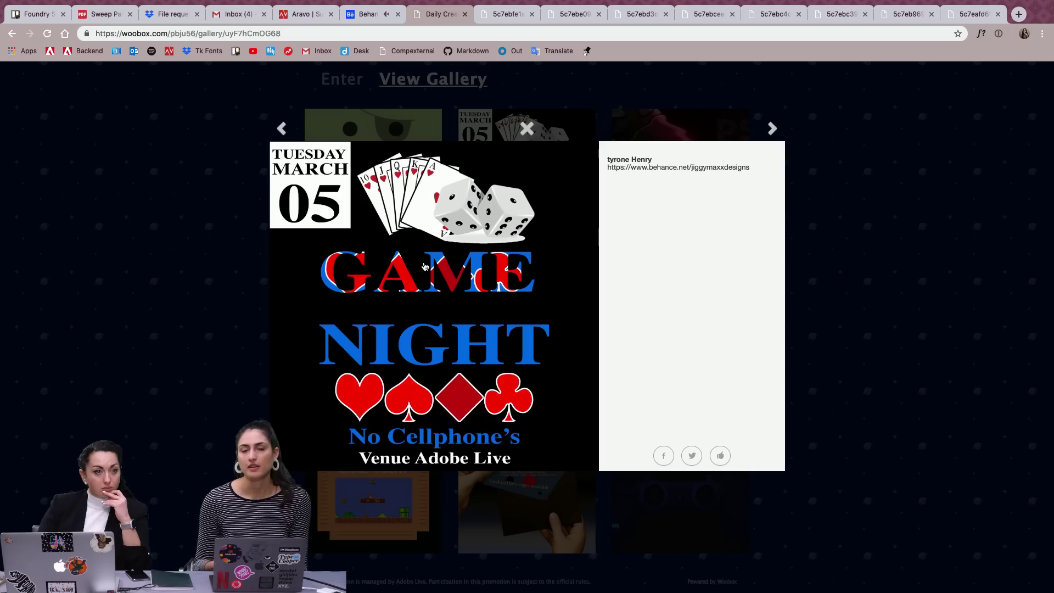
click(281, 129)
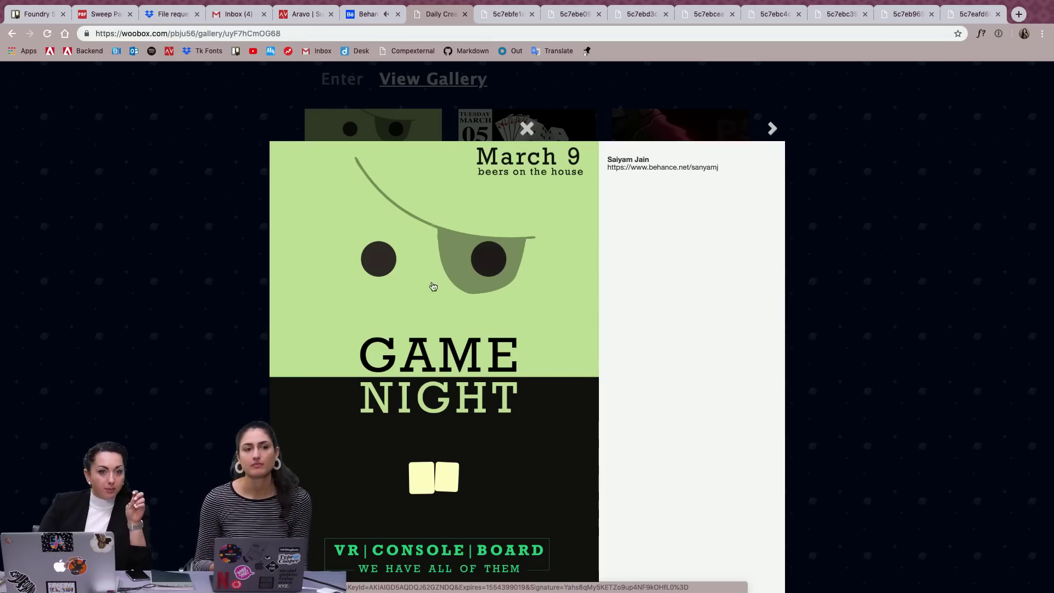
click(456, 262)
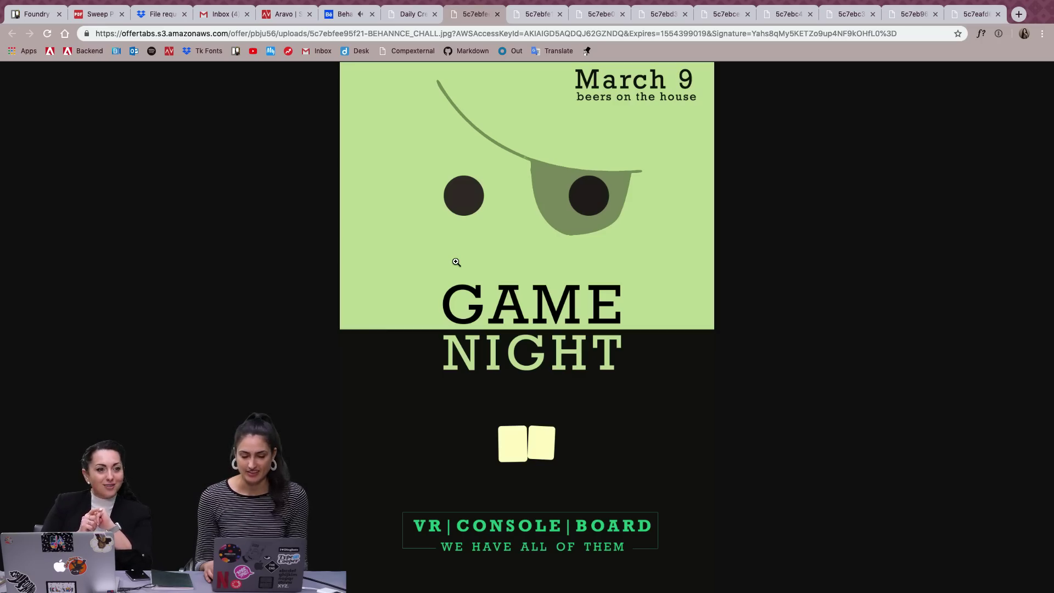
Step: Return to the gallery, close the enlarged entry and reload the page to load the newest submissions
key(ctrl+shift+Tab)
click(97, 219)
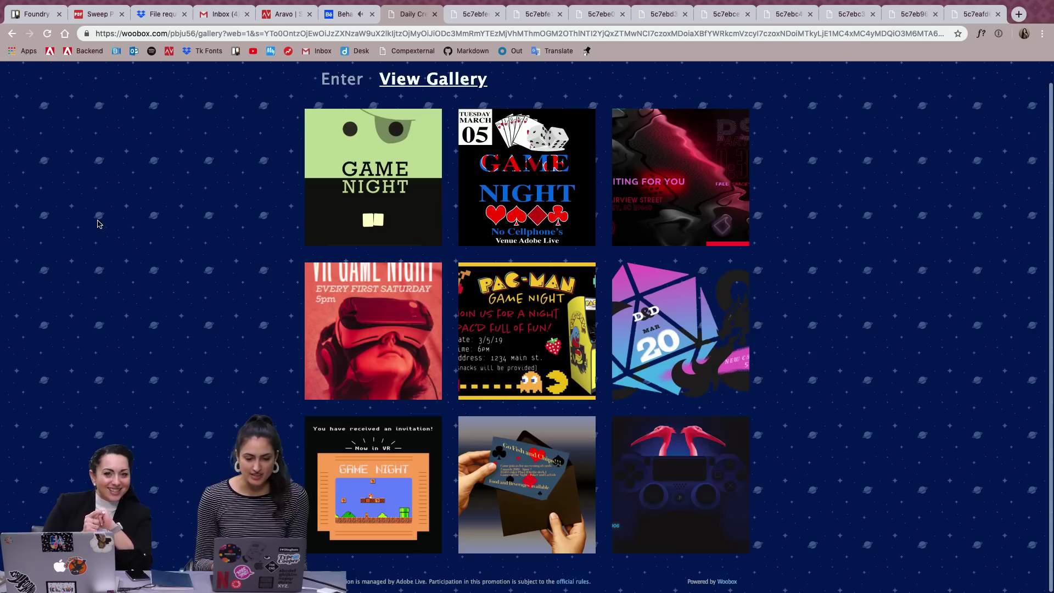
click(48, 35)
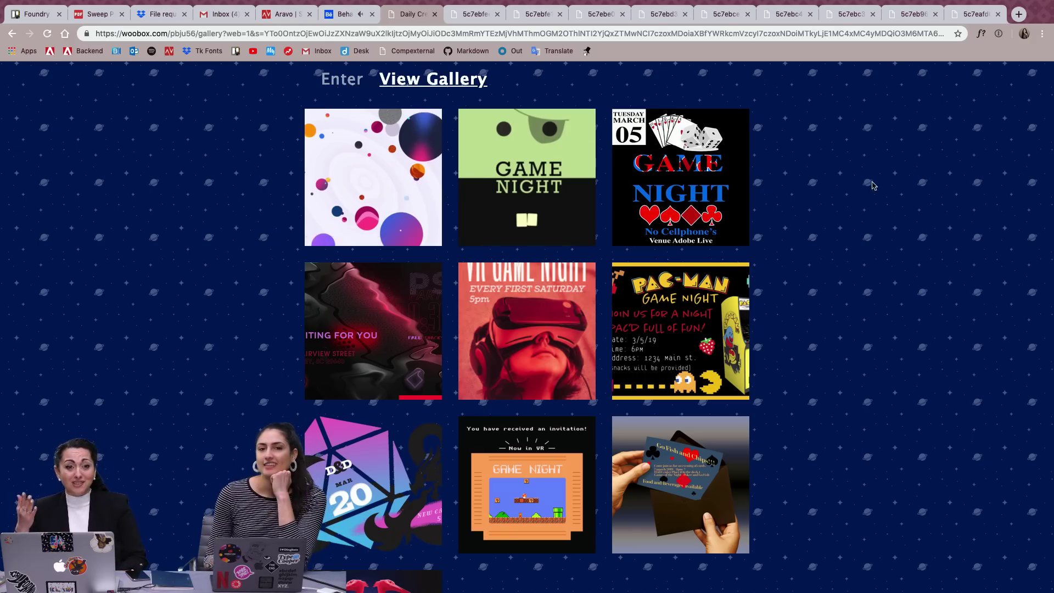
scroll(797, 266, down, 3)
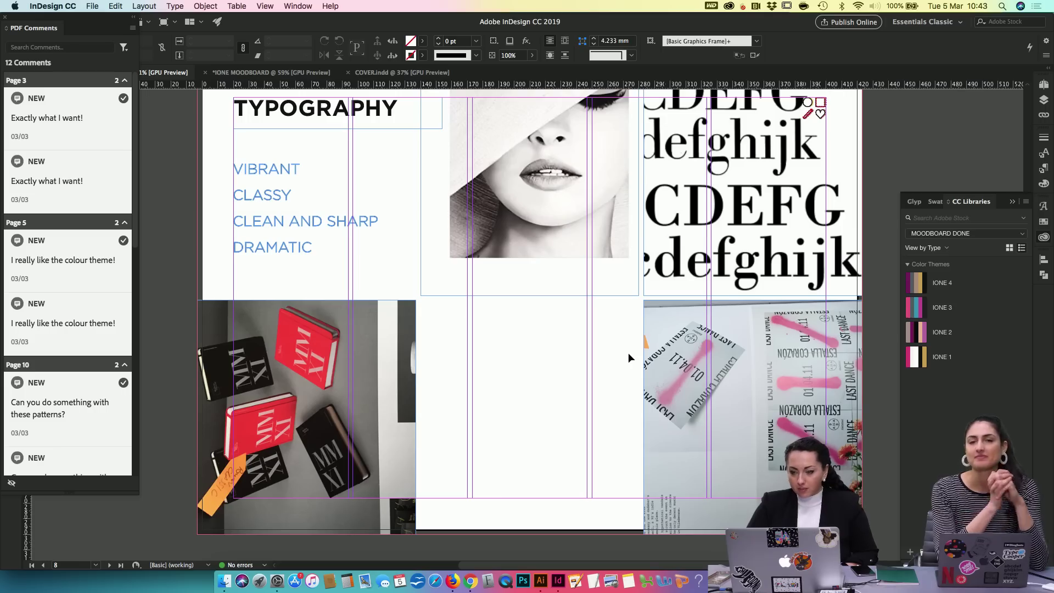
Step: In InDesign, go back from the TYPOGRAPHY page to page 5 and preview its images and colour swatches without guides
scroll(629, 354, up, 3)
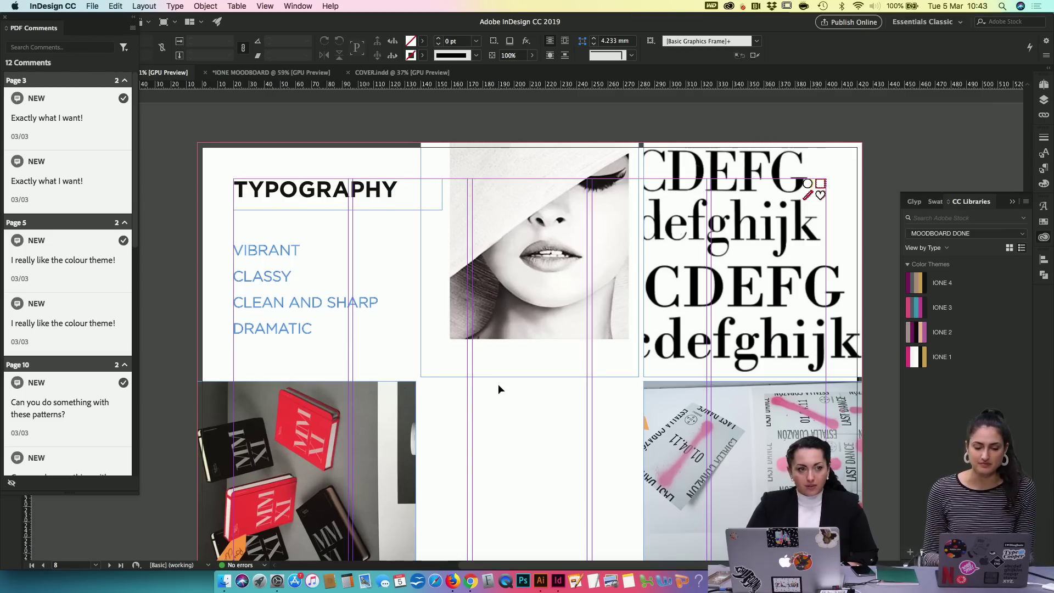
scroll(498, 387, up, 10)
scroll(498, 389, up, 20)
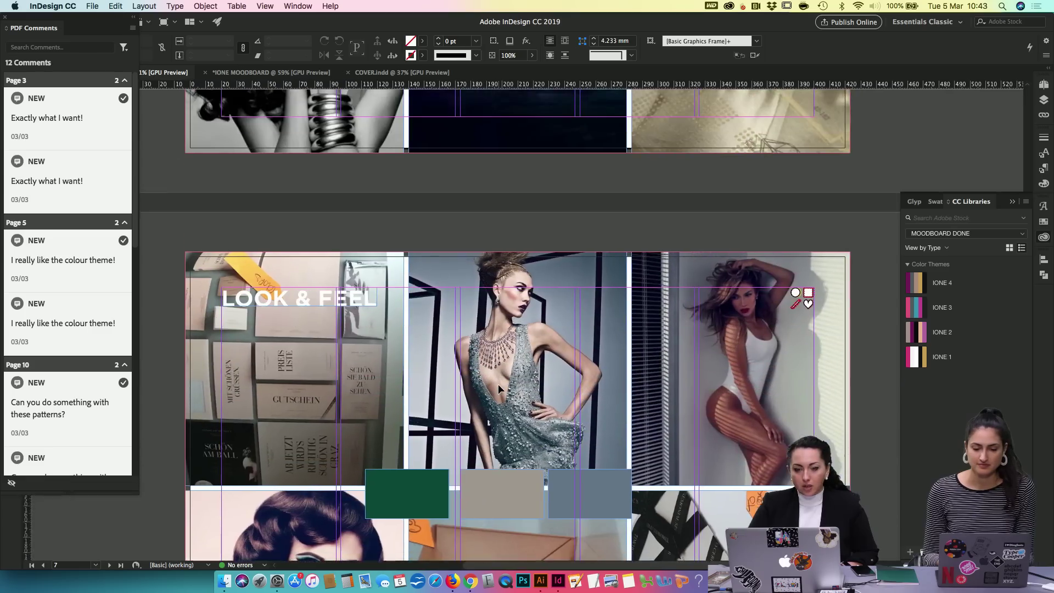
scroll(499, 389, up, 15)
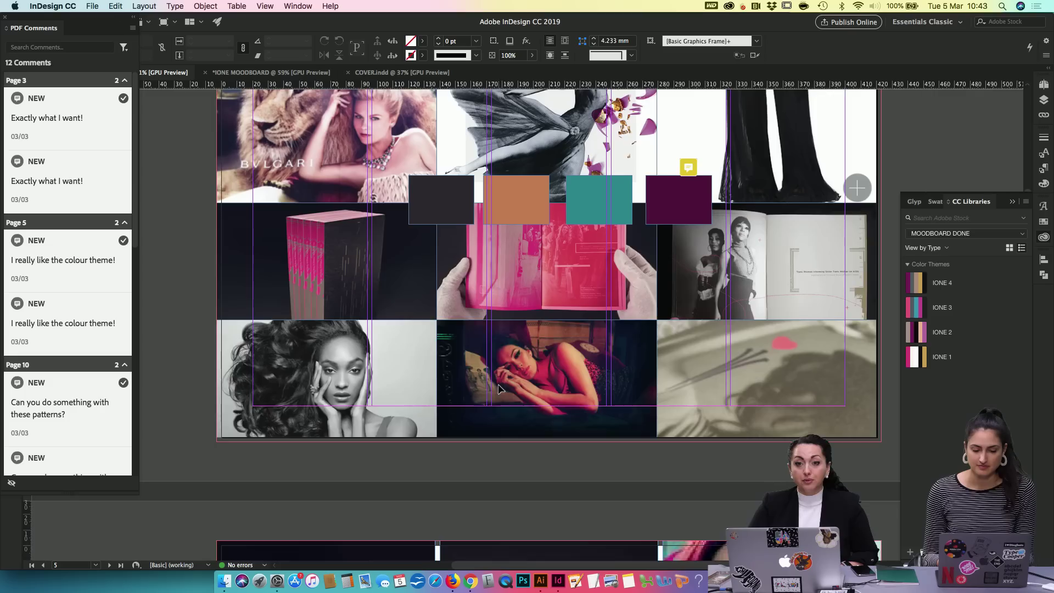
scroll(483, 384, up, 8)
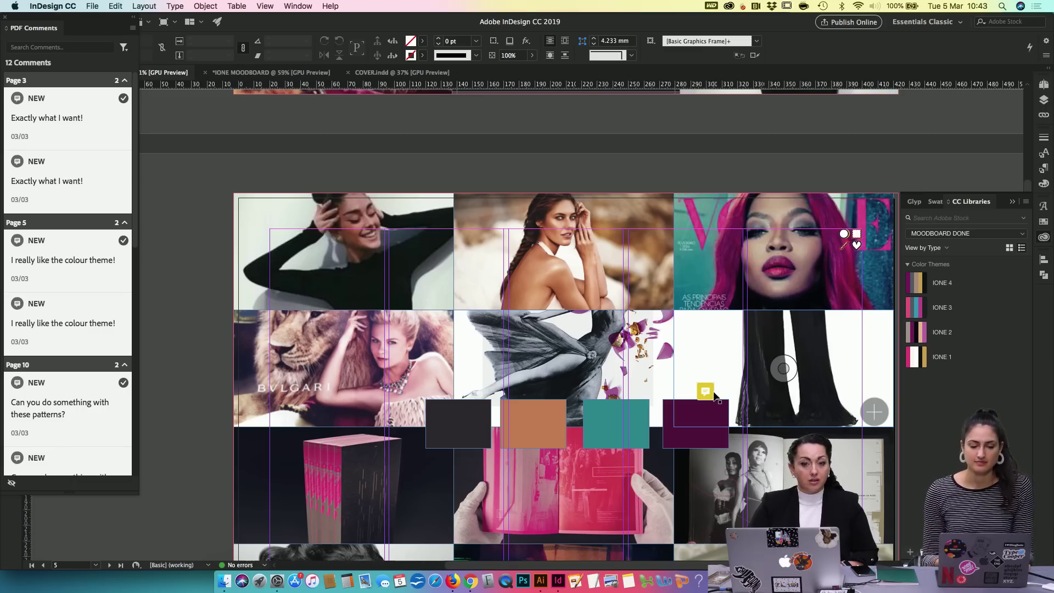
key(w)
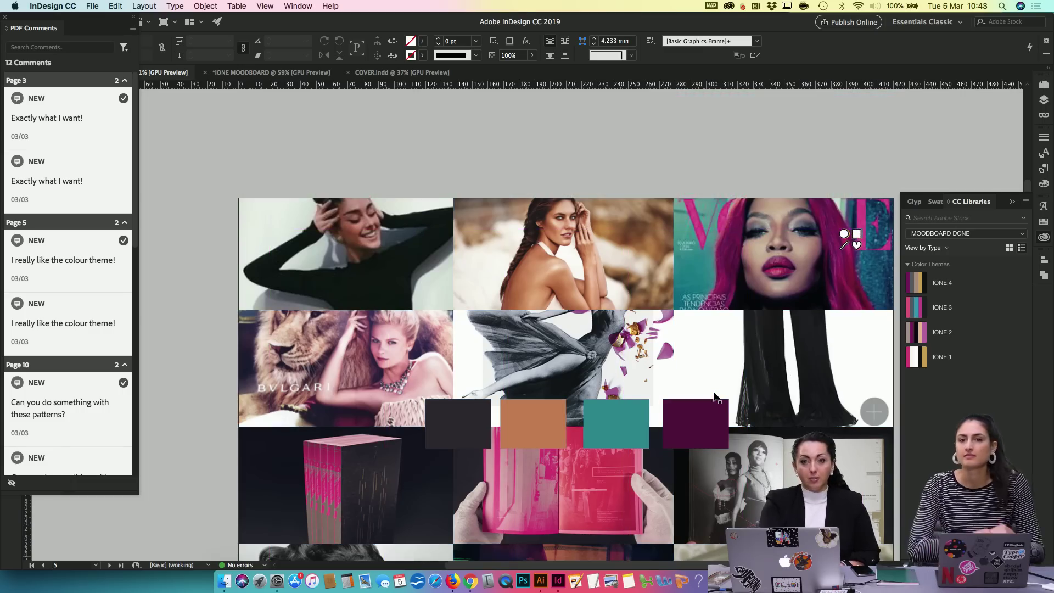
scroll(714, 395, down, 5)
scroll(714, 395, right, 2)
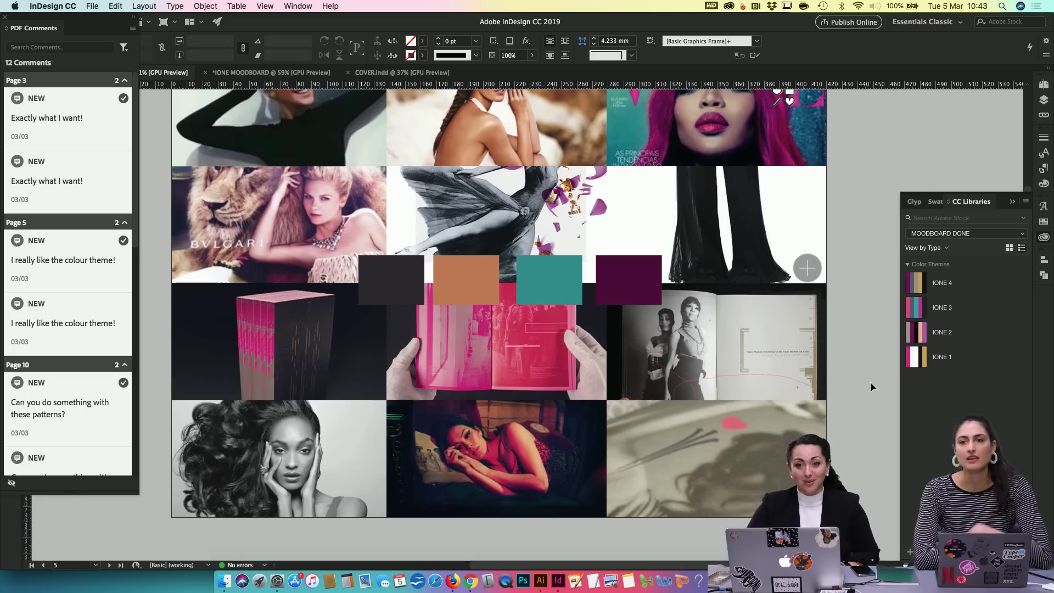
Step: Show page 5 in full-screen Presentation mode, go back to the LOOK & FEEL page, and return to the normal workspace
key(w)
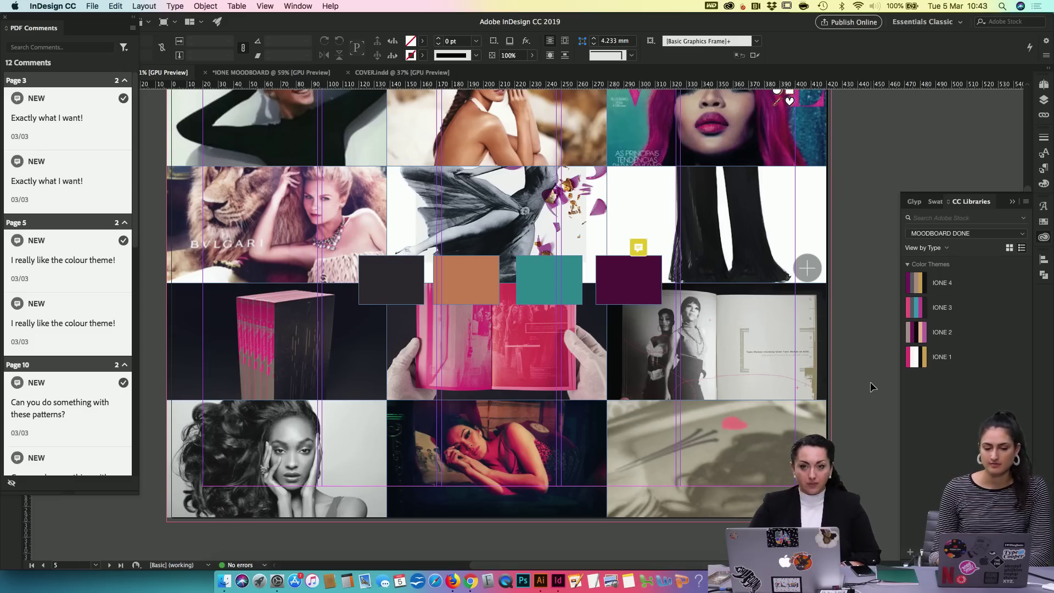
key(shift+w)
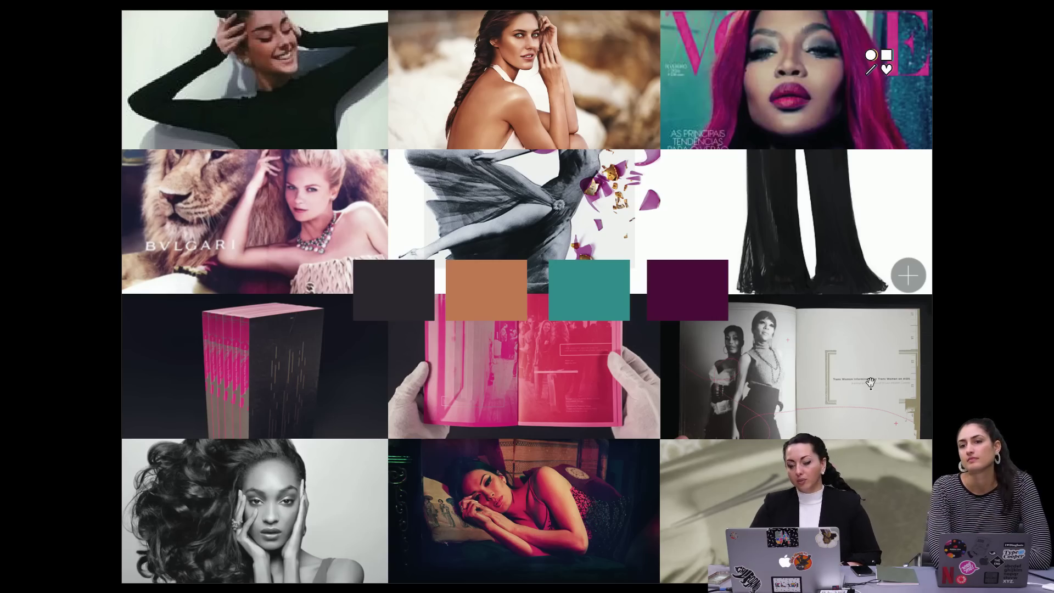
key(Right)
key(Right)
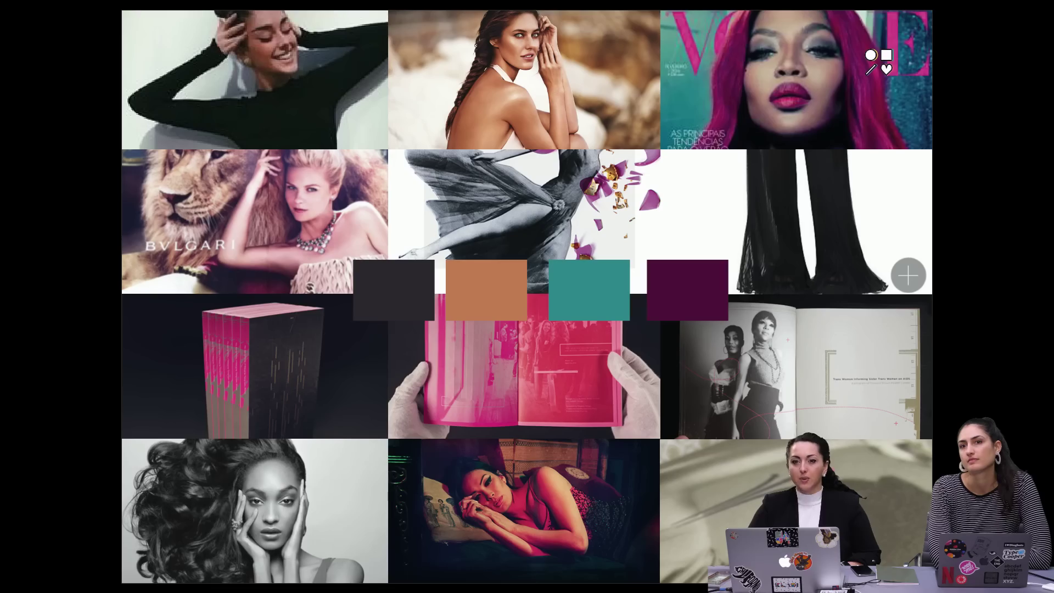
key(Left)
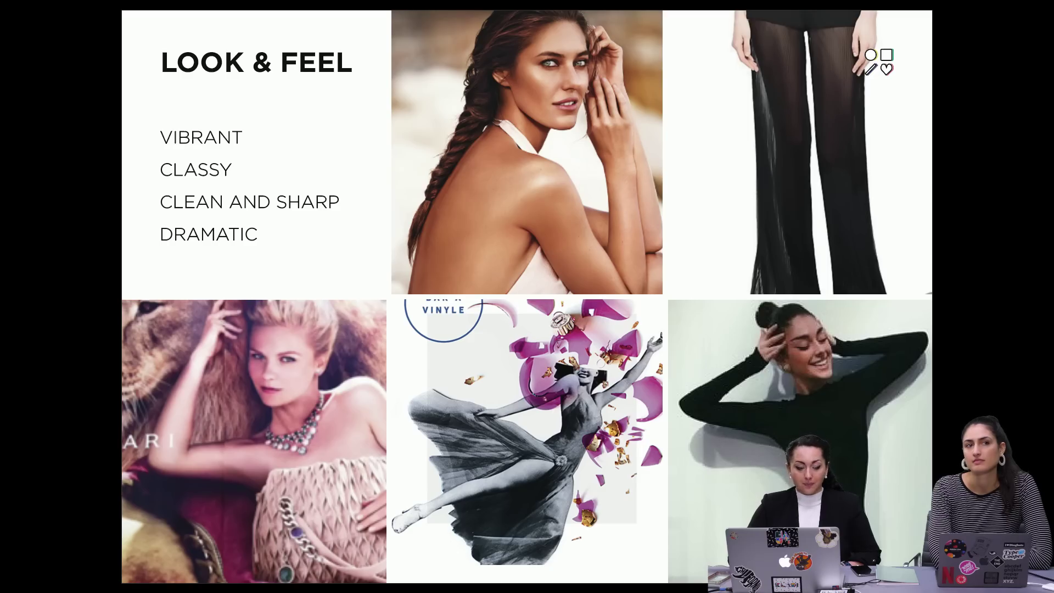
key(Escape)
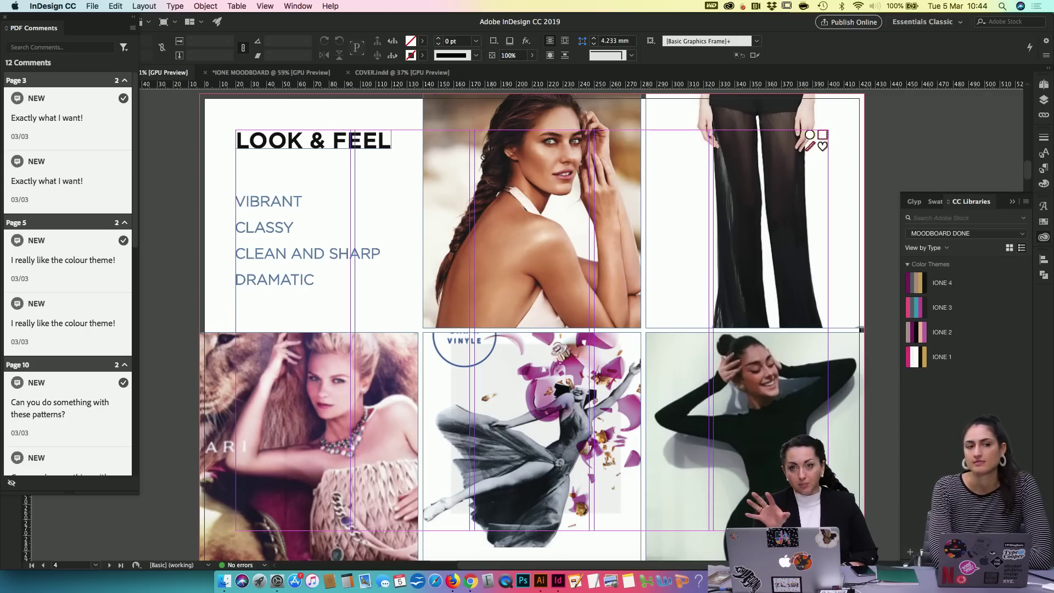
Step: Preview the LOOK & FEEL page without guides and frame edges and look over both rows of images
key(w)
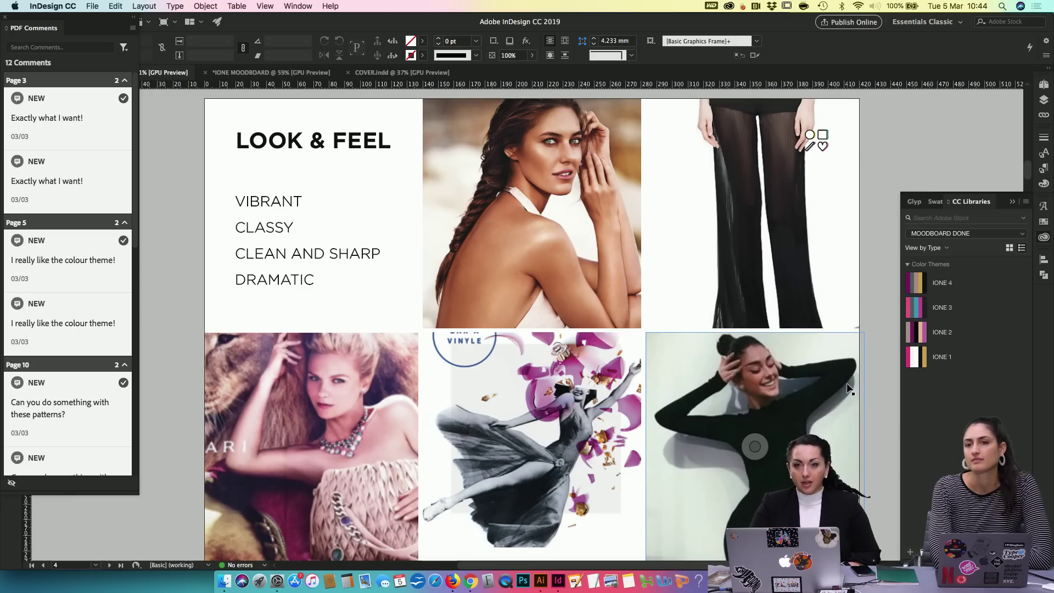
scroll(849, 388, down, 3)
scroll(849, 388, down, 1)
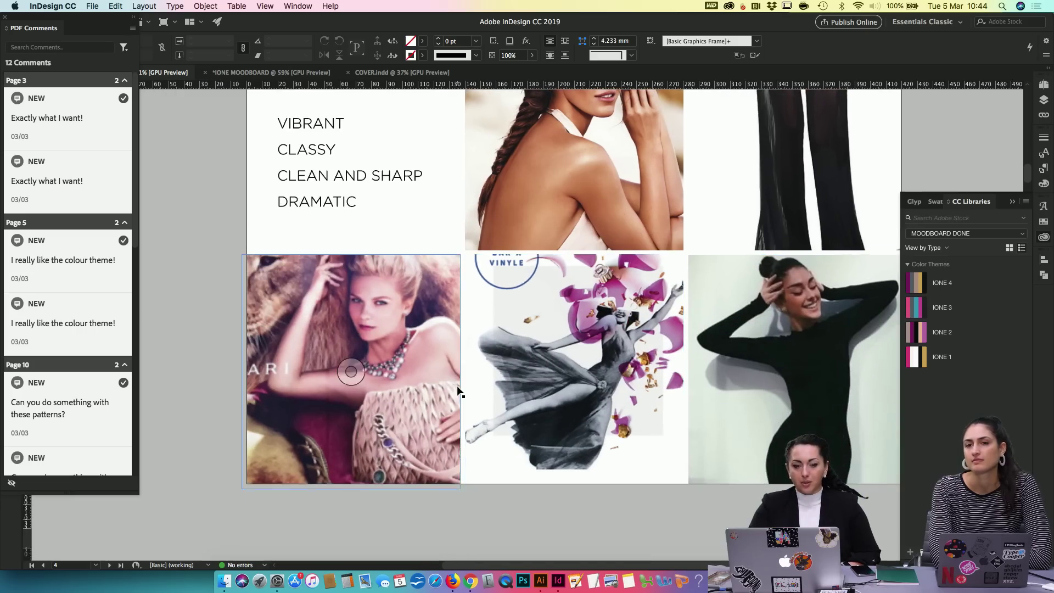
scroll(459, 388, up, 5)
scroll(252, 324, left, 3)
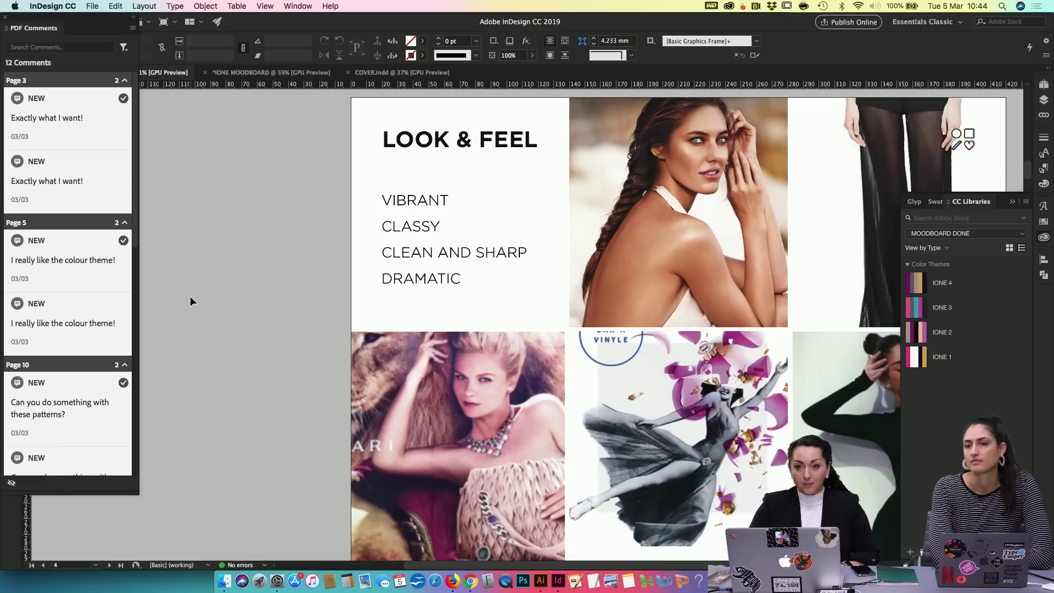
Step: Try the medium dark and medium light interface colour themes in the preferences, then return to the darkest theme and apply it
click(50, 5)
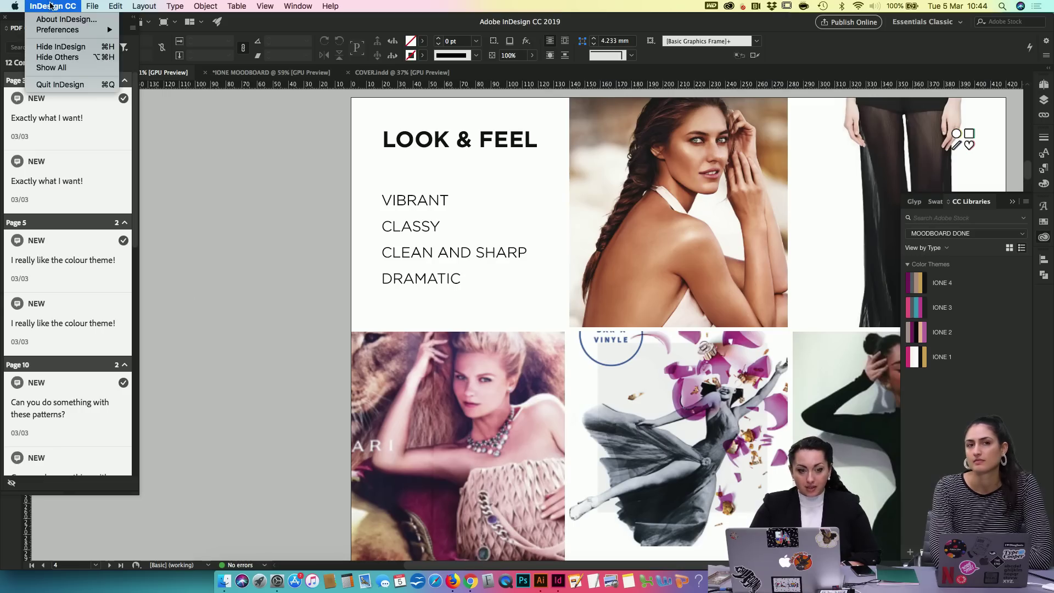
mouse_move(113, 29)
click(145, 41)
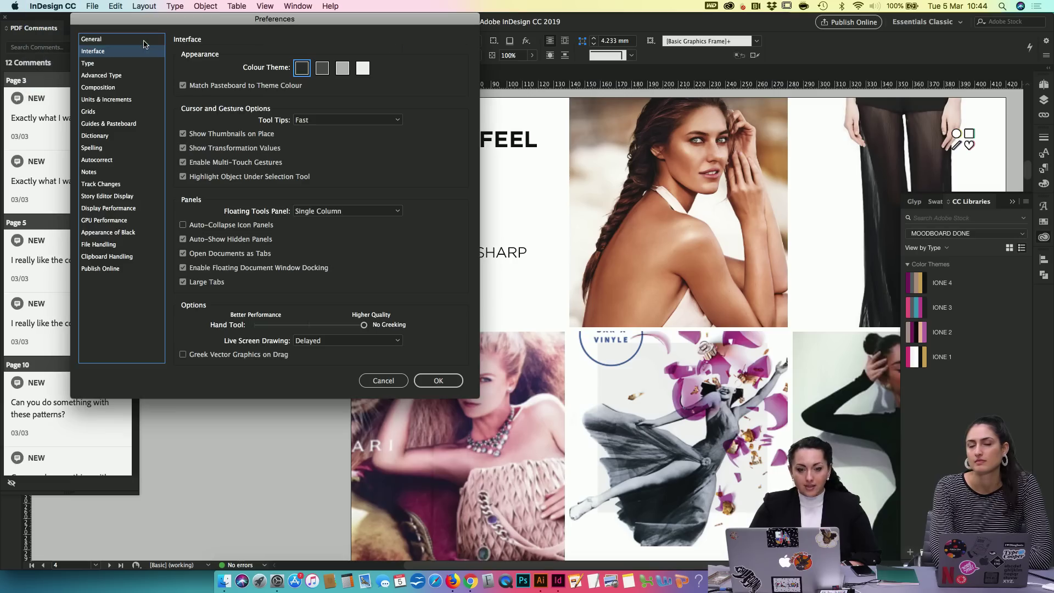
click(326, 72)
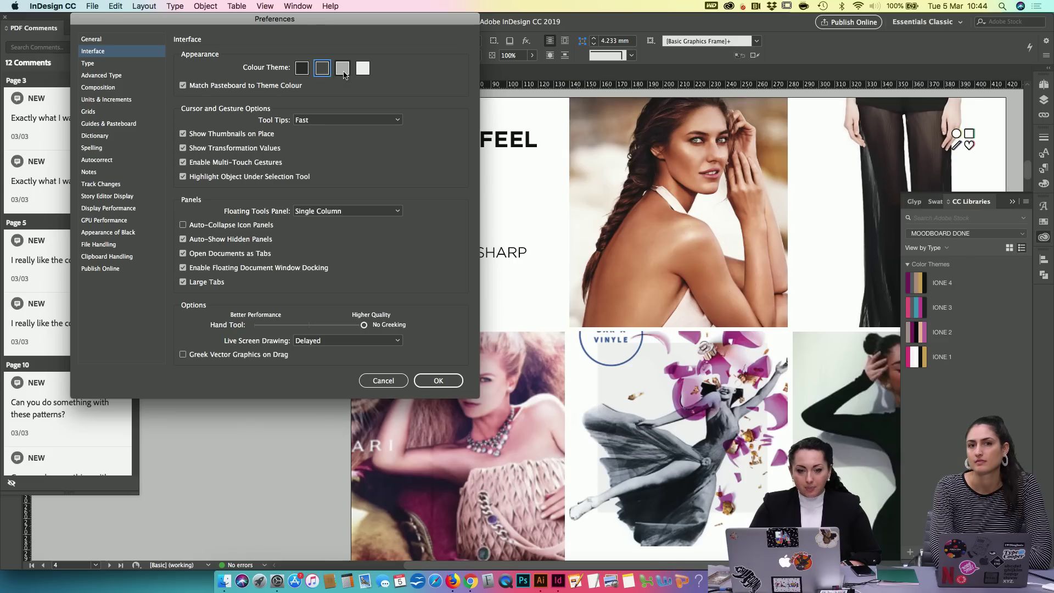
click(343, 70)
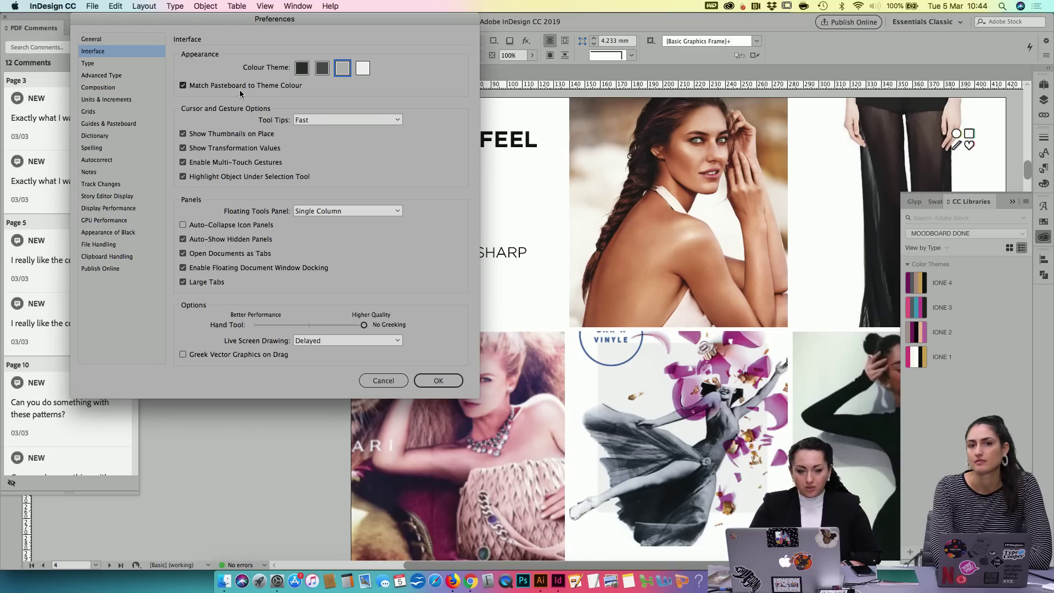
click(301, 69)
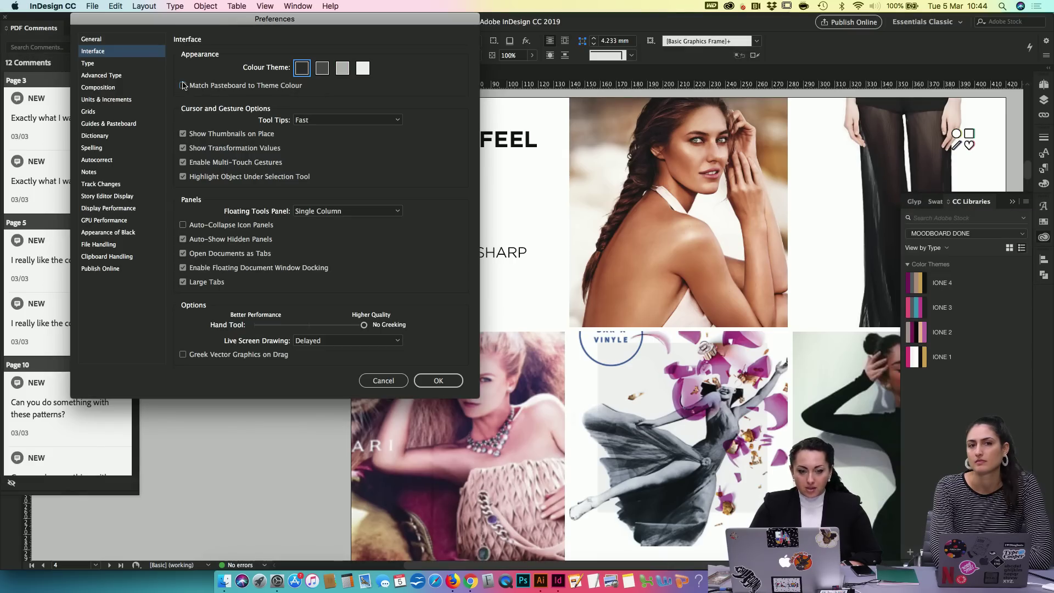
click(437, 380)
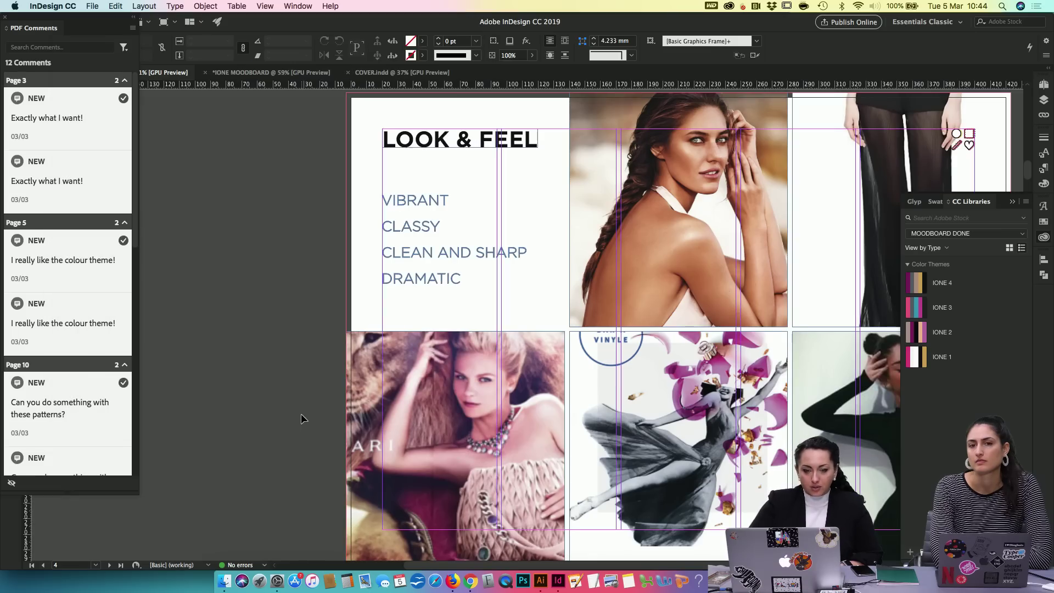
Step: In the Interface preferences, switch Match Pasteboard to Theme Colour off, then back on, and accept the settings
click(66, 6)
mouse_move(92, 6)
mouse_move(55, 6)
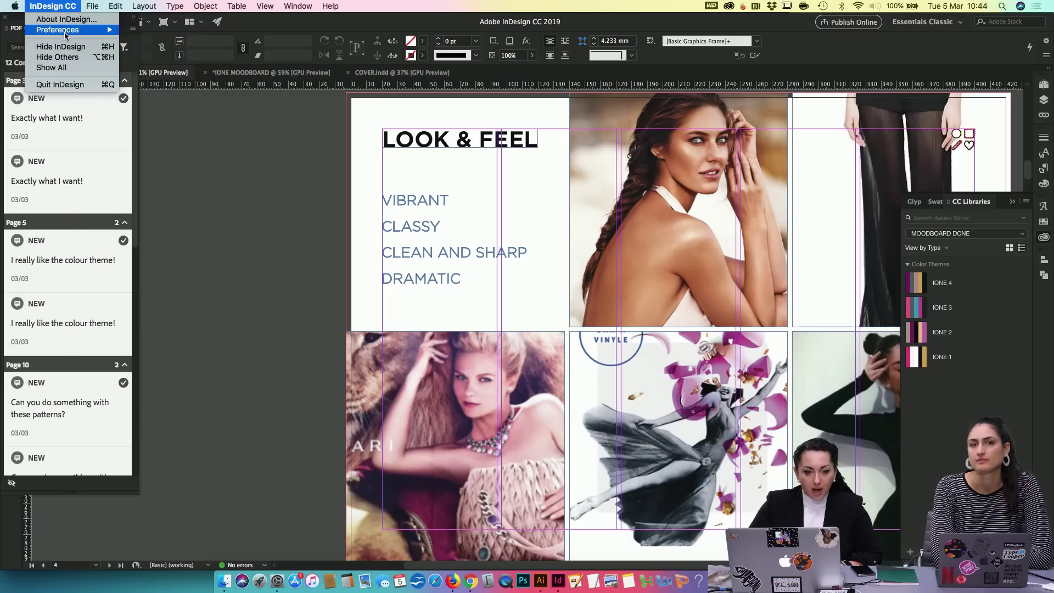
mouse_move(82, 30)
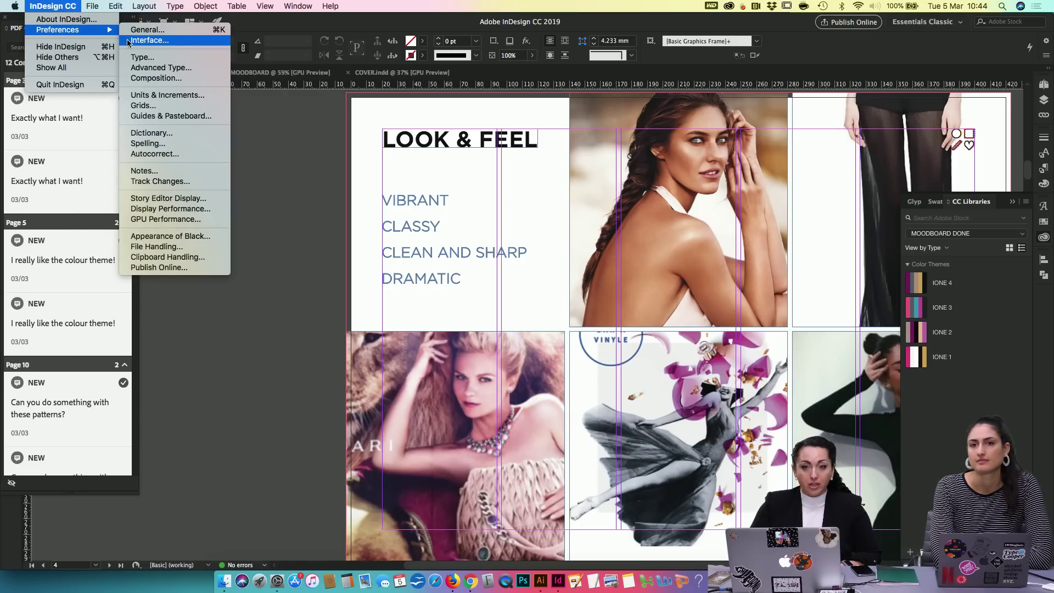
mouse_move(330, 6)
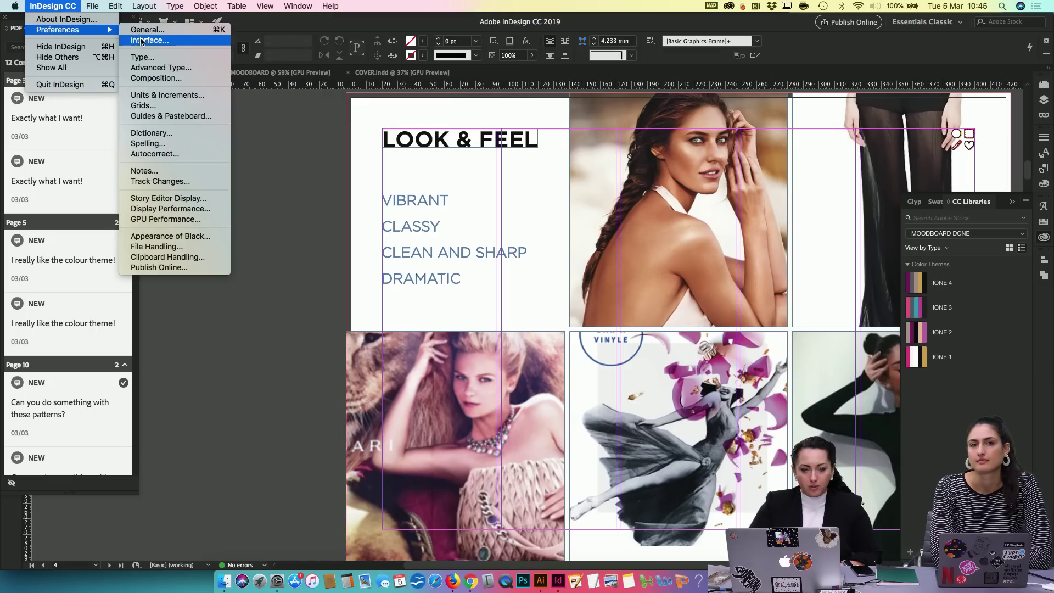
click(142, 40)
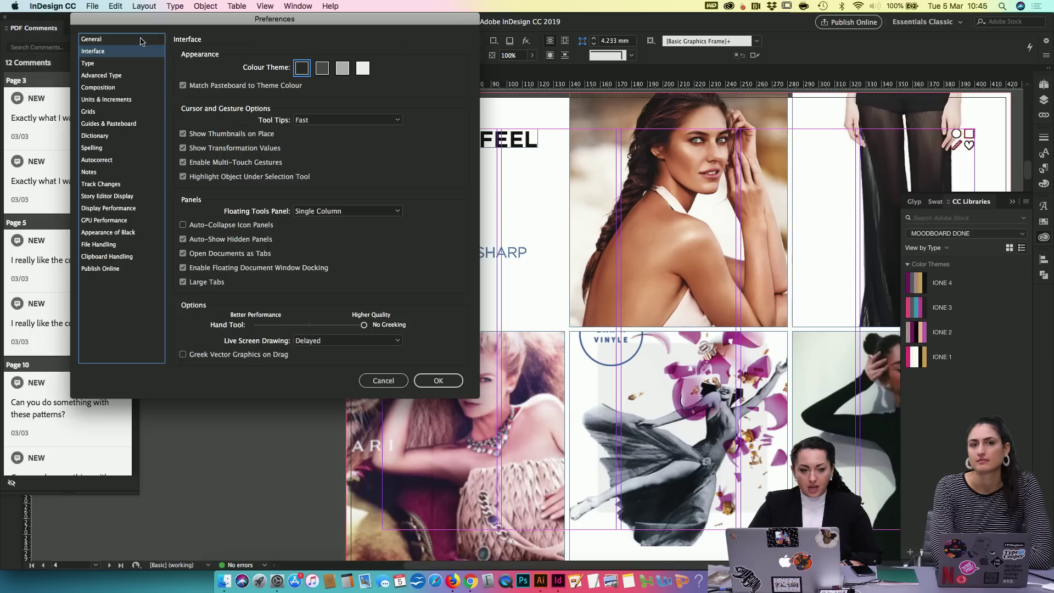
click(182, 86)
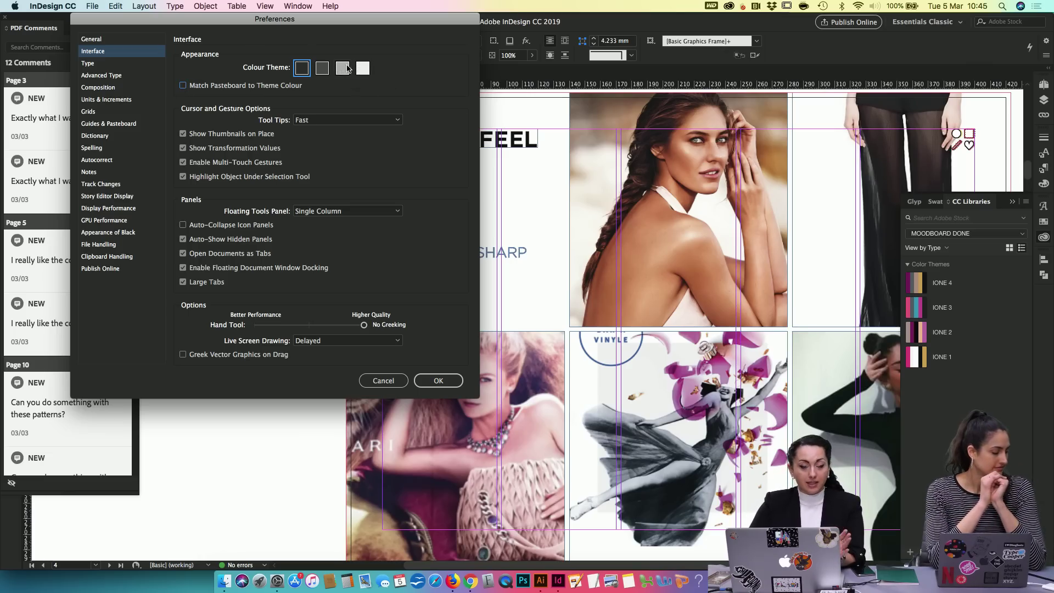
click(255, 86)
click(184, 86)
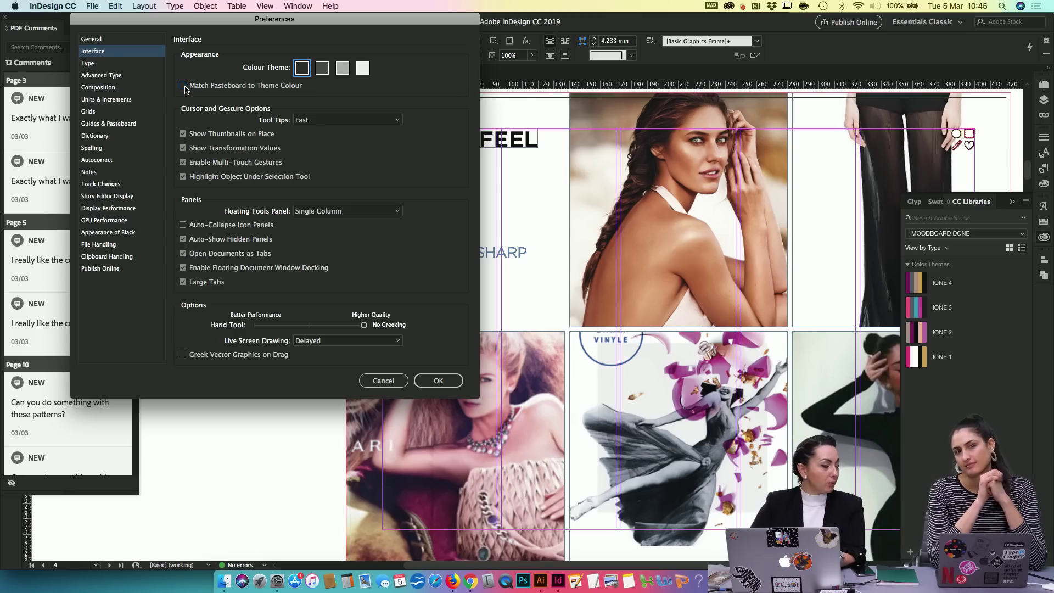
click(183, 85)
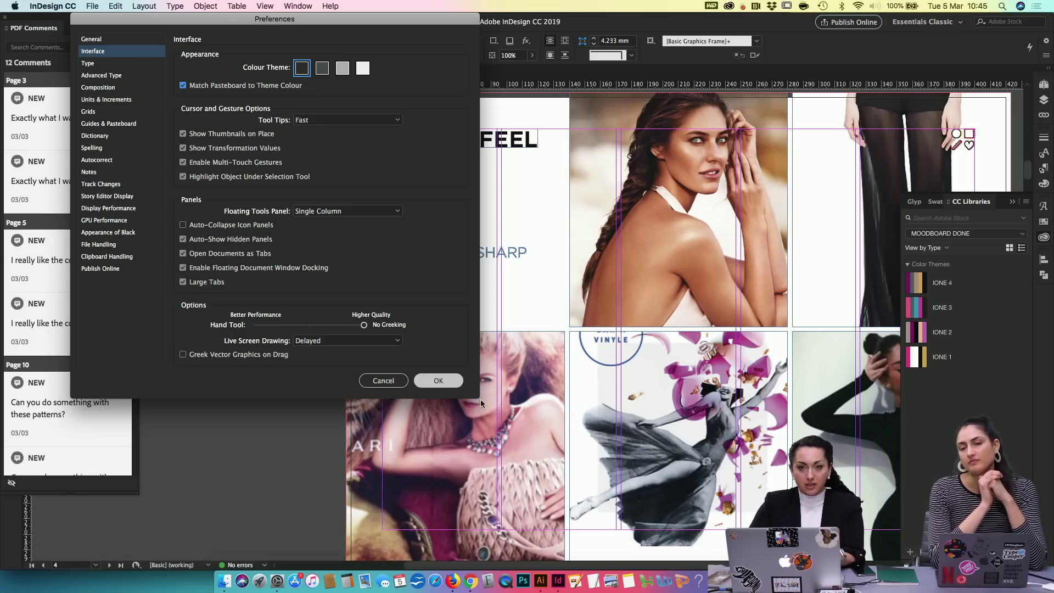
click(438, 380)
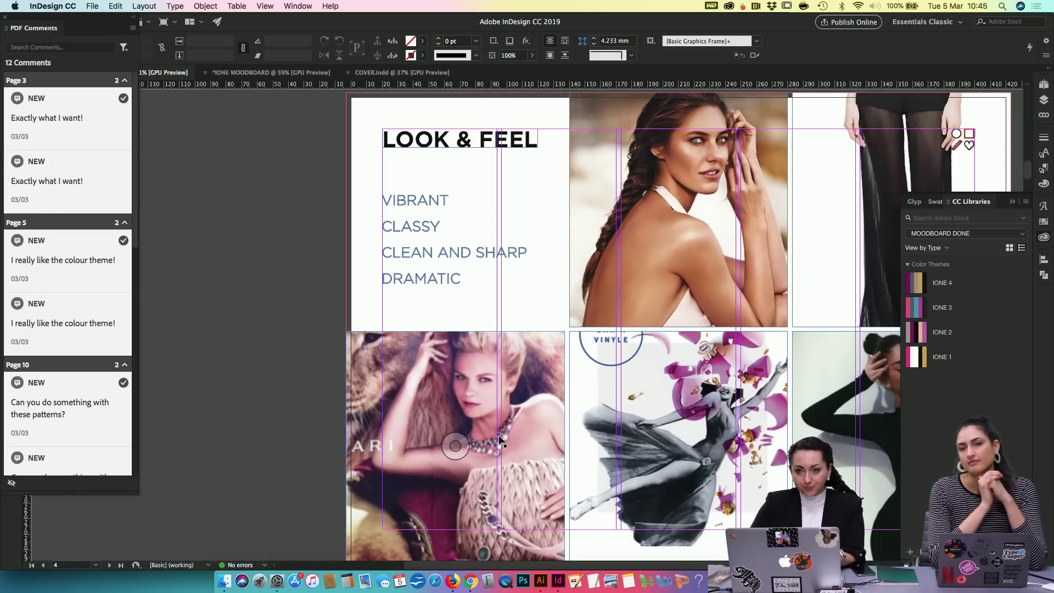
Step: Look back at the CORPORATE OBJECTIVES page, then examine the images on both TYPOGRAPHY moodboard pages, 8 and 9
scroll(483, 439, right, 5)
scroll(483, 439, down, 3)
scroll(501, 439, up, 3)
scroll(499, 439, up, 3)
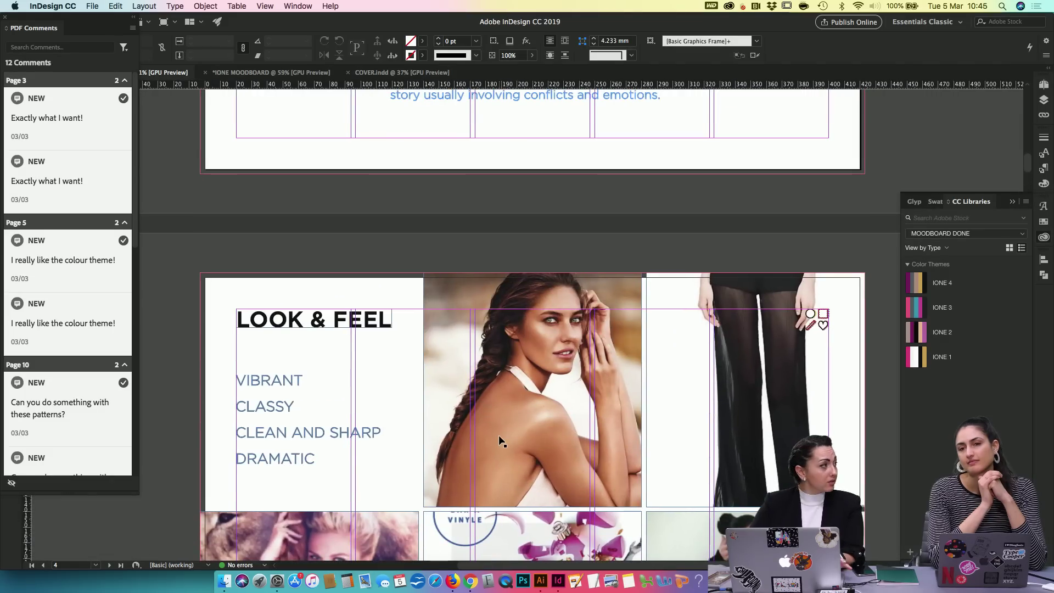
scroll(499, 440, up, 20)
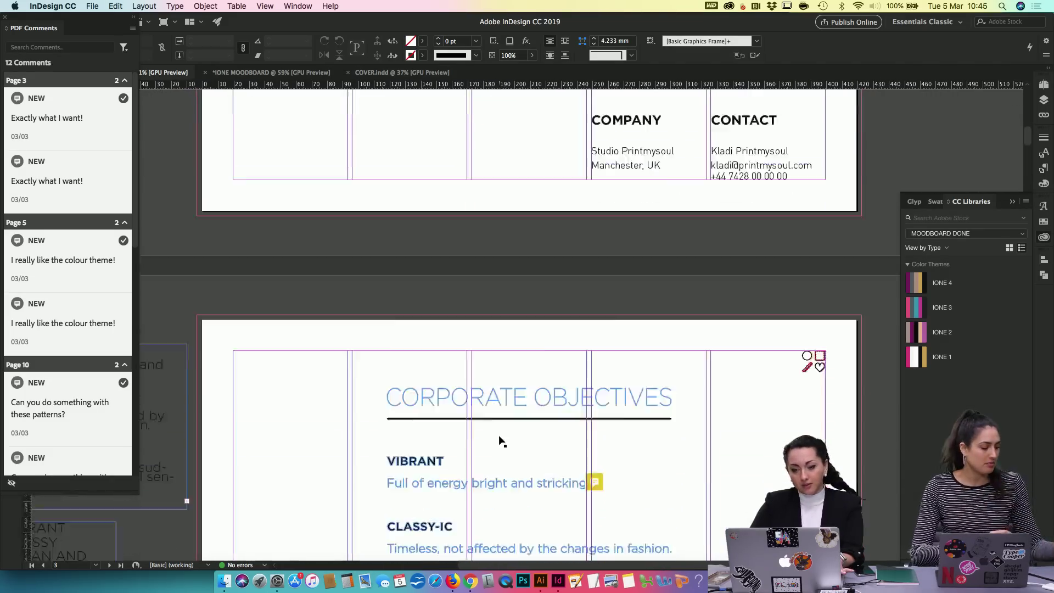
scroll(500, 438, down, 20)
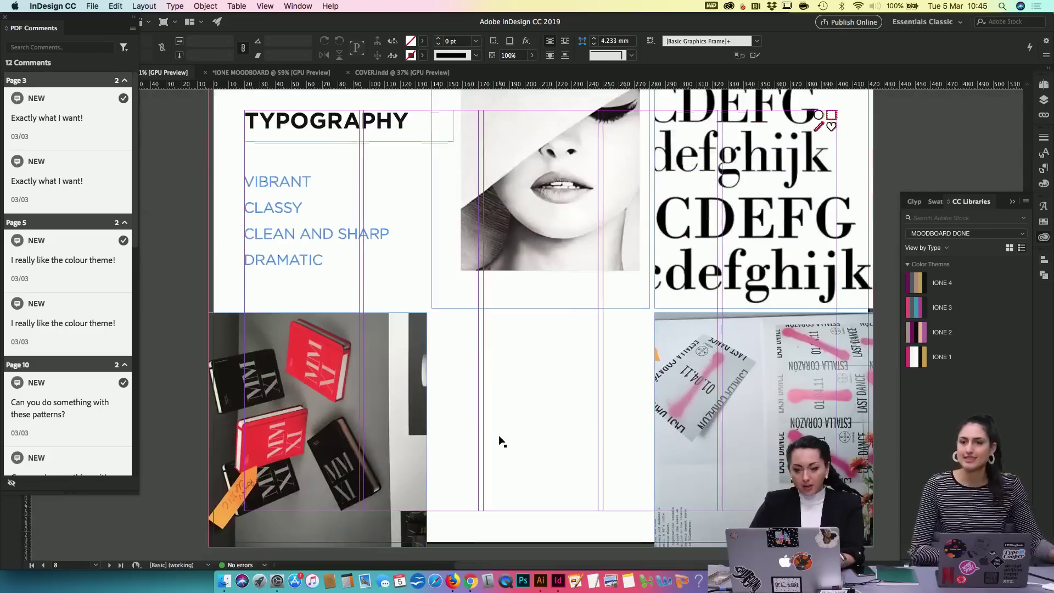
scroll(503, 441, down, 8)
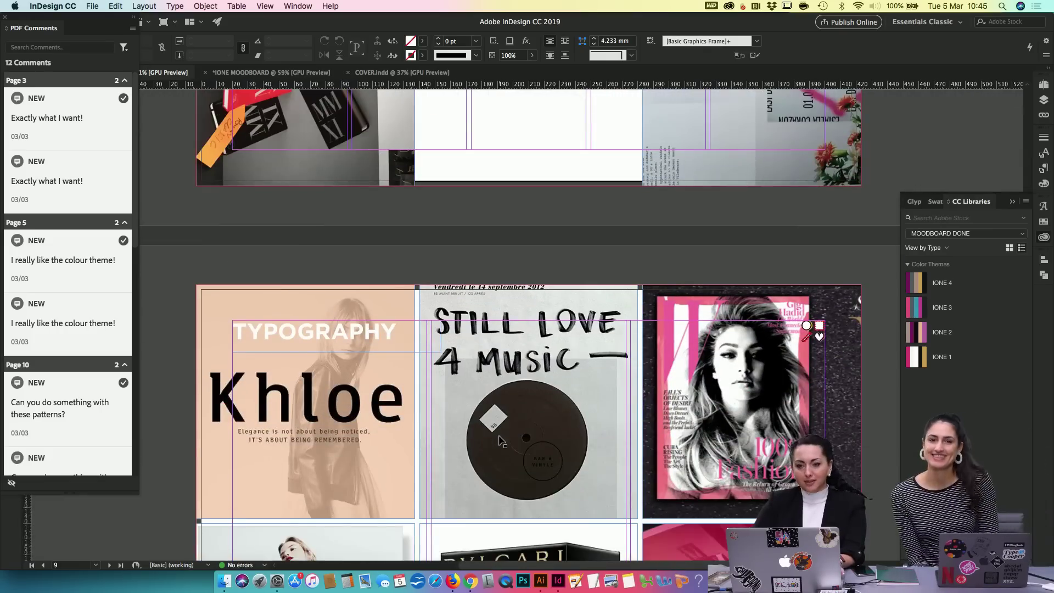
scroll(502, 443, down, 2)
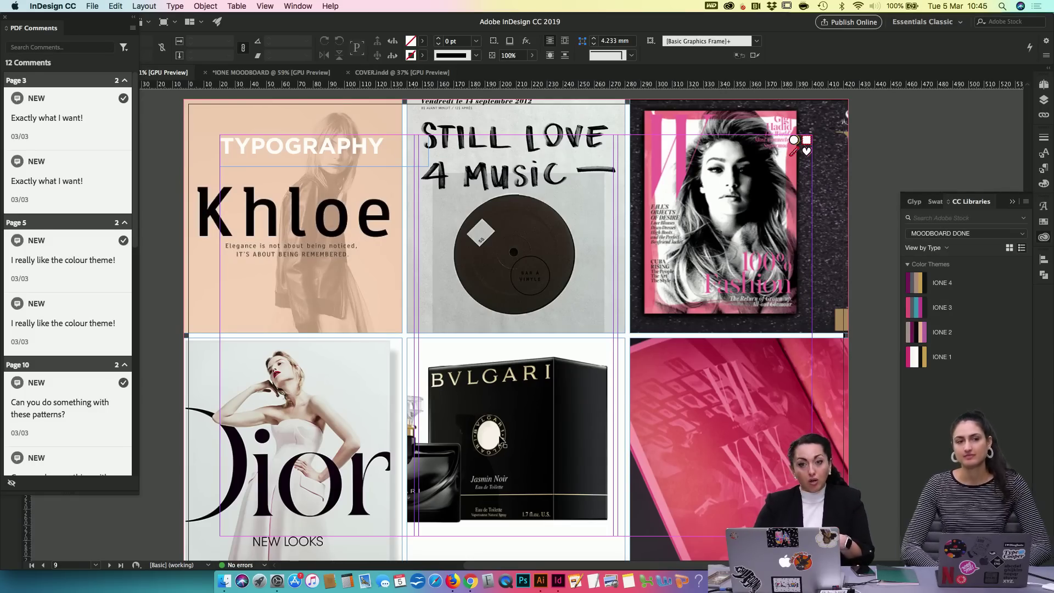
scroll(439, 359, down, 5)
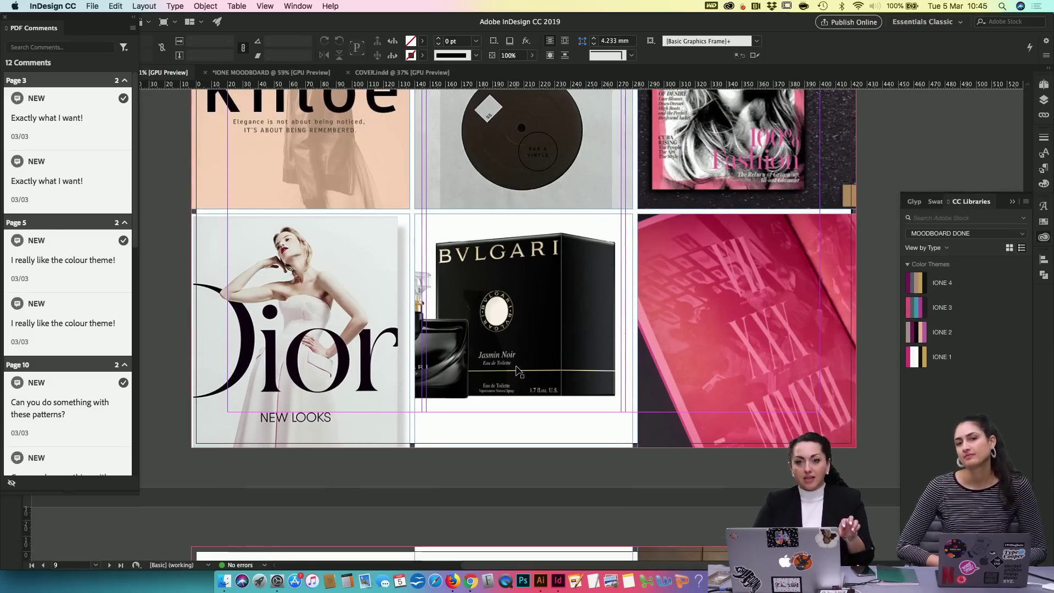
Step: Look through the SHAPES/PATTERN and COMPETITION pages and preview the PALETTE page without guides and frame edges
scroll(519, 371, down, 15)
right_click(517, 371)
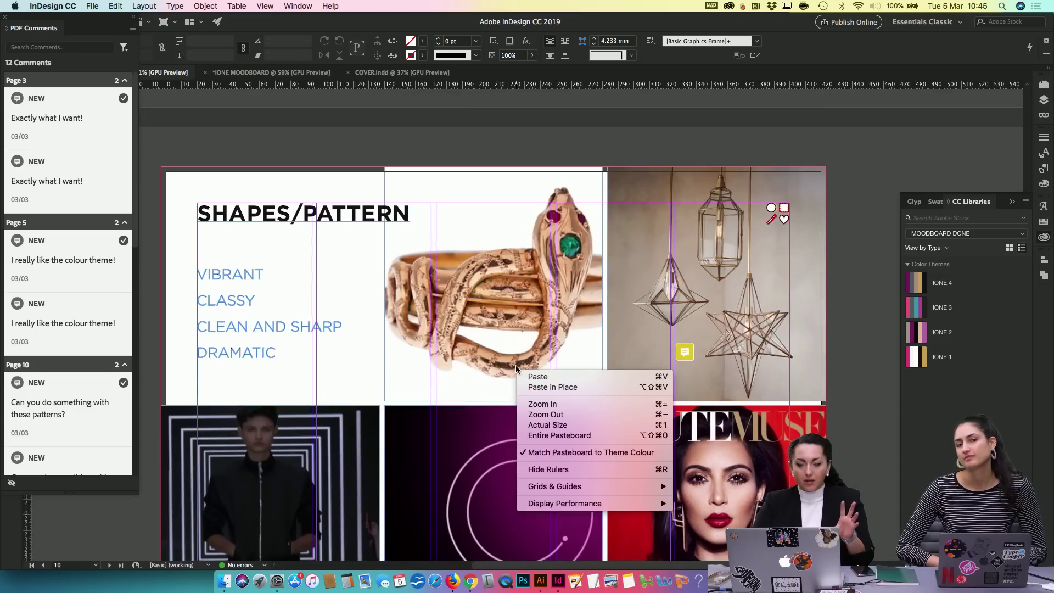
click(857, 437)
scroll(857, 437, down, 20)
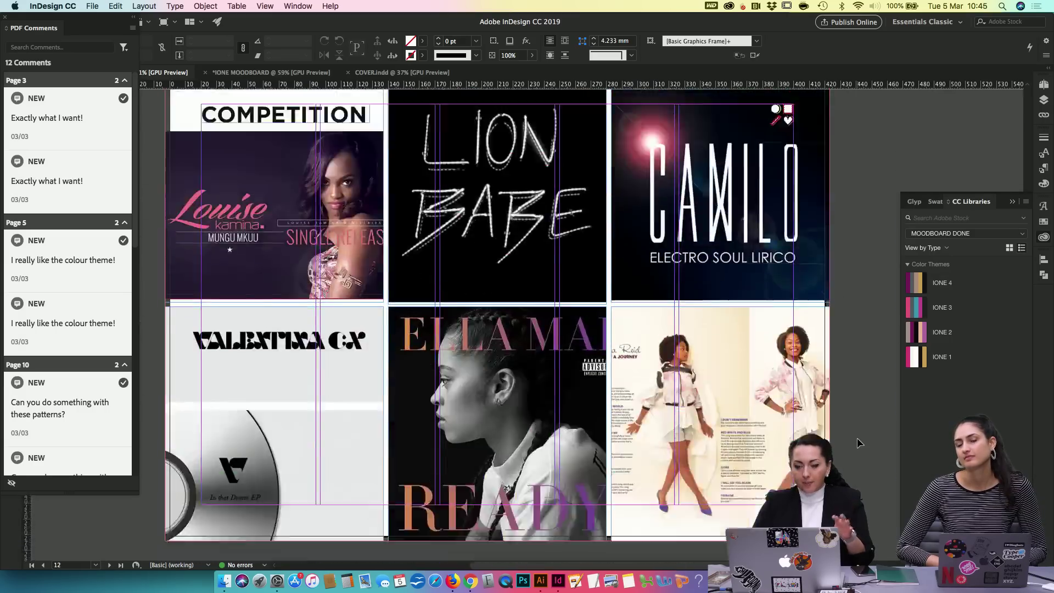
scroll(858, 436, down, 10)
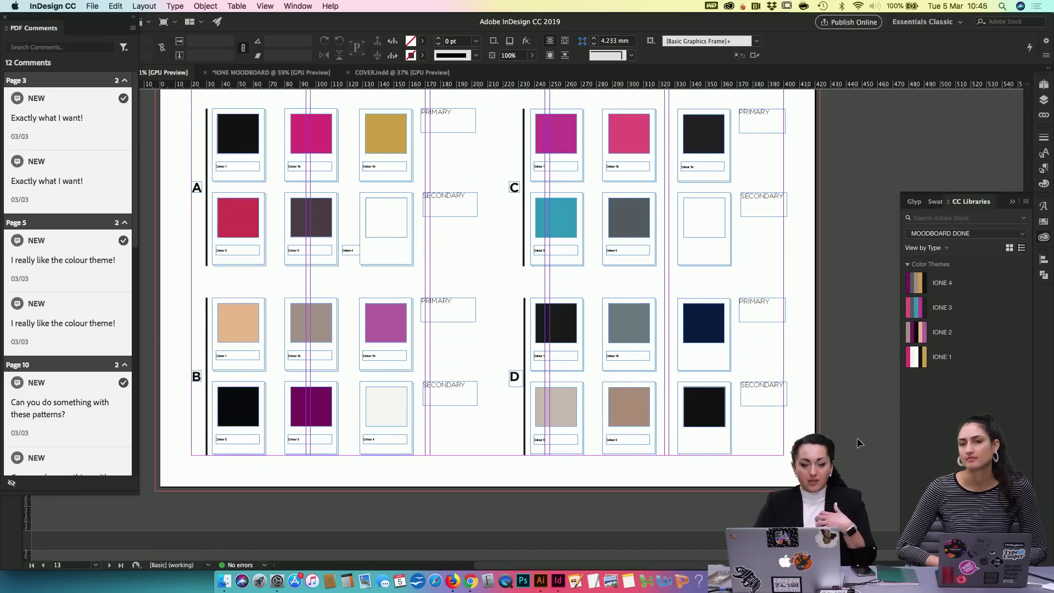
key(w)
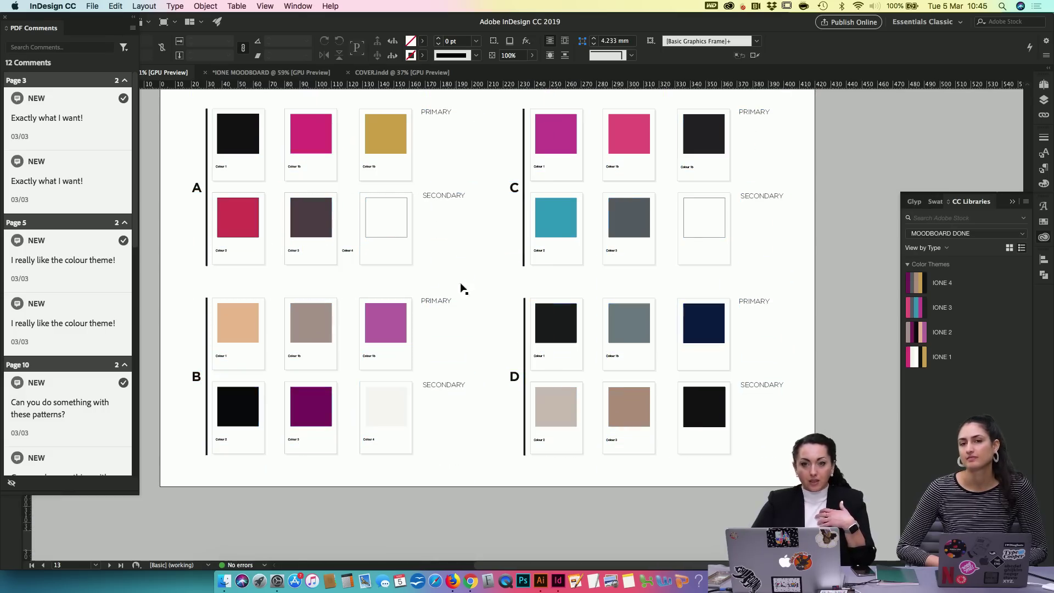
scroll(491, 377, up, 3)
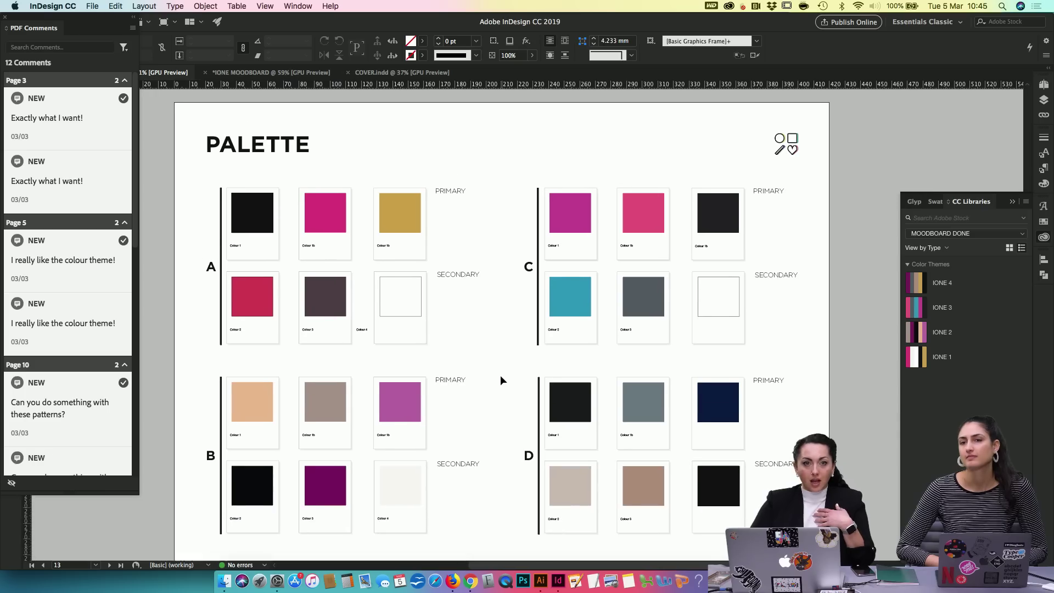
scroll(499, 374, down, 1)
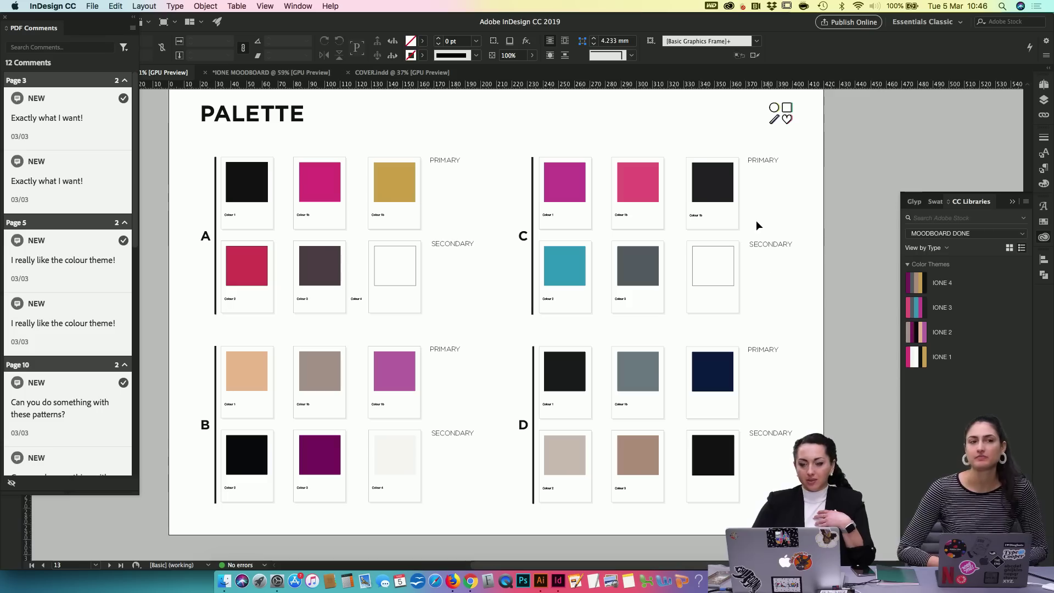
Step: Recolour palette C's third primary swatch from the IONE 4 colour theme, trying brown and gold before applying black #121212
click(711, 194)
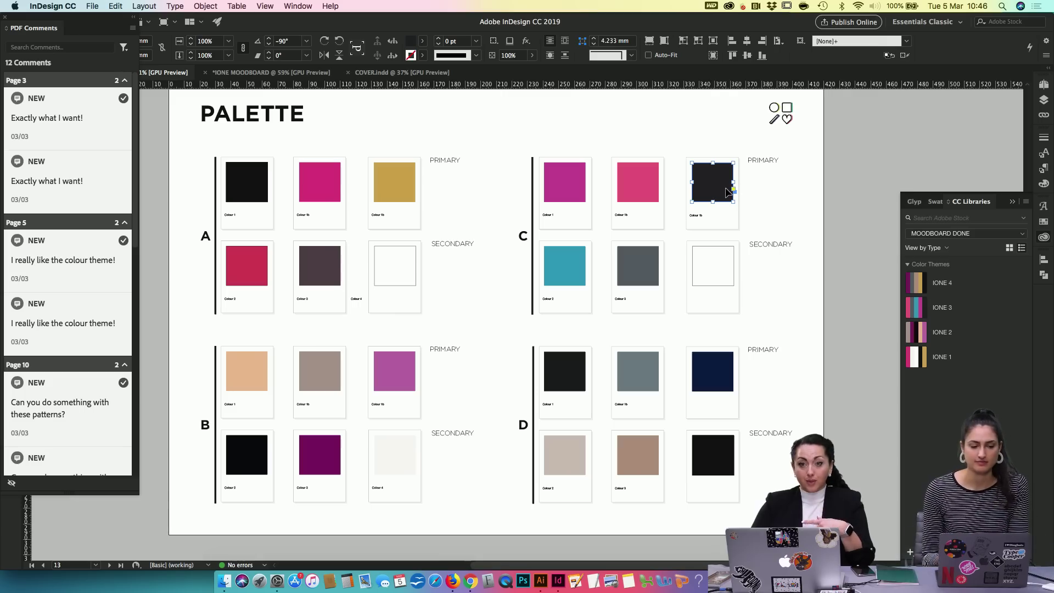
mouse_move(917, 276)
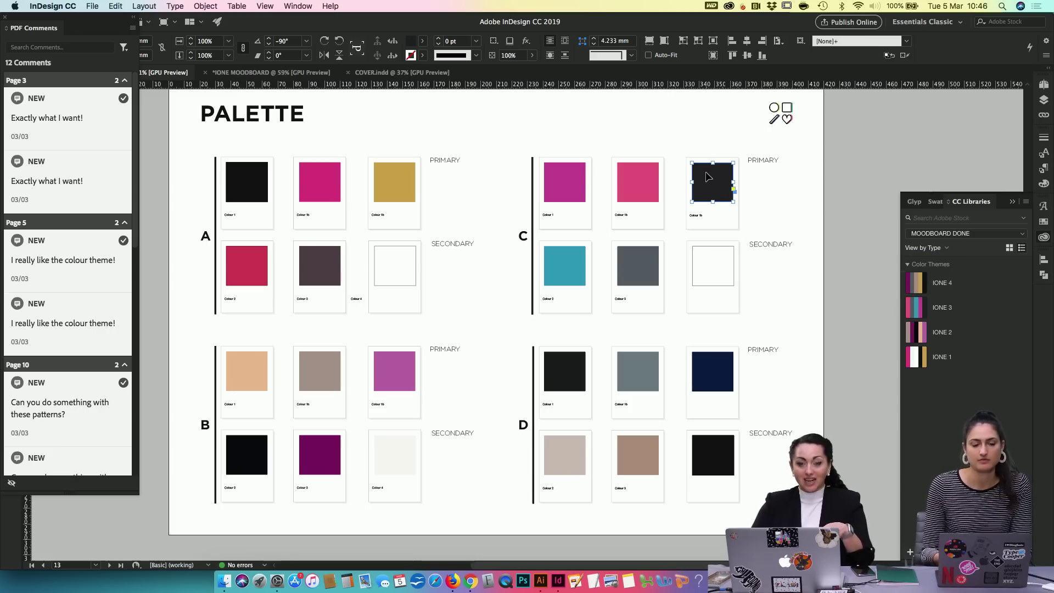
click(927, 286)
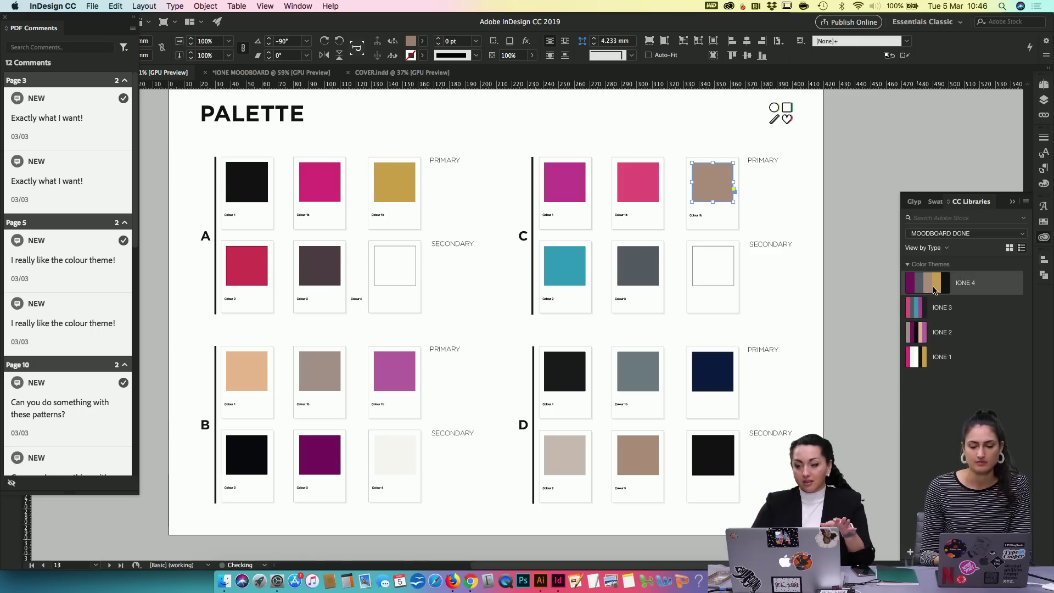
click(935, 290)
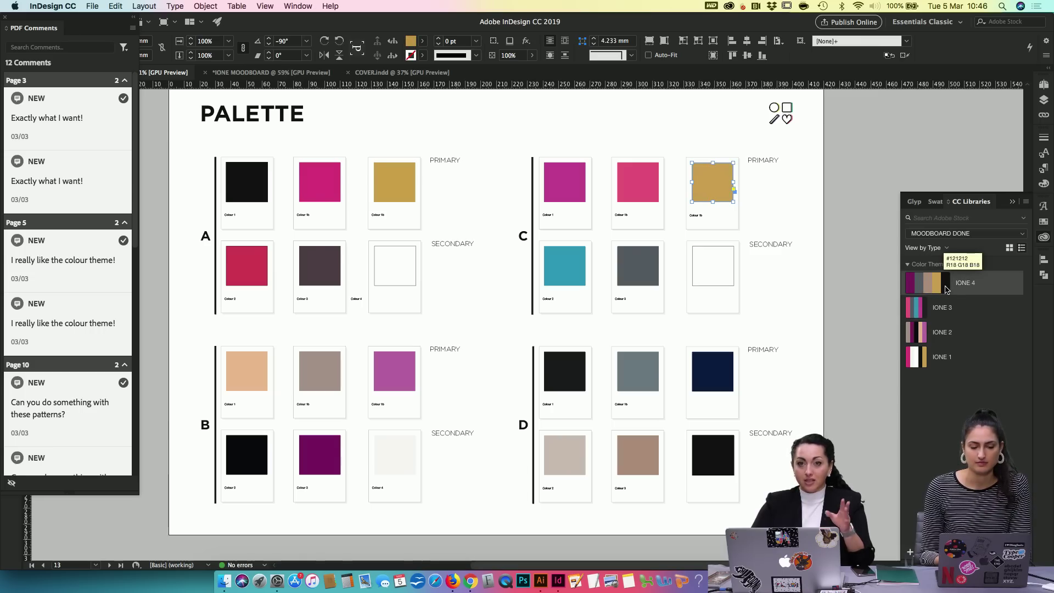
click(945, 289)
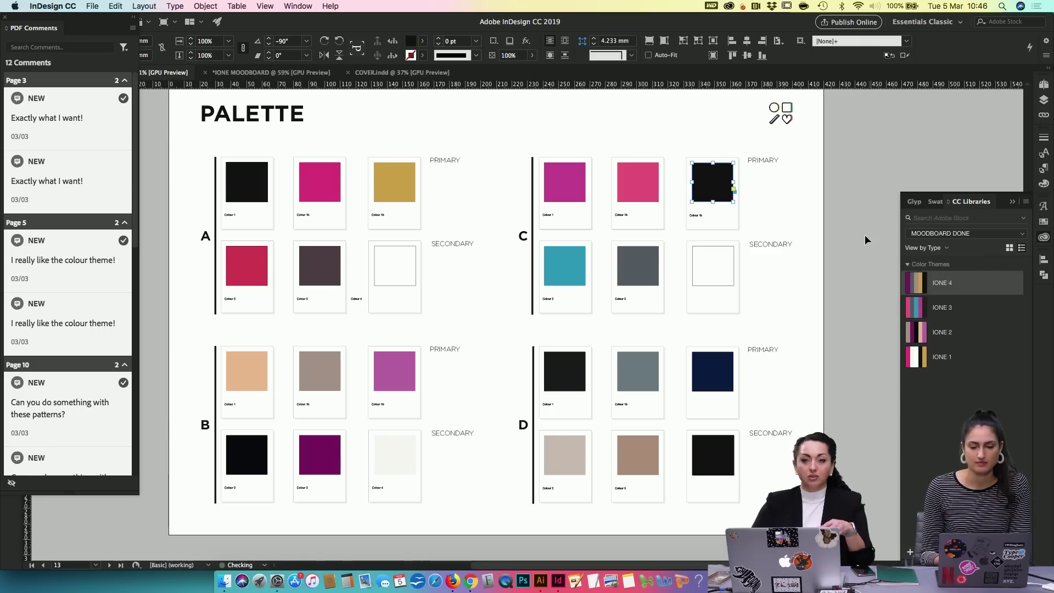
click(835, 305)
Step: Examine the Ione typeface samples on the TYPOGRAPHY page and continue to the start of the SHAPES & PATTERN page
scroll(834, 311, down, 1)
scroll(835, 312, down, 10)
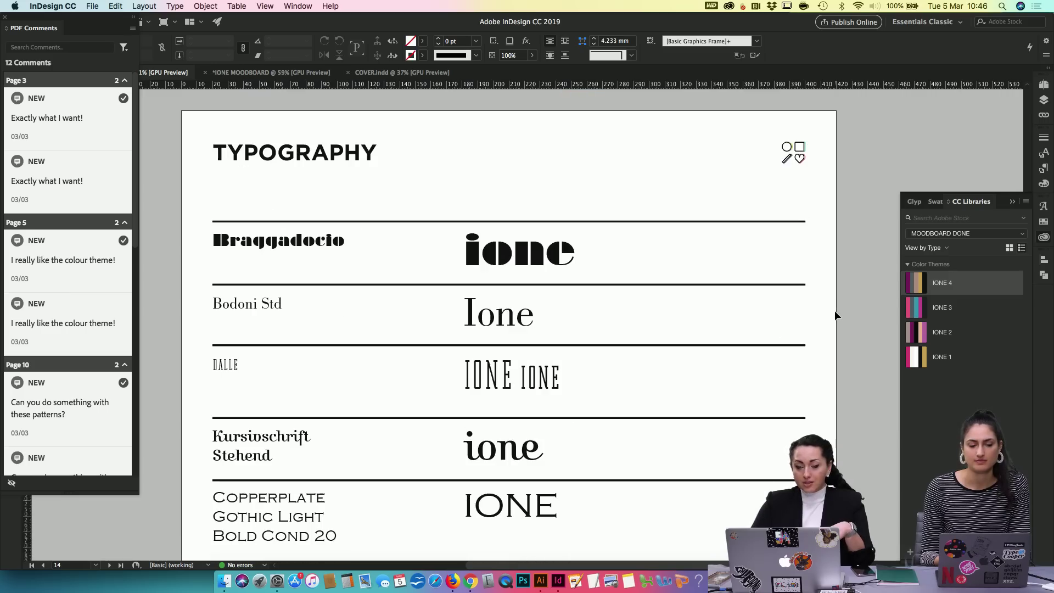
scroll(834, 310, down, 2)
scroll(834, 307, up, 1)
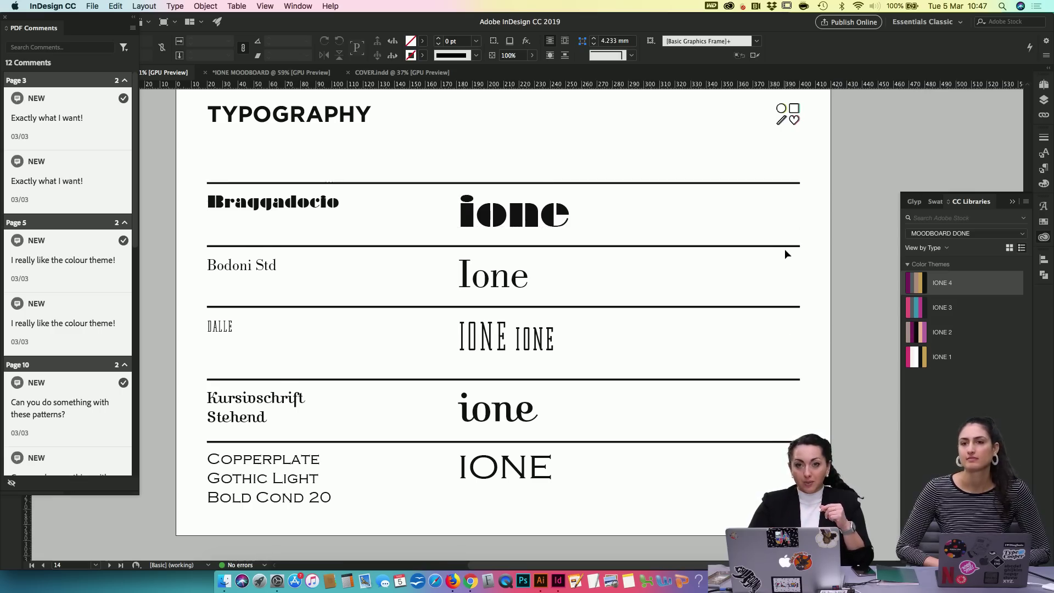
scroll(785, 249, down, 1)
scroll(785, 248, down, 5)
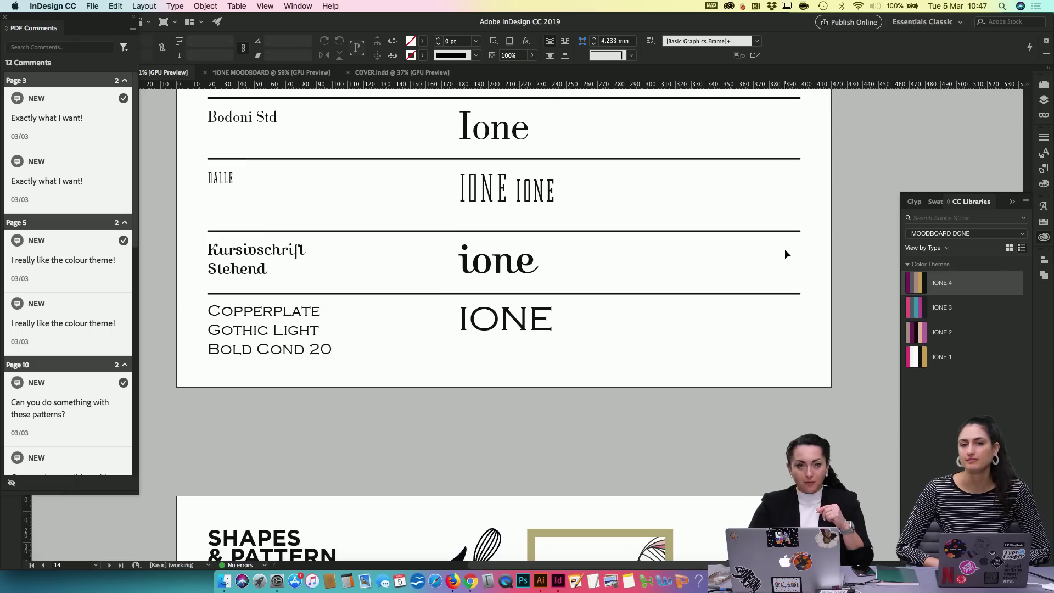
scroll(785, 249, down, 2)
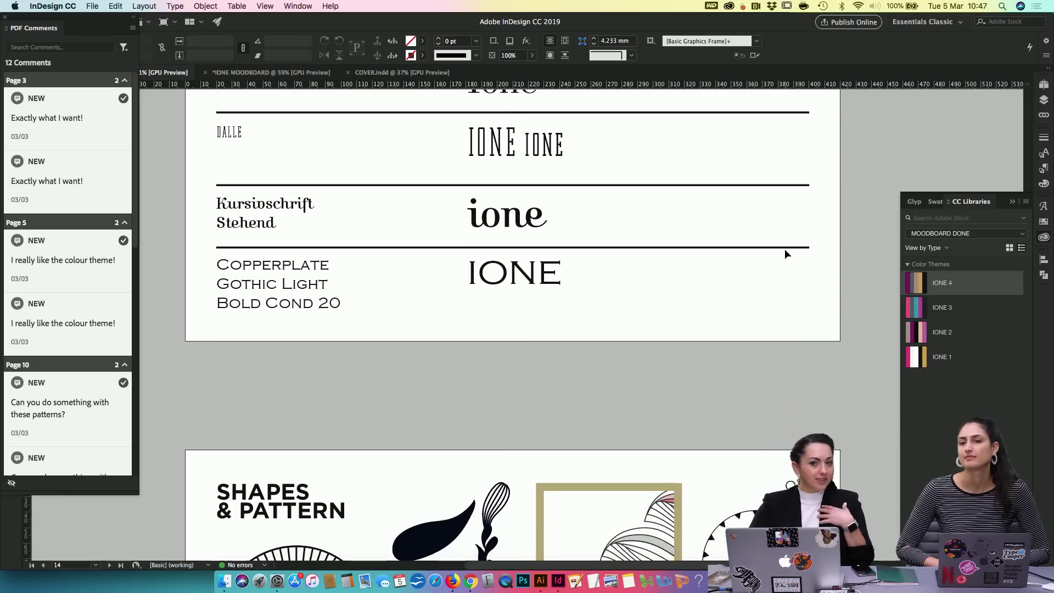
Step: Look over the upper half of the SHAPES & PATTERN page, then return to the Ione typeface samples on the TYPOGRAPHY page
scroll(785, 248, down, 5)
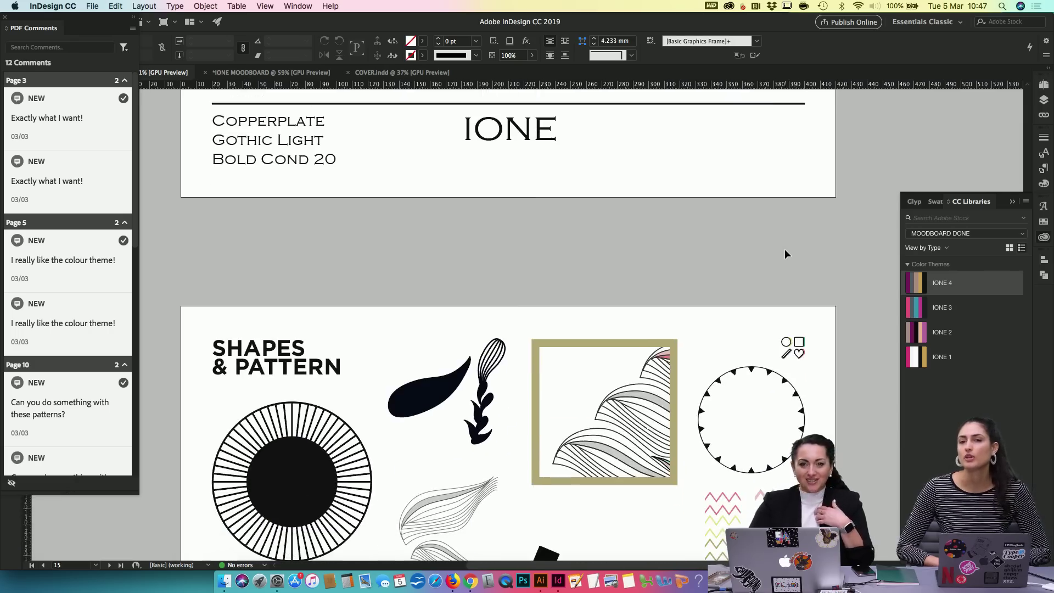
scroll(785, 254, down, 3)
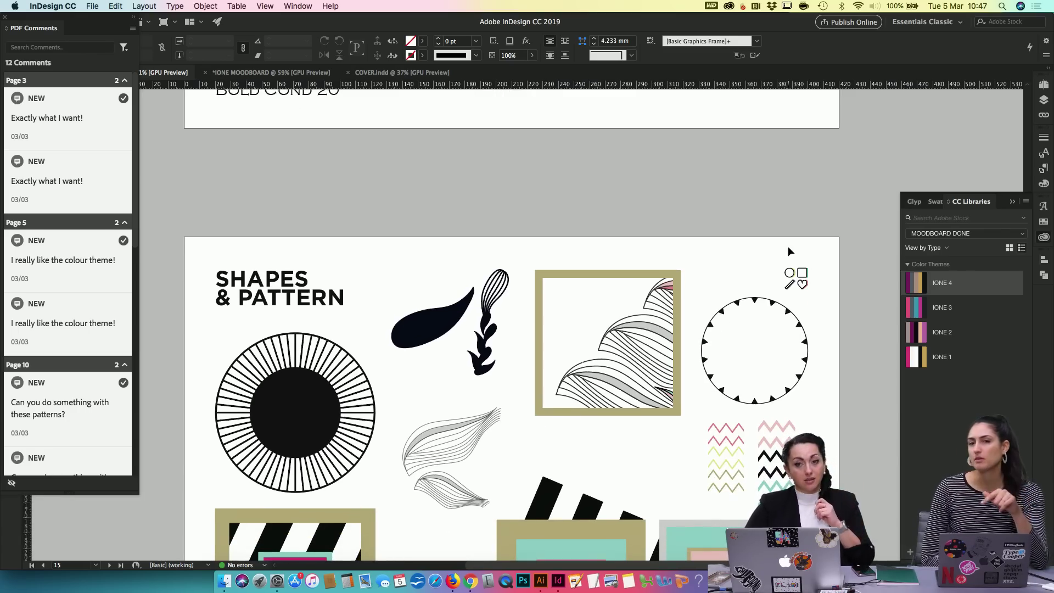
scroll(788, 251, up, 10)
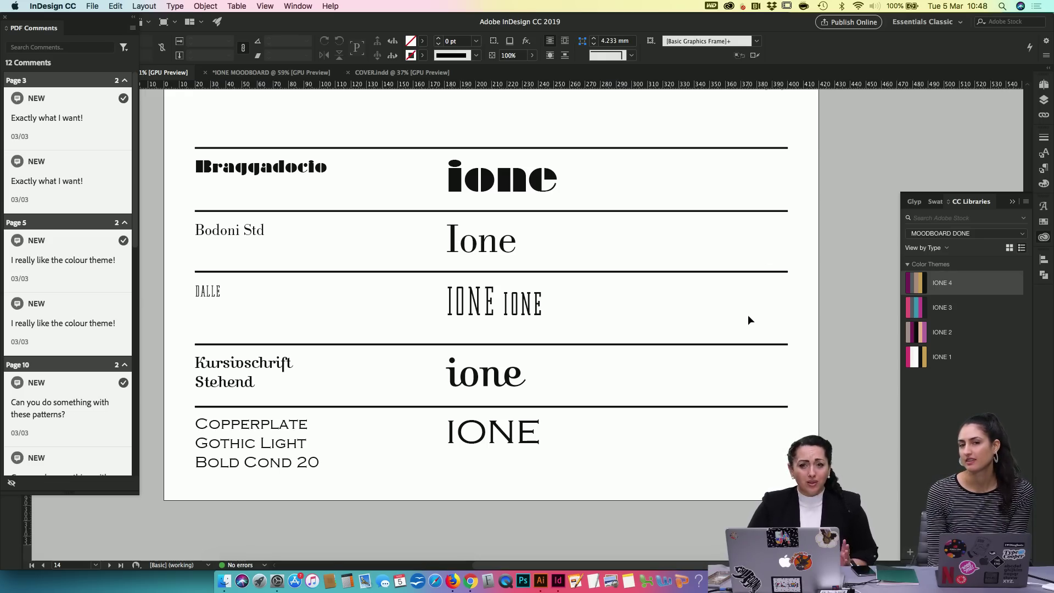
scroll(697, 355, up, 3)
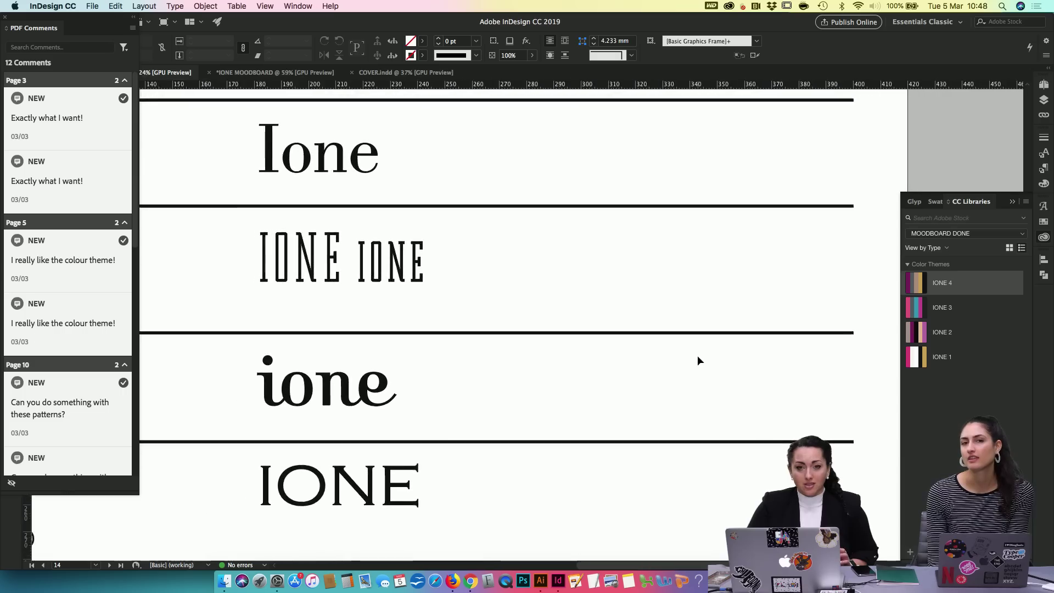
Step: Look back at the COMPETITION and SHAPES/PATTERN moodboard pages, then compare the Dalle, Kursivschrift Stehend and Copperplate samples of the name Ione
scroll(697, 354, up, 15)
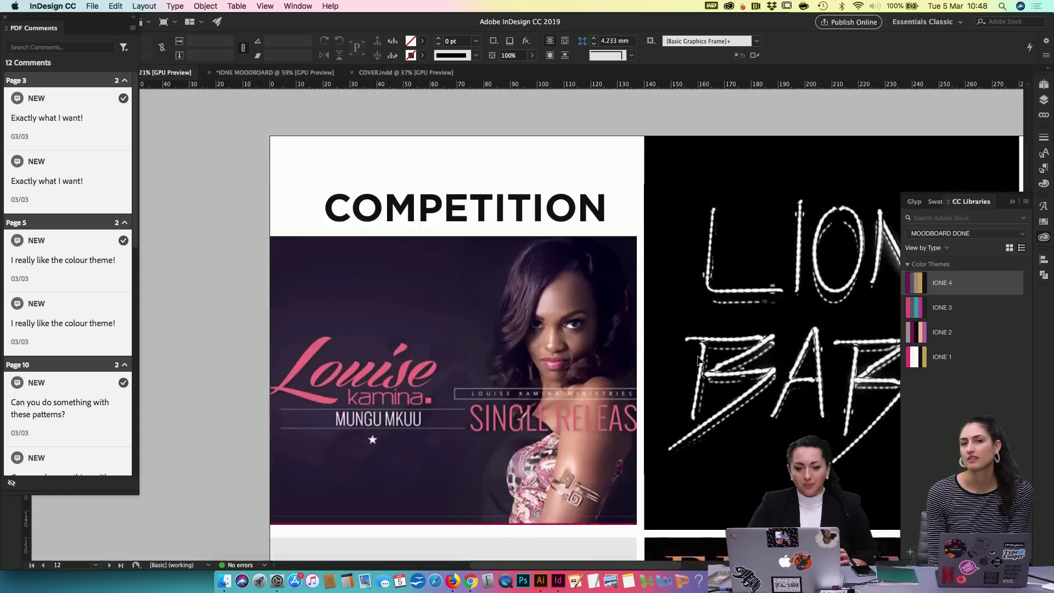
scroll(697, 354, up, 8)
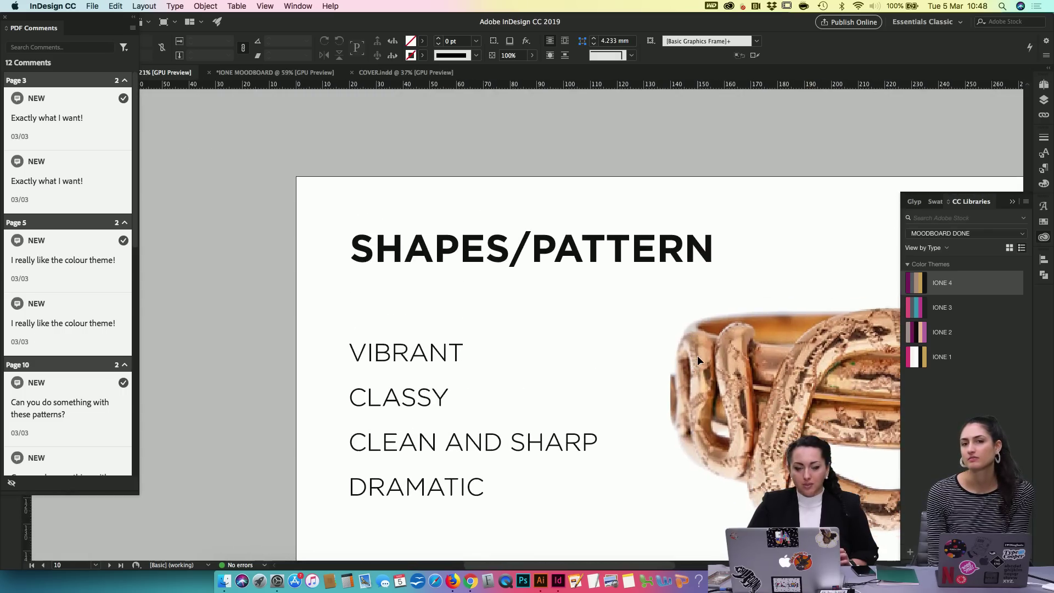
scroll(696, 355, down, 15)
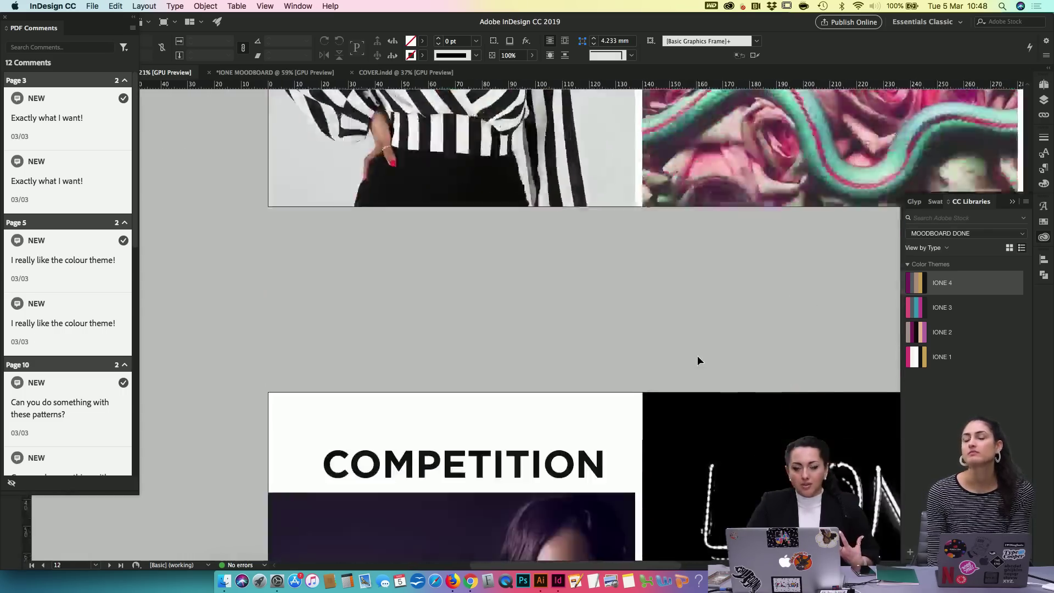
scroll(697, 355, down, 12)
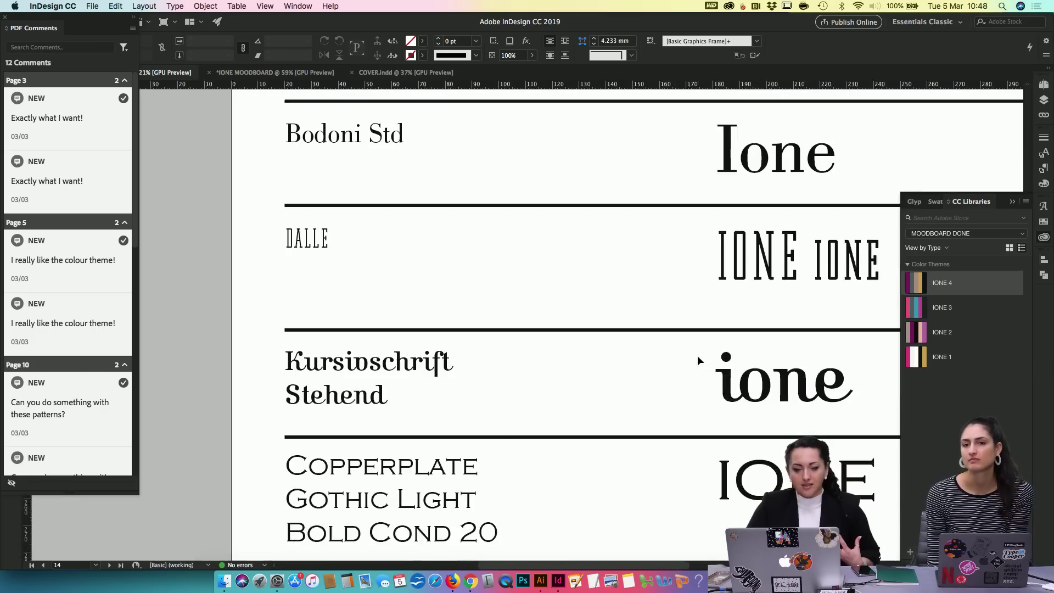
scroll(697, 354, right, 4)
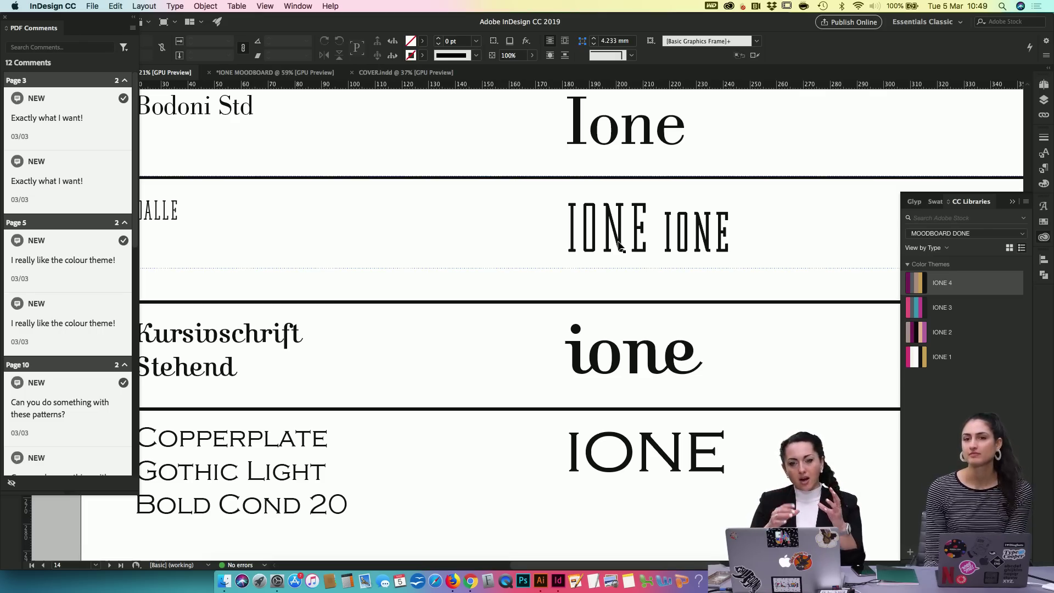
Step: Review palettes B and D on the PALETTE page, then examine the image grid on SHAPES/PATTERN page 11
scroll(619, 245, up, 12)
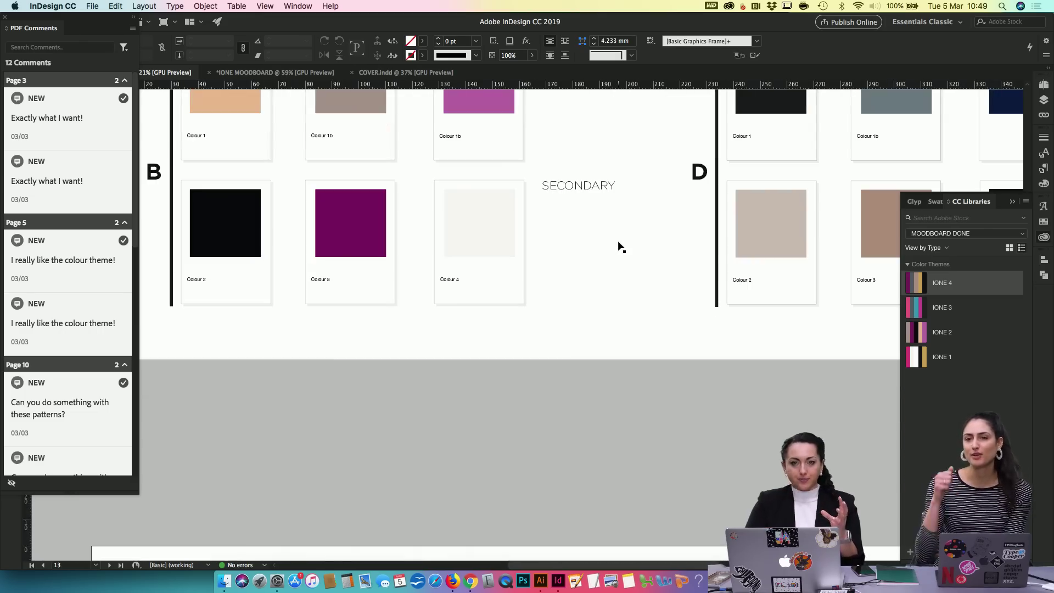
scroll(619, 245, down, 3)
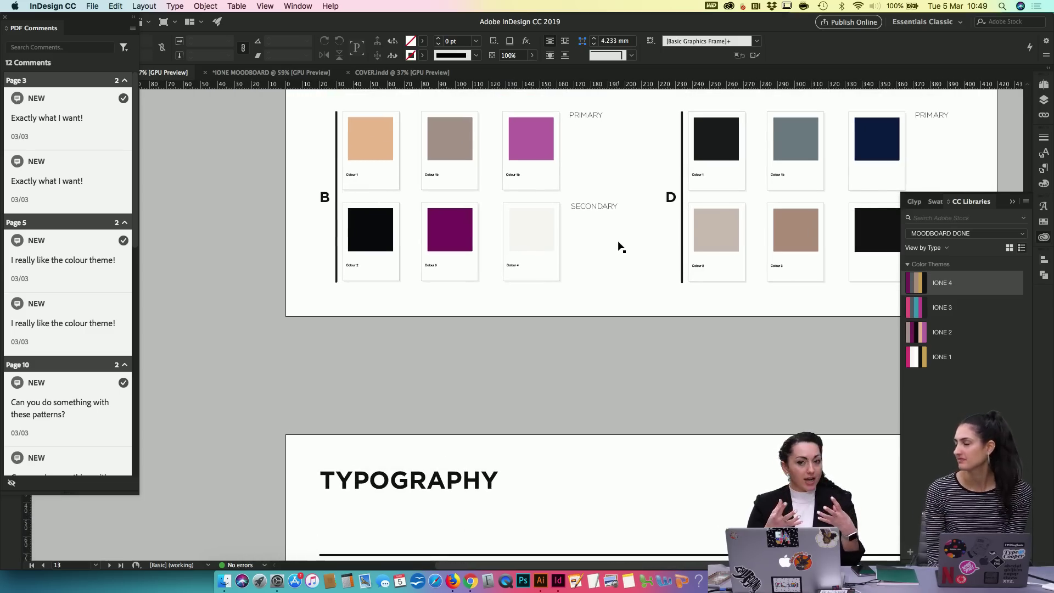
scroll(619, 246, up, 20)
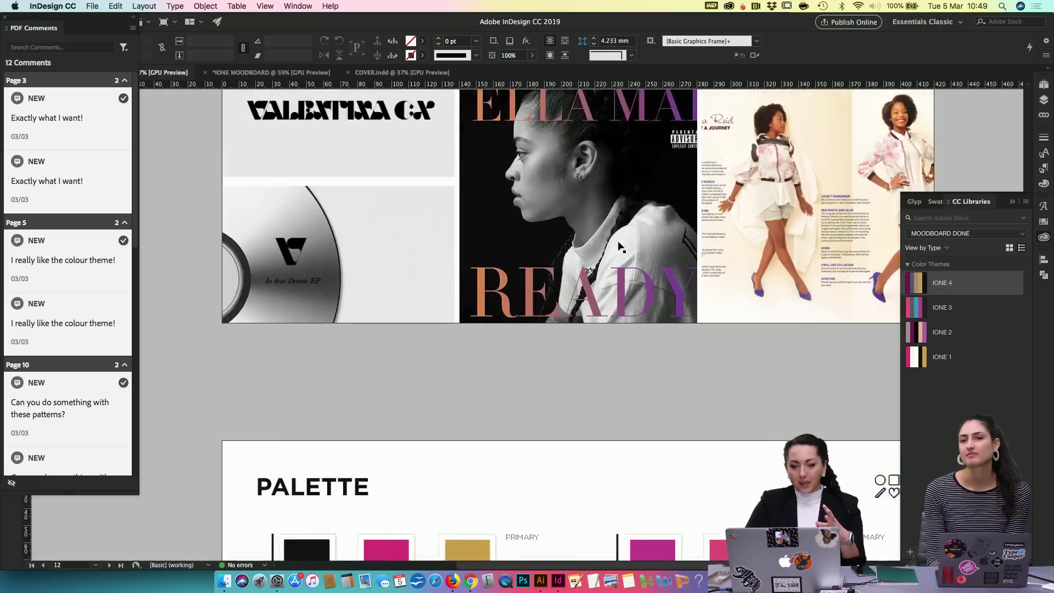
scroll(618, 241, up, 5)
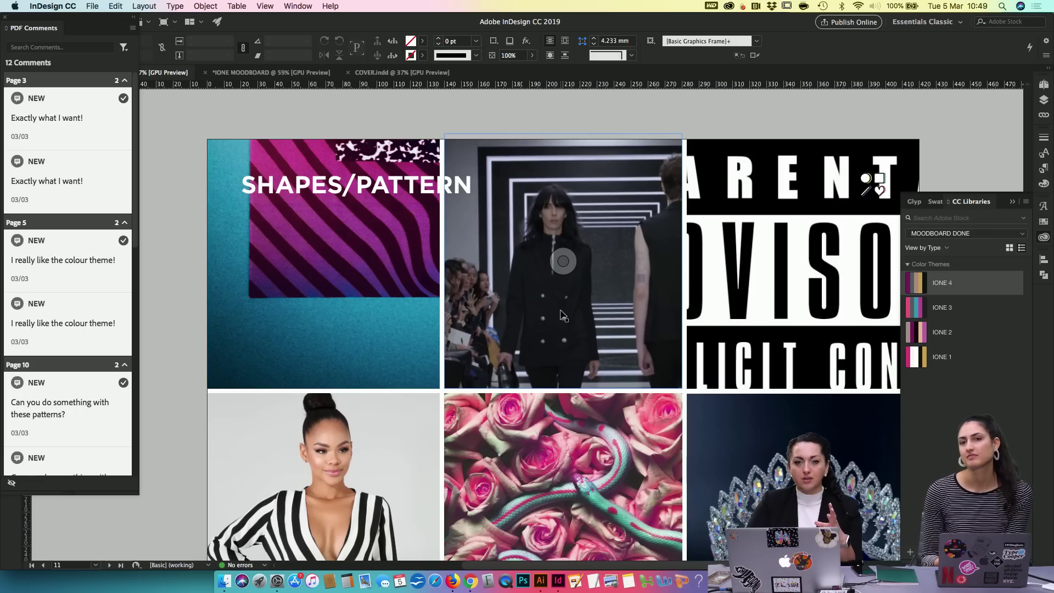
scroll(561, 316, down, 15)
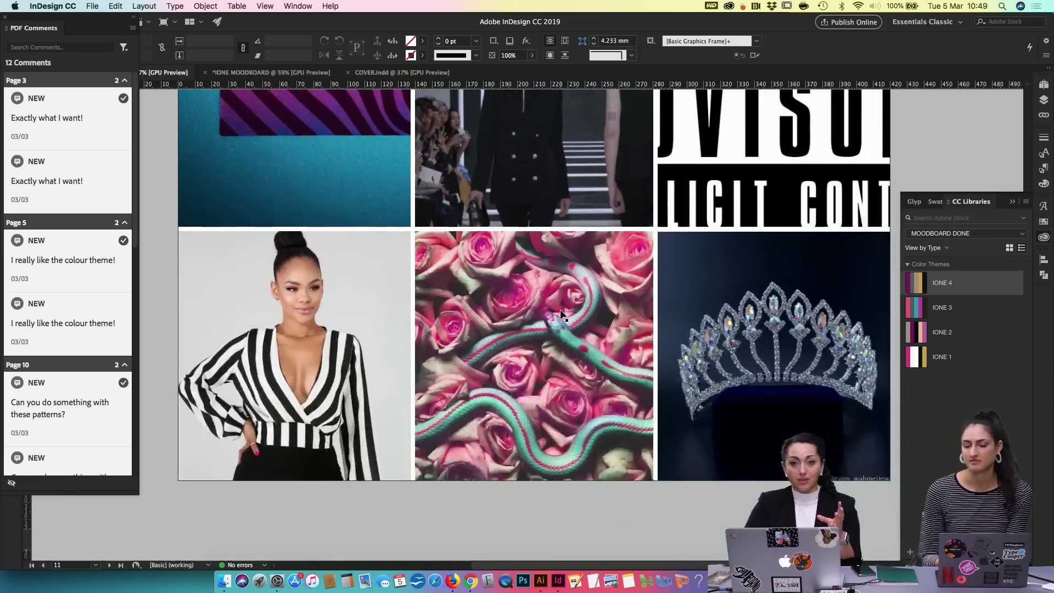
Step: Examine the line drawings, zigzags and framed squares on the SHAPES & PATTERN page, then view the FOR INFORMATION contact page
scroll(562, 315, down, 15)
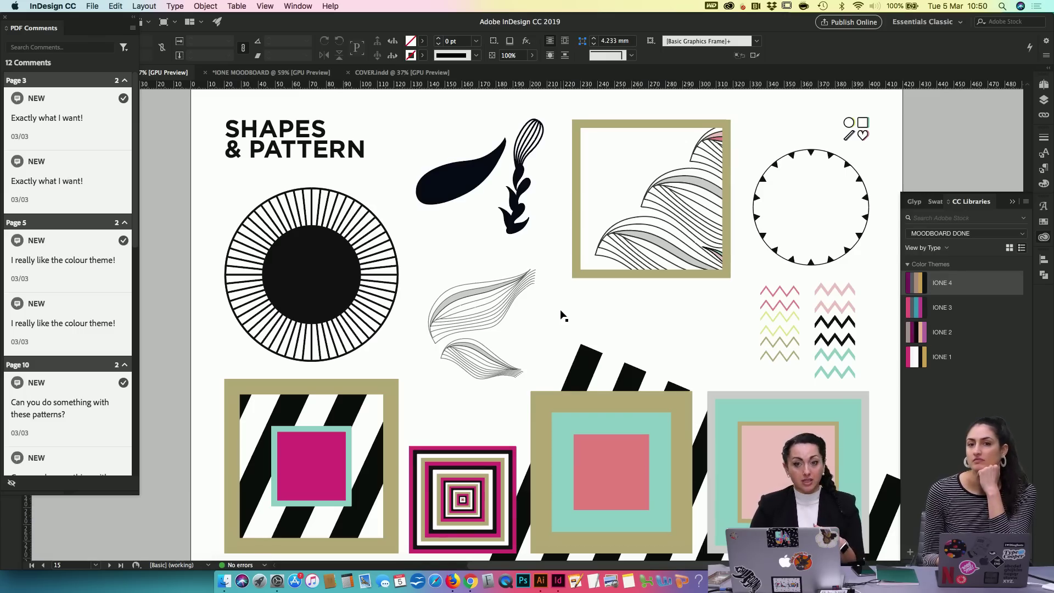
scroll(561, 314, down, 5)
scroll(561, 314, right, 2)
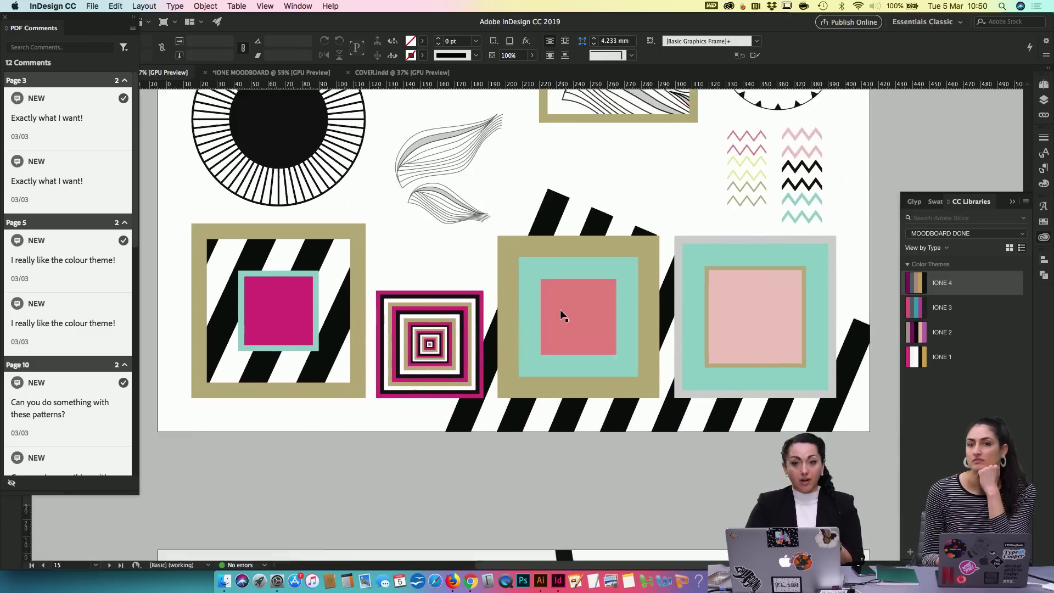
scroll(560, 308, down, 4)
scroll(560, 308, left, 1)
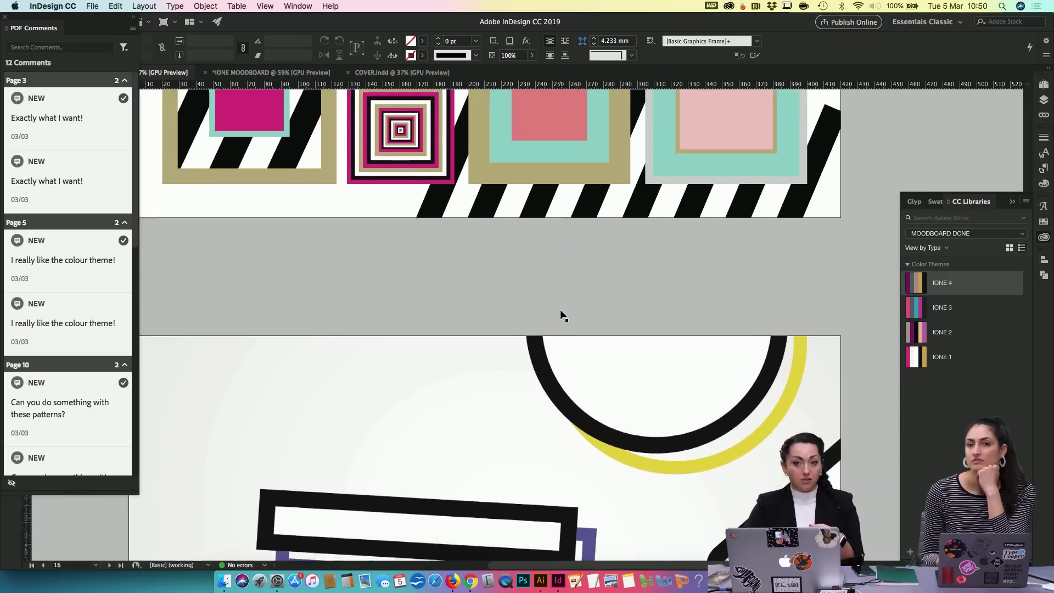
right_click(560, 308)
click(495, 246)
scroll(495, 246, down, 9)
scroll(495, 245, left, 1)
scroll(496, 252, up, 1)
scroll(497, 251, up, 1)
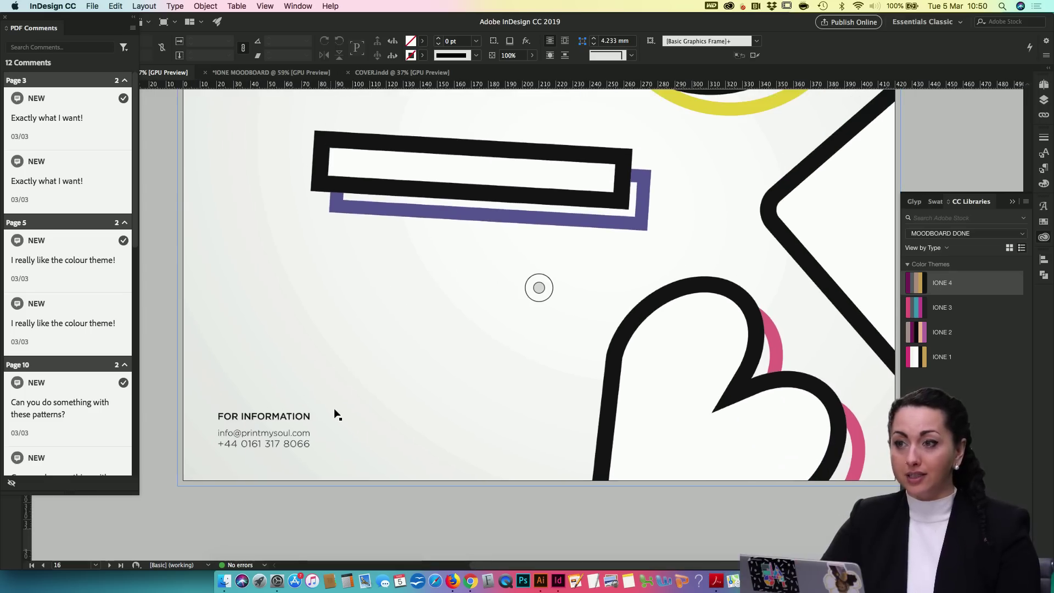
Step: Look through the partly filled PALETTE page 17 and the portrait artwork with the gold circular frame on page 18
scroll(334, 413, down, 4)
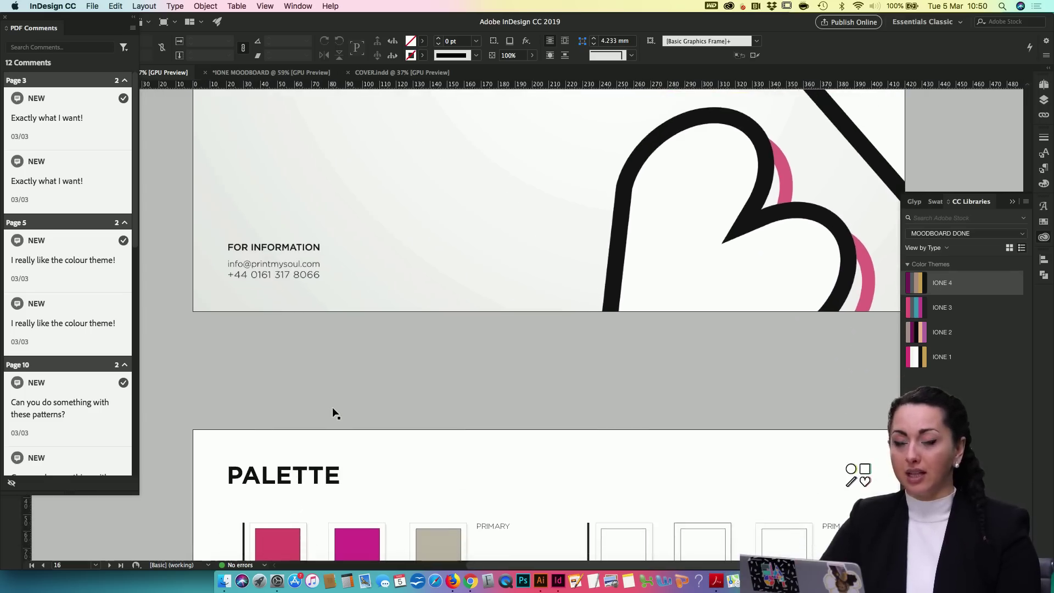
scroll(333, 413, down, 5)
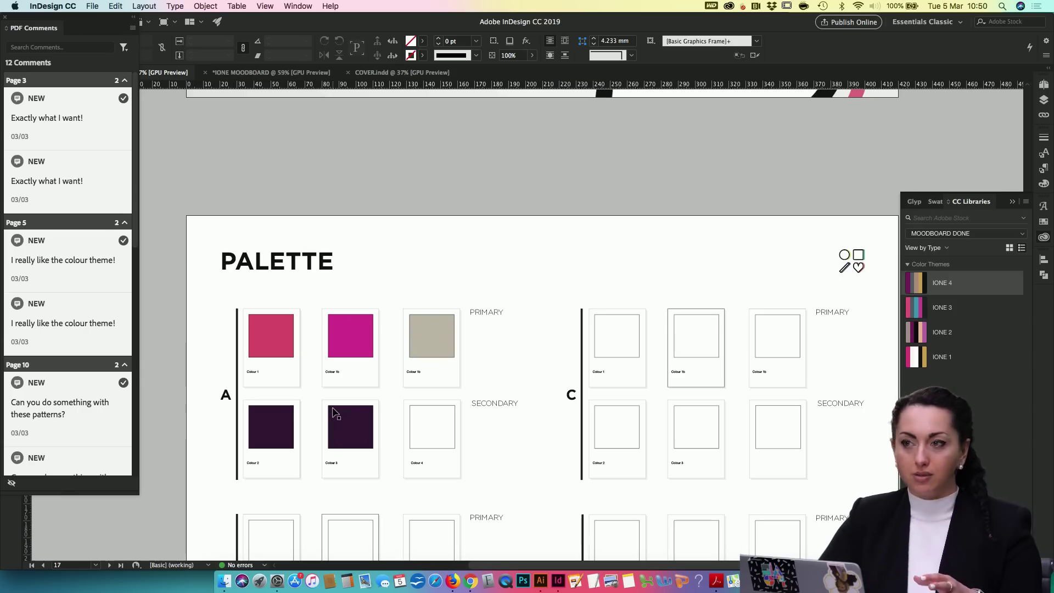
scroll(335, 413, down, 1)
scroll(335, 412, down, 8)
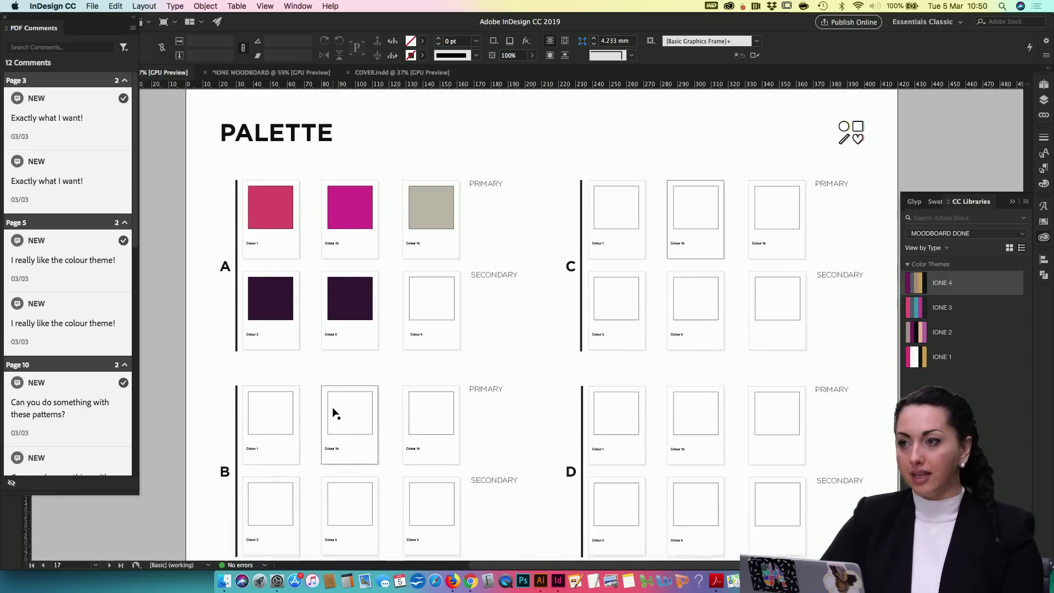
scroll(334, 411, down, 3)
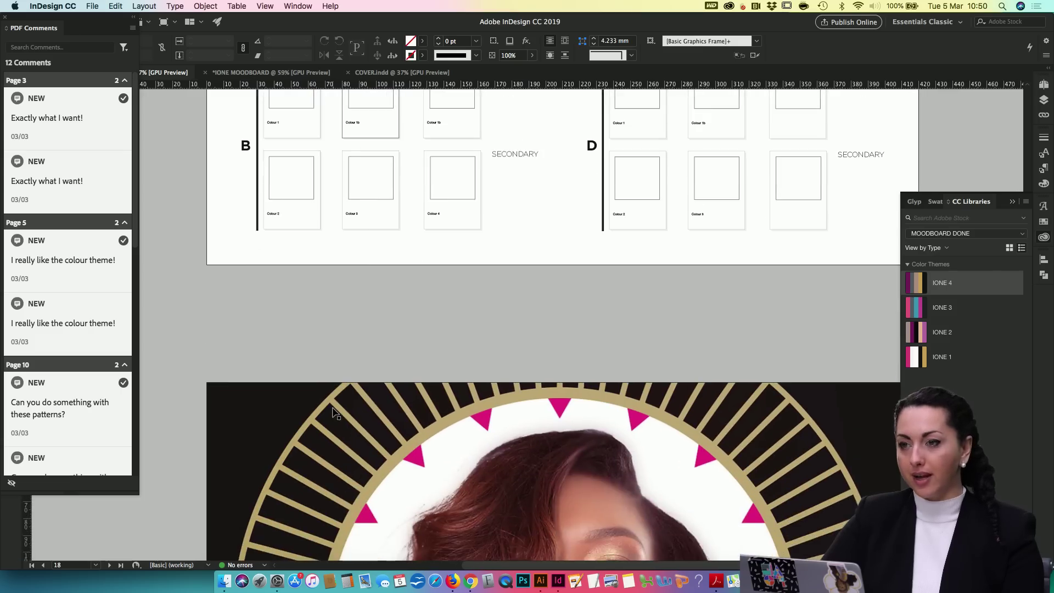
scroll(334, 411, down, 4)
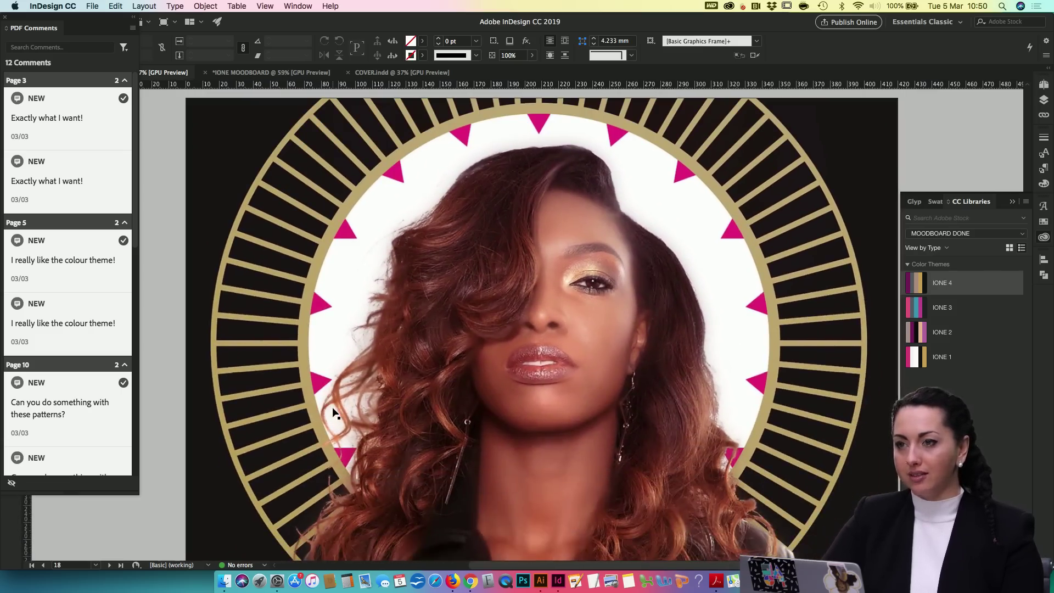
scroll(334, 412, down, 7)
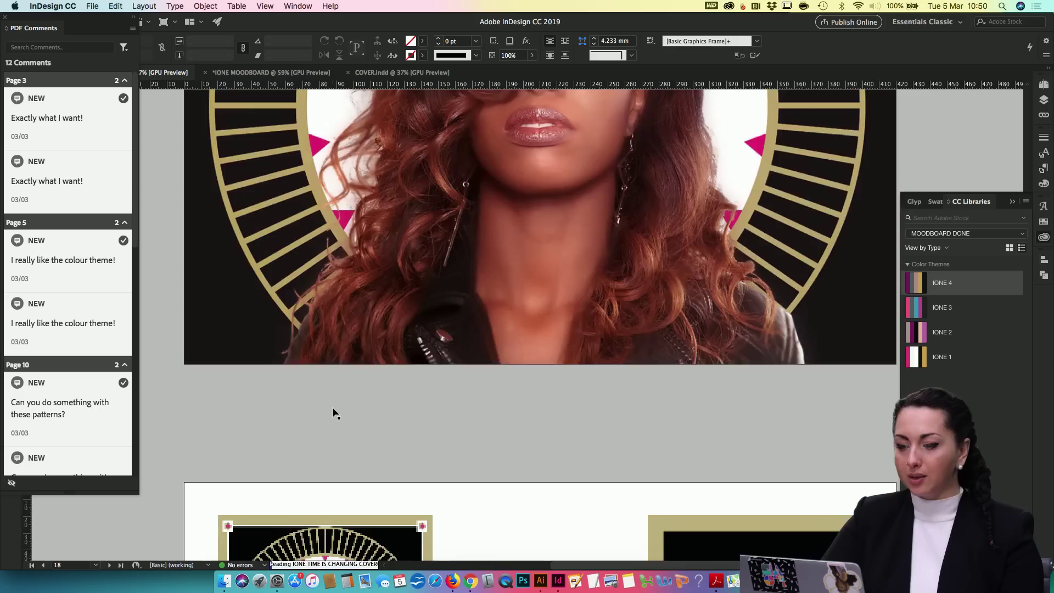
Step: Show page 19 with the IONE logo variations and photos full screen in presentation mode
scroll(432, 387, down, 5)
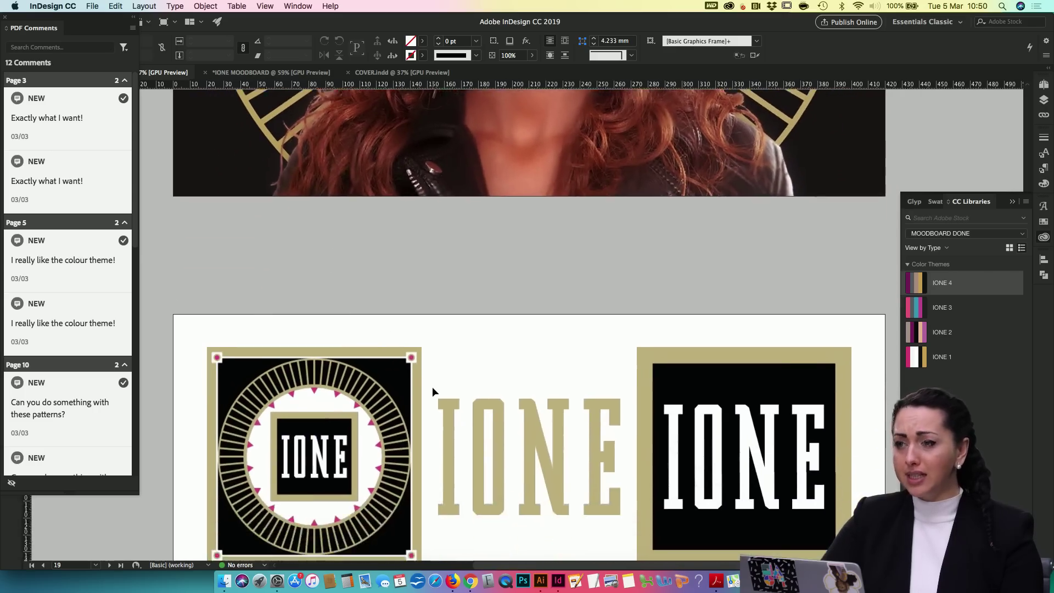
scroll(432, 392, down, 1)
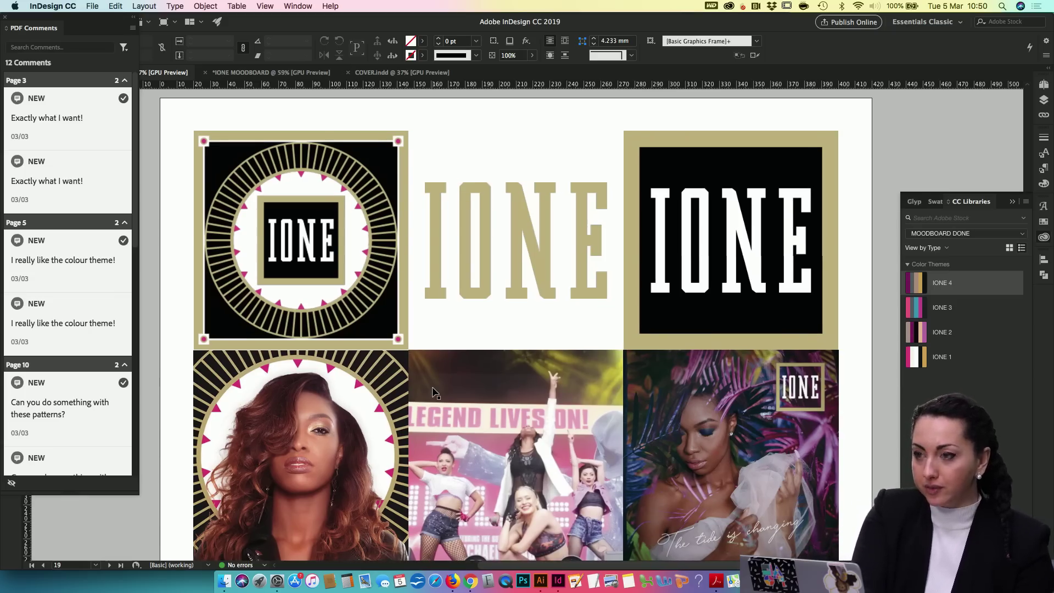
key(shift+w)
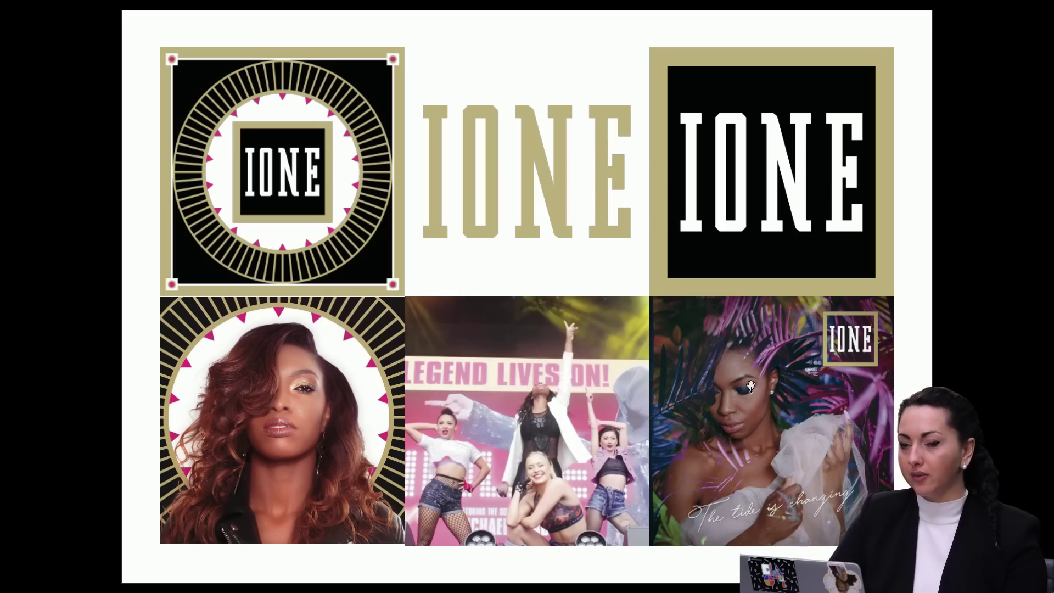